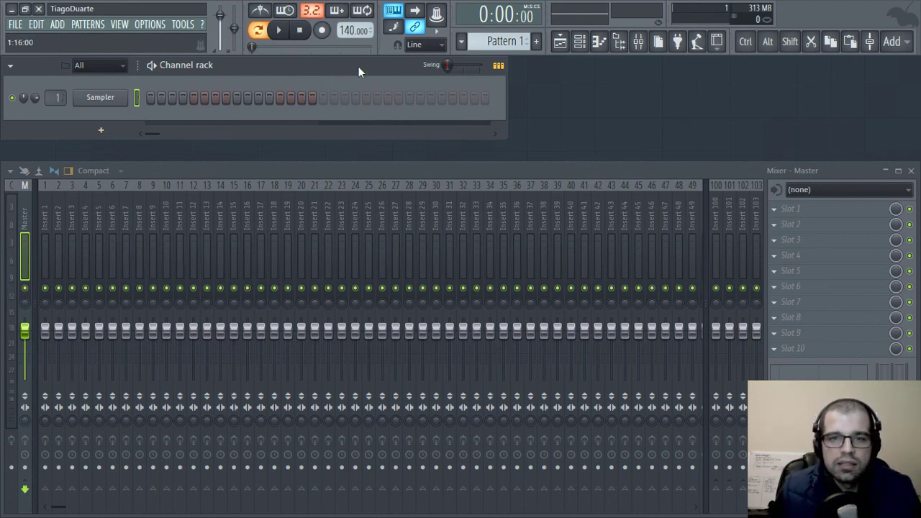
Set the project tempo to 88 BPM
right_click(343, 30)
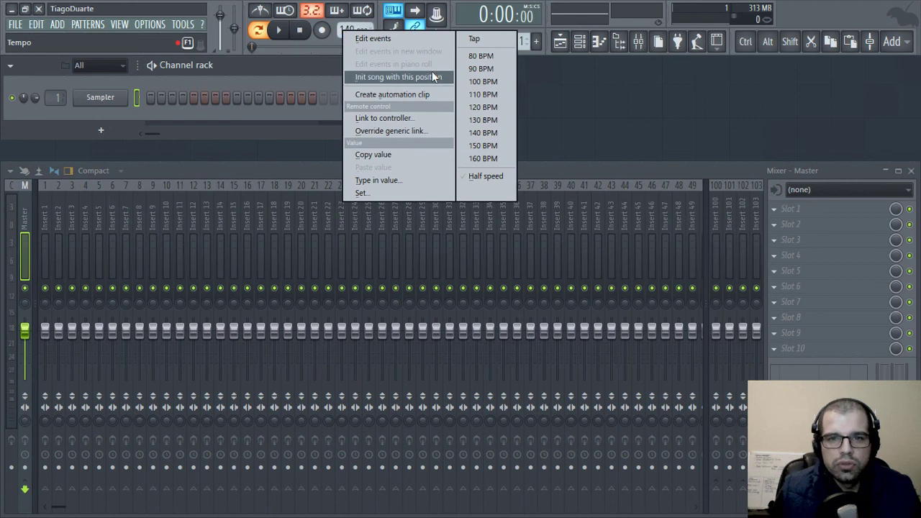
left_click(475, 56)
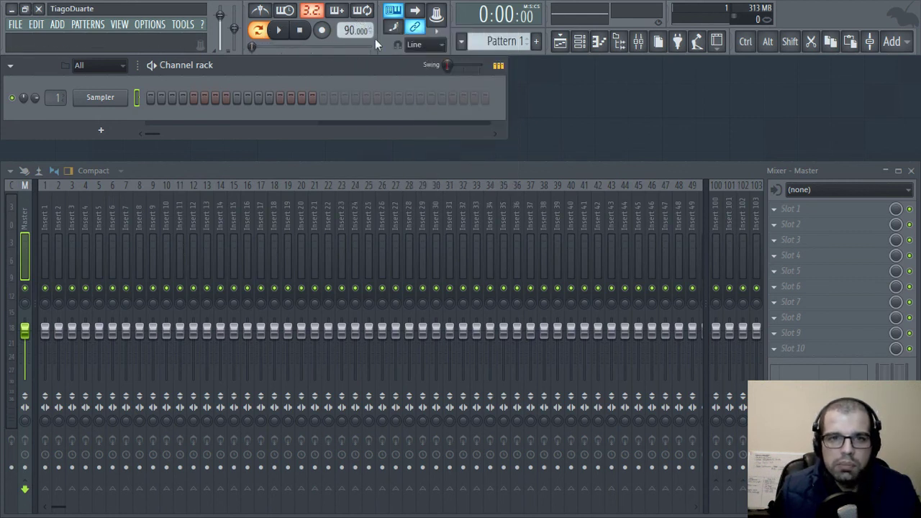
left_click_drag(348, 30, 348, 34)
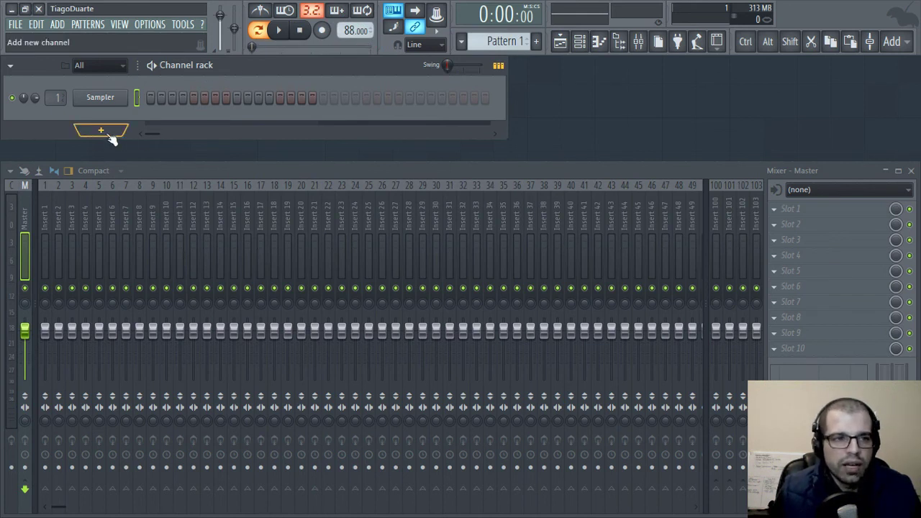
Add a Drumpad drum instrument channel to the channel rack and dismiss its plugin window
left_click(110, 135)
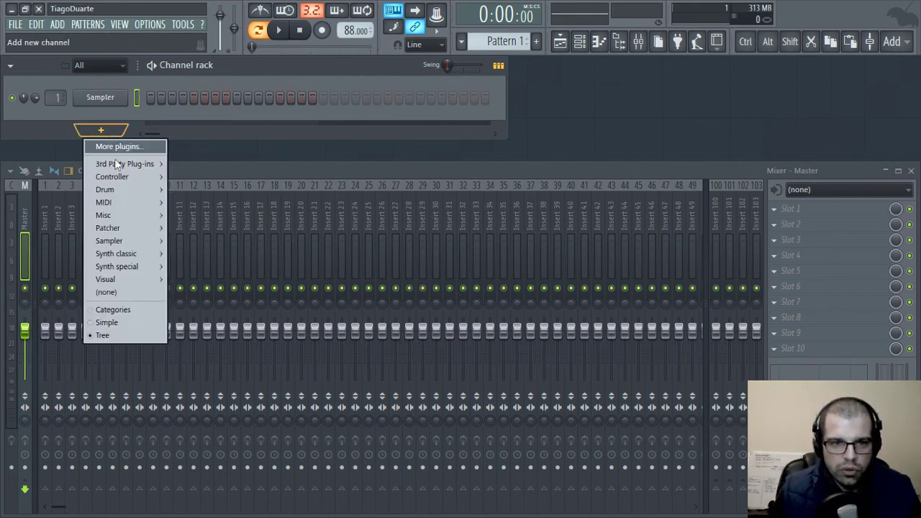
mouse_move(117, 191)
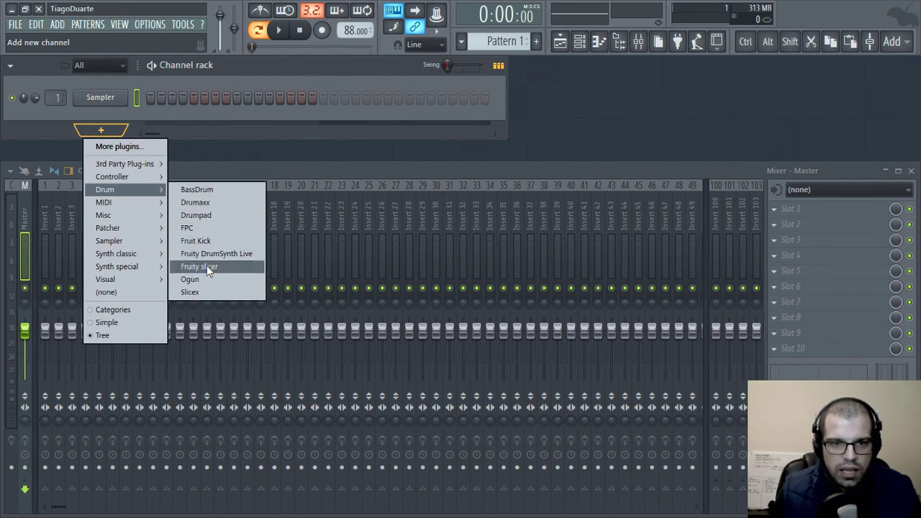
left_click(209, 215)
left_click(539, 70)
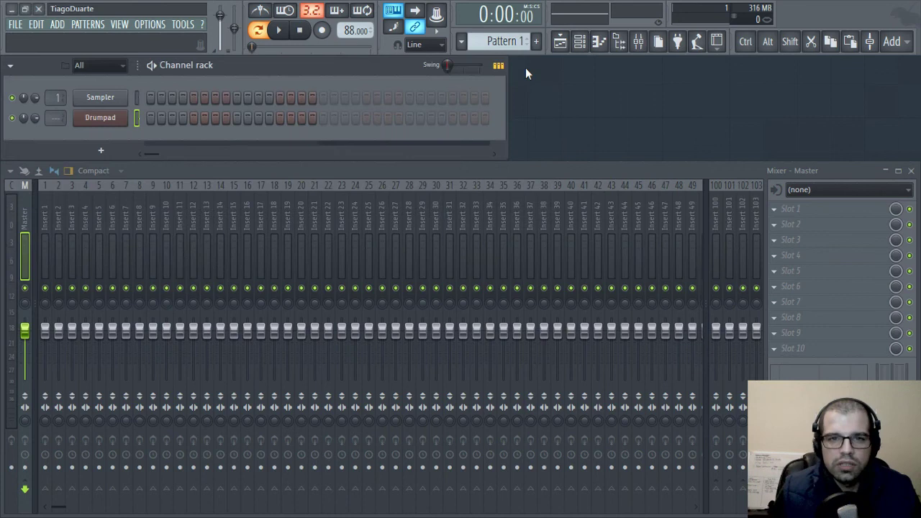
Replace the Drumpad channel's instrument with Drumaxx and move its plugin window clear of the channel rack names
right_click(118, 118)
mouse_move(187, 209)
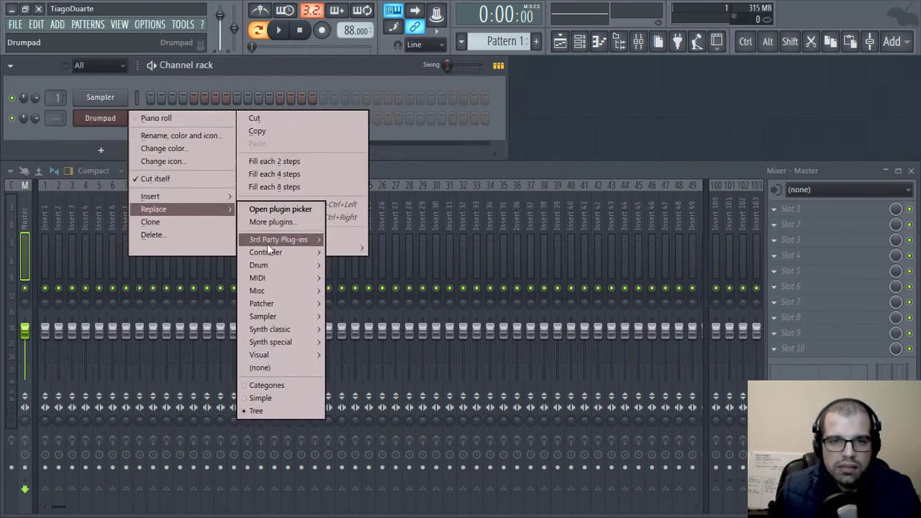
mouse_move(276, 267)
left_click(364, 279)
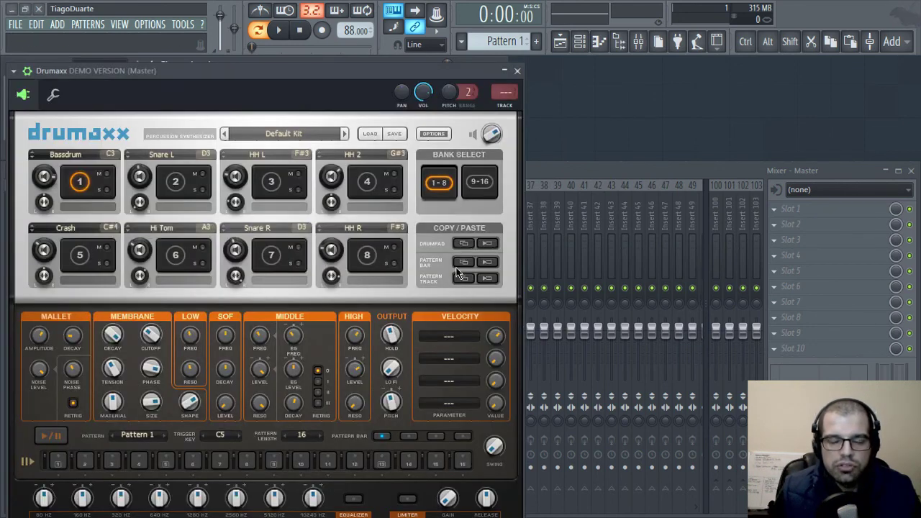
left_click_drag(189, 70, 387, 56)
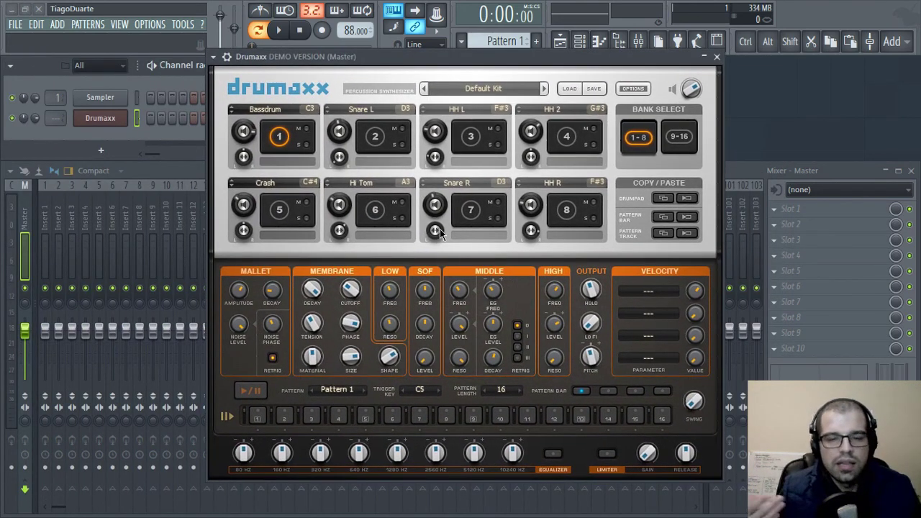
Load the Breakbit 1 MC preset from the Lo-Fi bank of the Drumaxx presets library
left_click(484, 83)
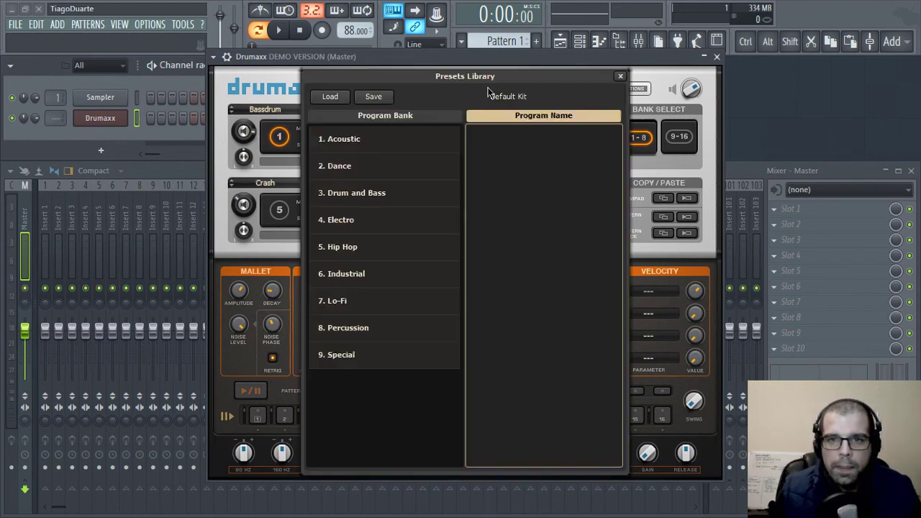
left_click(364, 246)
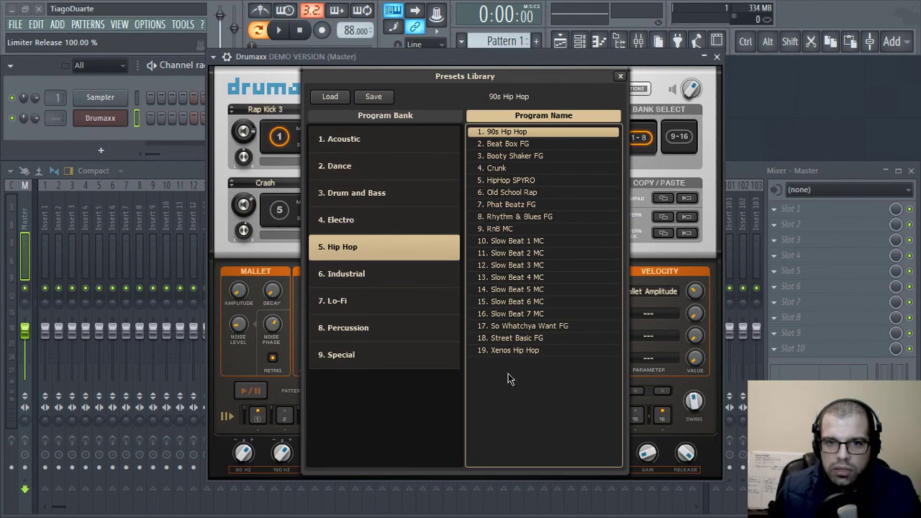
left_click(337, 301)
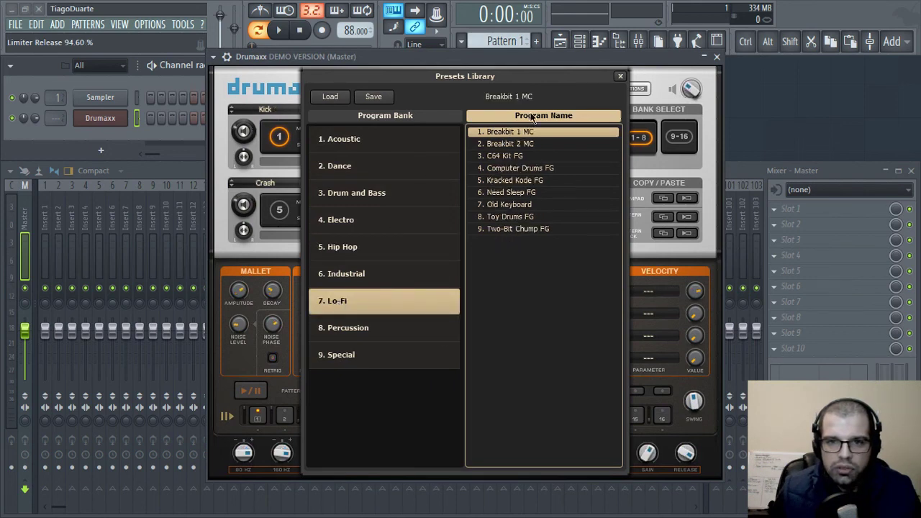
double_click(509, 137)
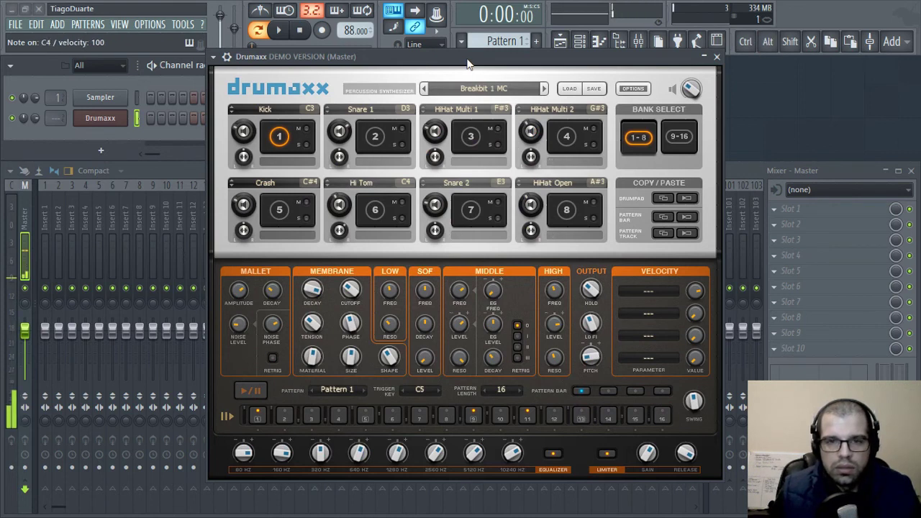
Audition the snare, tom and hi-hat pads of the Breakbit 1 MC kit
left_click(371, 146)
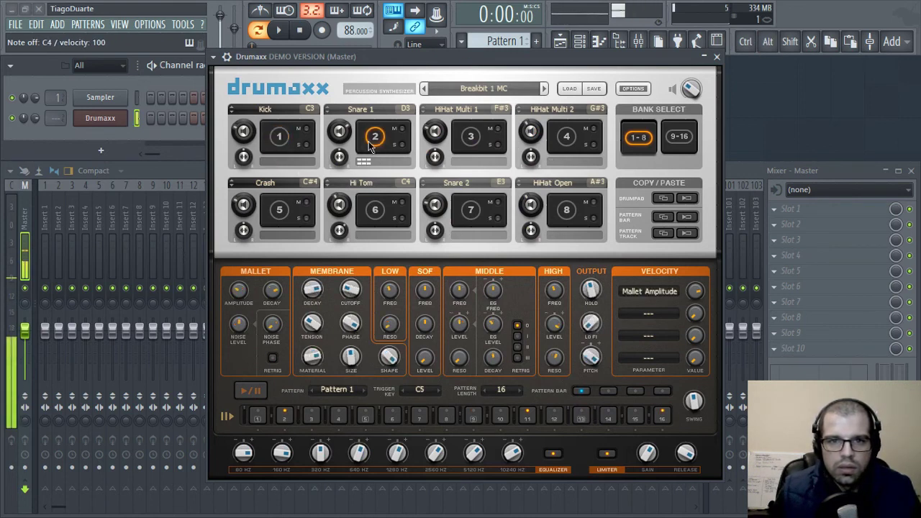
left_click(470, 209)
left_click(374, 211)
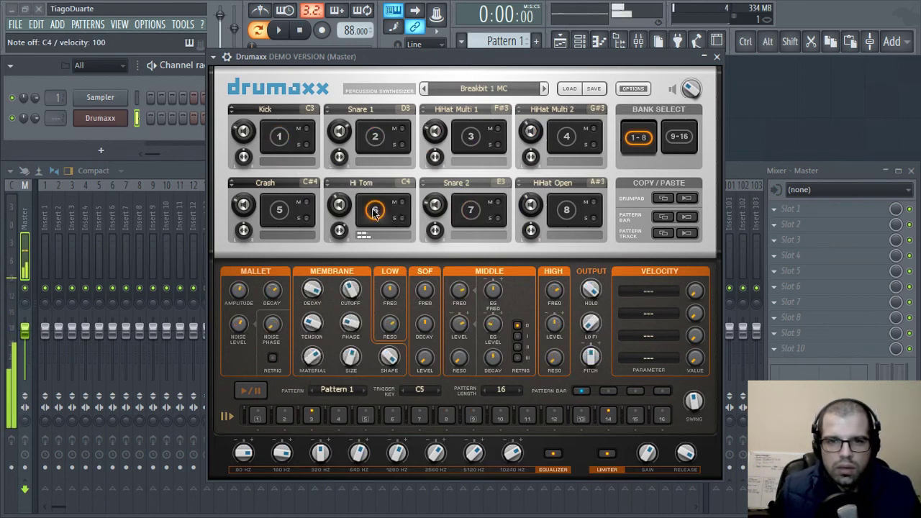
left_click(470, 137)
left_click(567, 136)
left_click(566, 210)
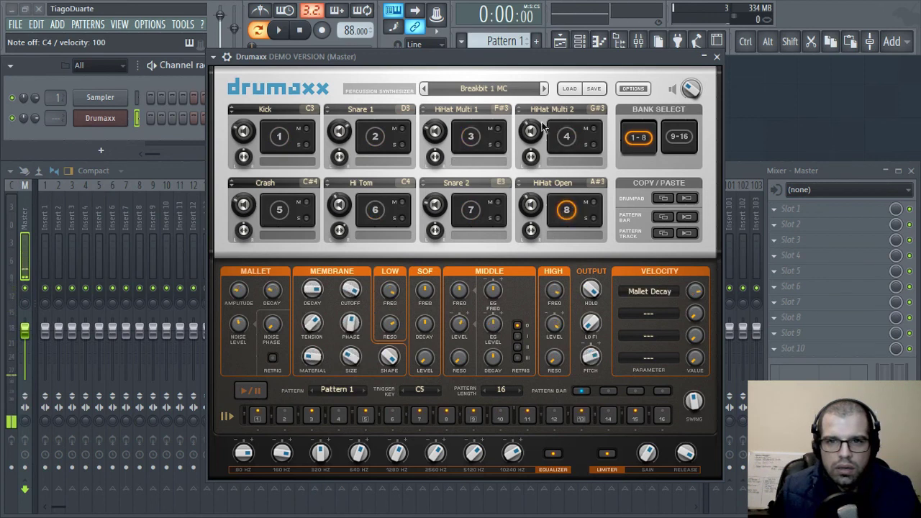
Switch to the Breakbit 2 MC kit and audition its kick, snare, hi-hat and Hi Tom pads
left_click(374, 137)
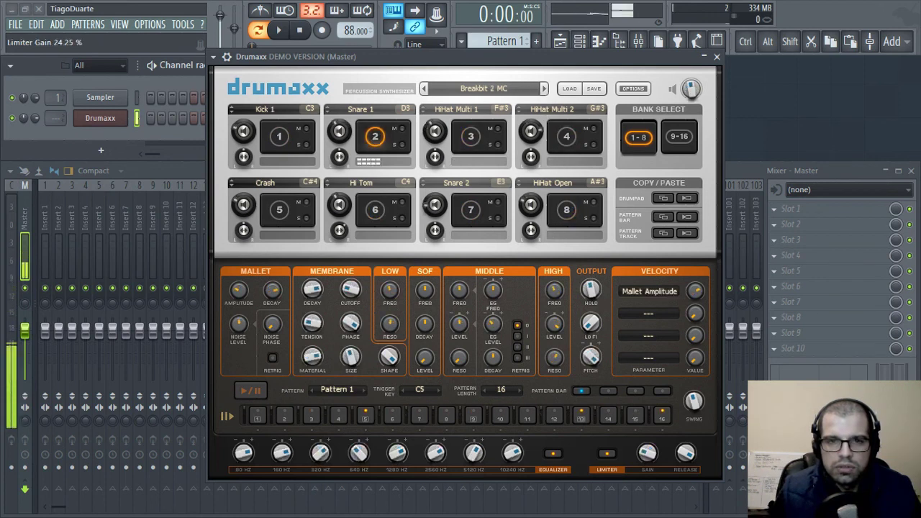
left_click(283, 142)
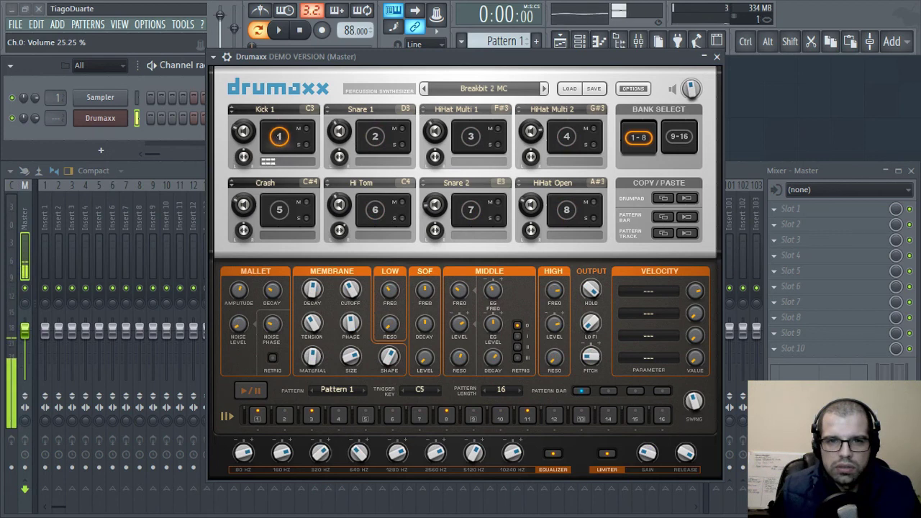
left_click(374, 137)
left_click(471, 137)
left_click(498, 202)
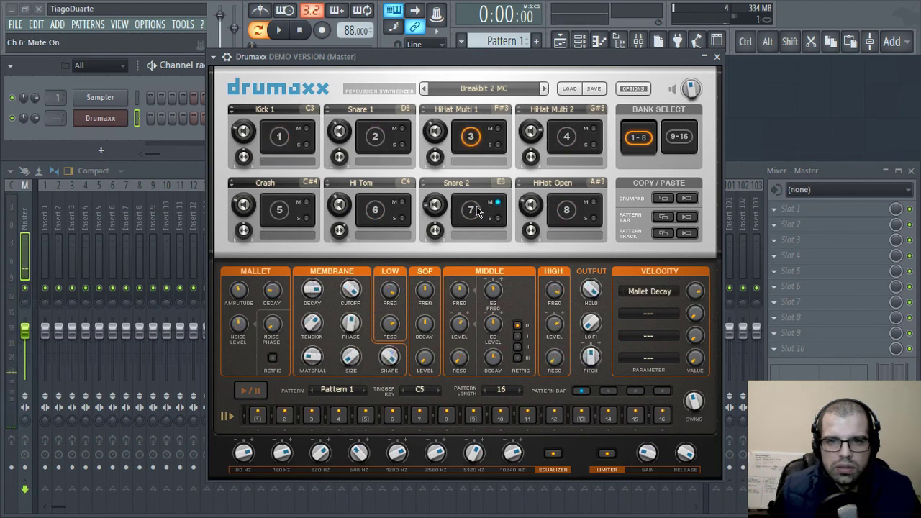
left_click(498, 202)
left_click(472, 212)
left_click(380, 213)
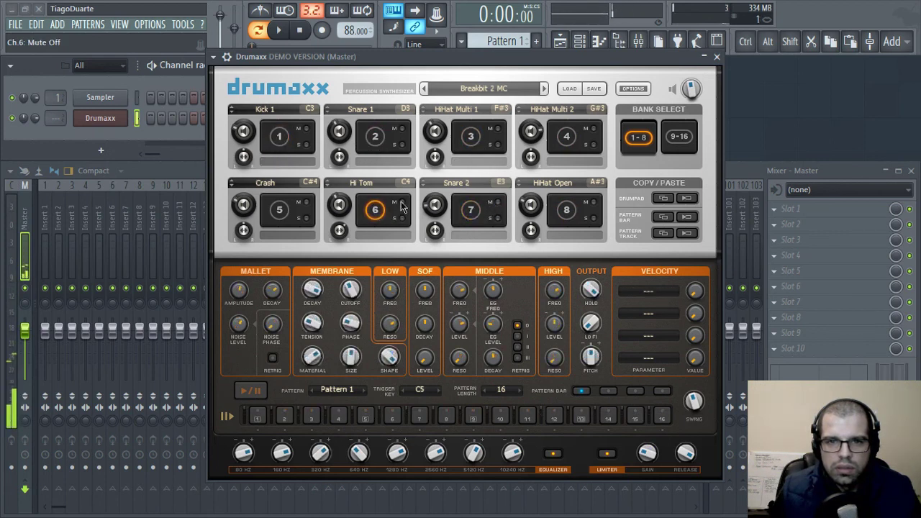
left_click(568, 143)
left_click(560, 216)
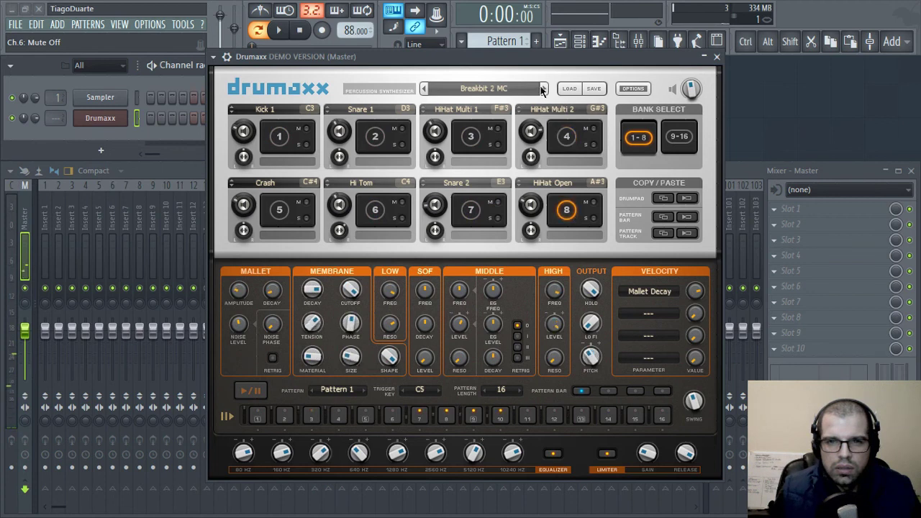
Switch to the C64 Kit FG preset and audition its kick, snare, SideStick, closed hi-hat and open hi-hat pads
left_click(544, 89)
left_click(280, 137)
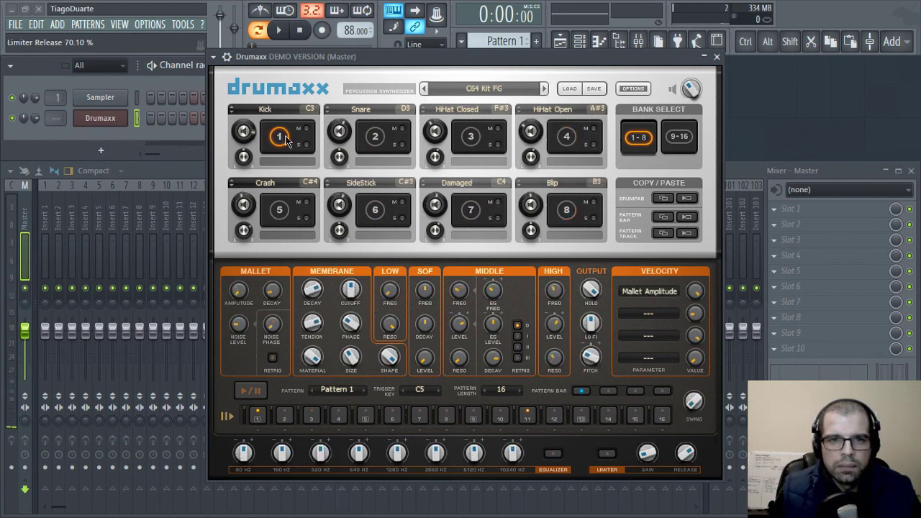
left_click(382, 141)
left_click(375, 215)
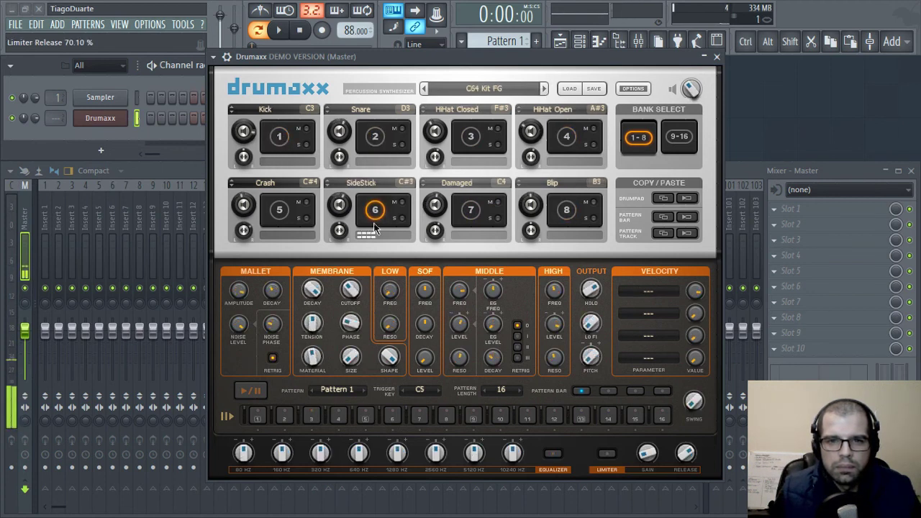
left_click(280, 144)
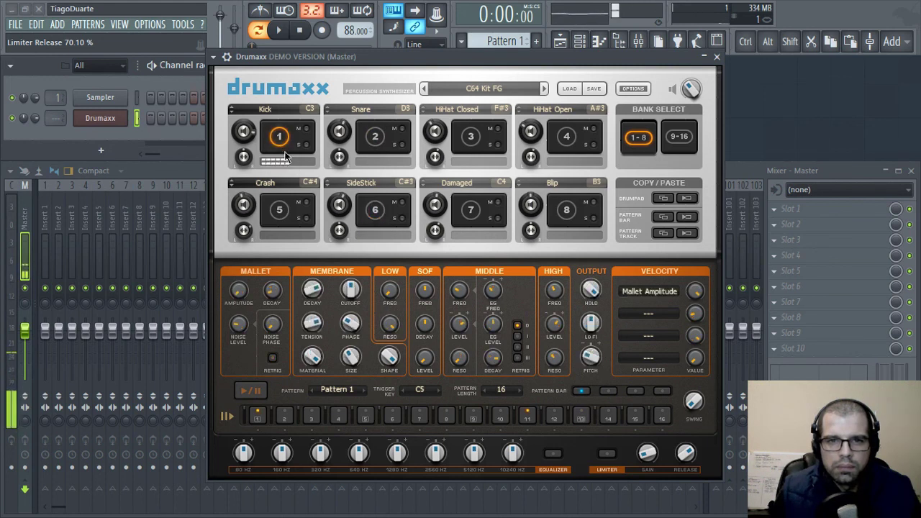
left_click(376, 151)
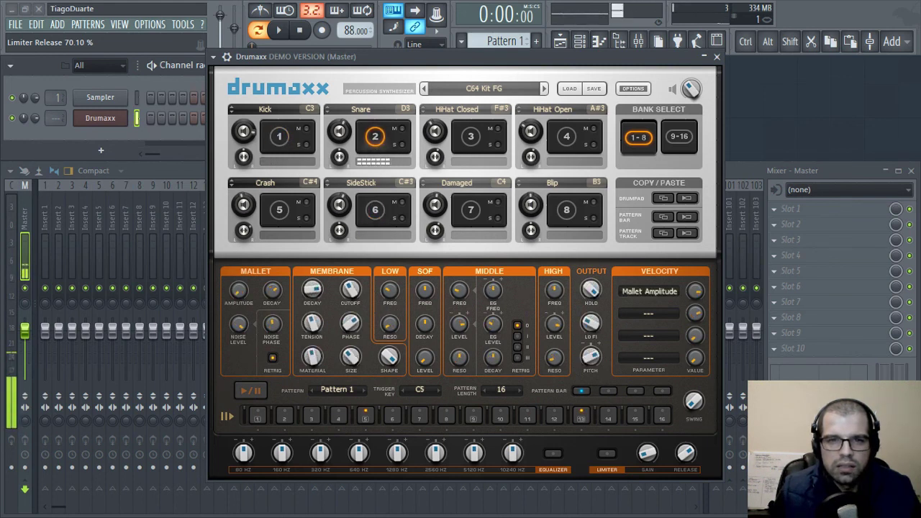
left_click(472, 148)
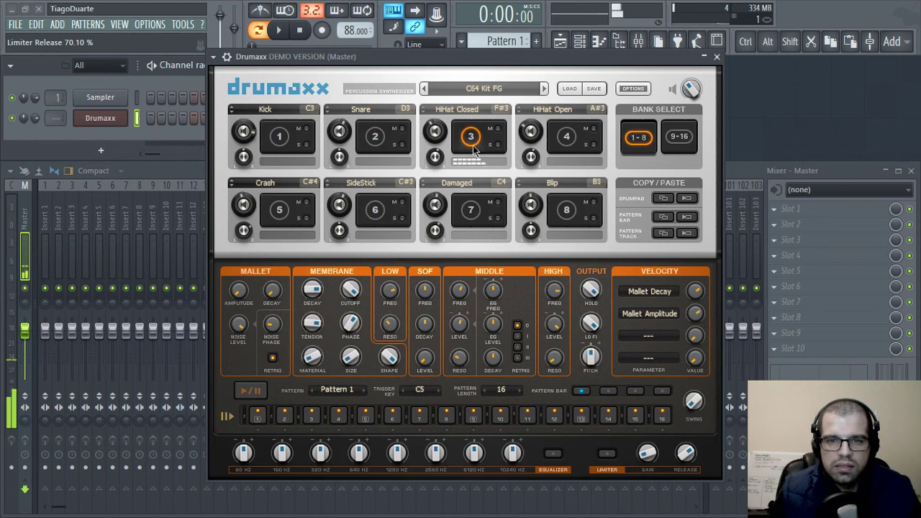
left_click(566, 138)
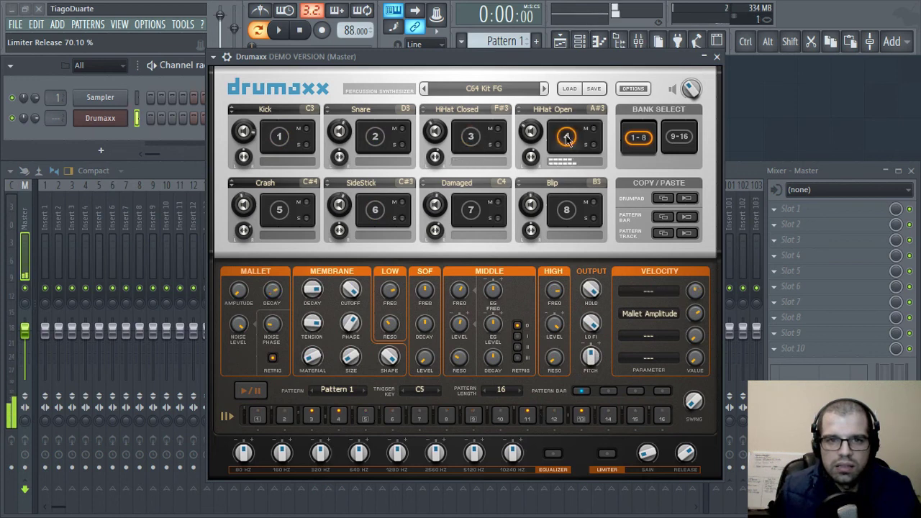
left_click(270, 109)
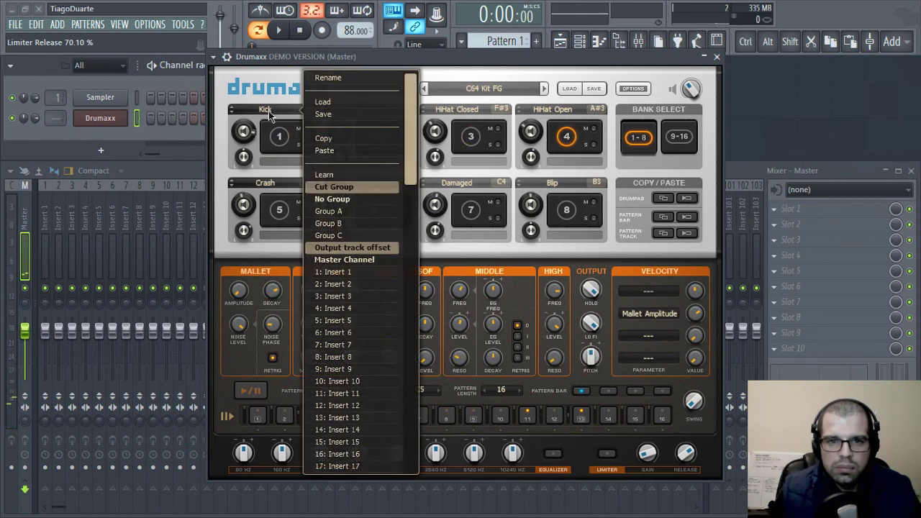
scroll(342, 216, "down", 9)
scroll(339, 220, "up", 7)
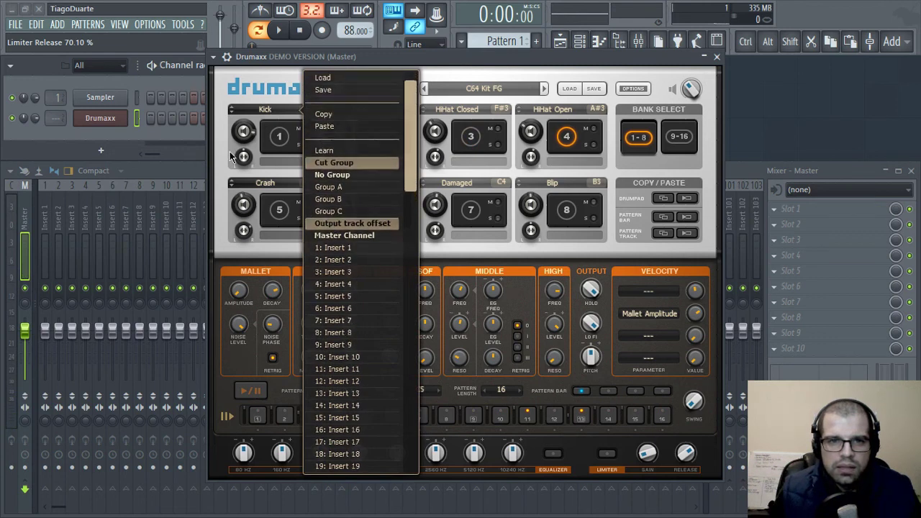
left_click(230, 157)
Replay the kick, switch to the Computer Drums FG kit and audition its kick, snare, closed hi-hat, Low Tom and Zap 2 pads
left_click(279, 136)
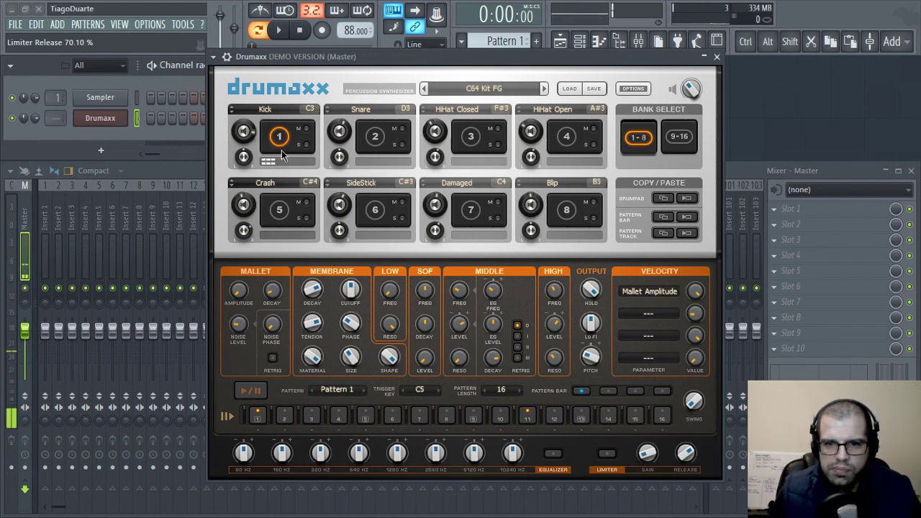
left_click(545, 88)
left_click_drag(447, 57, 368, 56)
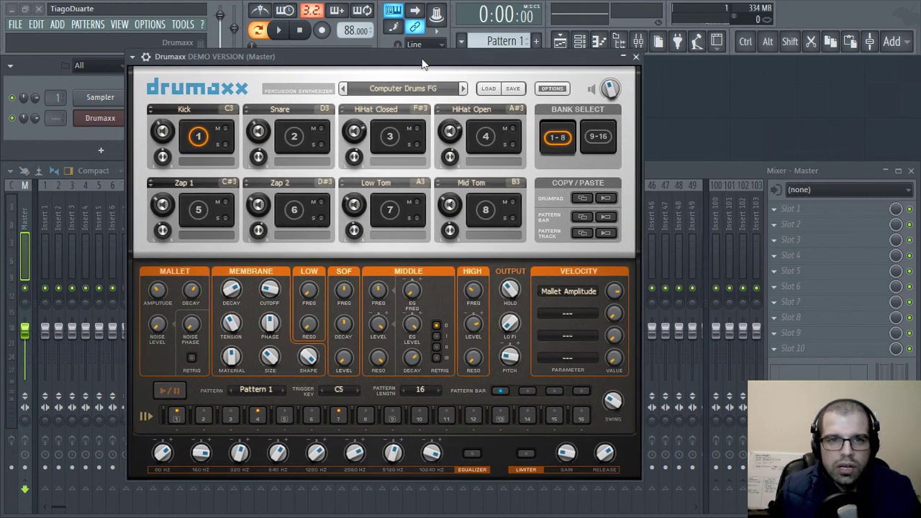
left_click(205, 149)
left_click(306, 149)
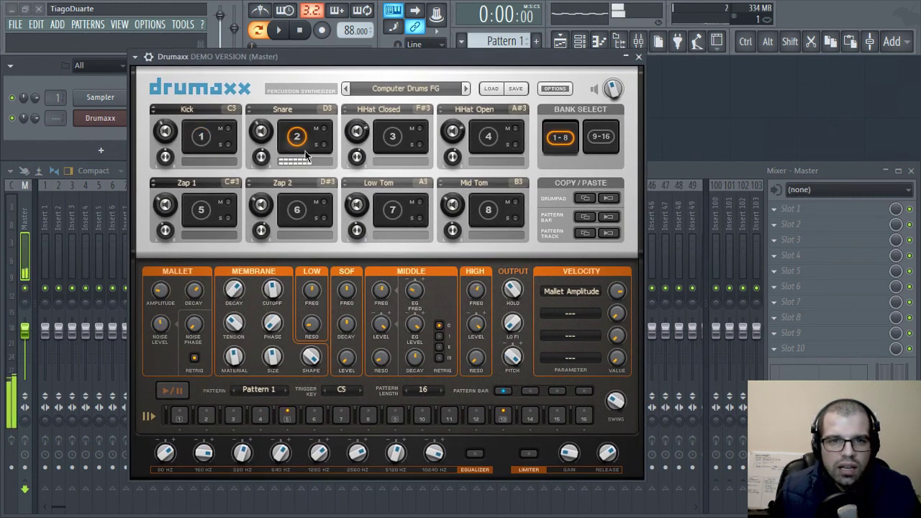
left_click(401, 149)
left_click(400, 219)
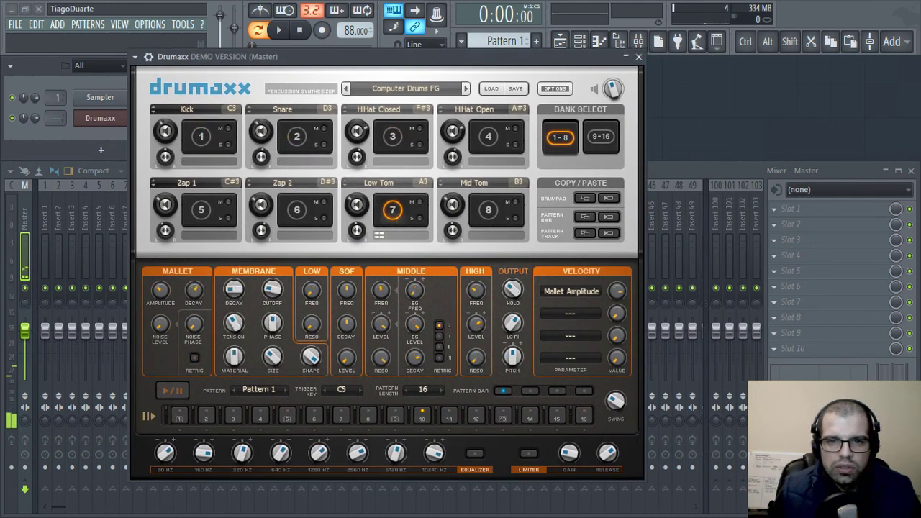
left_click(306, 219)
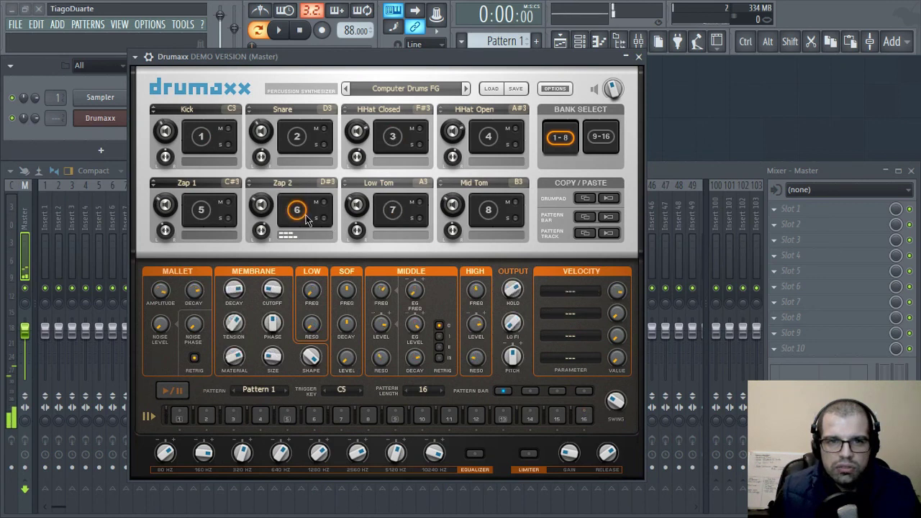
Switch to the Kracked Kode FG kit and audition its kick, snare and HiHat Multi pads
left_click(466, 88)
left_click(302, 149)
left_click(202, 139)
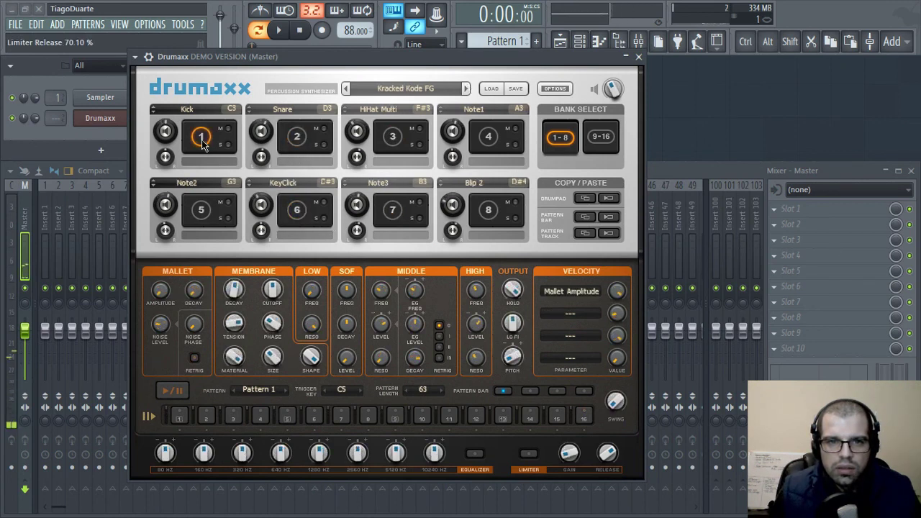
left_click(300, 148)
left_click(396, 147)
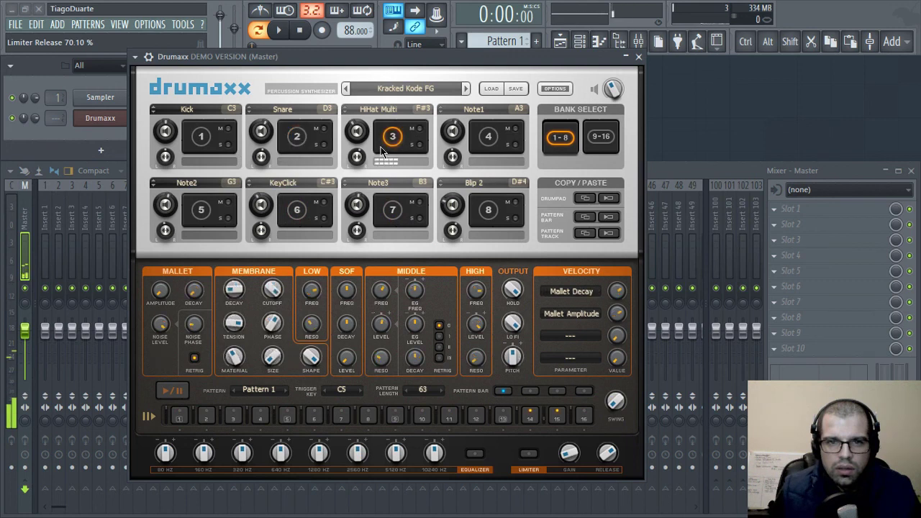
Audition the Kracked Kode FG kit's three Note pads, Blip 2 and KeyClick, and replay its snare and hi-hat
left_click(407, 220)
left_click(490, 140)
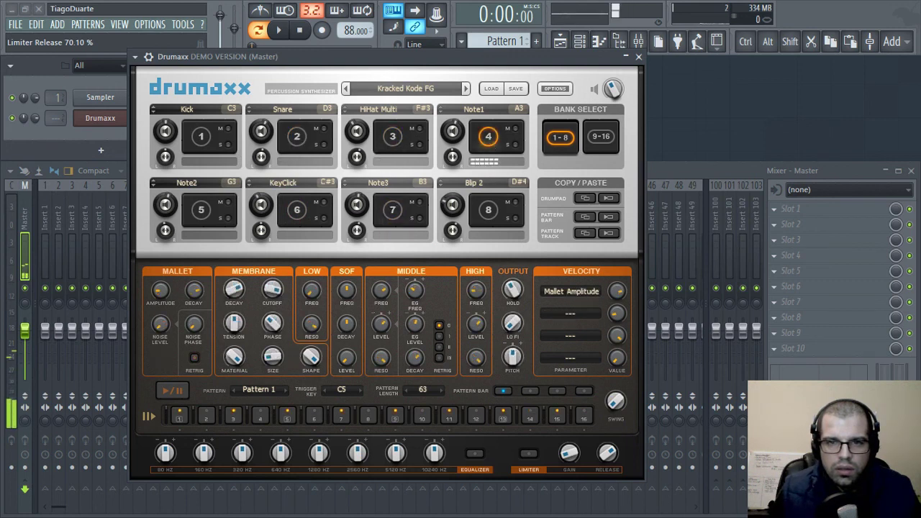
left_click(490, 209)
left_click(296, 218)
left_click(205, 219)
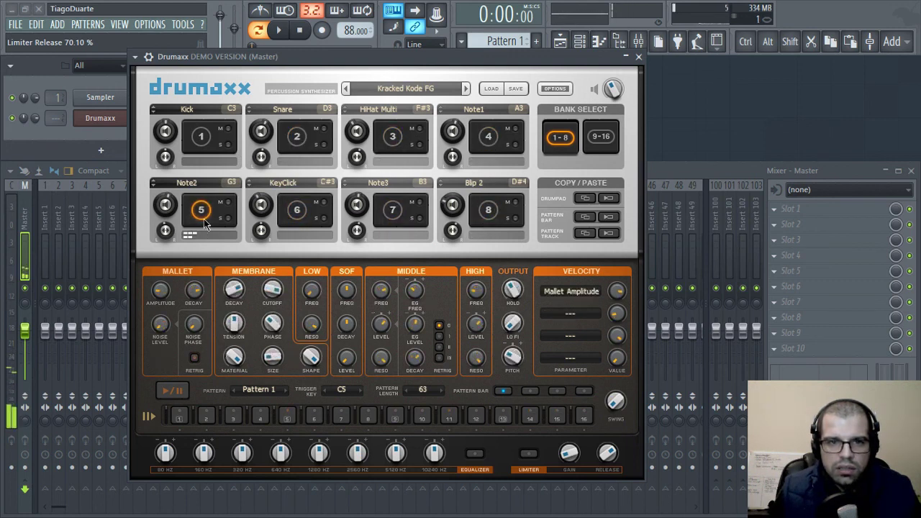
left_click(296, 143)
left_click(396, 141)
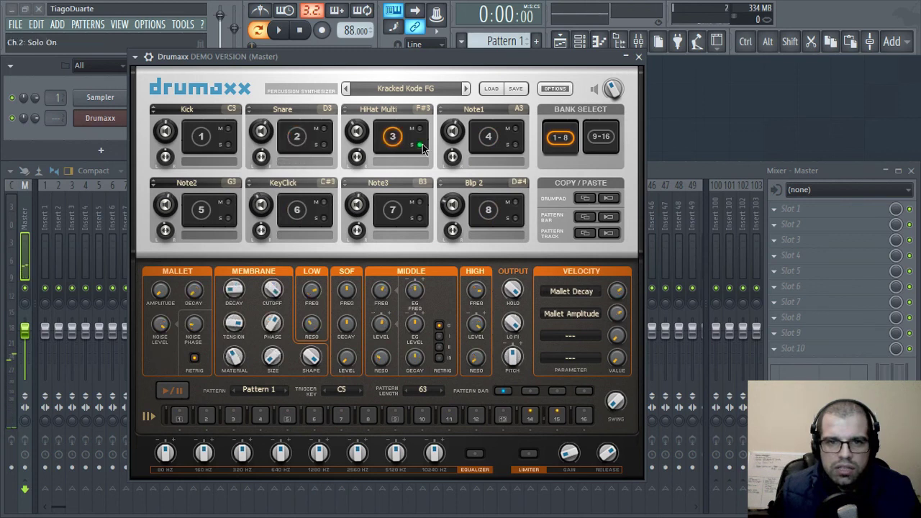
Load the Need Sleep FG preset from the Lo-Fi bank, move on to the Old Keyboard kit and close the Drumaxx window
left_click(410, 87)
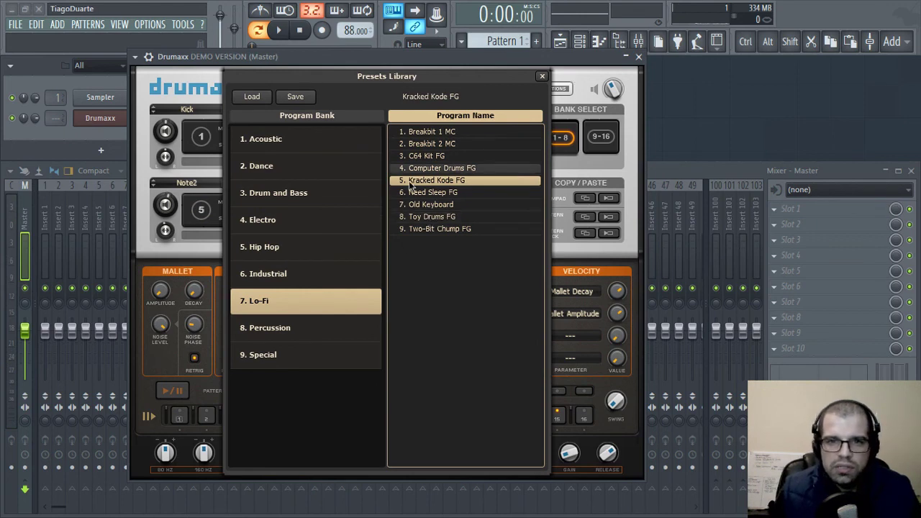
left_click(455, 193)
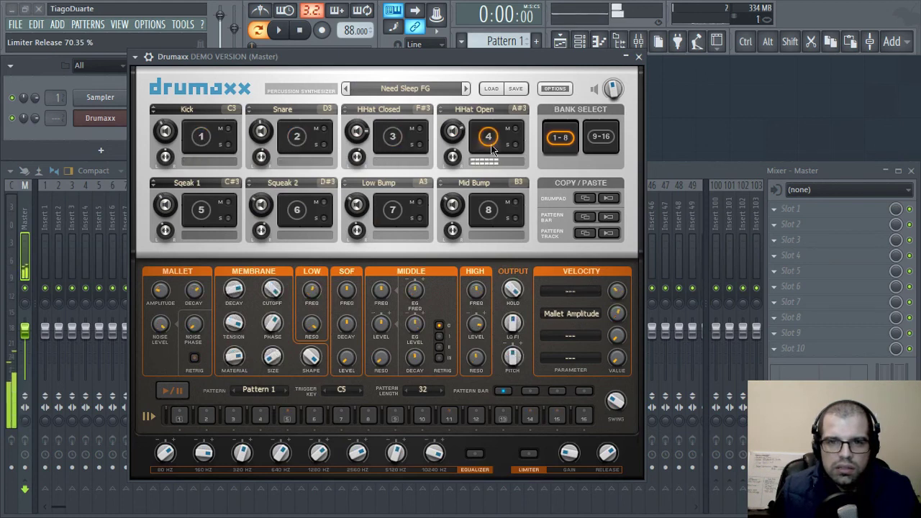
left_click(466, 89)
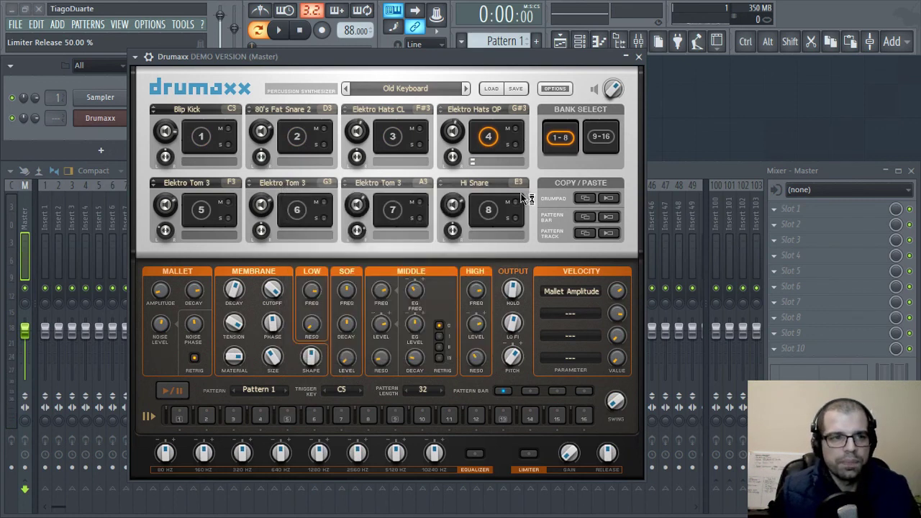
left_click(638, 57)
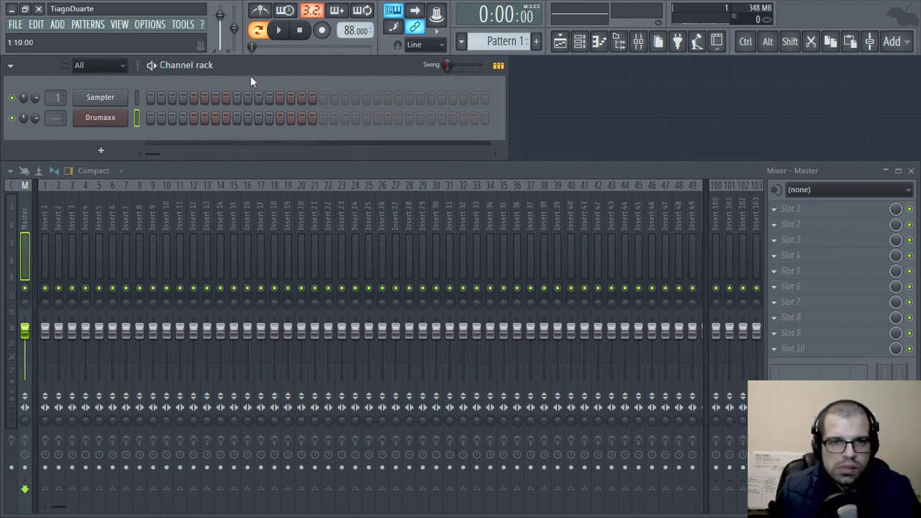
In the Drumaxx piano roll, place Blip Kicks on steps 1 and 3 of bar 1 and 80's Fat Snare 2 on beats 2 and 4 of both bars
right_click(96, 123)
left_click(155, 117)
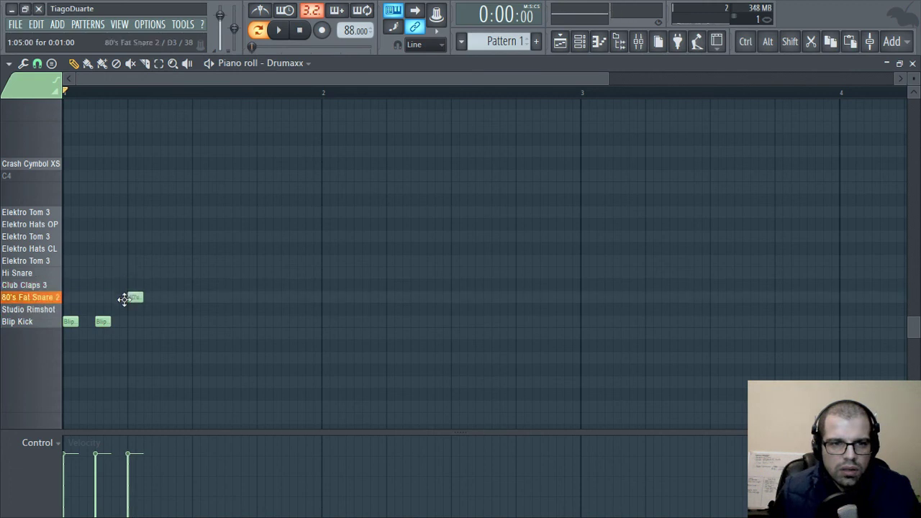
key("space")
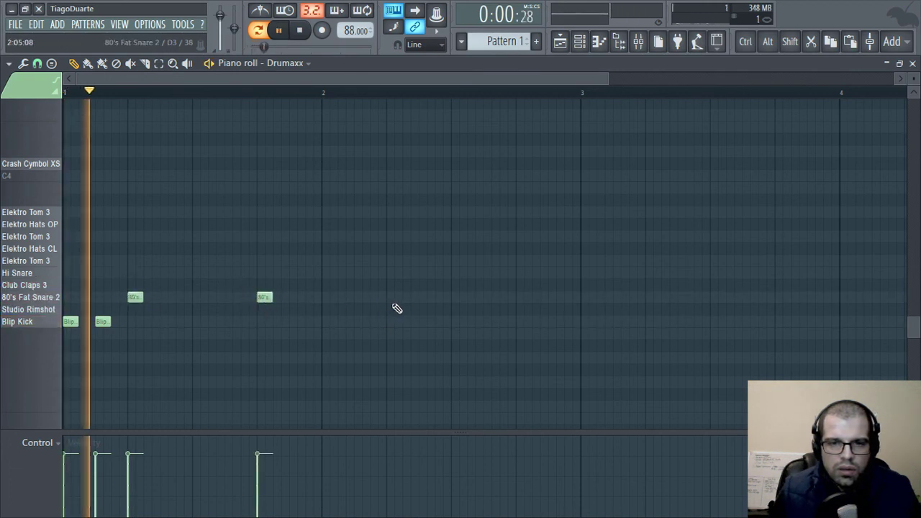
left_click(395, 298)
left_click(524, 297)
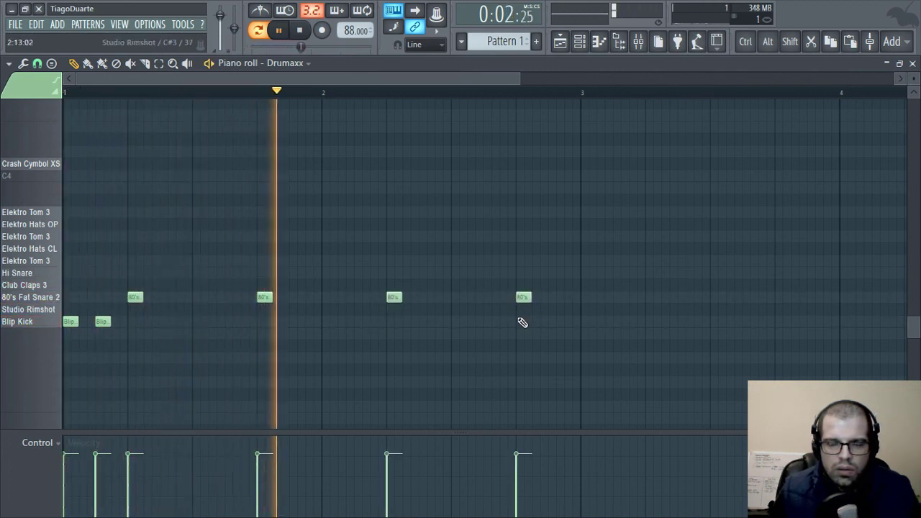
Add two Blip Kick notes to bar 1, one shortly before beat 3 and one on beat 3
left_click(173, 322)
left_click(200, 322)
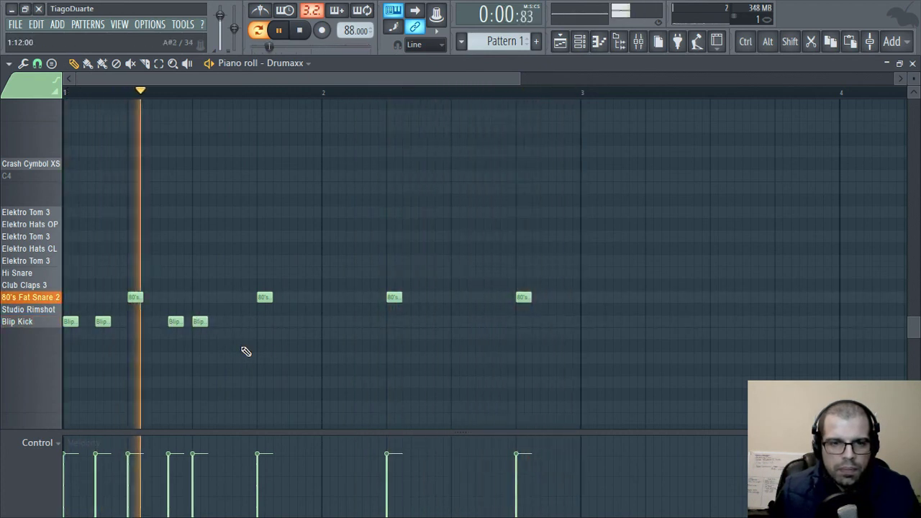
key("space")
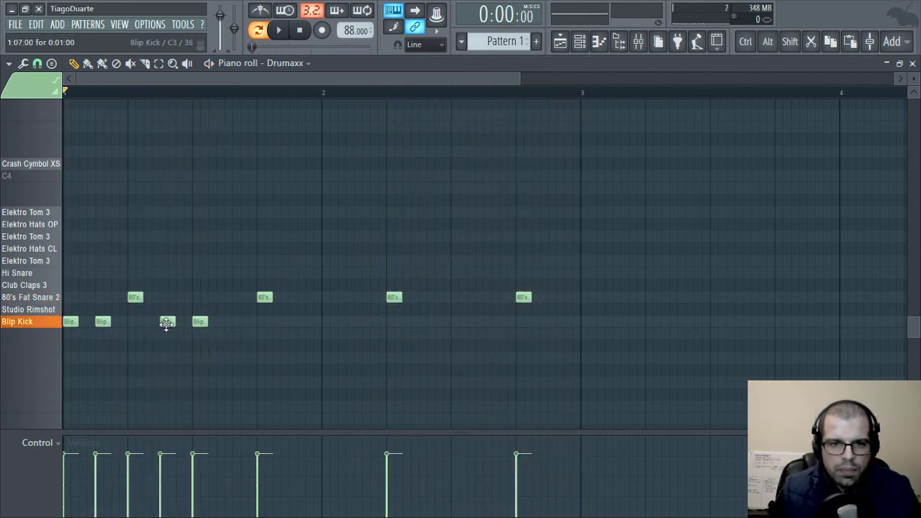
Change the piano roll's snap setting, and move the kick before beat 3 closer to it, shortened and with a lower velocity
left_click(37, 63)
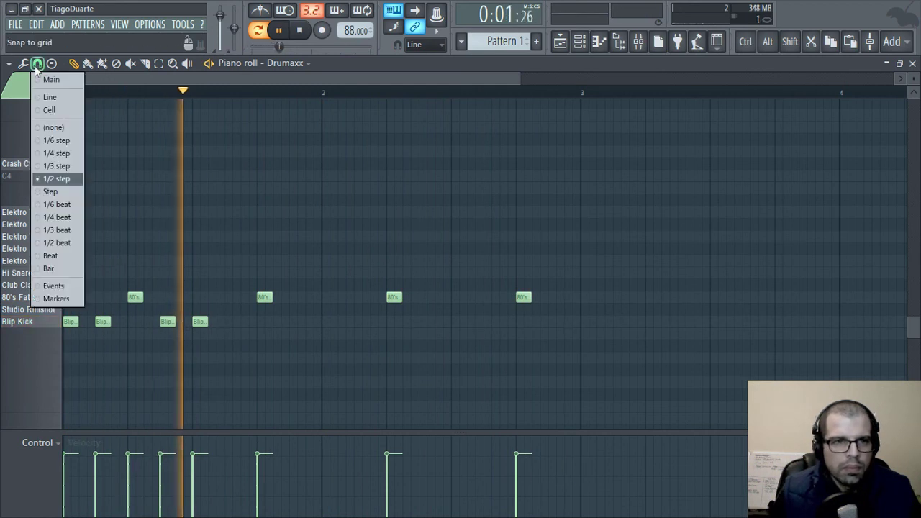
left_click(57, 202)
scroll(137, 370, "up", 4)
key("space")
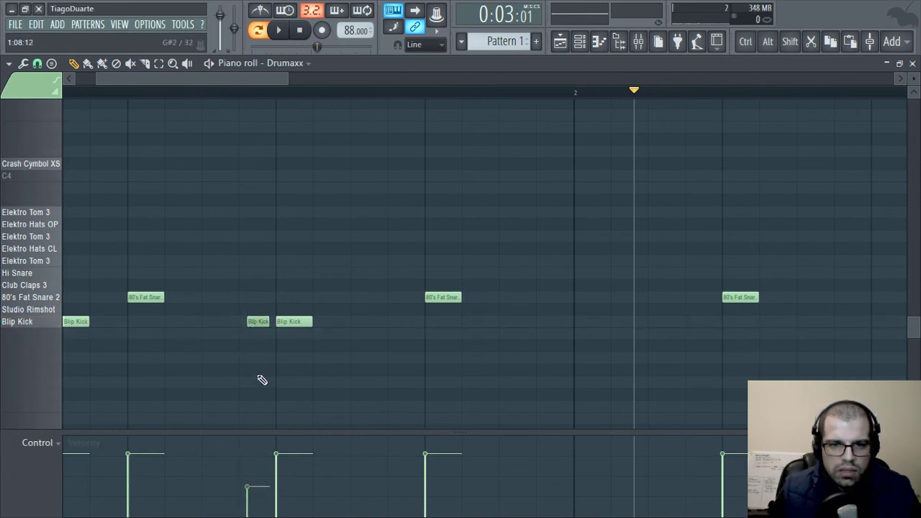
scroll(259, 367, "down", 3)
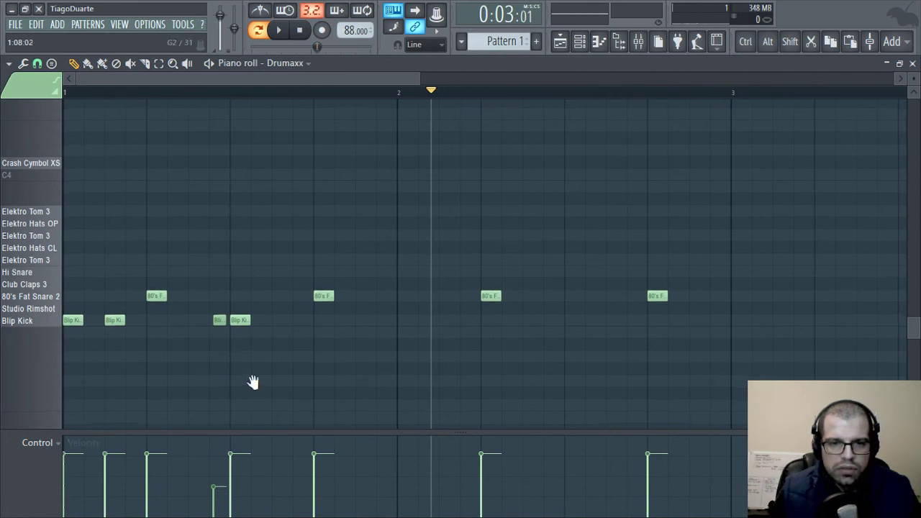
Play back the kick and snare pattern, and add a Blip Kick on step 11 of bar 1
left_click(302, 30)
key("space")
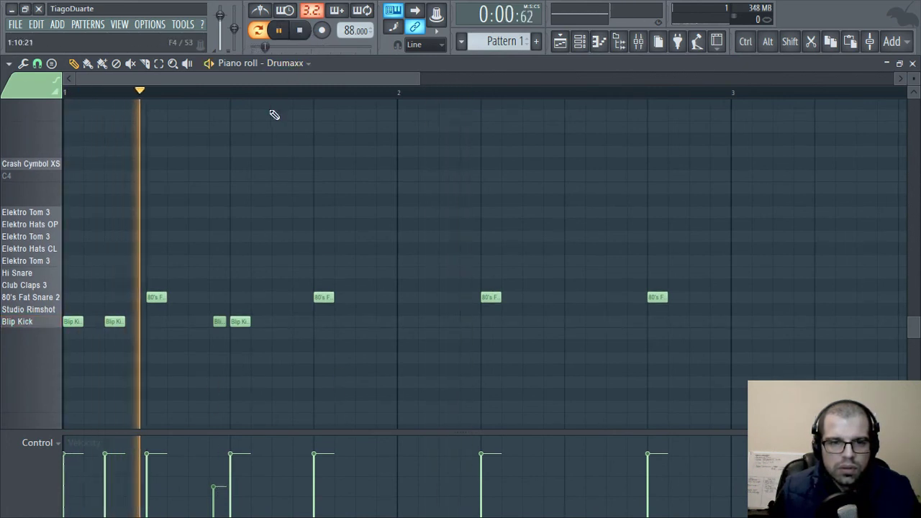
key("space")
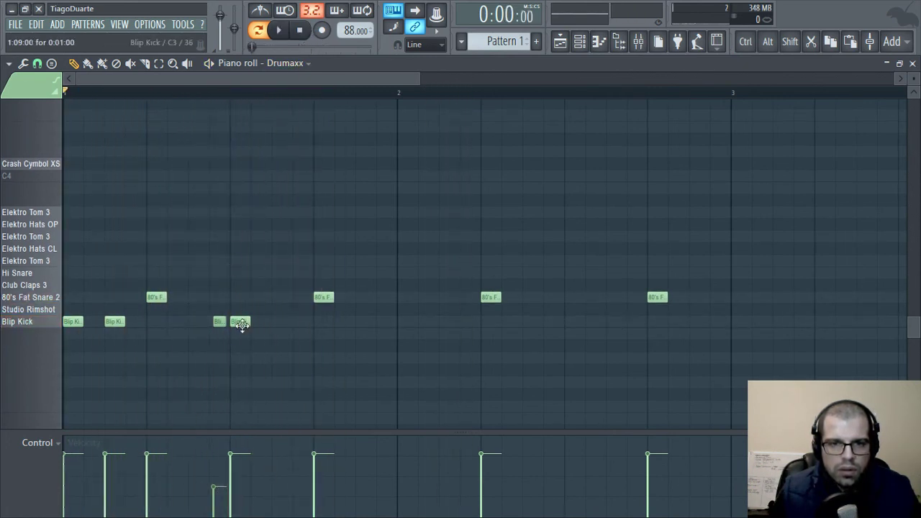
key("space")
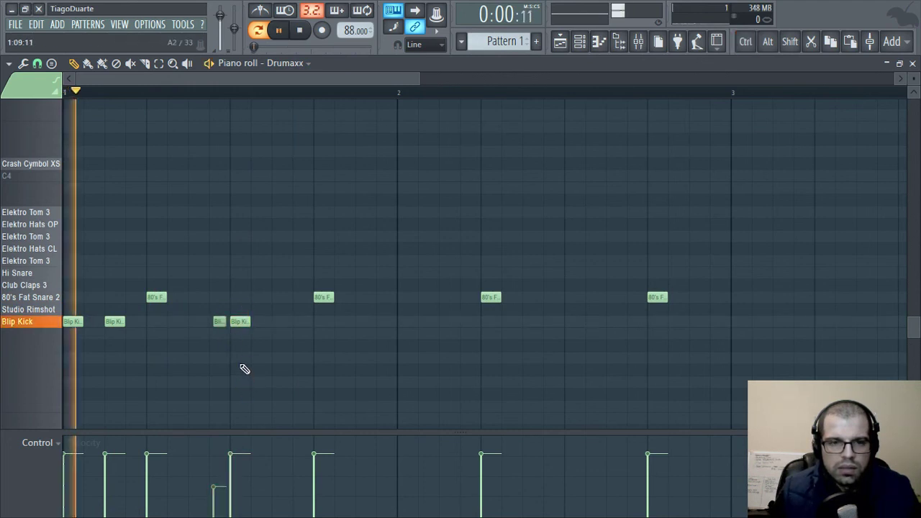
key("space")
left_click(278, 322)
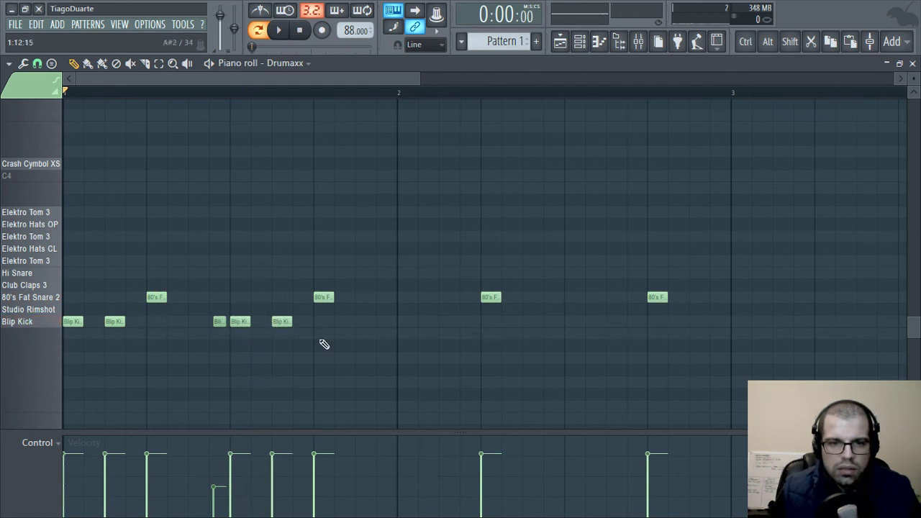
Duplicate bar 1's Blip Kick notes into bar 2 and play the two-bar pattern
left_click_drag(316, 306, 177, 340)
left_click_drag(85, 310, 236, 311)
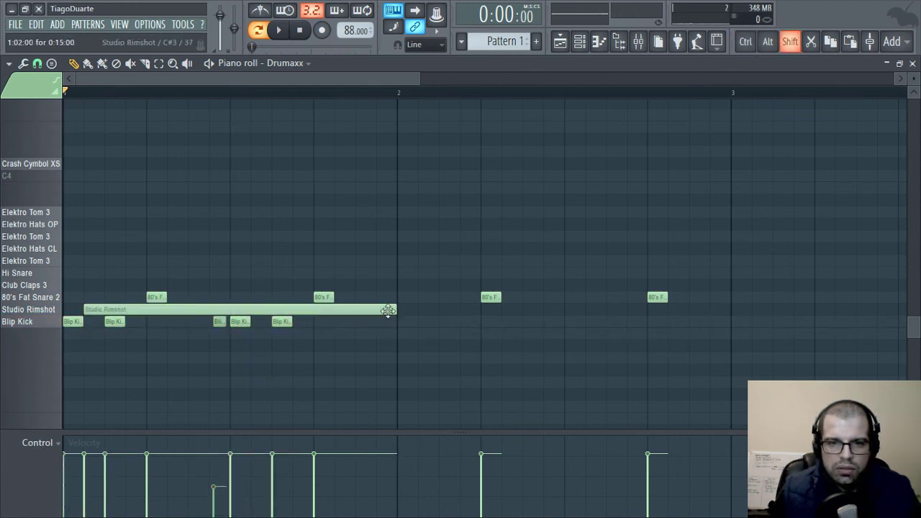
right_click(388, 310)
left_click_drag(319, 316, 399, 322)
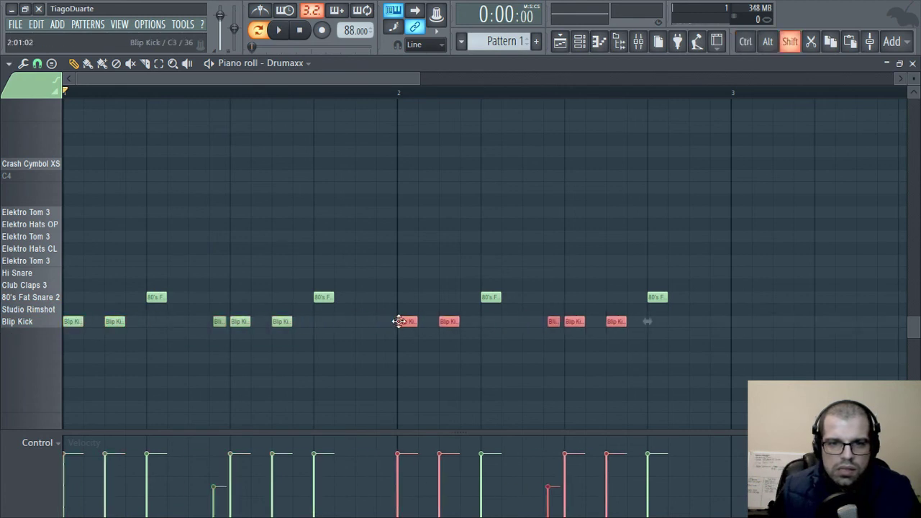
key("space")
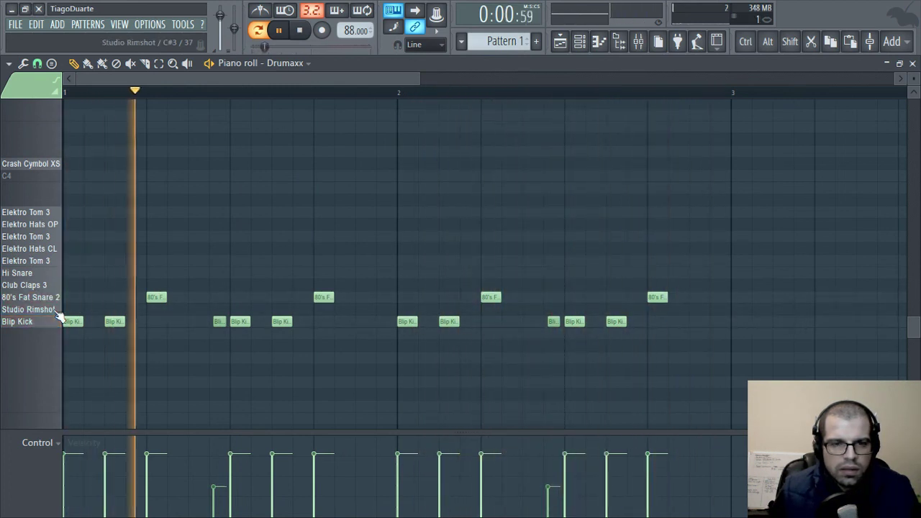
Layer a Studio Rimshot note under each of the four 80's Fat Snare 2 hits
left_click(161, 312)
right_click(294, 312)
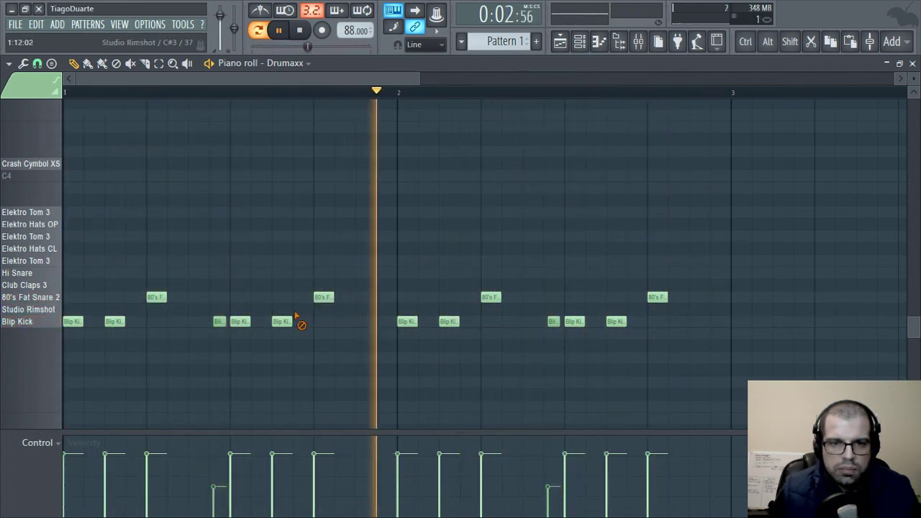
left_click(158, 310)
left_click(322, 310)
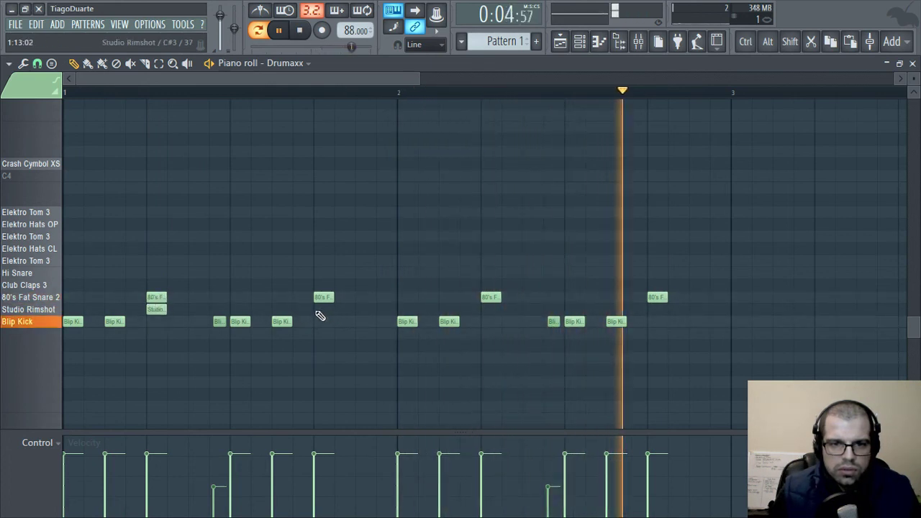
left_click(489, 311)
left_click(654, 311)
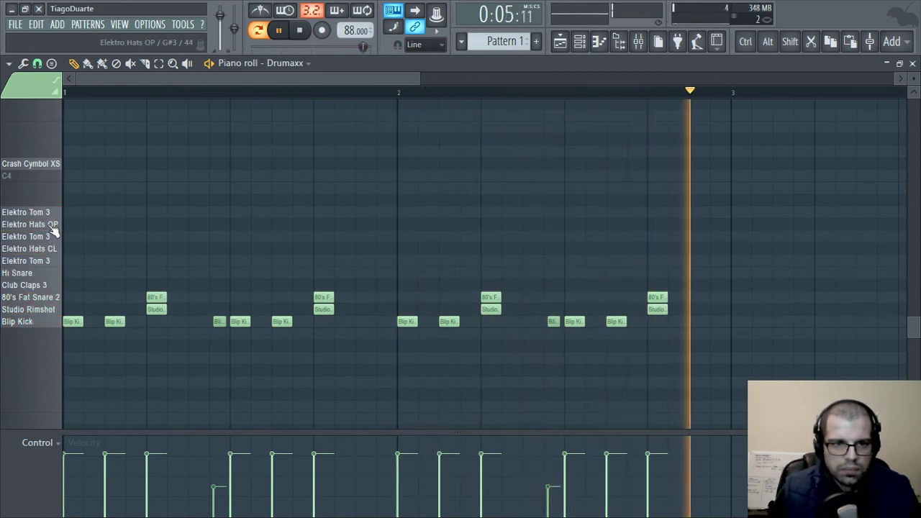
Place Elektro Hats CL notes on every second step across bar 1, starting on step 1
left_click(86, 249)
left_click_drag(87, 249, 66, 250)
left_click(108, 249)
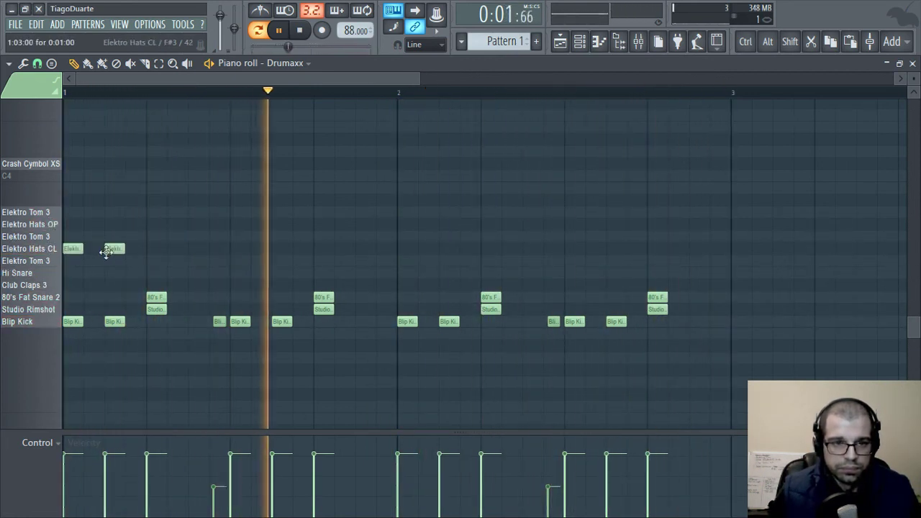
left_click(159, 250)
left_click(196, 250)
left_click(237, 249)
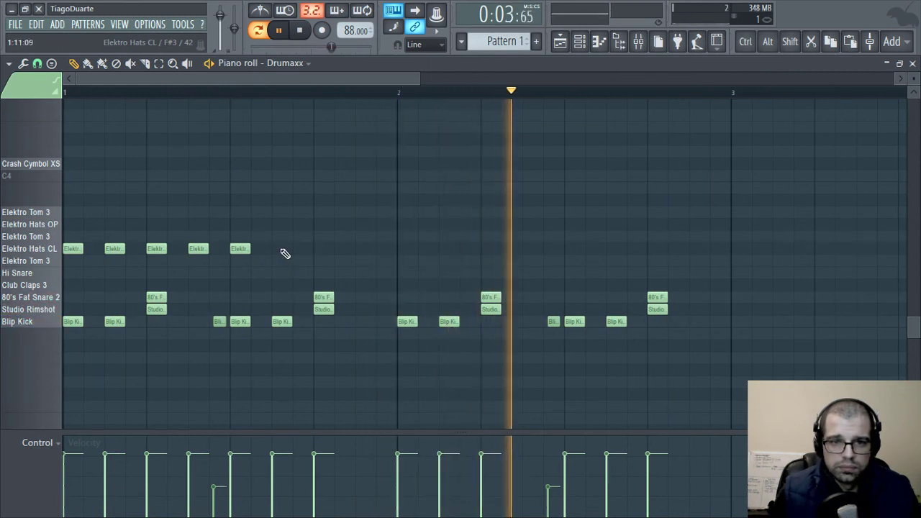
left_click(279, 250)
left_click(321, 250)
left_click(364, 250)
Duplicate the closed hi-hats into bar 2 and replace the one on its step 11 with a lower-velocity Elektro Hats OP note
left_click_drag(404, 238, 10, 261)
left_click_drag(73, 248, 407, 245)
left_click(370, 225)
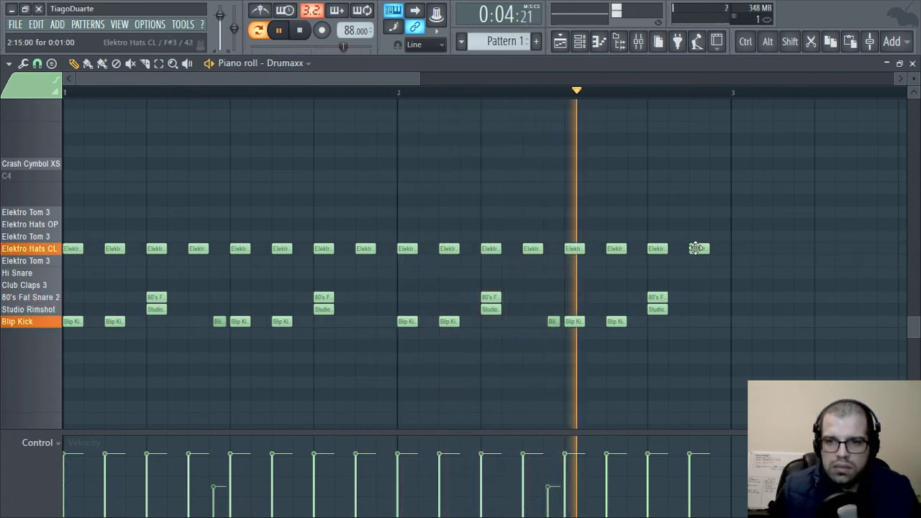
mouse_move(698, 249)
left_mouse_down()
mouse_move(698, 220)
mouse_move(615, 223)
mouse_move(647, 249)
mouse_move(696, 249)
left_mouse_up()
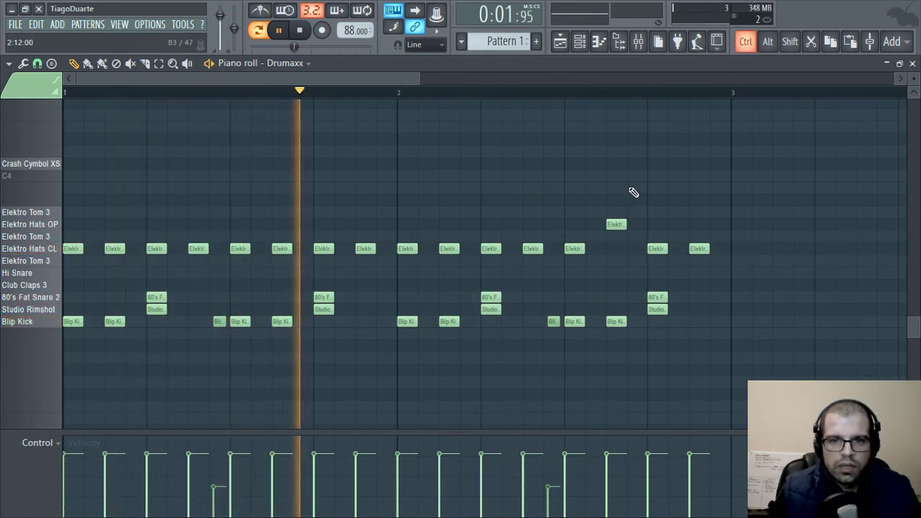
left_click_drag(633, 199, 622, 255)
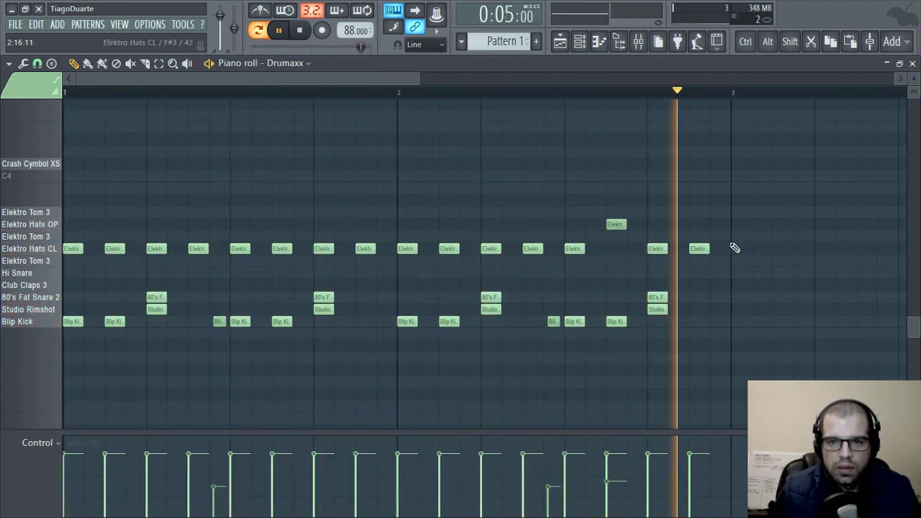
Select the closed hi-hat notes to inspect them up close, deselect them and close the piano roll
left_click_drag(750, 187, 76, 267)
scroll(78, 267, "up", 5)
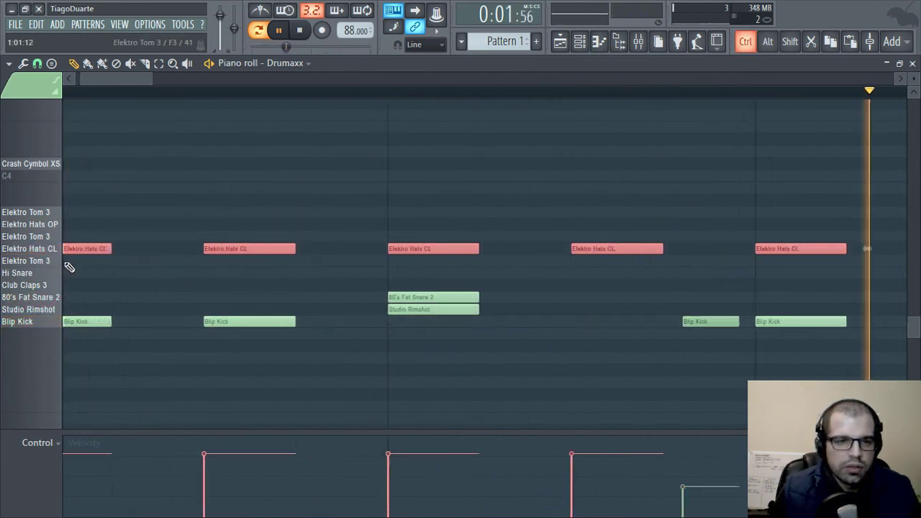
scroll(216, 277, "down", 5)
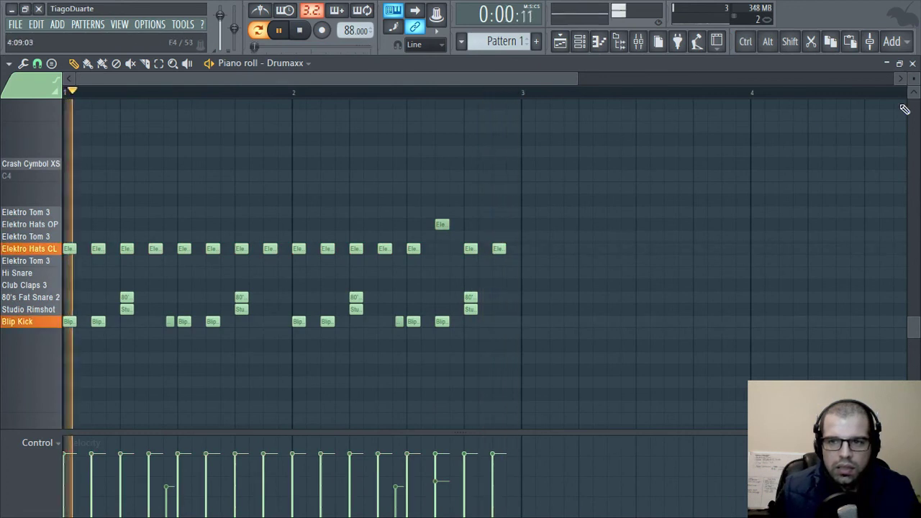
left_click(913, 63)
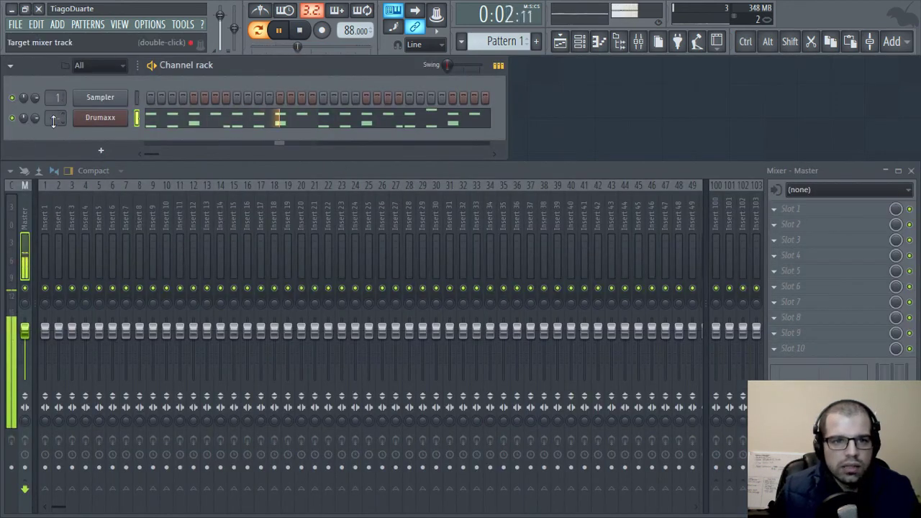
Route the Drumaxx channel to mixer track 2 and load Edison in that track's first effect slot
left_click_drag(53, 120, 52, 118)
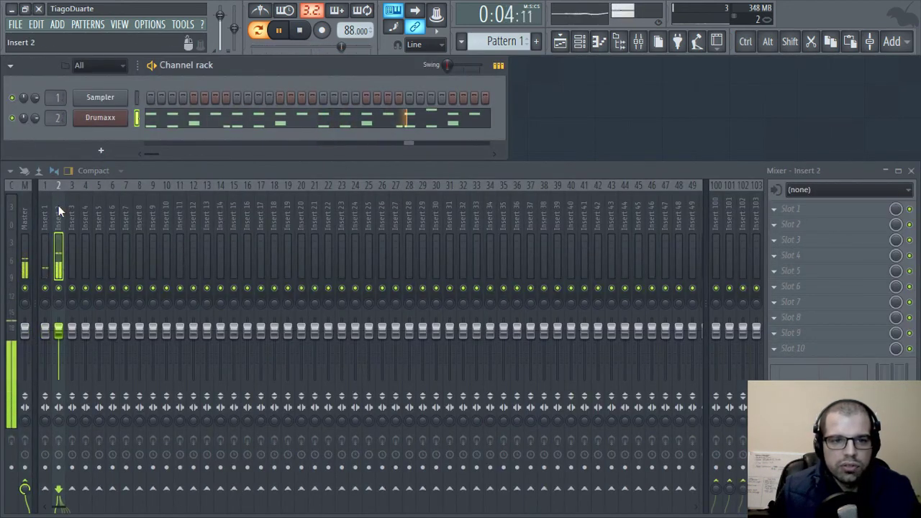
left_click(806, 209)
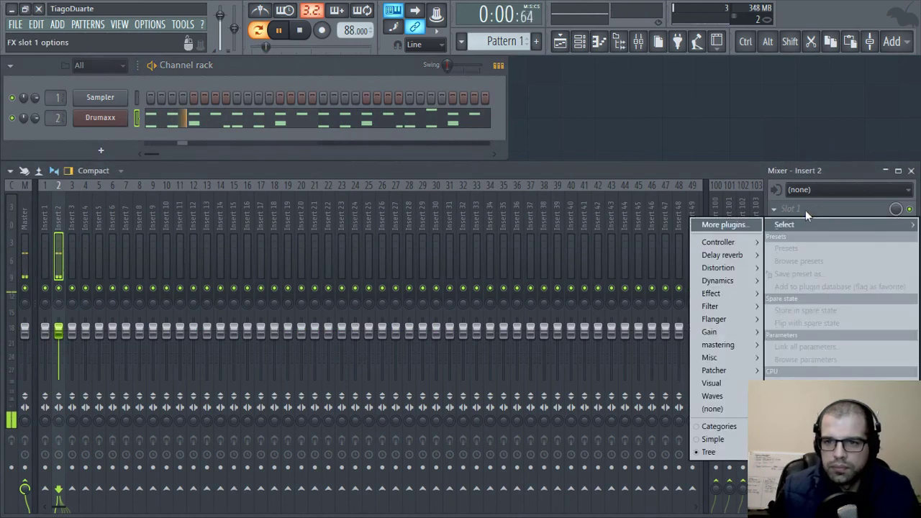
mouse_move(719, 357)
left_click(634, 357)
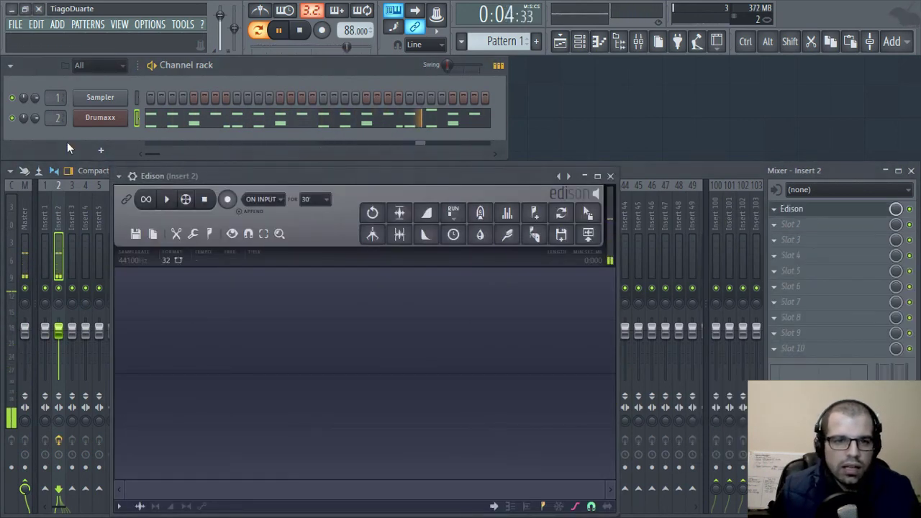
key("space")
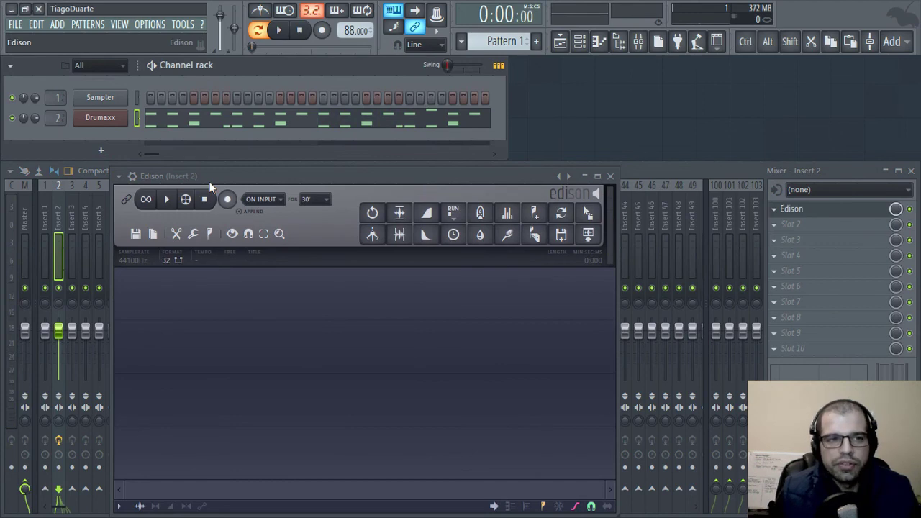
Move the Edison window aside and set its recording mode to On play
left_click(100, 126)
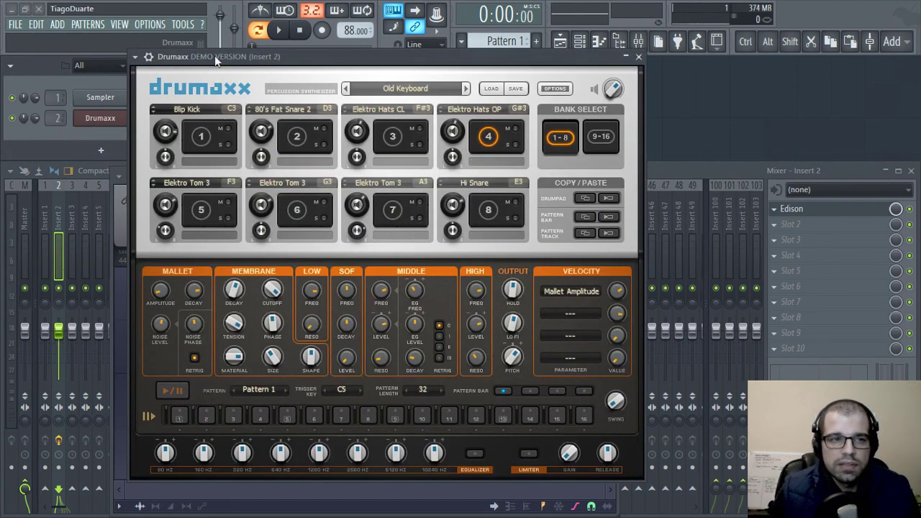
left_click(639, 58)
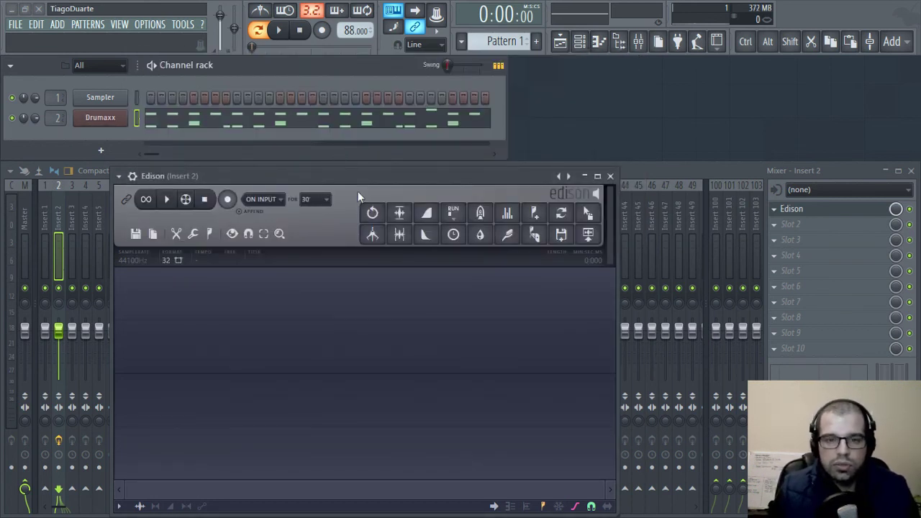
left_click_drag(371, 183, 609, 102)
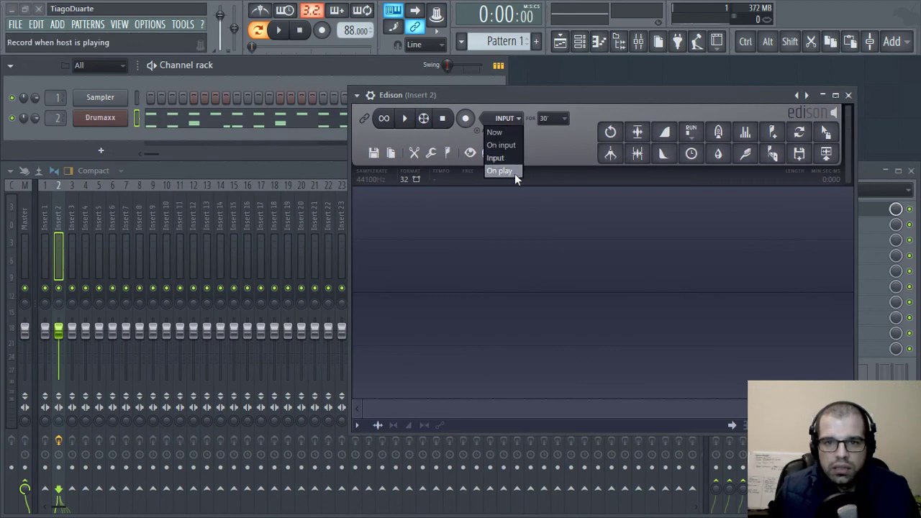
left_click(500, 171)
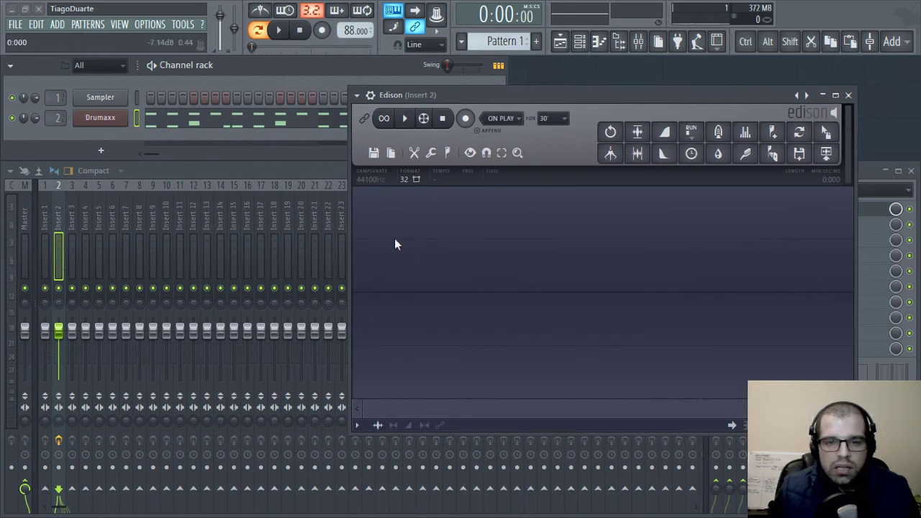
Record a first take of the looping Drumaxx pattern in Edison, ending just after the two-bar loop restarts
left_click(100, 119)
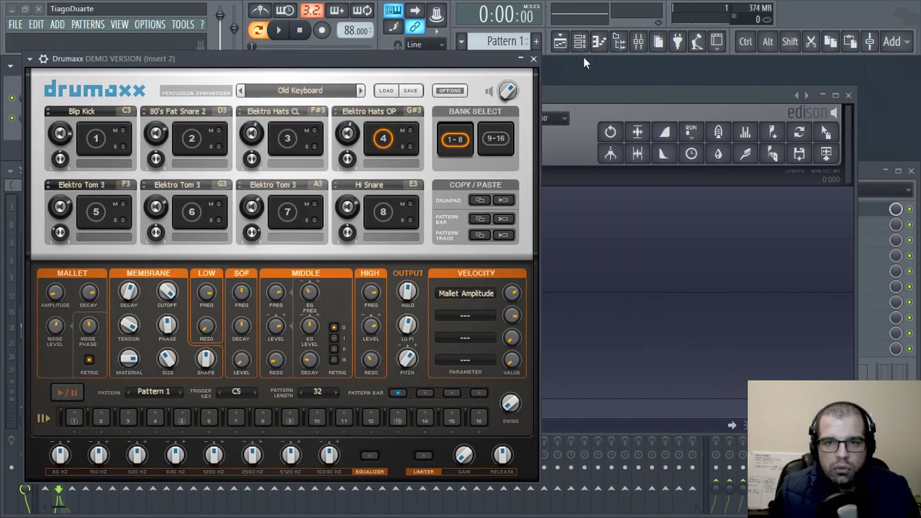
mouse_move(581, 94)
left_mouse_down()
mouse_move(596, 93)
mouse_move(594, 101)
left_mouse_up()
left_click_drag(444, 63, 432, 90)
left_click(579, 105)
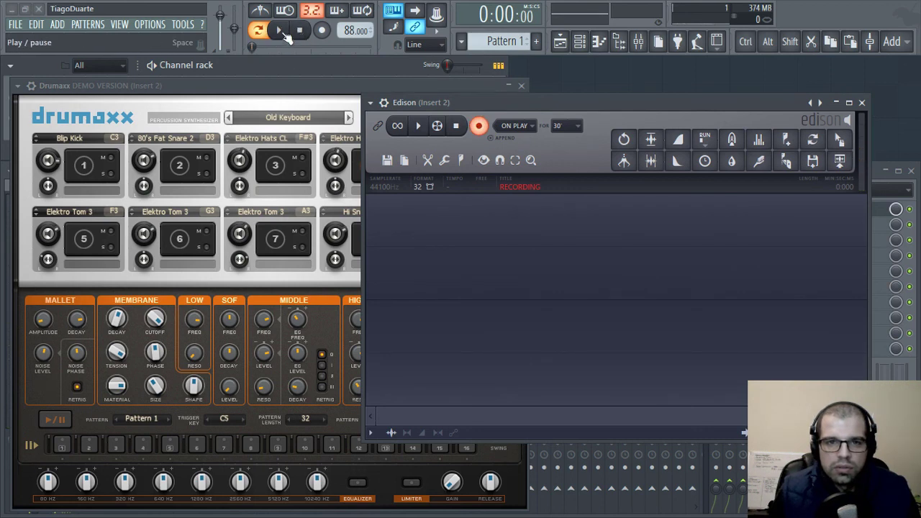
left_click(279, 31)
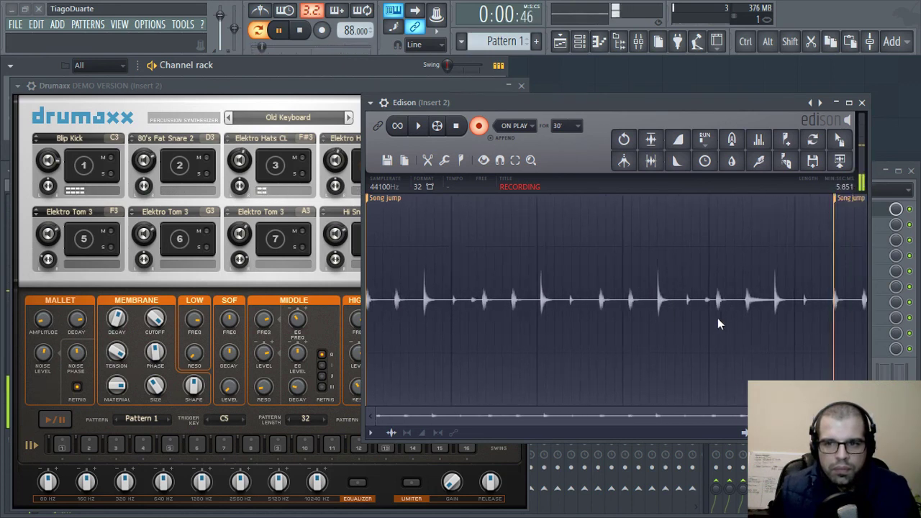
key("space")
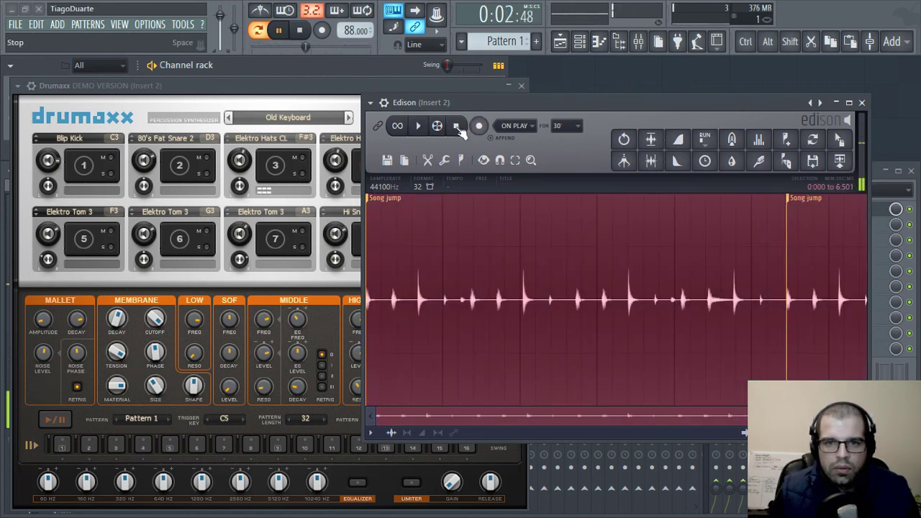
Remove the Studio Rimshot notes from the Drumaxx pattern and delete the whole first take from Edison
left_click(520, 85)
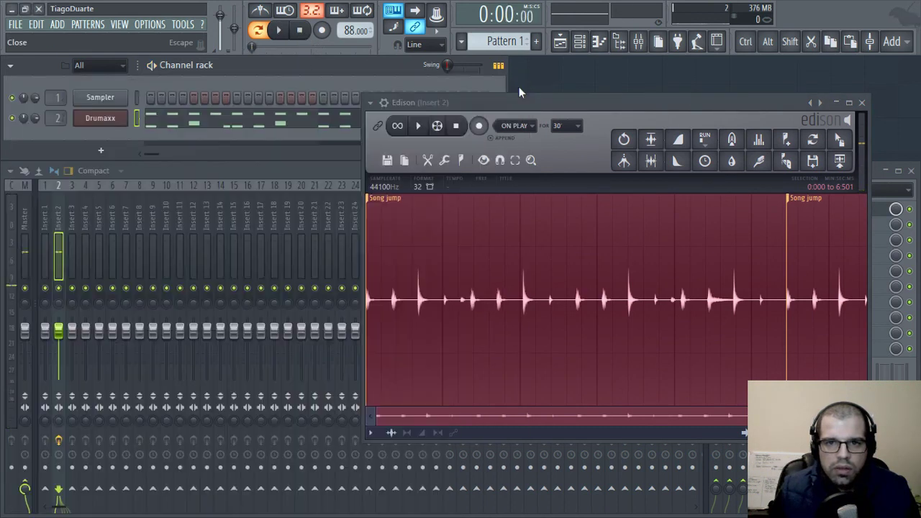
left_click(236, 124)
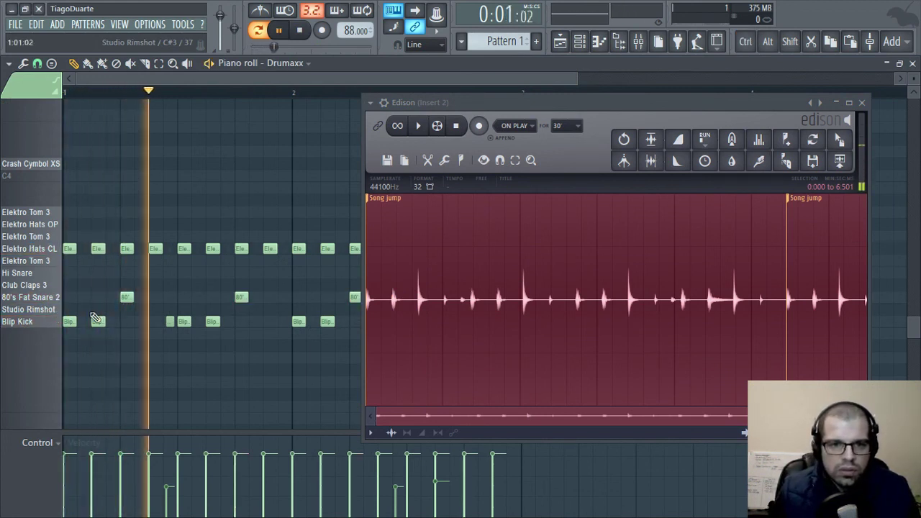
key("space")
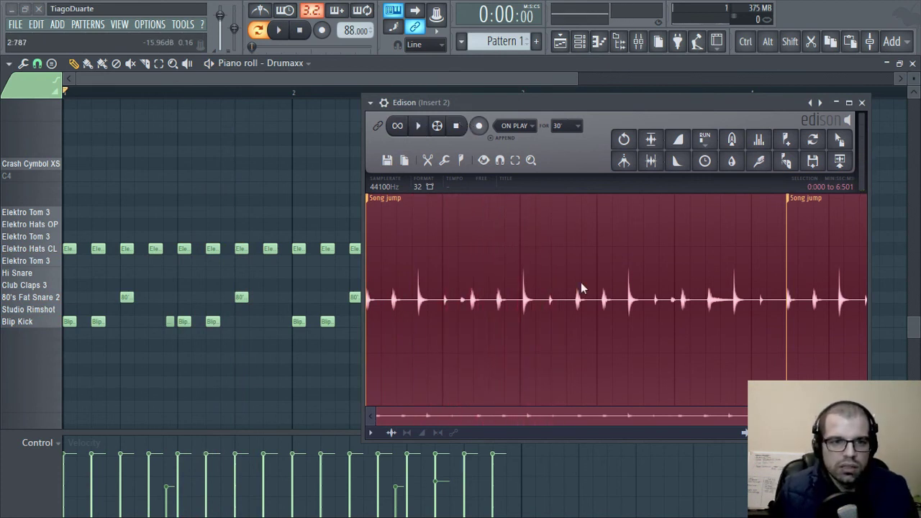
key("Delete")
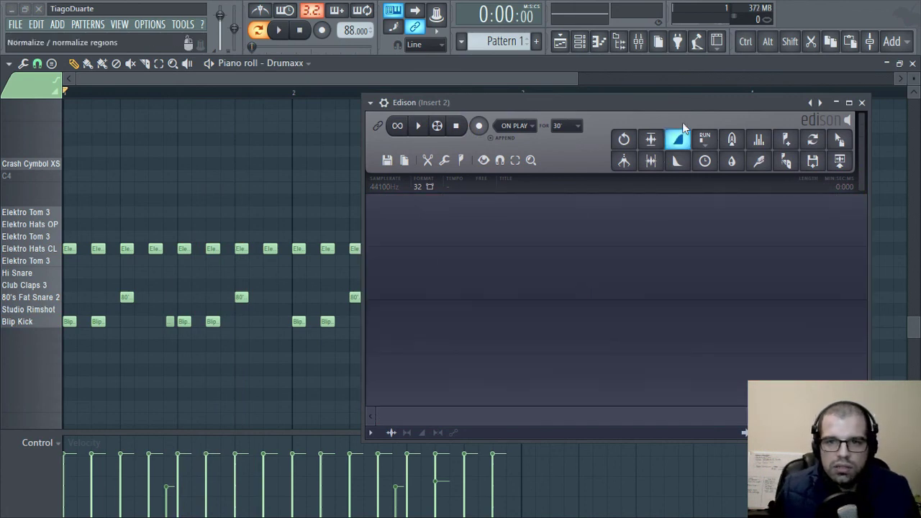
left_click(913, 64)
Record a new take of the Drumaxx pattern in Edison, running past the loop restart before stopping recording and playback
left_click(104, 121)
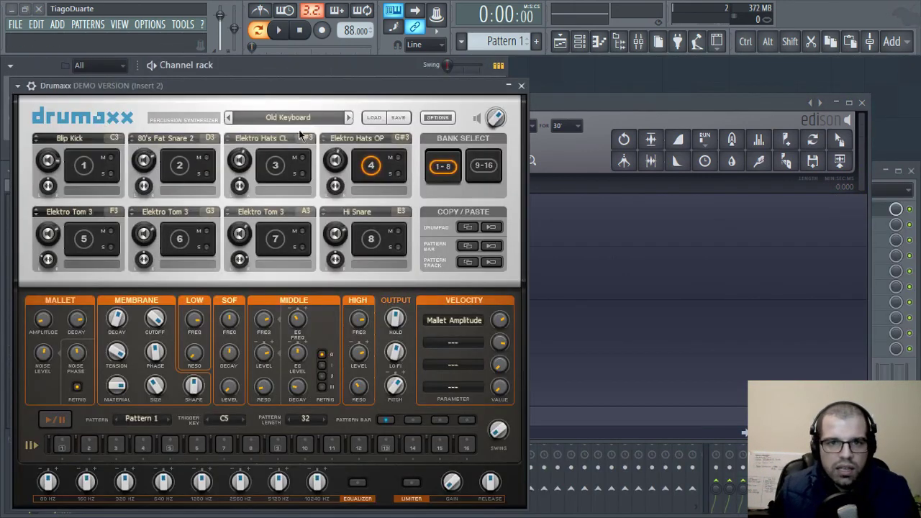
left_click(623, 114)
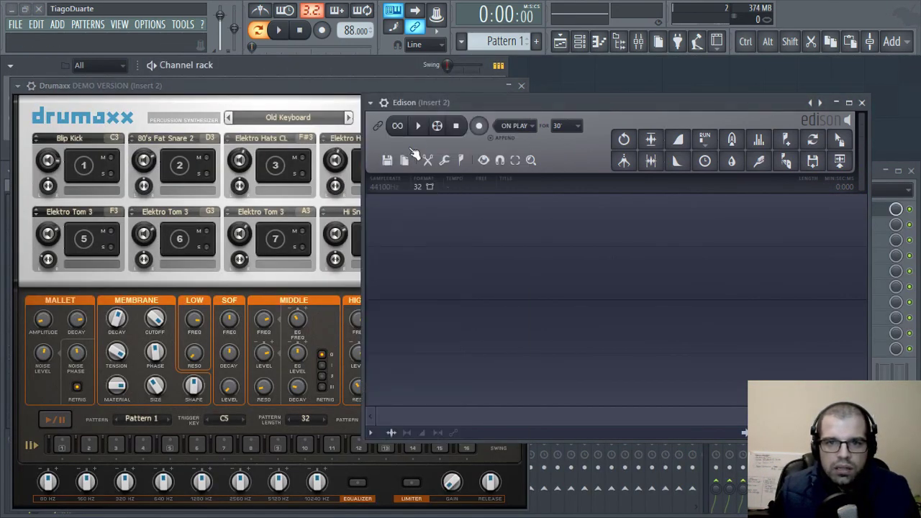
left_click(479, 128)
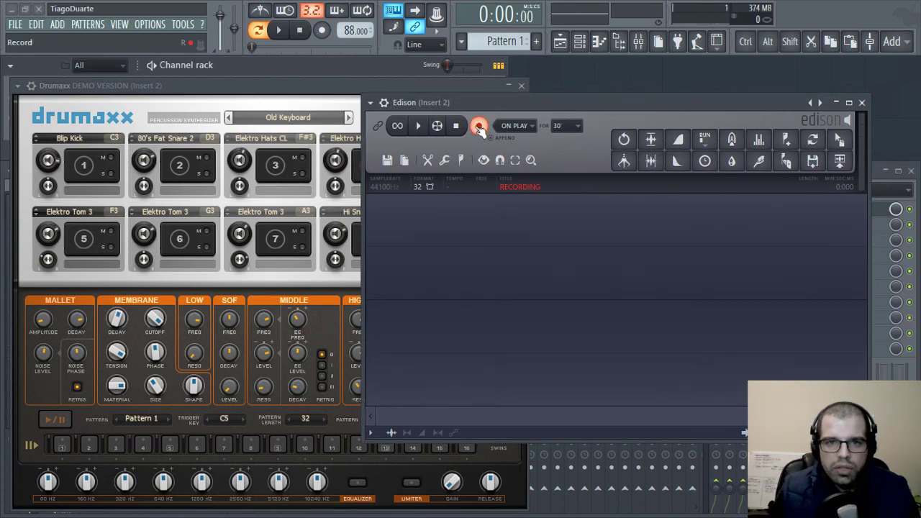
left_click(279, 31)
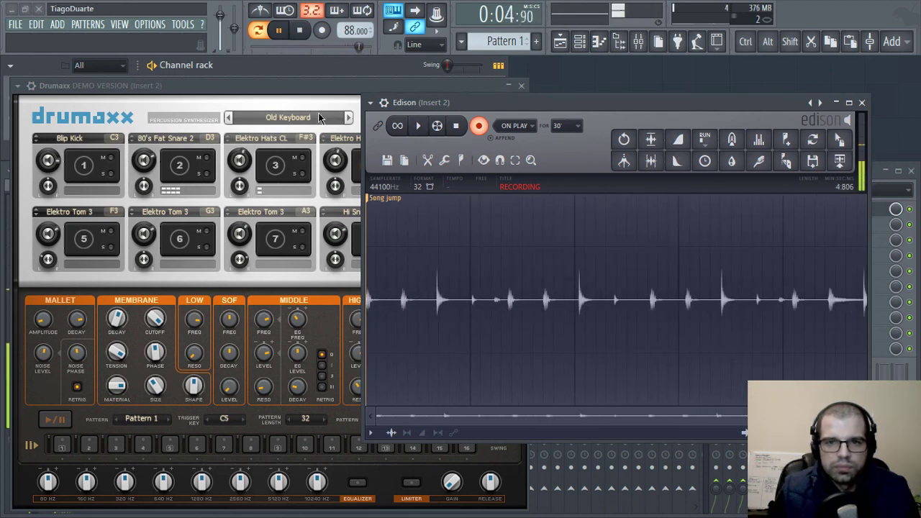
left_click(479, 127)
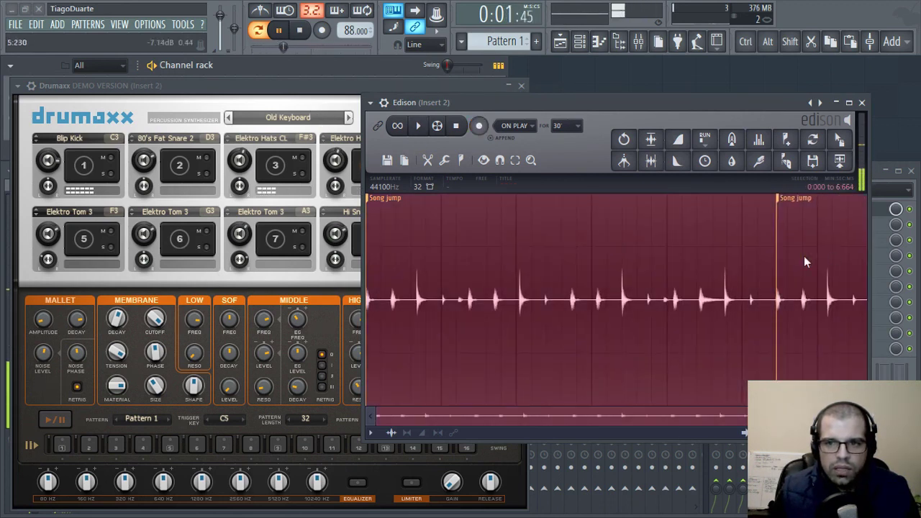
key("space")
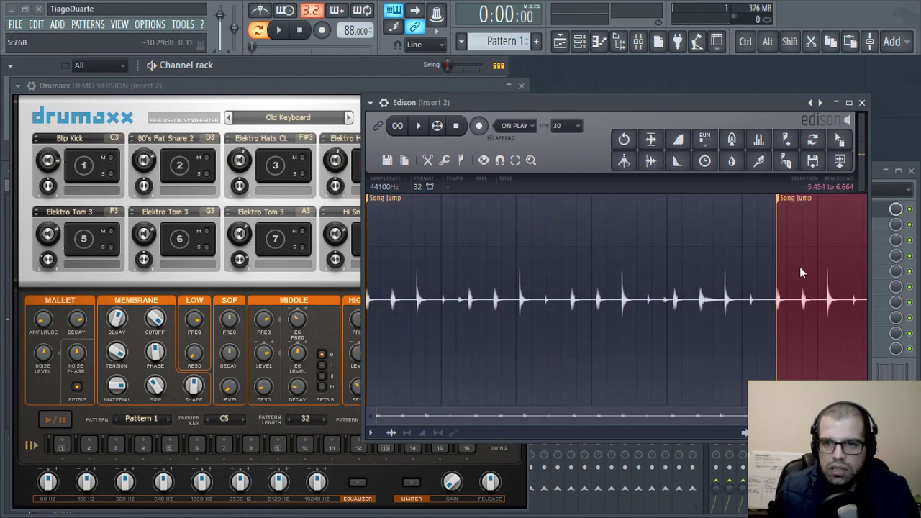
Delete the audio after the second Song jump marker and remove the remaining marker at the start
key("Delete")
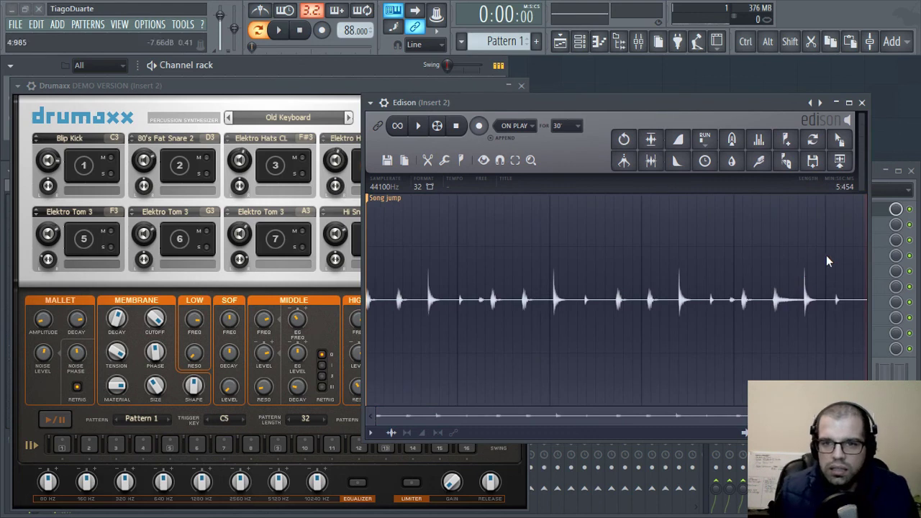
right_click(394, 200)
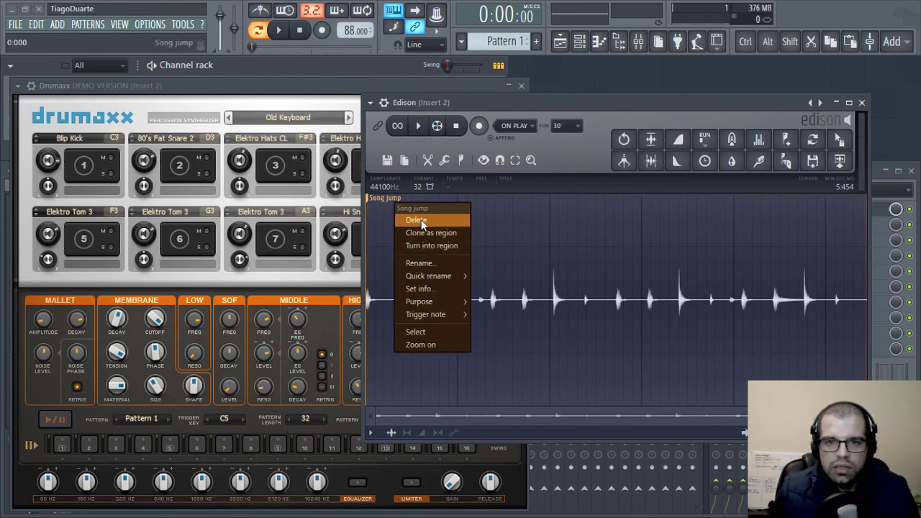
left_click(411, 219)
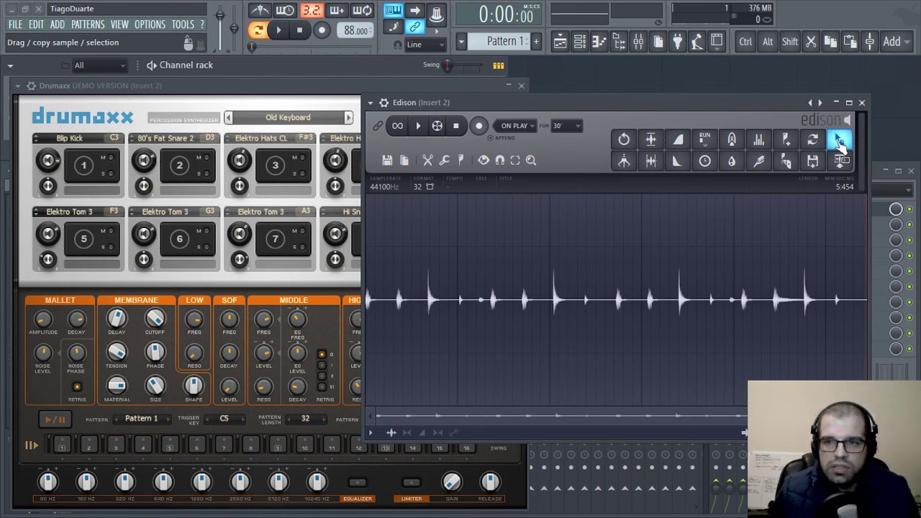
Send the trimmed Edison recording to the playlist, place it on Track 1 at bar 1 and add a copy at bar 3
left_click_drag(842, 143, 563, 128)
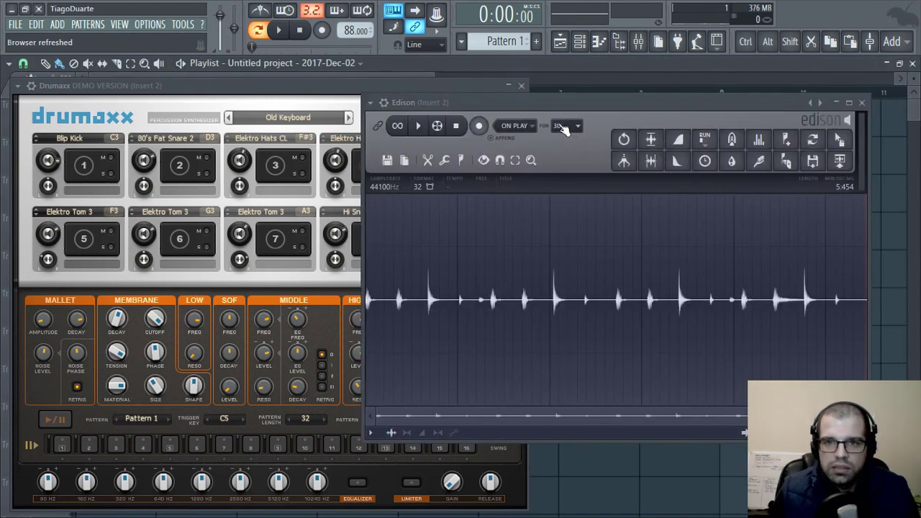
left_click(861, 103)
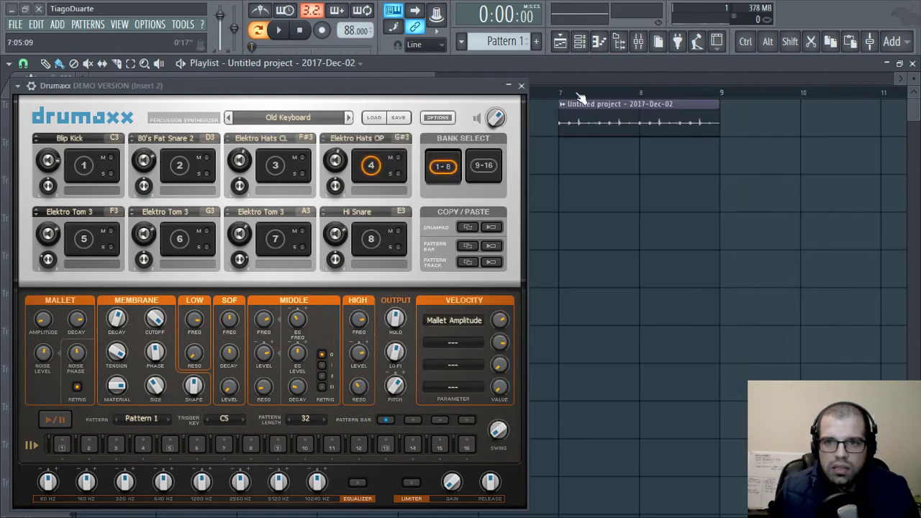
left_click(522, 87)
left_click_drag(644, 113, 57, 120)
left_click(245, 128)
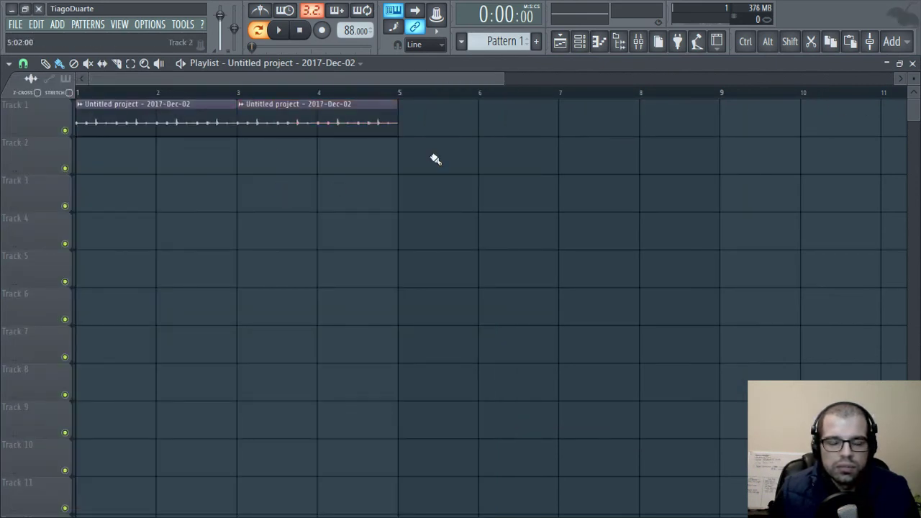
Select the playlist range from bar 1 to bar 5 around the two drum clips and play it in song mode
left_click_drag(401, 93, 148, 101)
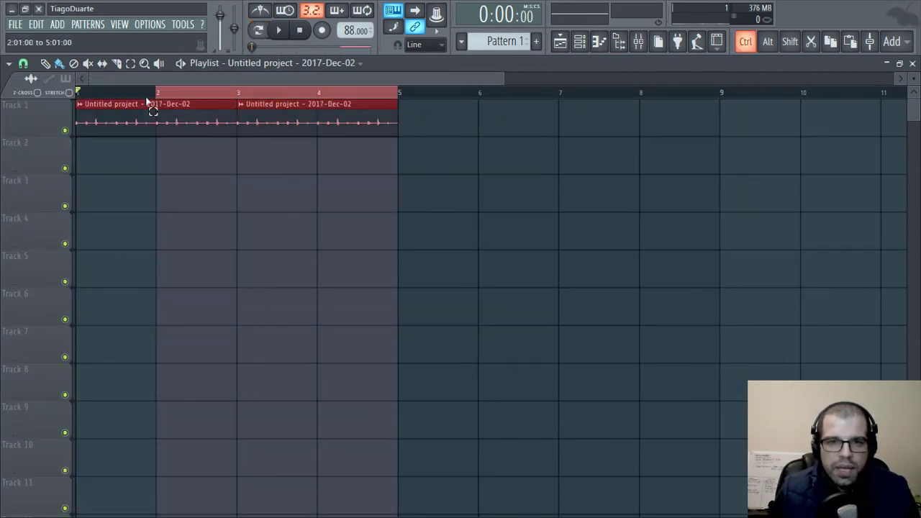
left_click(913, 64)
left_click(101, 66)
left_click(85, 80)
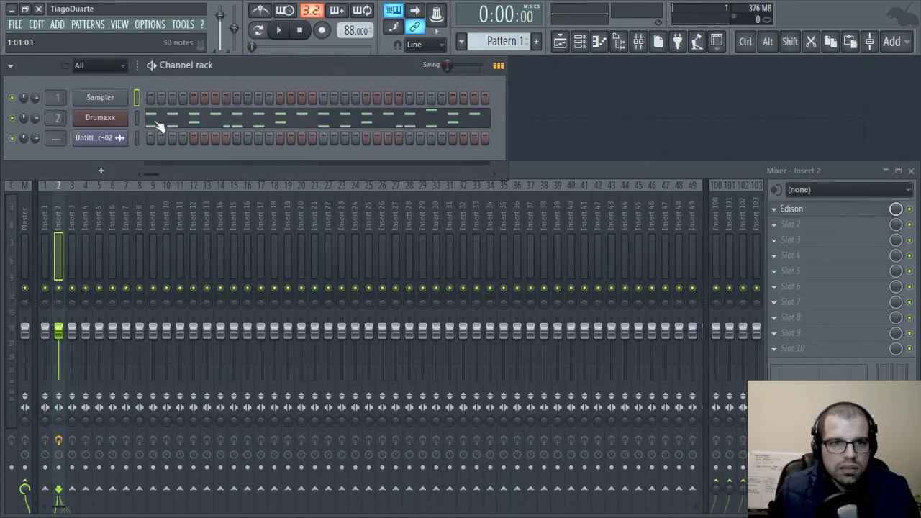
left_click(560, 41)
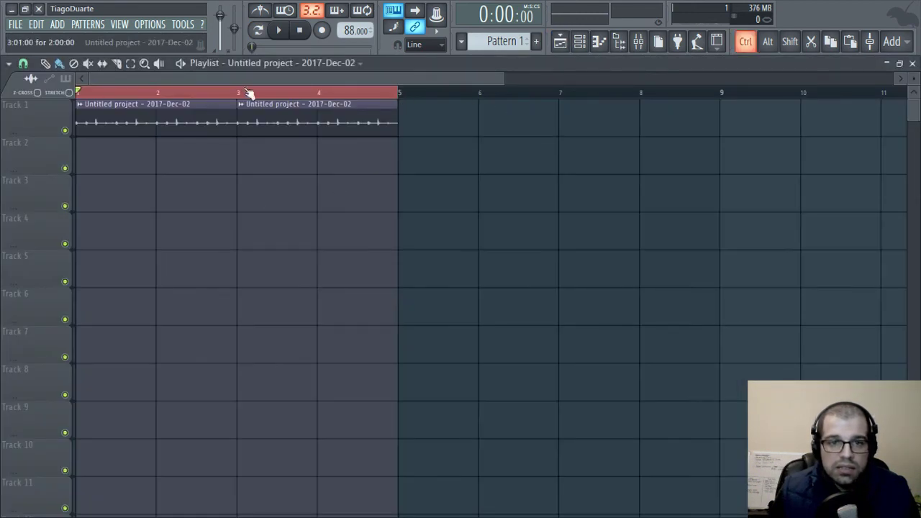
key("space")
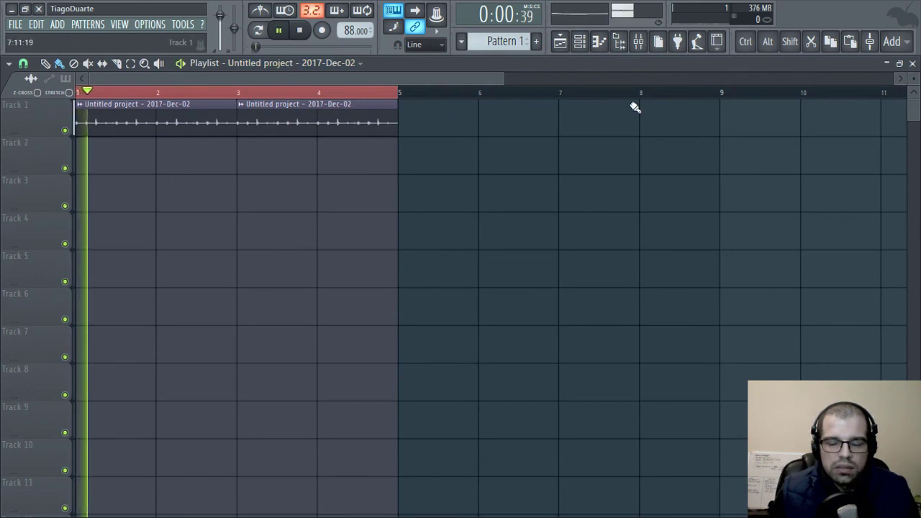
Route the recorded drum clip's channel to mixer track 2 and rename that track Drums
key("F5")
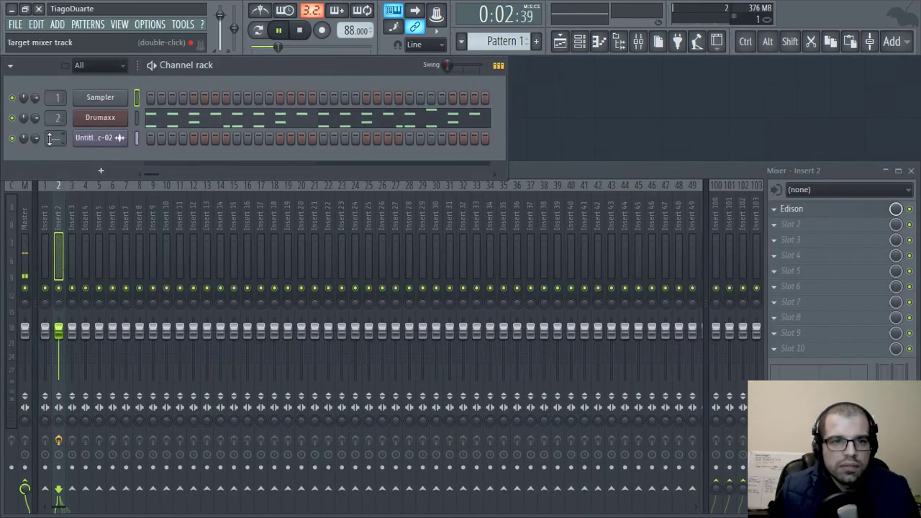
scroll(58, 138, "up", 2)
key("F2")
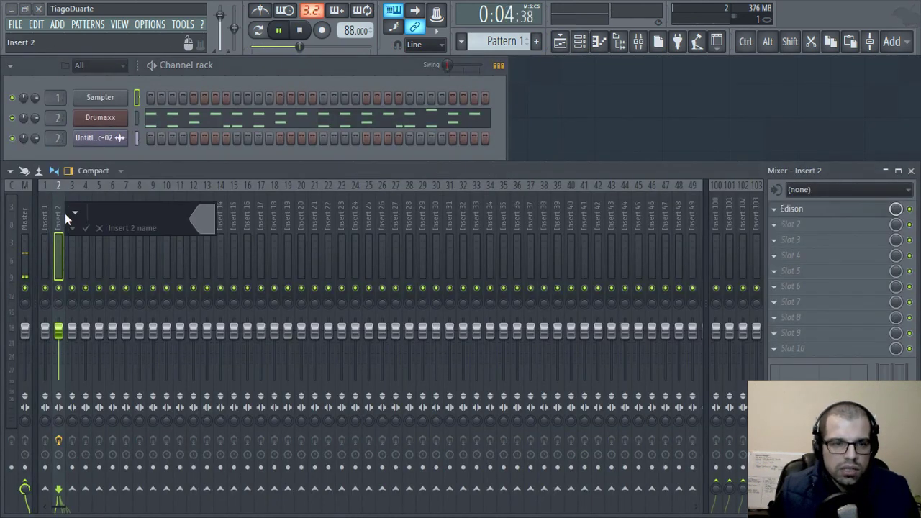
type("Drums")
key("Return")
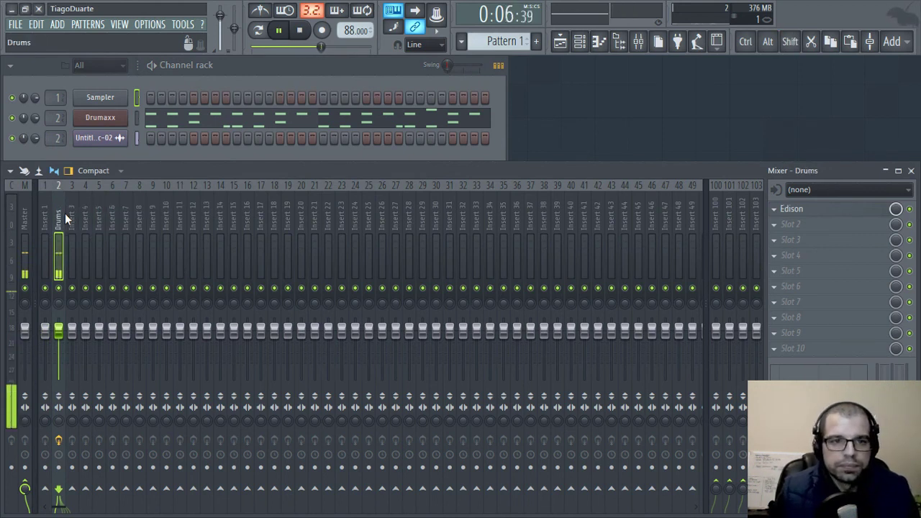
Rename mixer track 2 to "Drum loop"
key("F2")
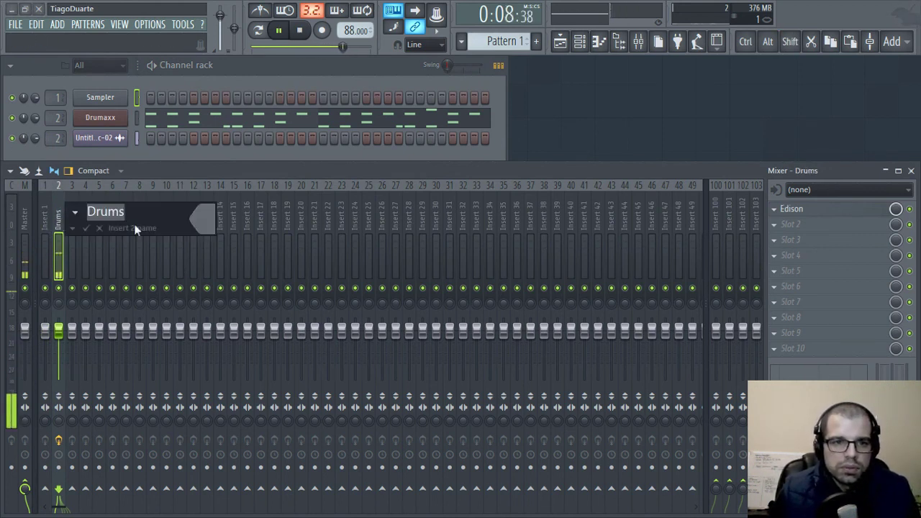
left_click(164, 211)
key("BackSpace")
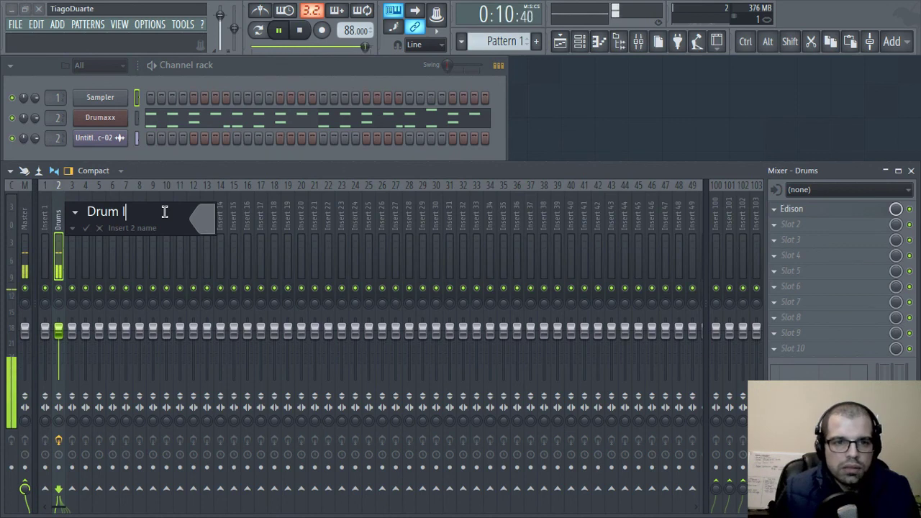
type("loop")
key("Return")
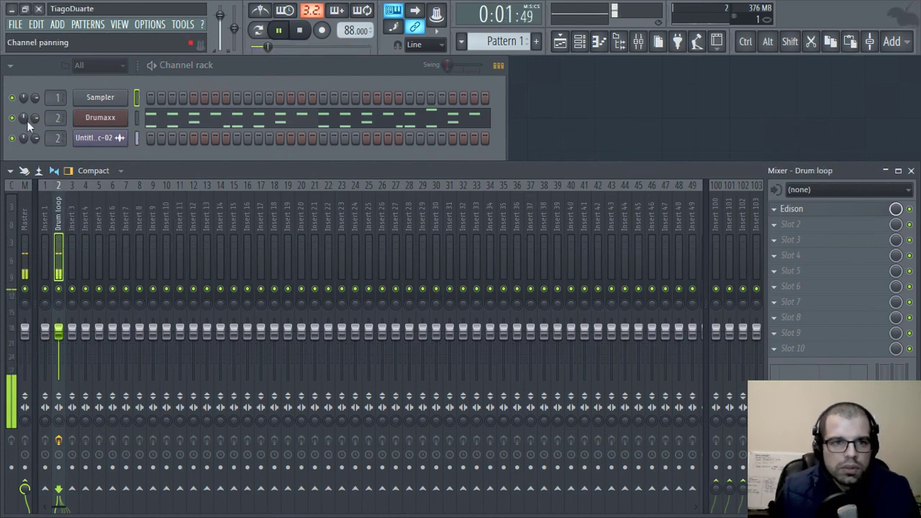
Open the Drumaxx instrument, rename its channel to "Drumaxx - Lo-fi - Old keyboard" and close the instrument window
left_click(101, 118)
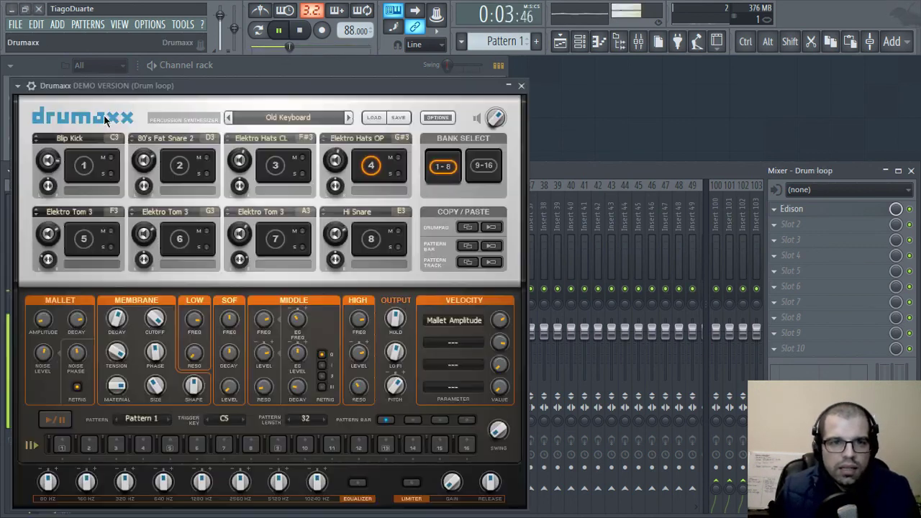
left_click_drag(205, 87, 338, 85)
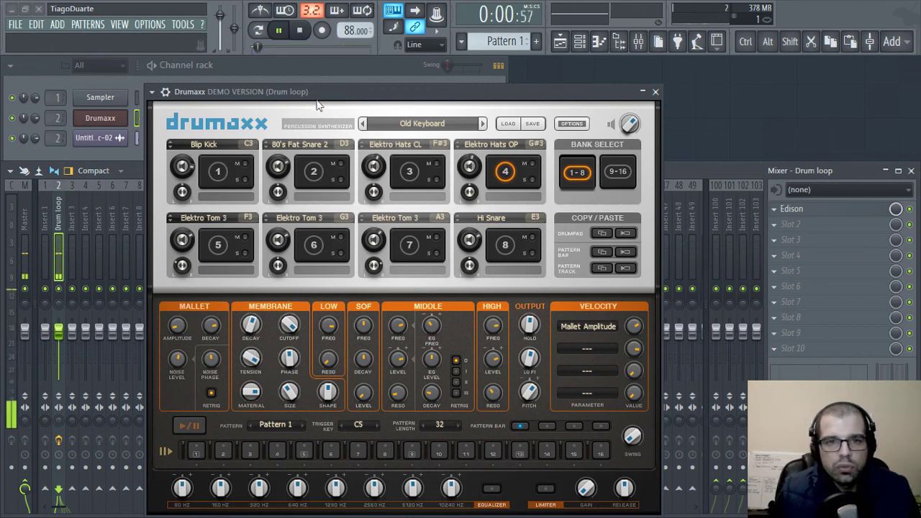
right_click(257, 93)
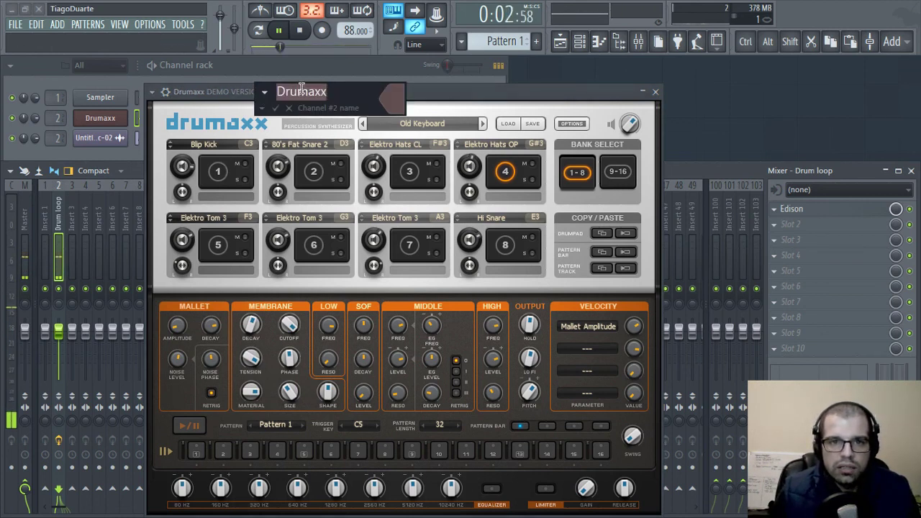
left_click(348, 89)
type("- ")
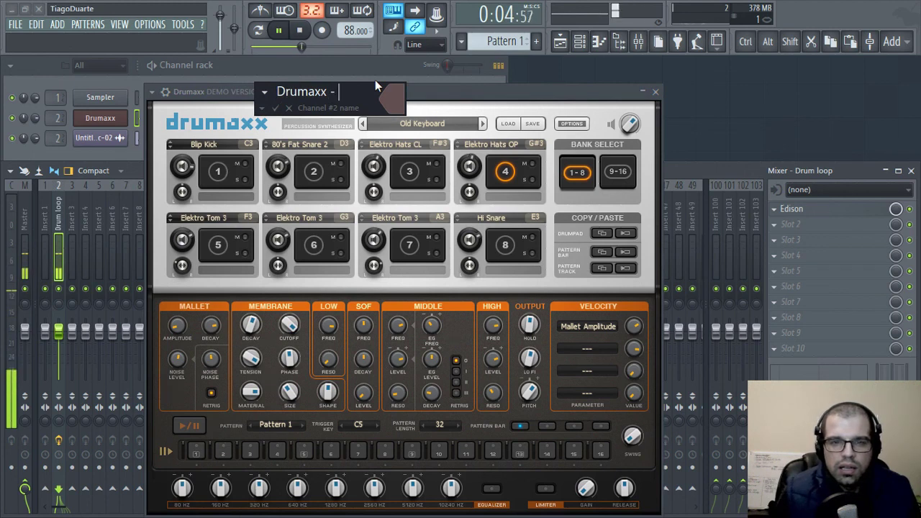
type("Lo-fi ")
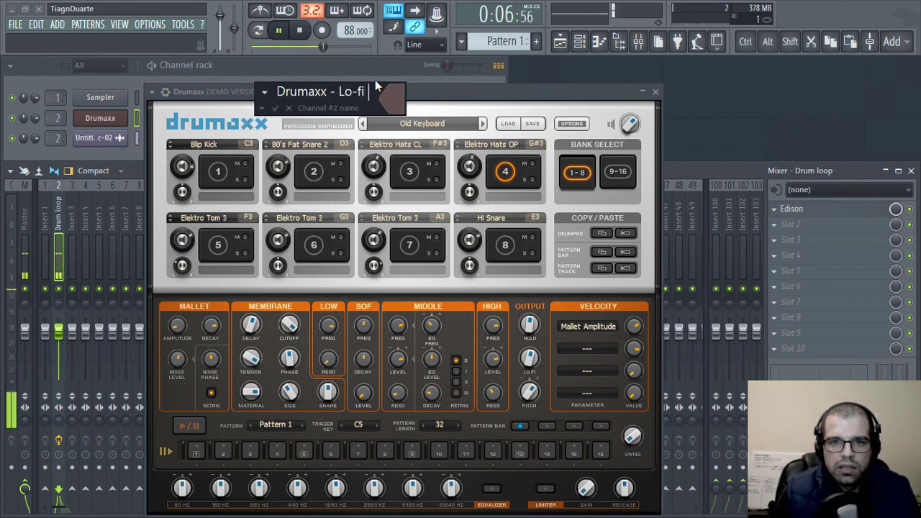
type("- Old")
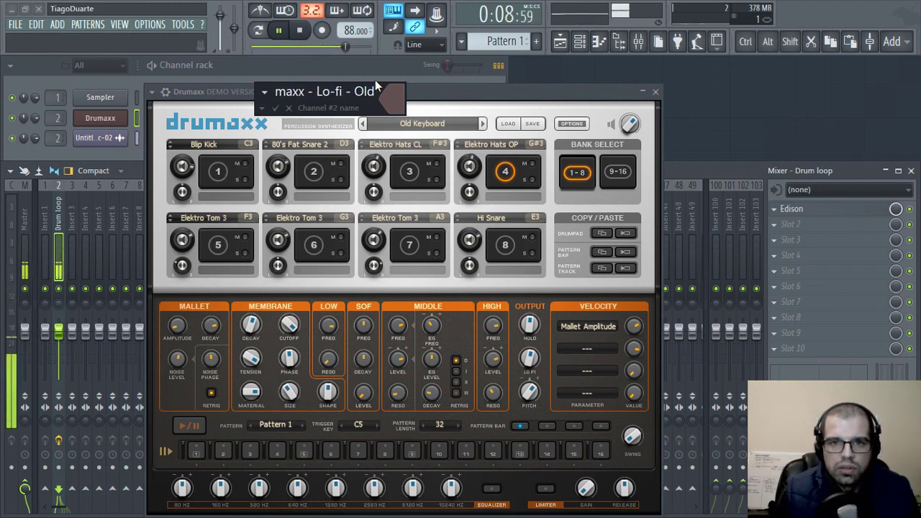
type(" keyboard")
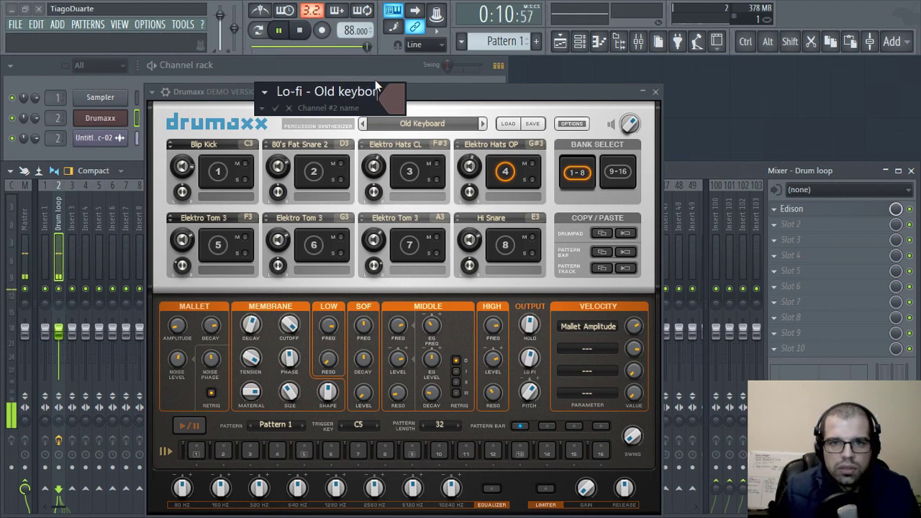
key("Return")
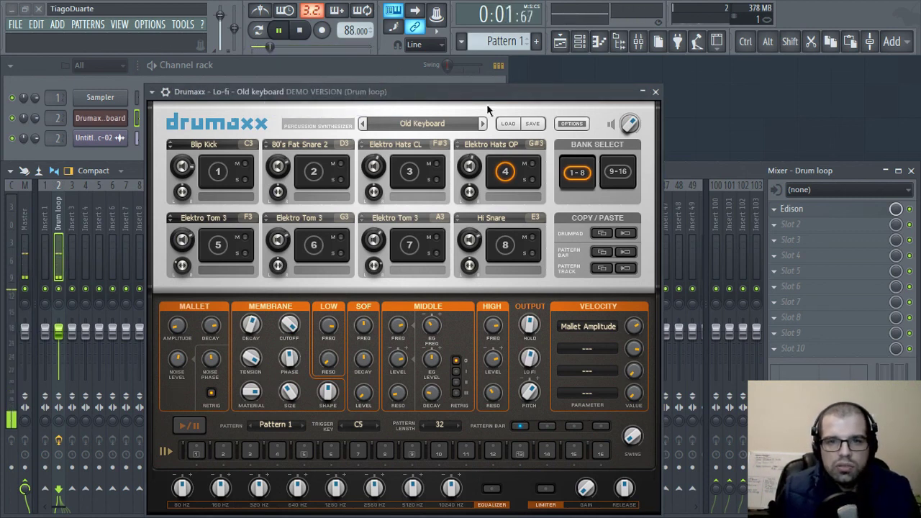
left_click(654, 92)
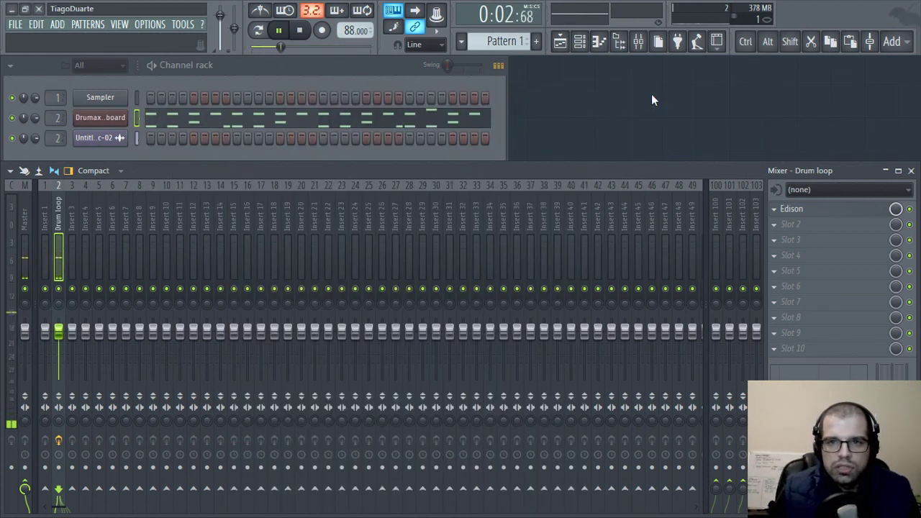
Replace the Drumaxx instrument on its channel with (none), keeping the channel and its note pattern
middle_click(96, 125)
key("BackSpace")
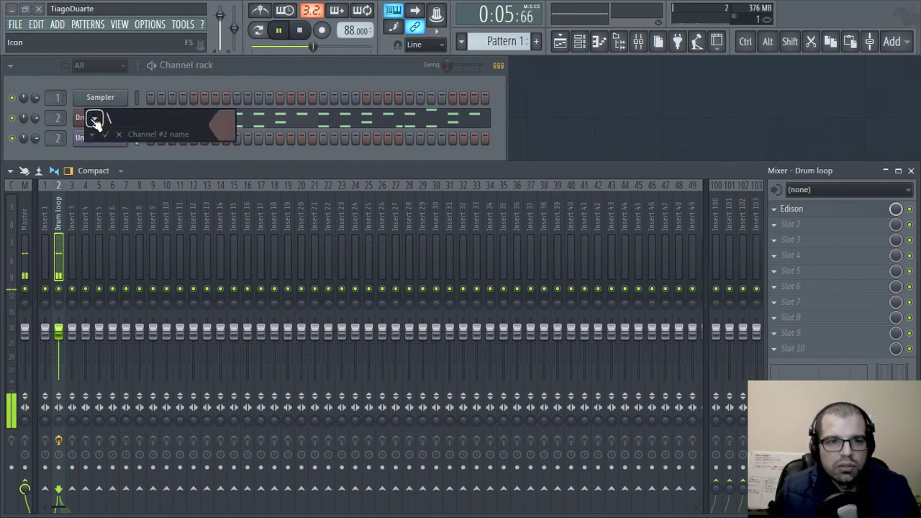
key("Return")
right_click(127, 117)
mouse_move(205, 208)
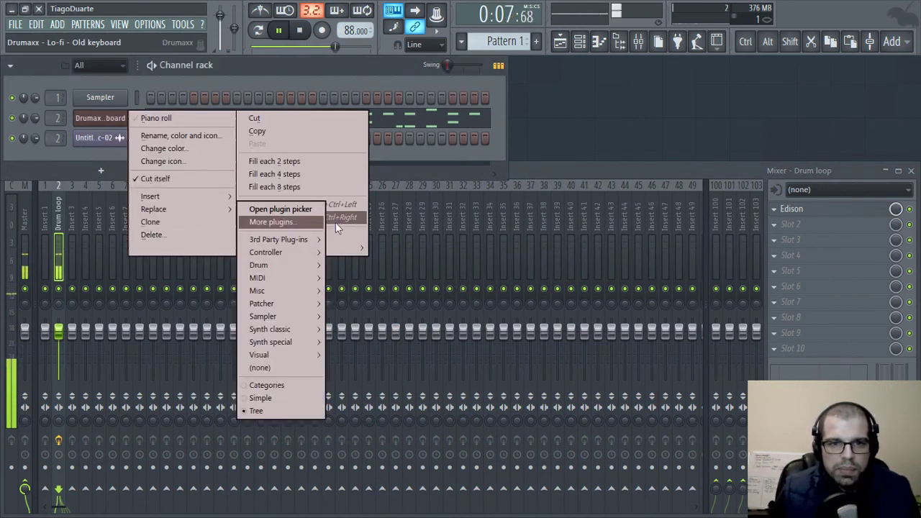
left_click(268, 369)
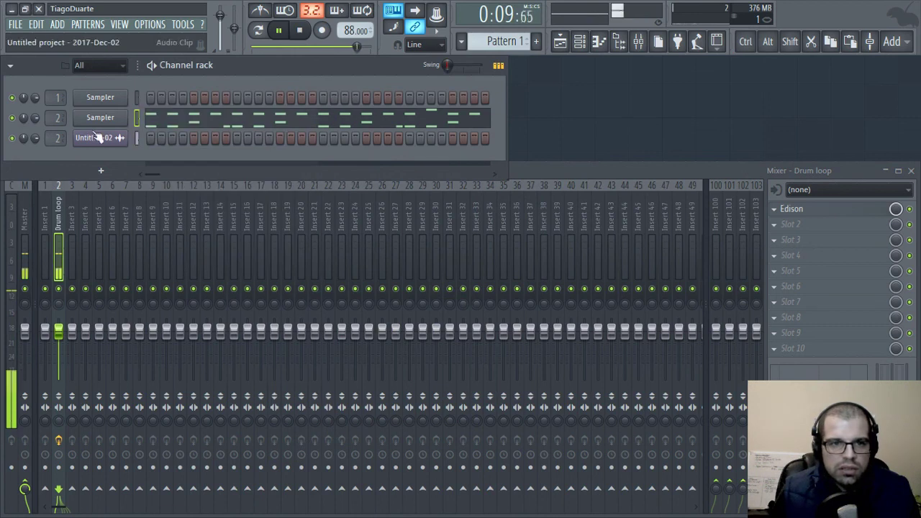
Name the emptied sampler channel "Drumaxx - Lo-fi - Old keyboard" and check its sampler settings
middle_click(105, 122)
type("Drumaxx - Lo-fi - Old keyboard")
key("Return")
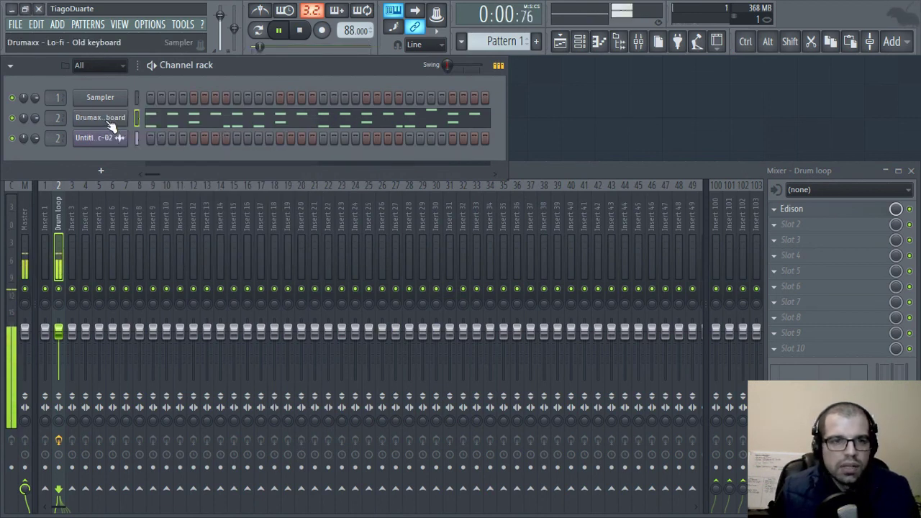
left_click(112, 118)
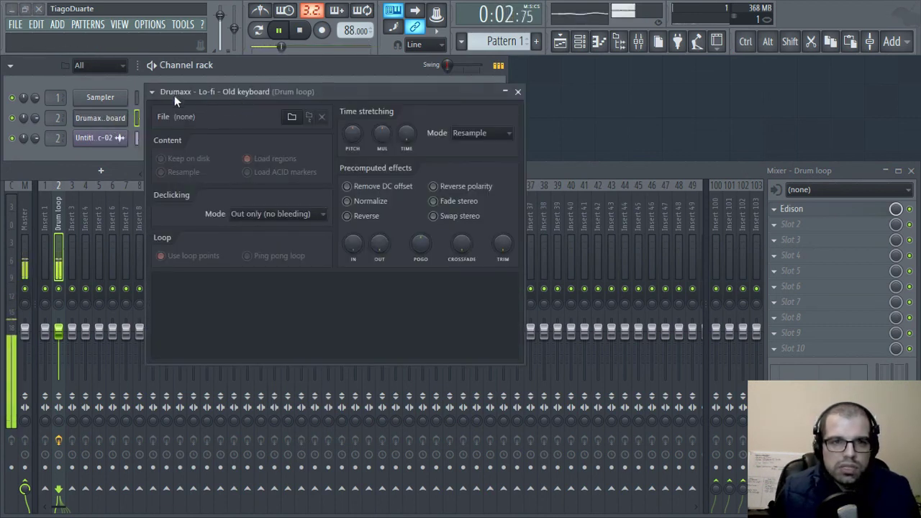
left_click(517, 92)
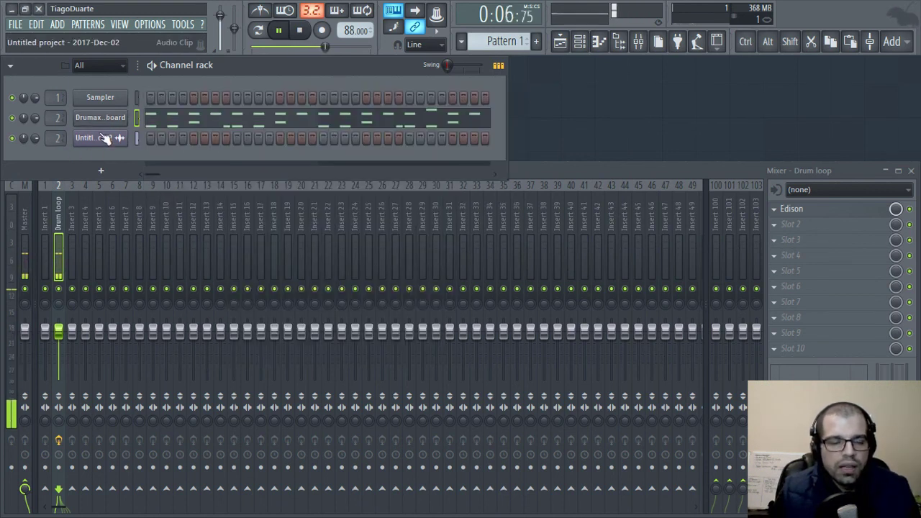
Rename the recorded drum audio clip to "Drumaxx - Lo-fi - Old keyboard" and check its clips in the playlist
left_click_drag(104, 137, 236, 144)
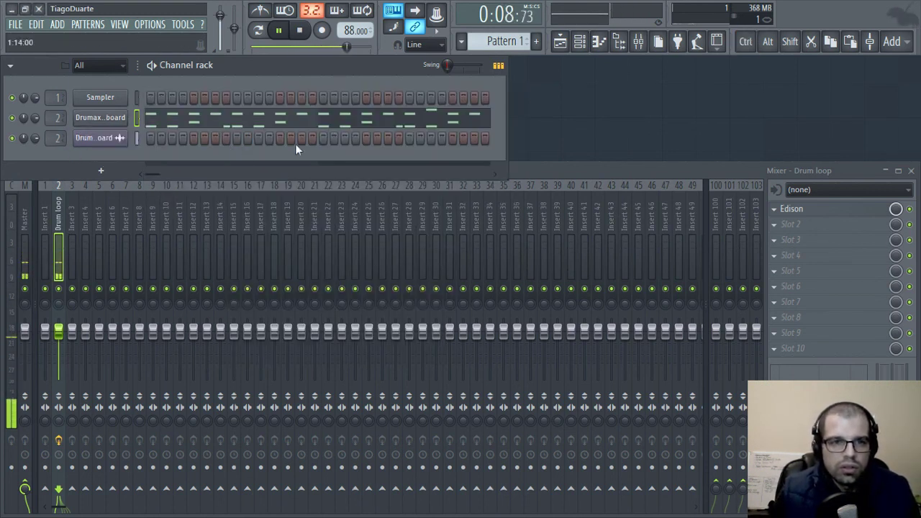
left_click(561, 41)
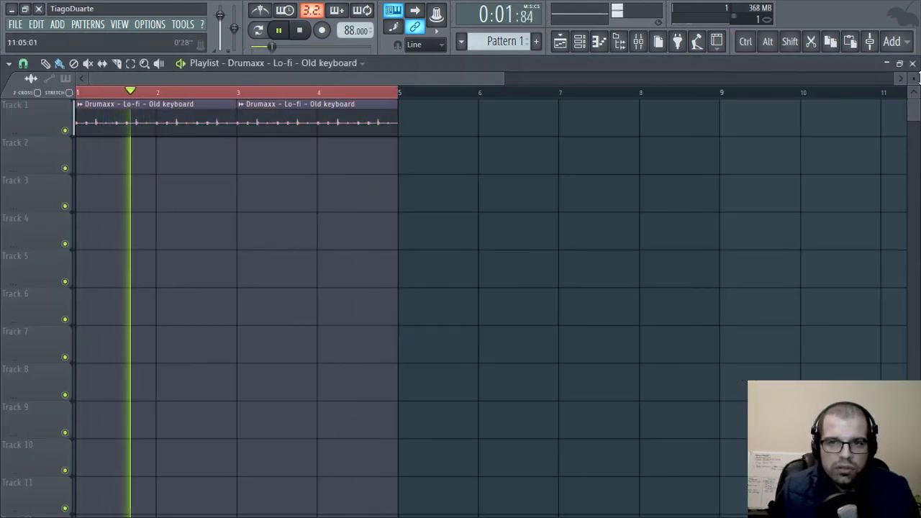
left_click(913, 63)
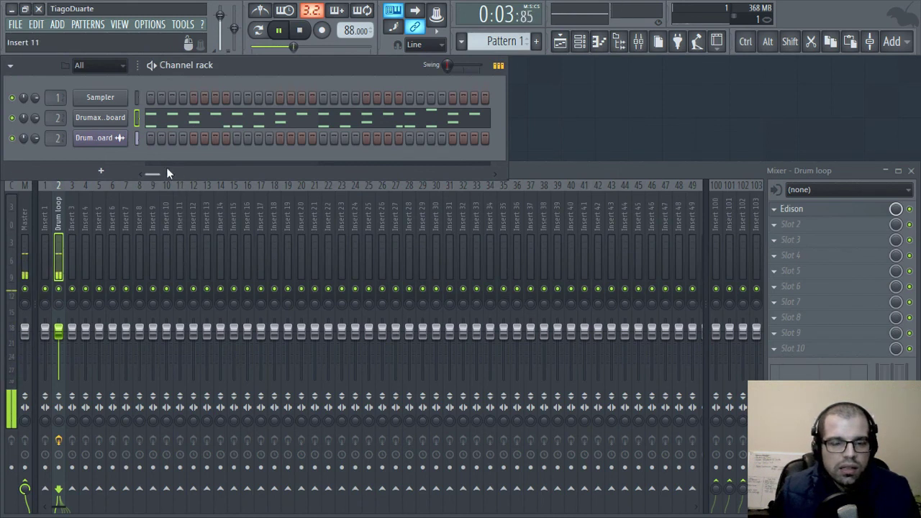
Load FidelityEQ into slot 2 of the Drum loop track and set its HP band to the shelf shape with about 6 dB gain
left_click(791, 224)
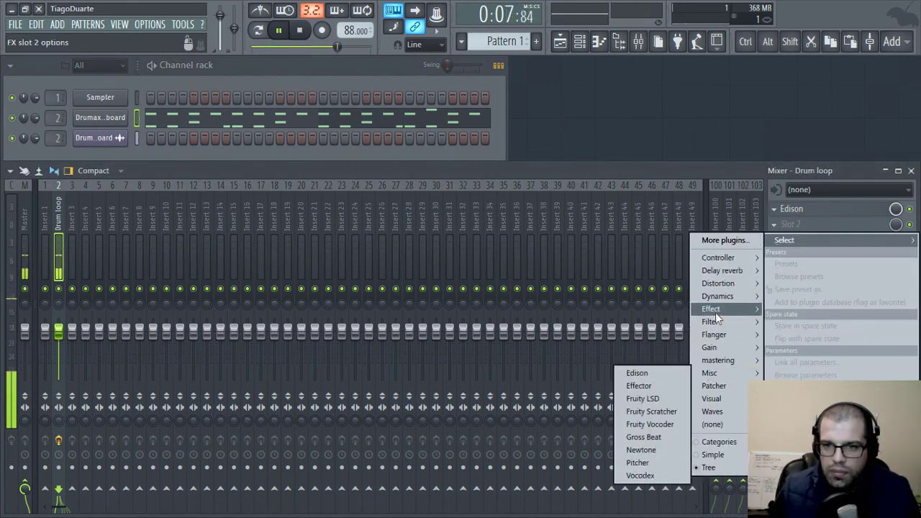
mouse_move(718, 312)
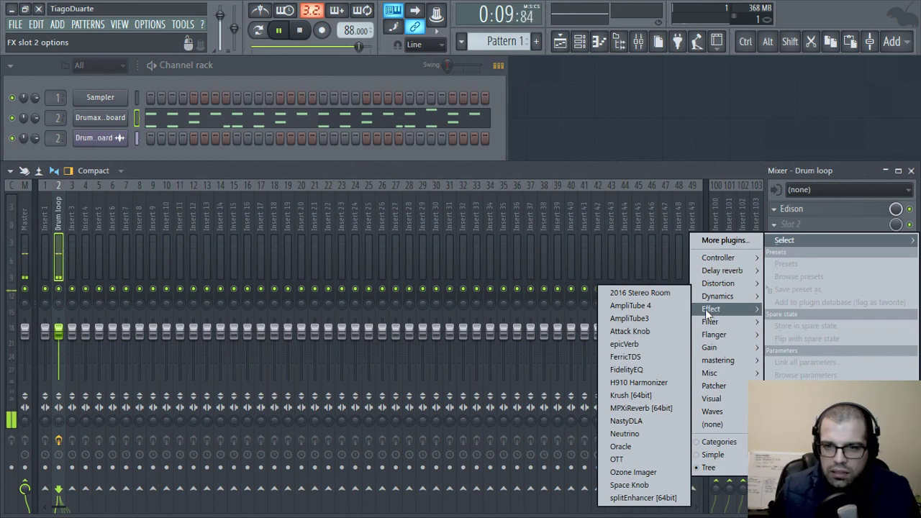
left_click(627, 370)
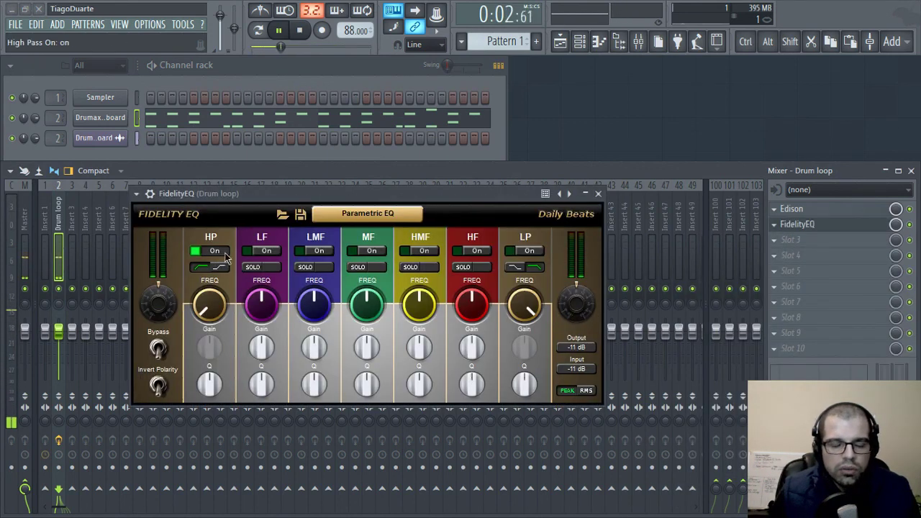
left_click(215, 268)
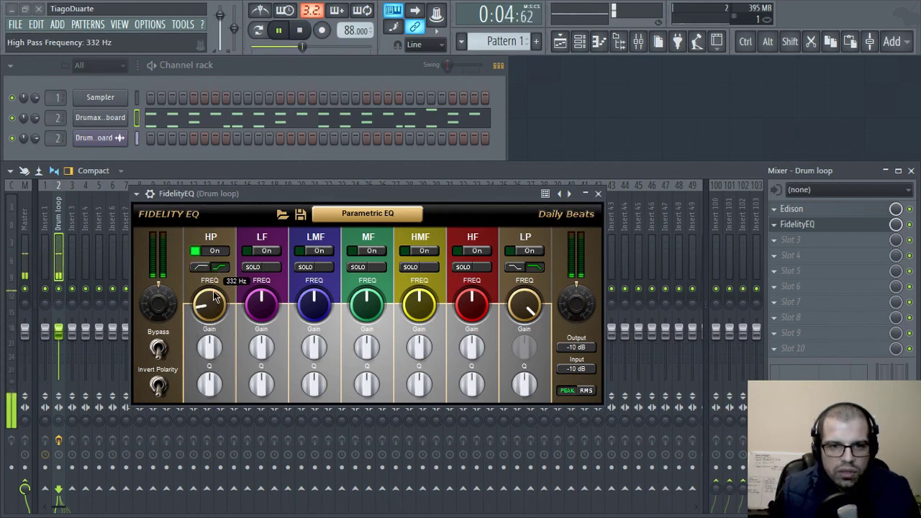
mouse_move(209, 351)
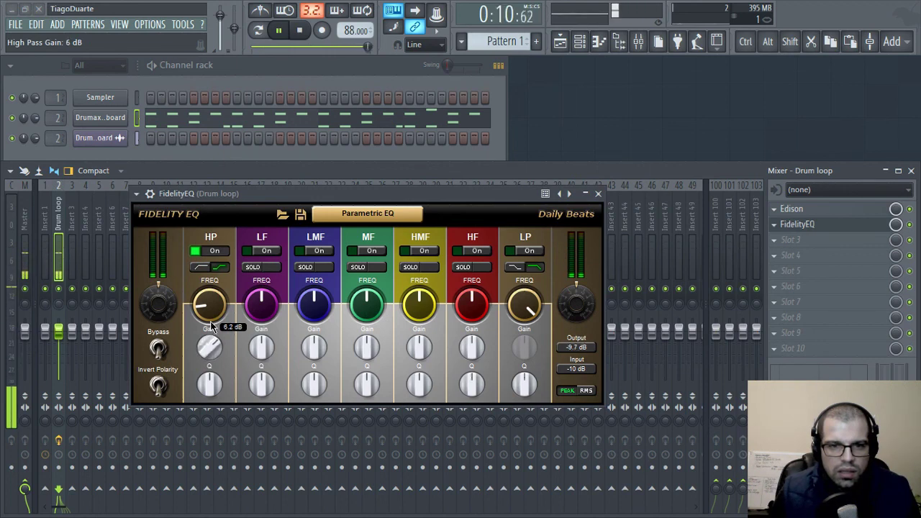
left_click(598, 194)
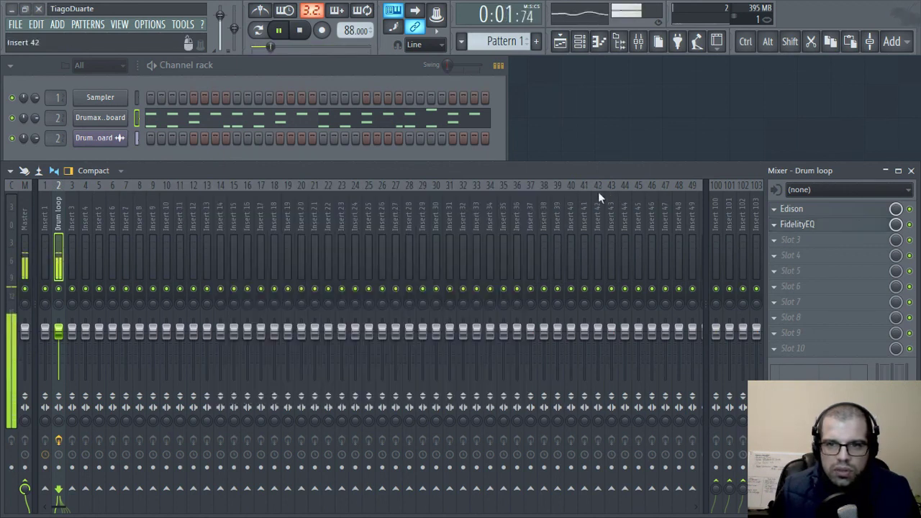
Load Fruity Limiter into slot 3 of the Drum loop track and adjust its soft saturation threshold
left_click(803, 241)
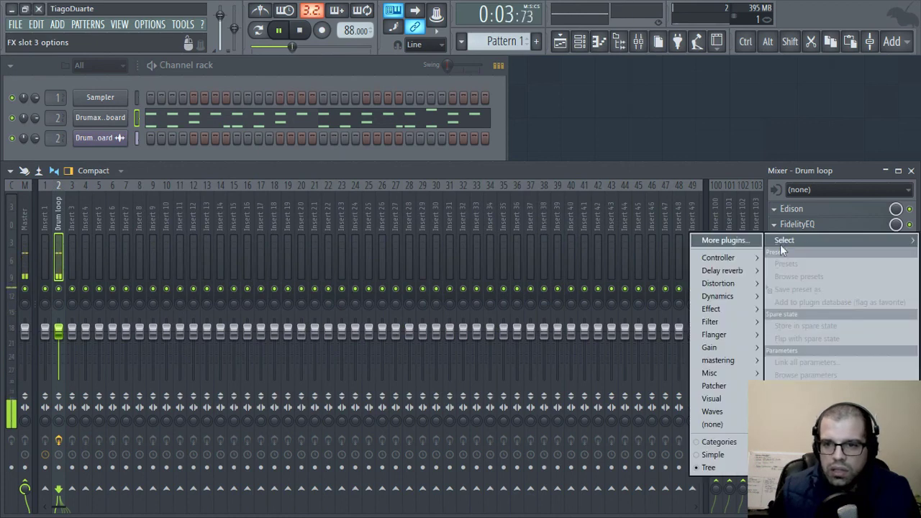
mouse_move(724, 290)
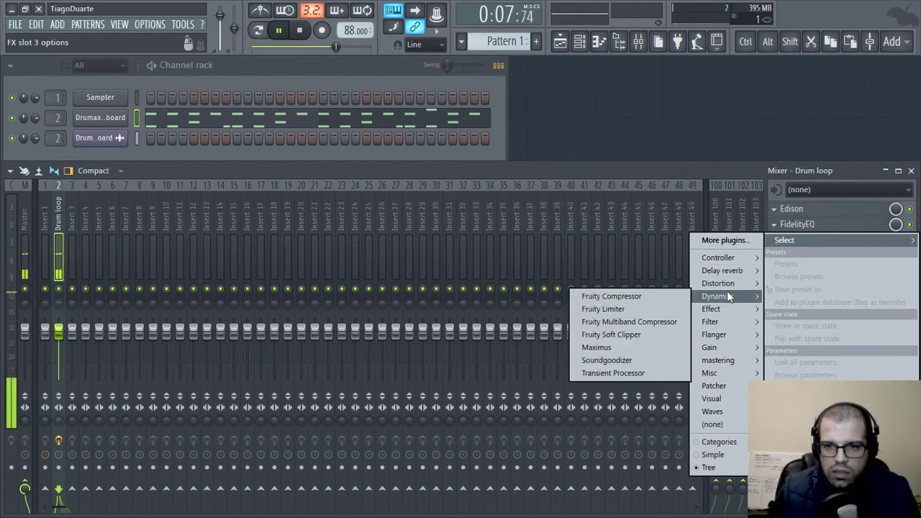
left_click(638, 309)
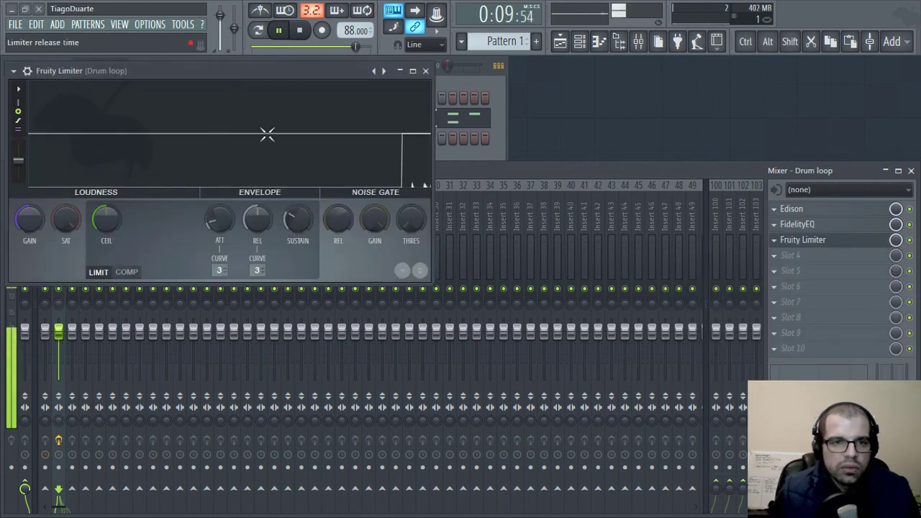
left_click_drag(221, 78, 332, 131)
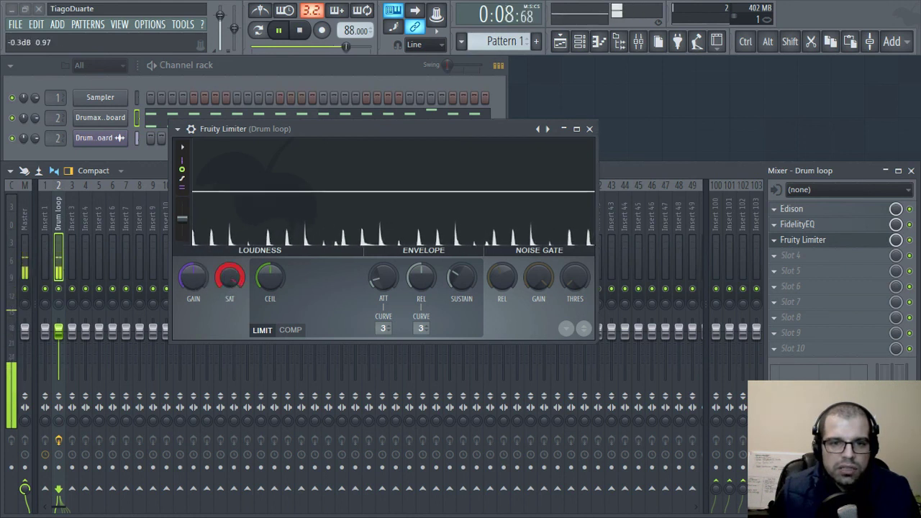
left_click_drag(221, 282, 221, 267)
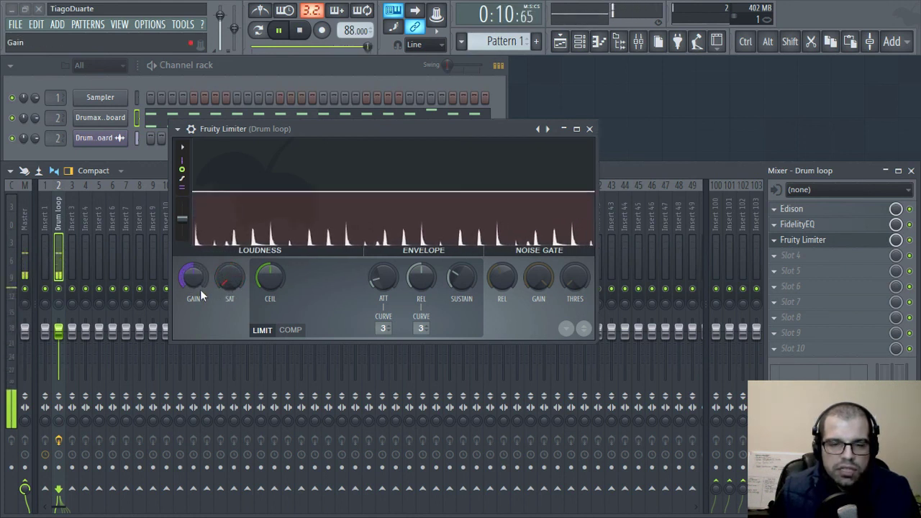
Switch Fruity Limiter to compressor mode, lower the threshold and set the ratio to about 2.2:1
left_click(289, 330)
left_click_drag(270, 278, 270, 302)
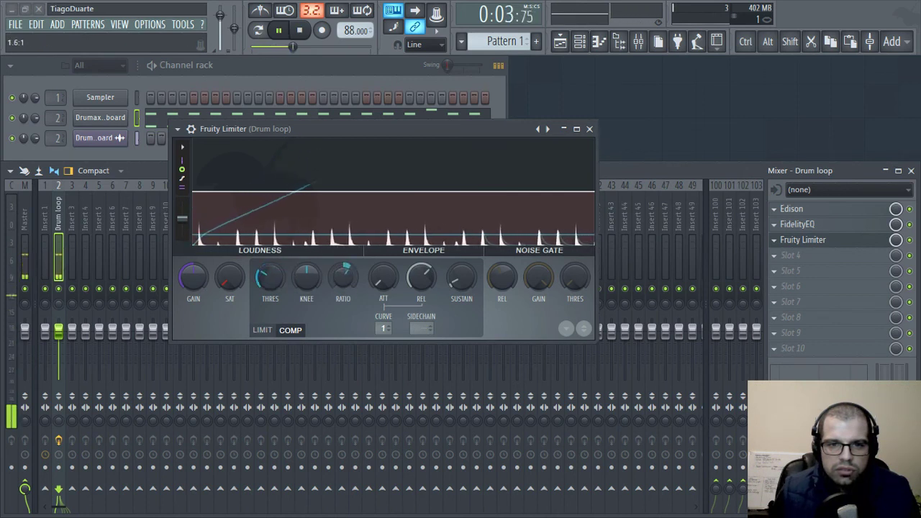
left_click_drag(342, 277, 343, 262)
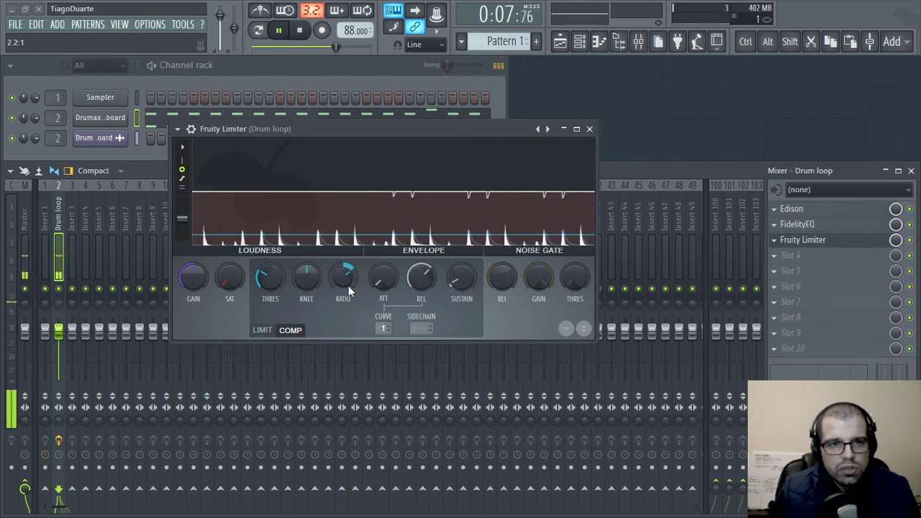
left_click_drag(275, 282, 275, 292)
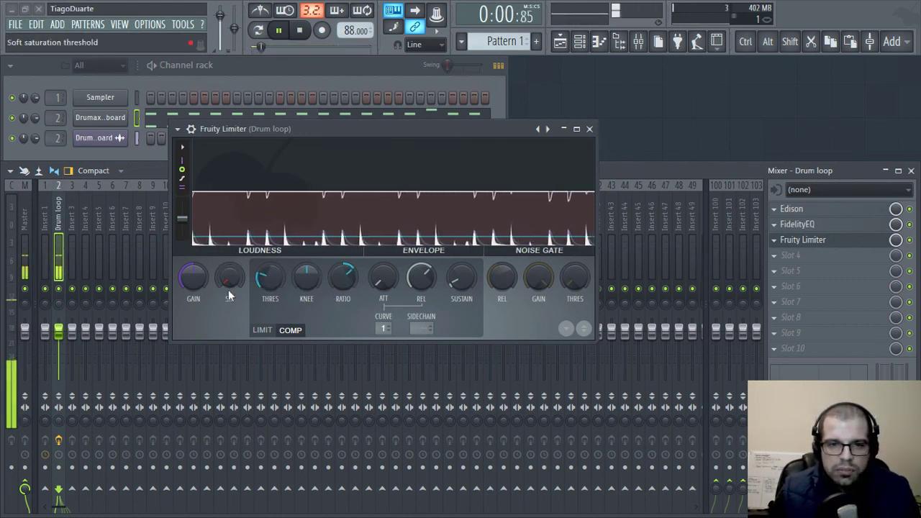
Raise Fruity Limiter's gain to 3 dB on the Drum loop track and close the plugin window
left_click_drag(194, 277, 193, 252)
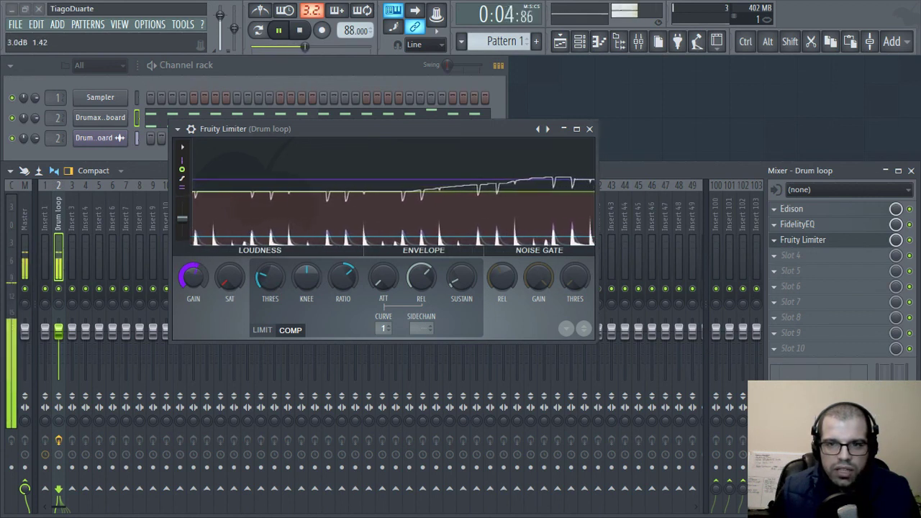
left_click(590, 128)
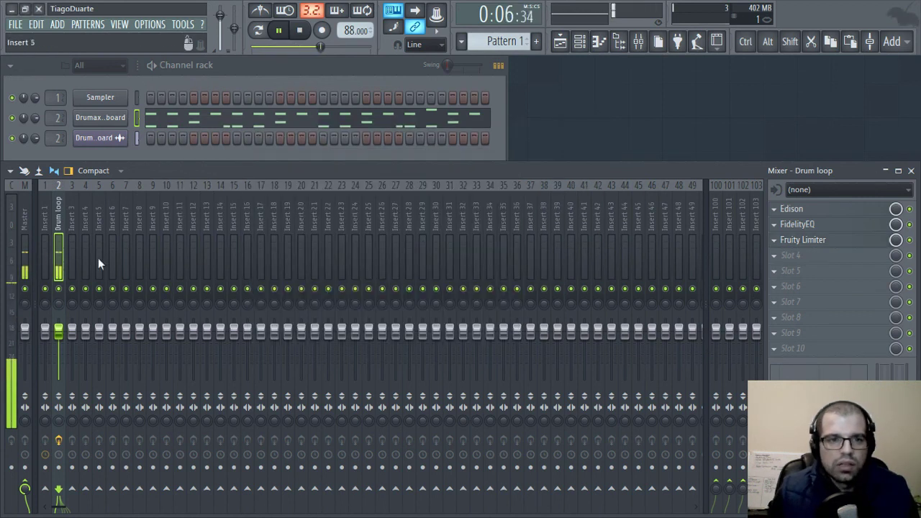
Rename mixer track Insert 1 as "Mix"
double_click(45, 215)
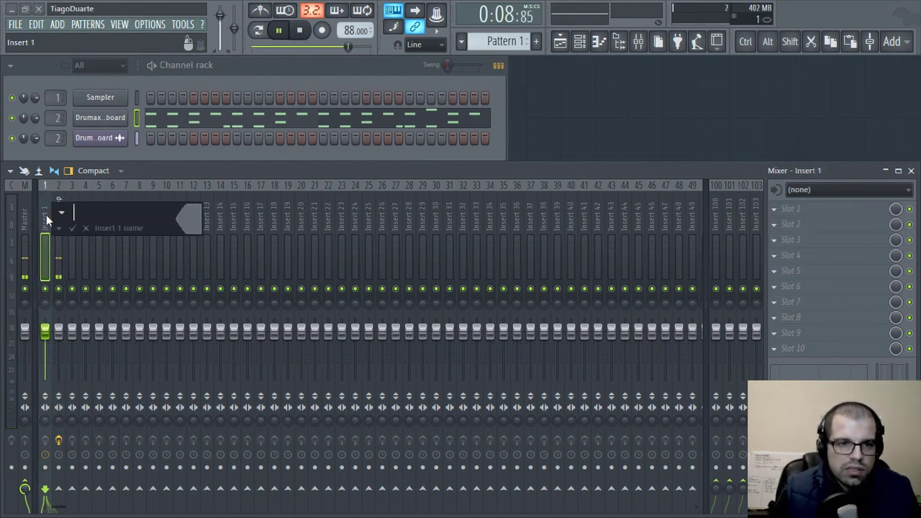
type("Mix")
key("Return")
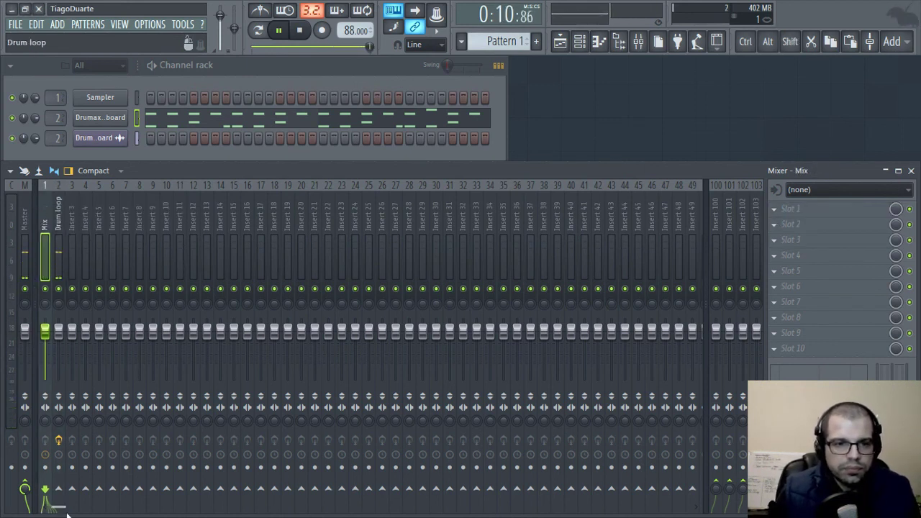
Route the Drum loop track to the Mix track only and check the routing of both tracks
left_click(66, 252)
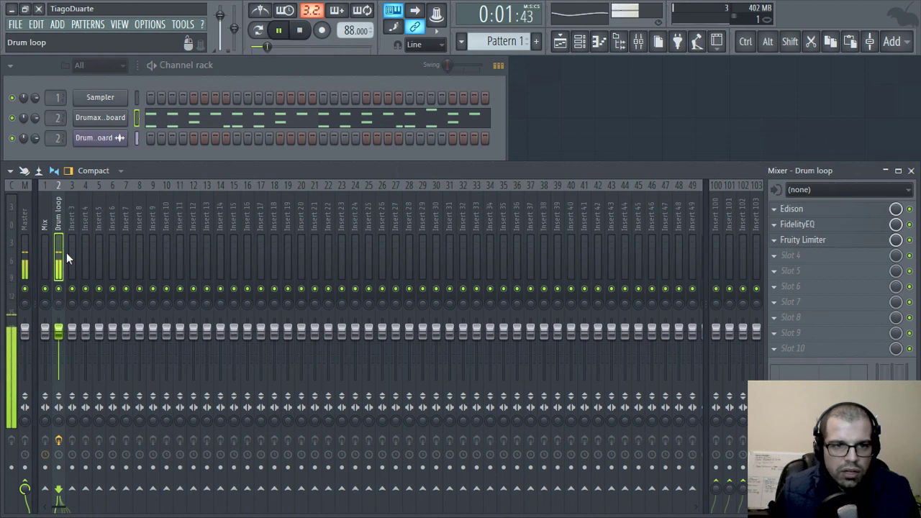
right_click(44, 489)
left_click(72, 469)
left_click(49, 218)
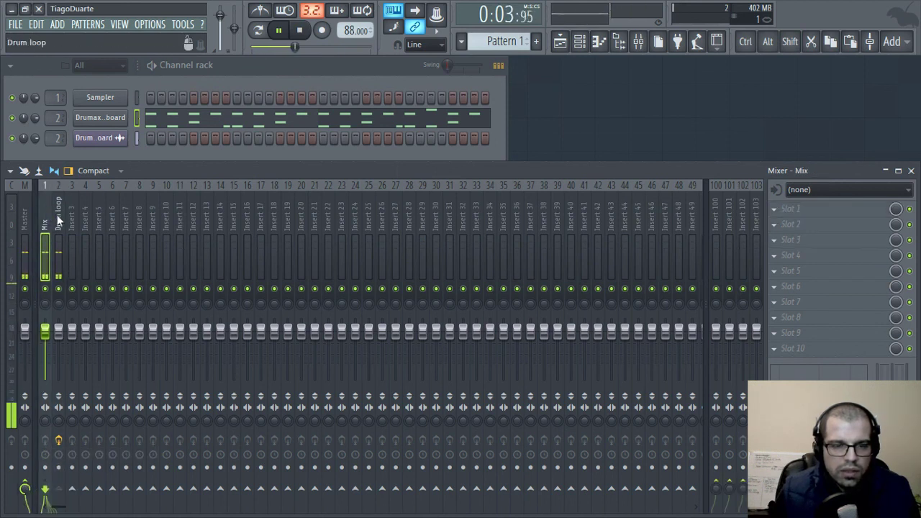
left_click(58, 218)
left_click(115, 154)
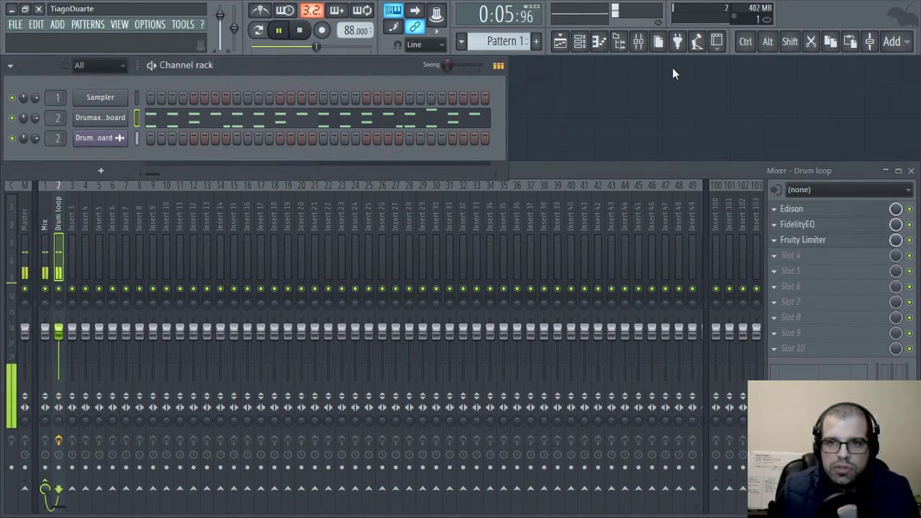
Add the Electric keyboard from the Packs instruments as a new channel and close its DirectWave window
left_click(618, 41)
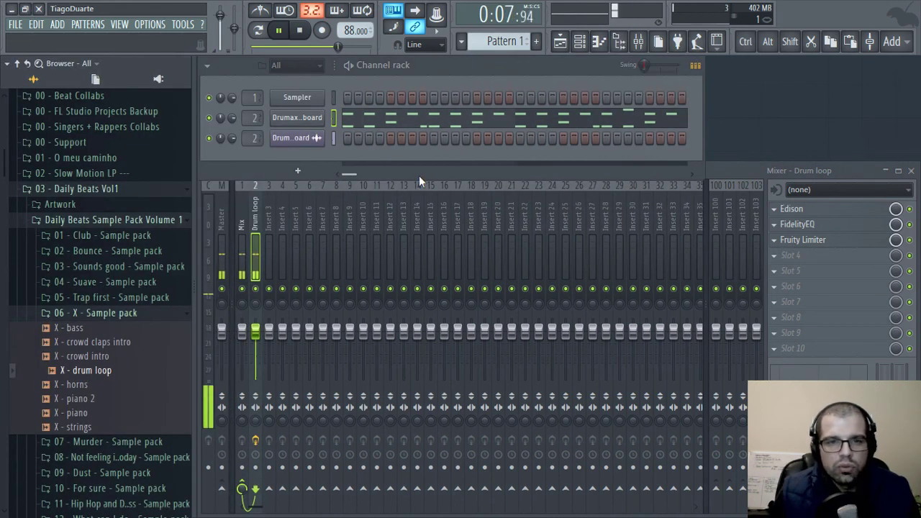
left_click(17, 63)
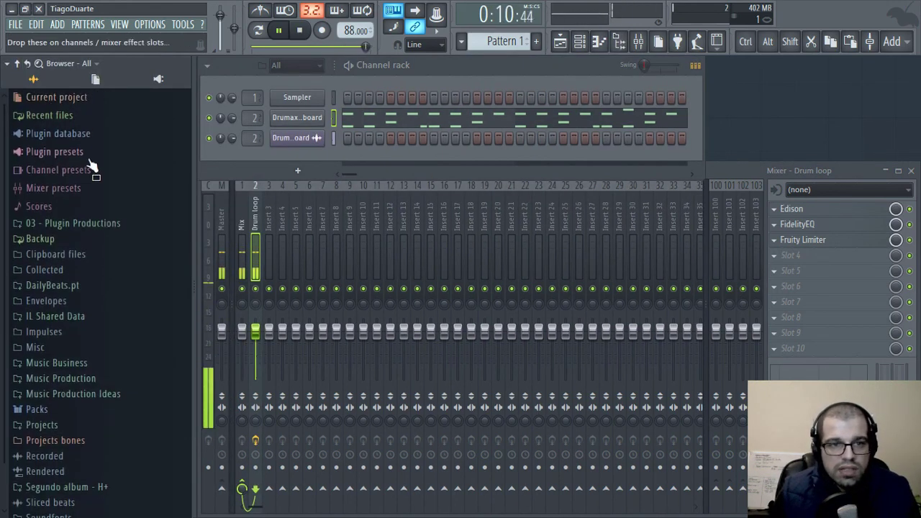
left_click(78, 411)
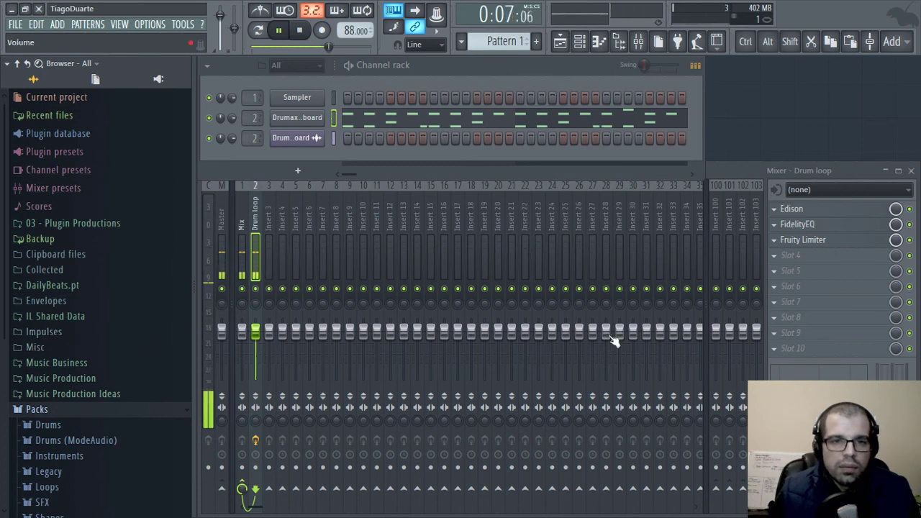
scroll(103, 341, "down", 4)
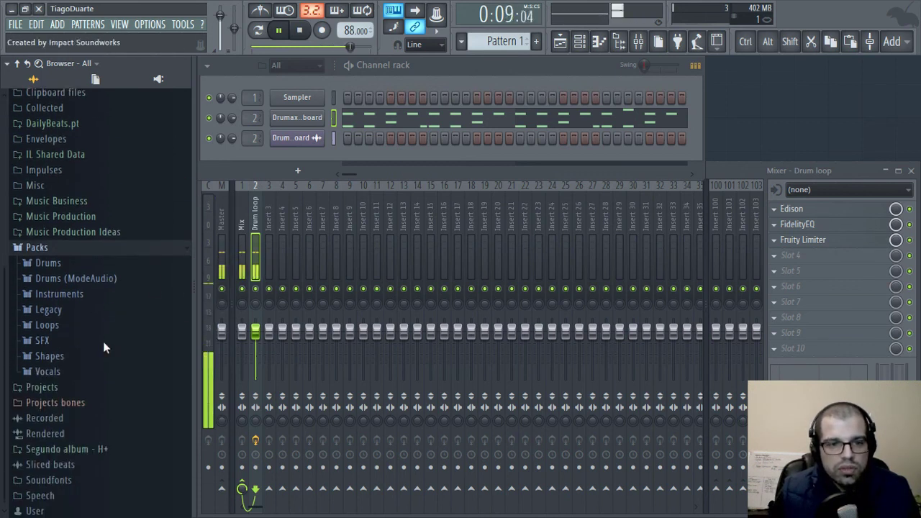
left_click(90, 295)
scroll(98, 331, "down", 1)
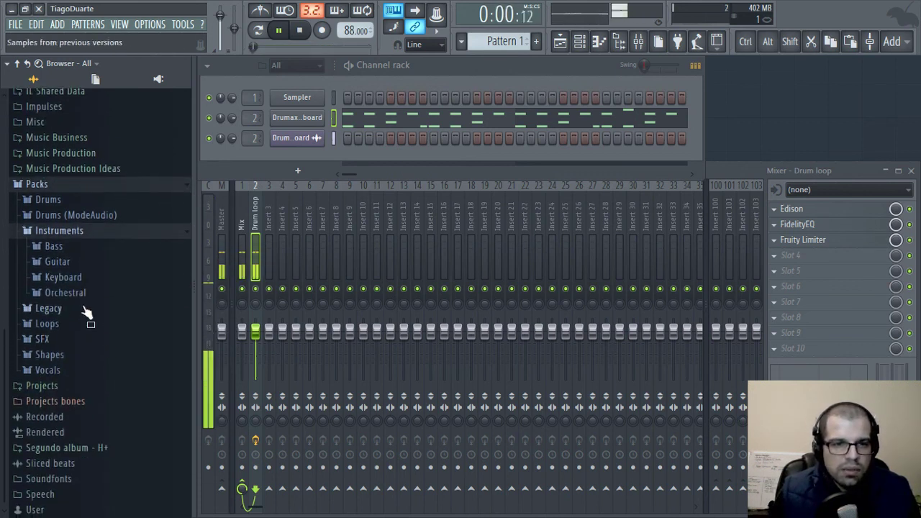
left_click(79, 281)
left_click_drag(68, 310, 307, 157)
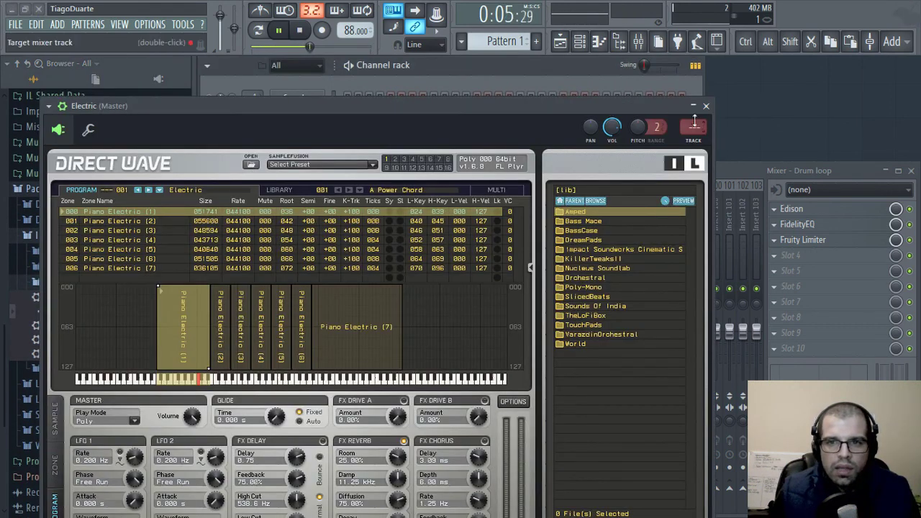
left_click(707, 107)
Assign the Electric channel to mixer track 4 and select that track in the mixer
scroll(251, 158, "up", 3)
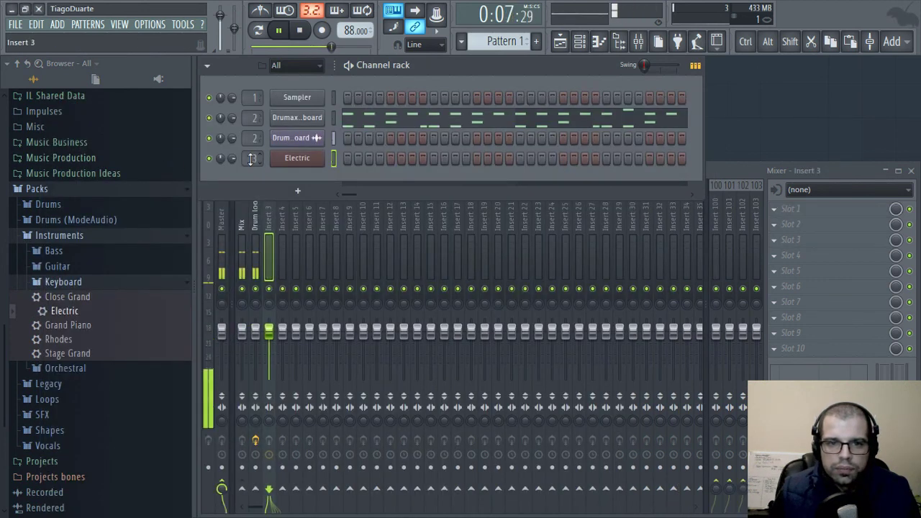
scroll(251, 158, "up", 1)
left_click(283, 224)
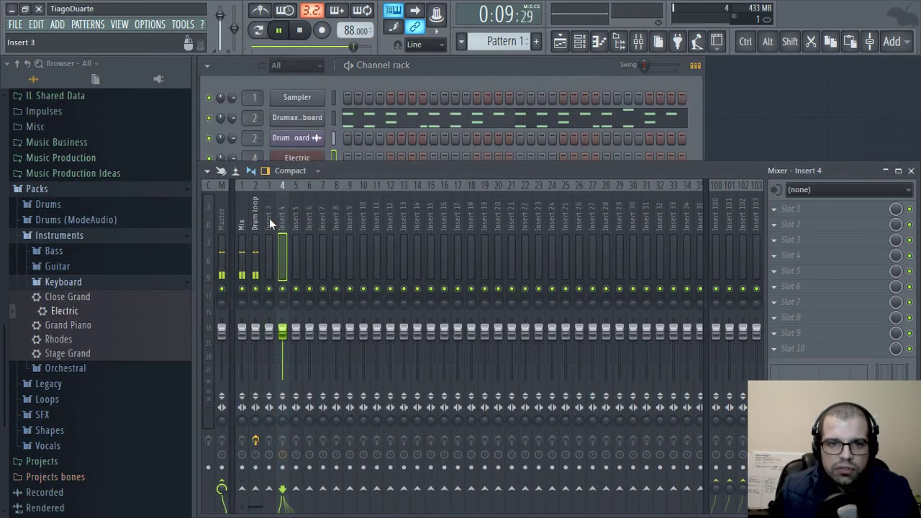
Rename mixer track 3 as "Instruments" and mixer track 4 as "EPiano"
left_click(270, 224)
key("F2")
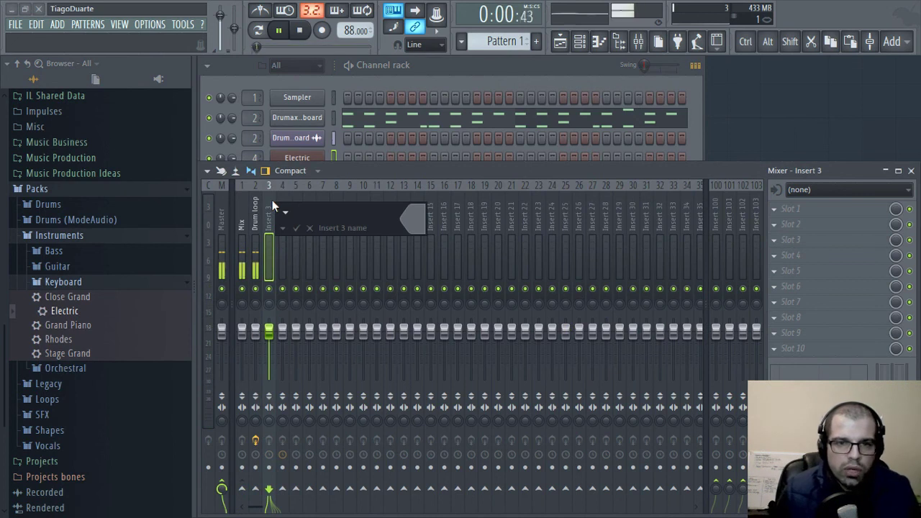
type("Instrum")
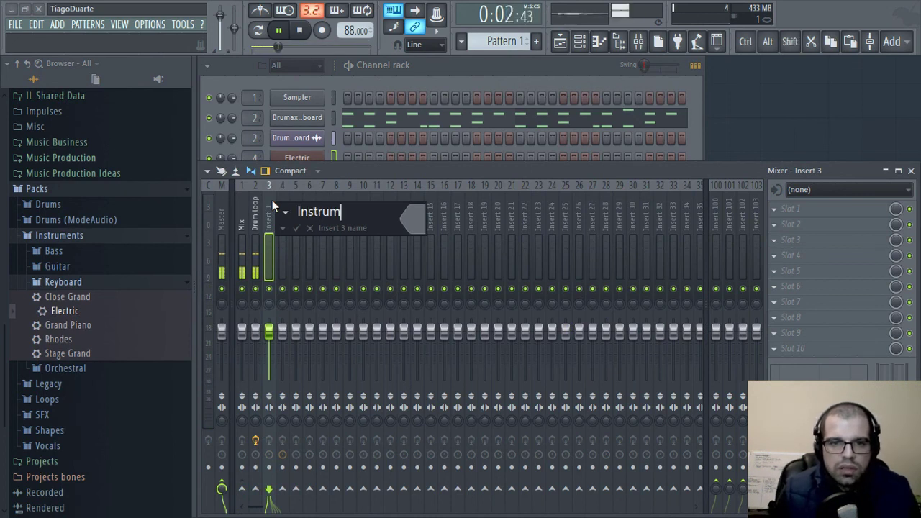
type("ents")
key("Return")
key("Right")
key("F2")
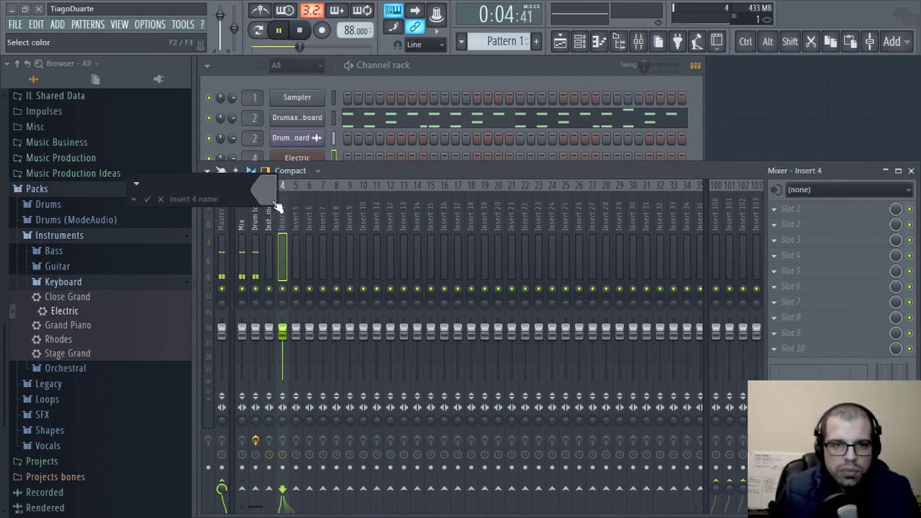
type("EPiano")
key("Return")
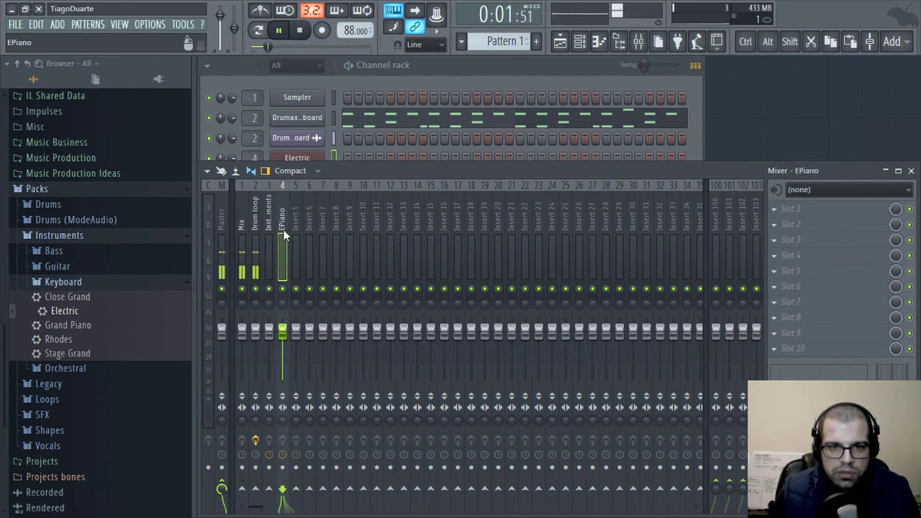
Route the EPiano track to Instruments only, and the Instruments track to Mix only
right_click(268, 489)
left_click(296, 471)
left_click(267, 213)
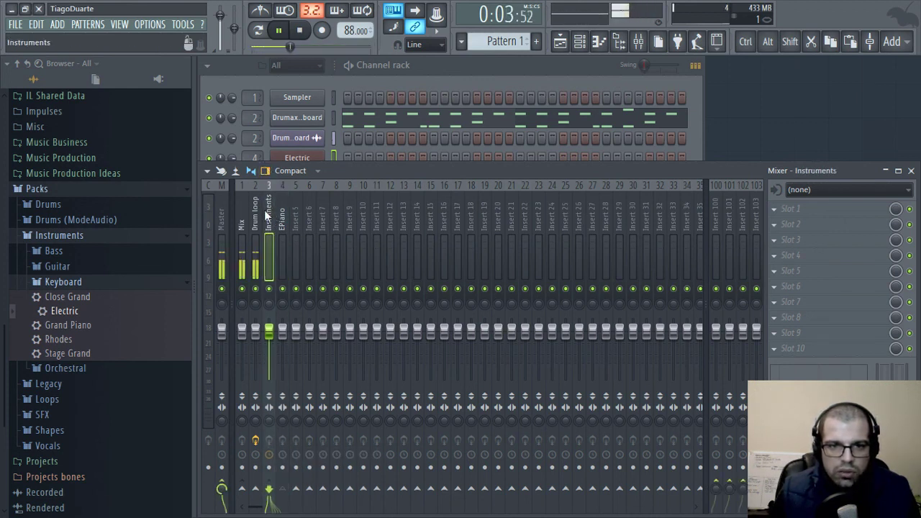
right_click(243, 490)
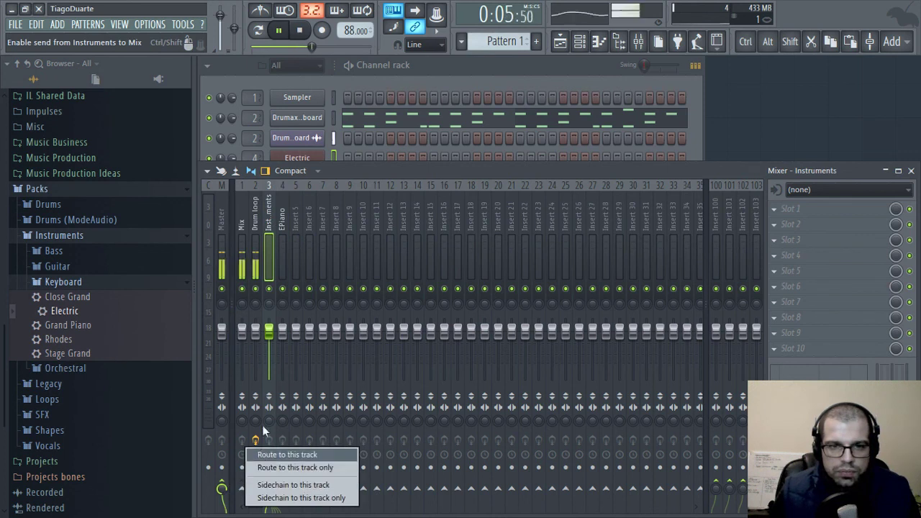
left_click(310, 467)
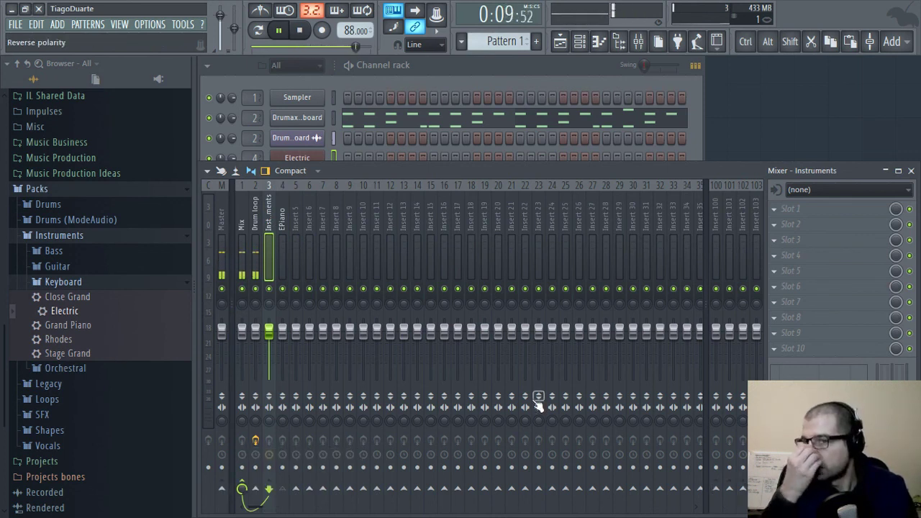
Try Fruity Vocoder in effect slot 1 of the Instruments track and close its window
left_click(808, 209)
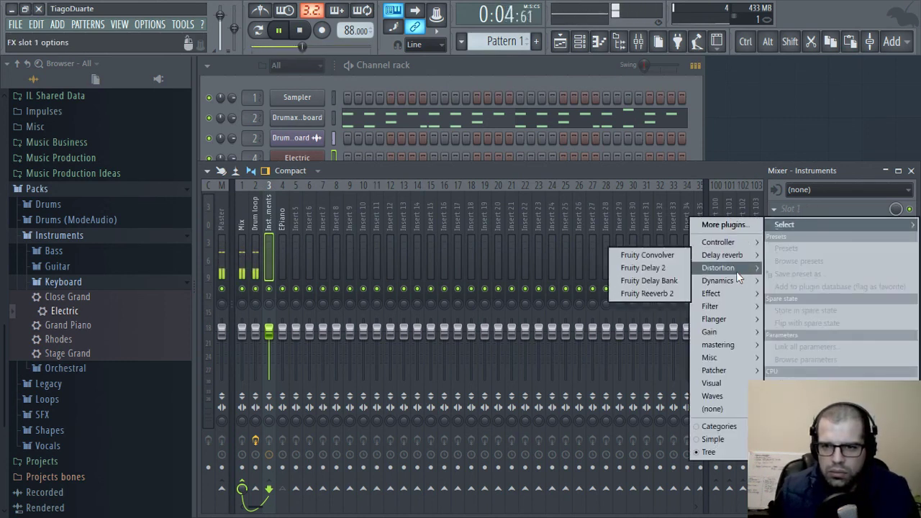
mouse_move(736, 294)
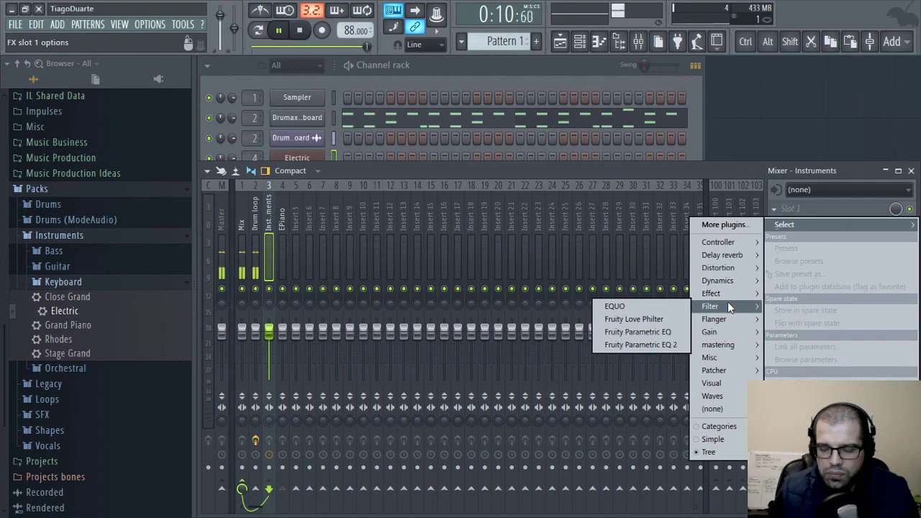
mouse_move(732, 326)
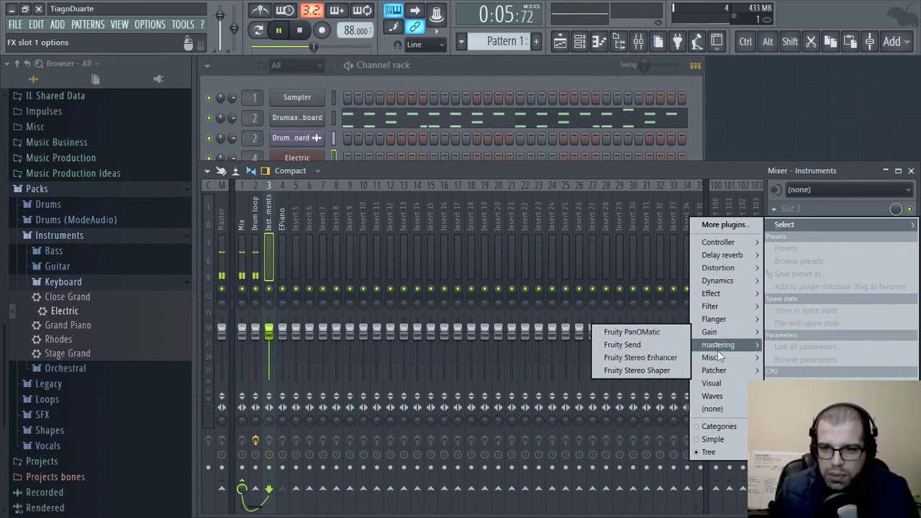
mouse_move(714, 358)
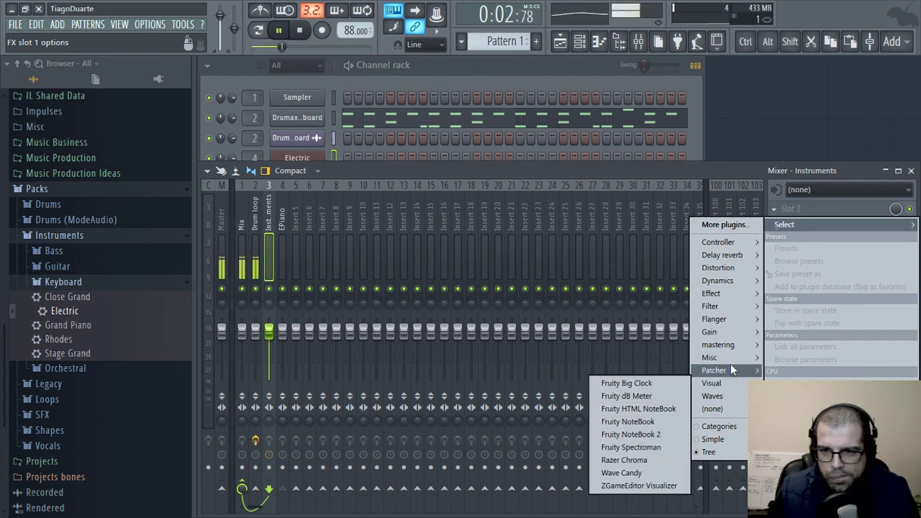
mouse_move(731, 399)
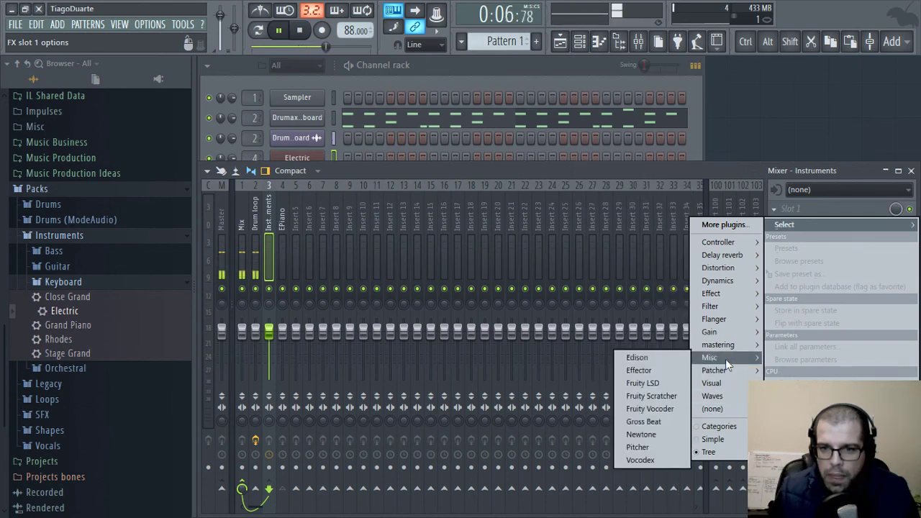
left_click(658, 410)
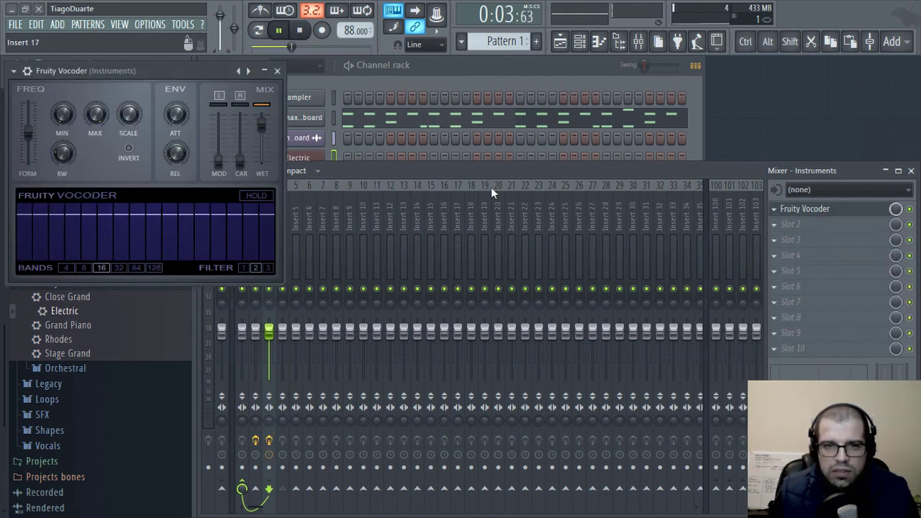
left_click(805, 209)
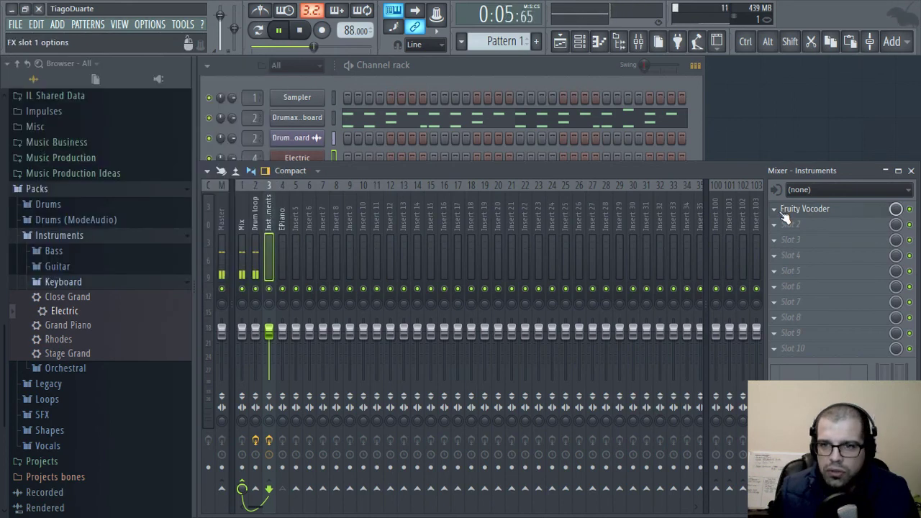
Replace Fruity Vocoder with Fruity Soft Clipper in slot 1 of the Instruments track
left_click(775, 209)
mouse_move(772, 223)
mouse_move(747, 261)
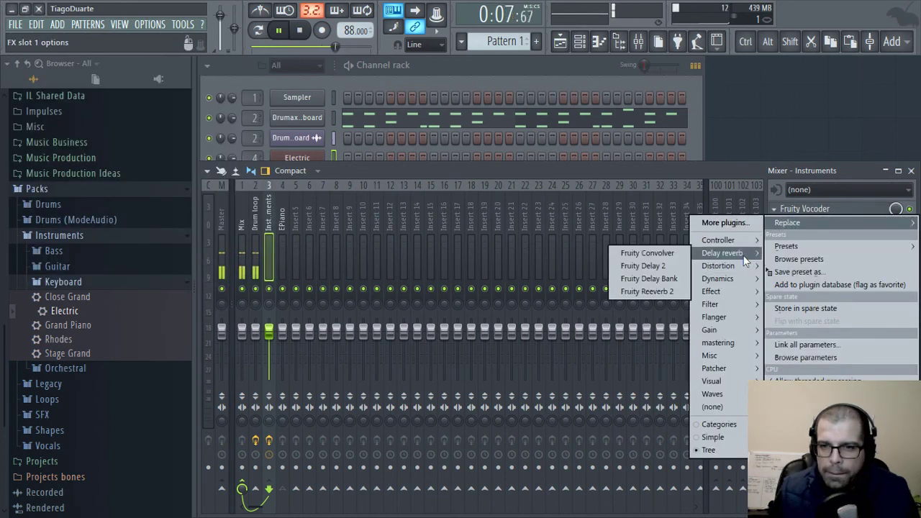
mouse_move(725, 239)
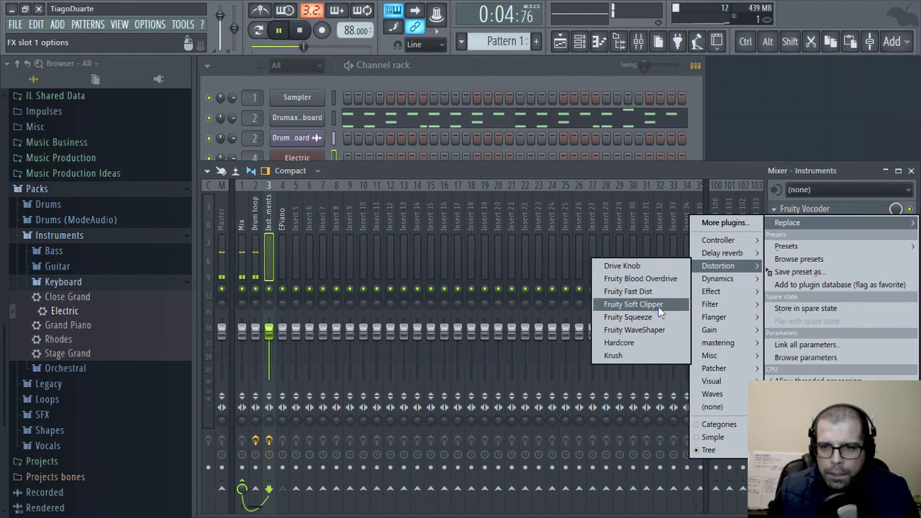
left_click(637, 305)
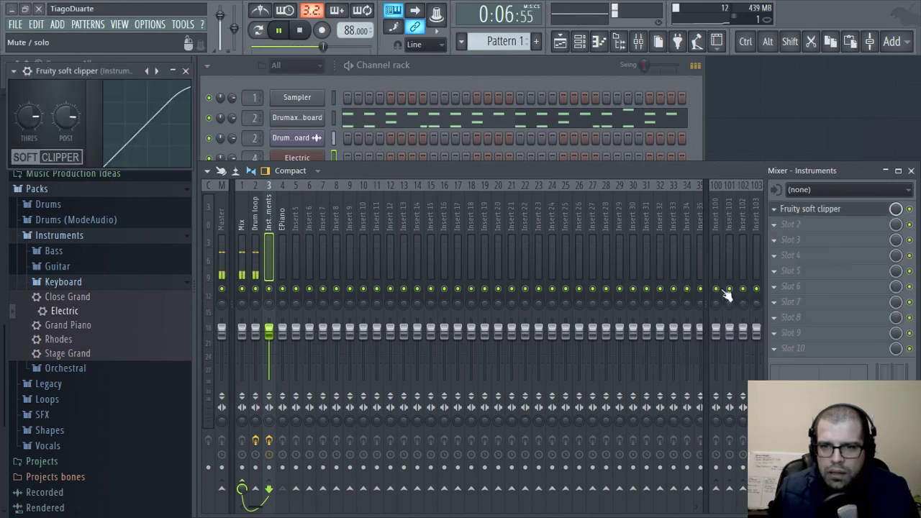
Replace the soft clipper in slot 1 of the Instruments track with Fruity Squeeze and move its window over the channel rack
left_click(774, 209)
mouse_move(785, 229)
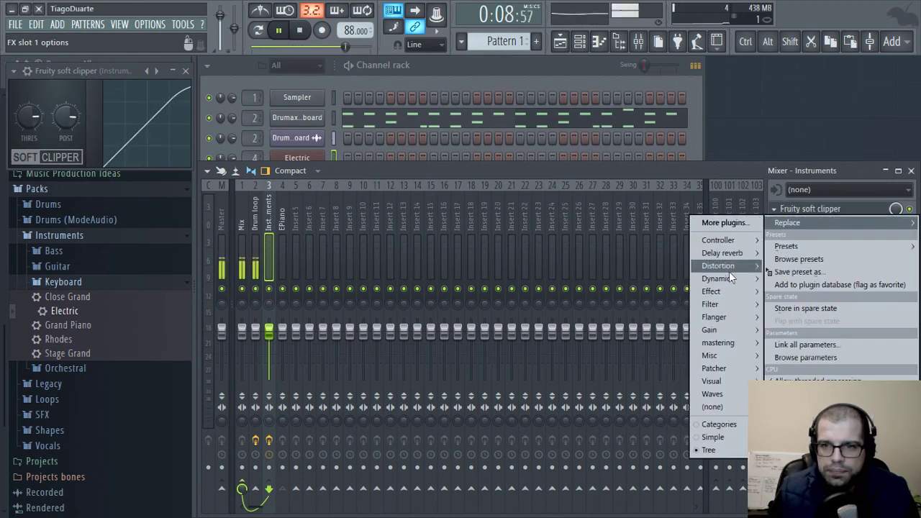
mouse_move(728, 266)
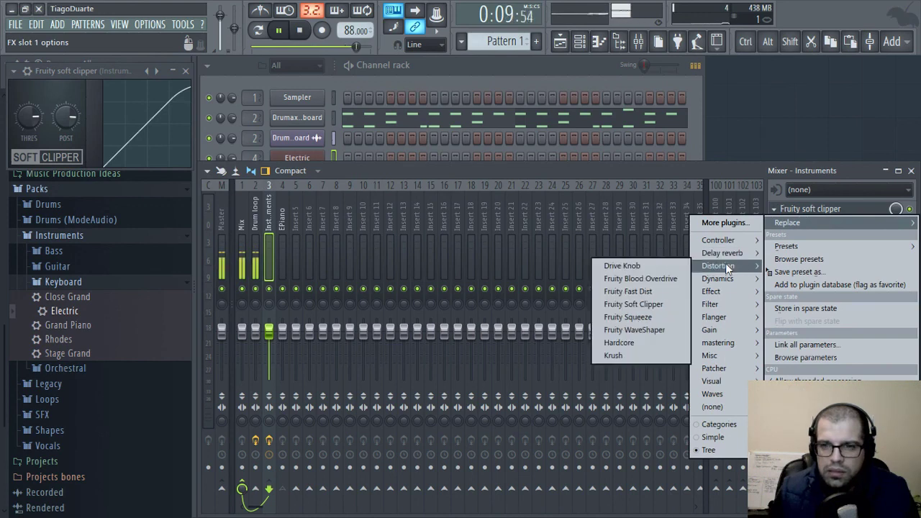
left_click(637, 318)
left_click_drag(101, 70, 390, 127)
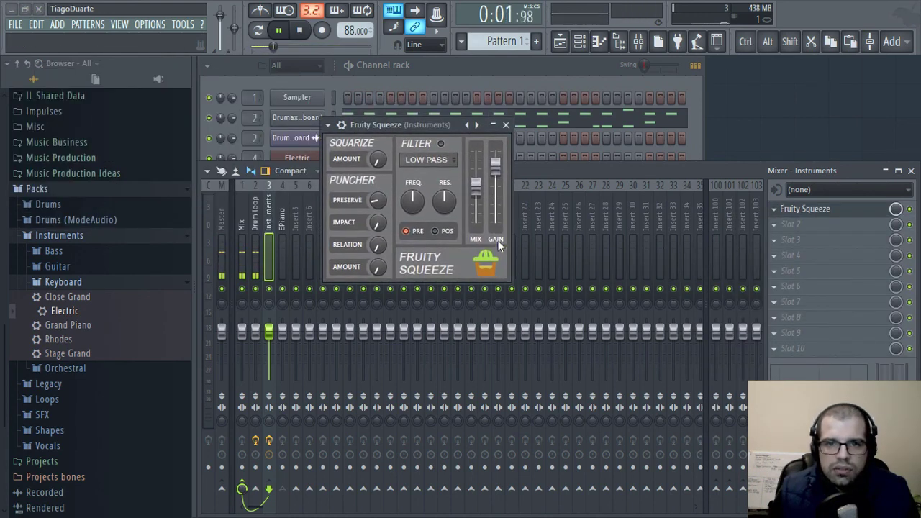
Try a higher Squarize amount in Fruity Squeeze and close its window
right_click(476, 125)
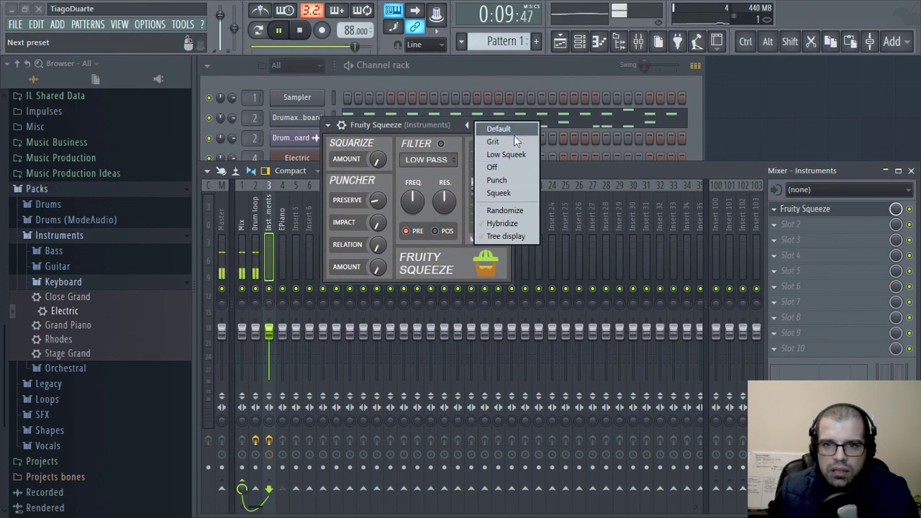
left_click(415, 130)
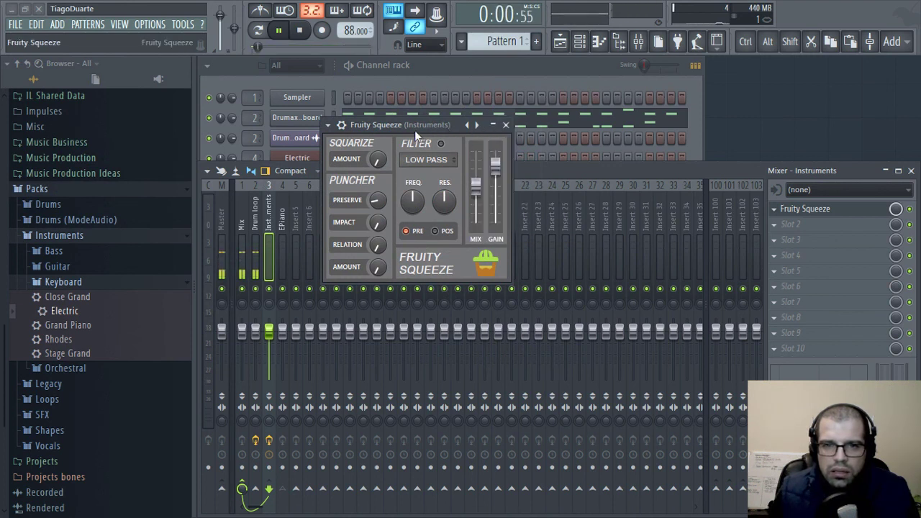
left_click_drag(410, 130, 396, 179)
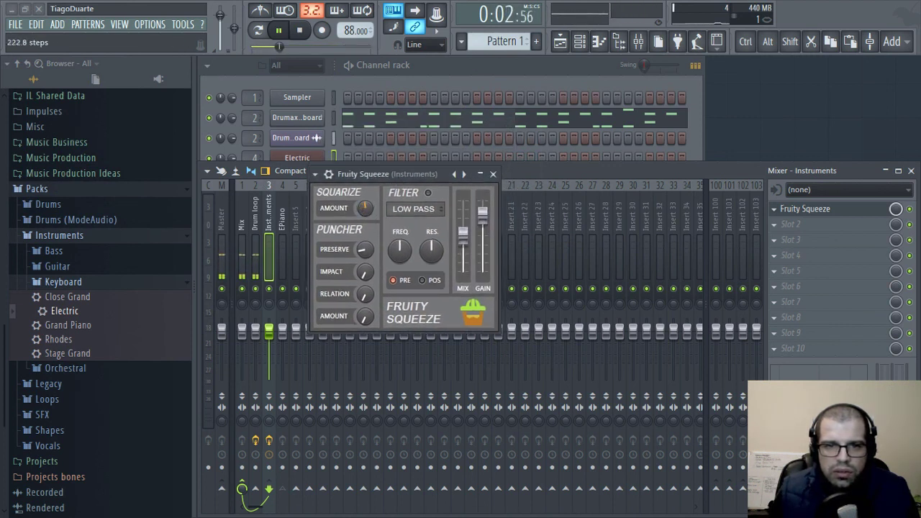
left_click_drag(365, 208, 365, 176)
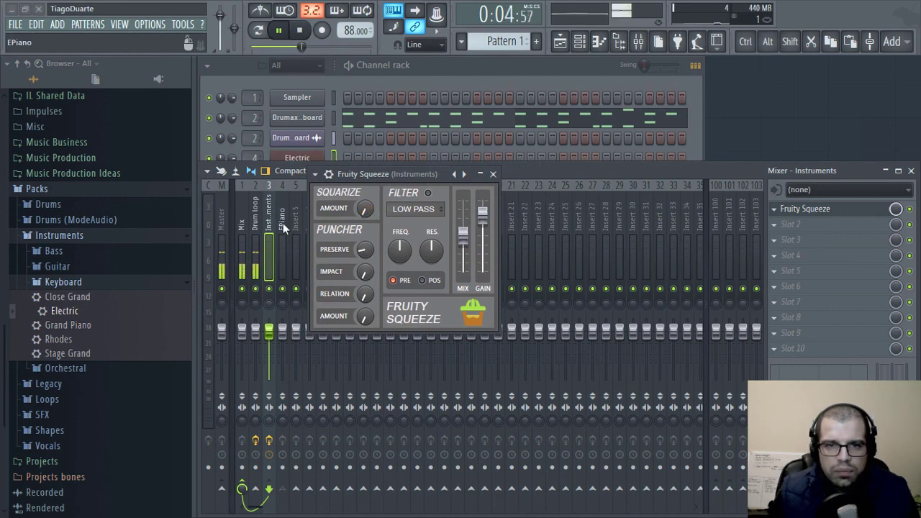
left_click(494, 174)
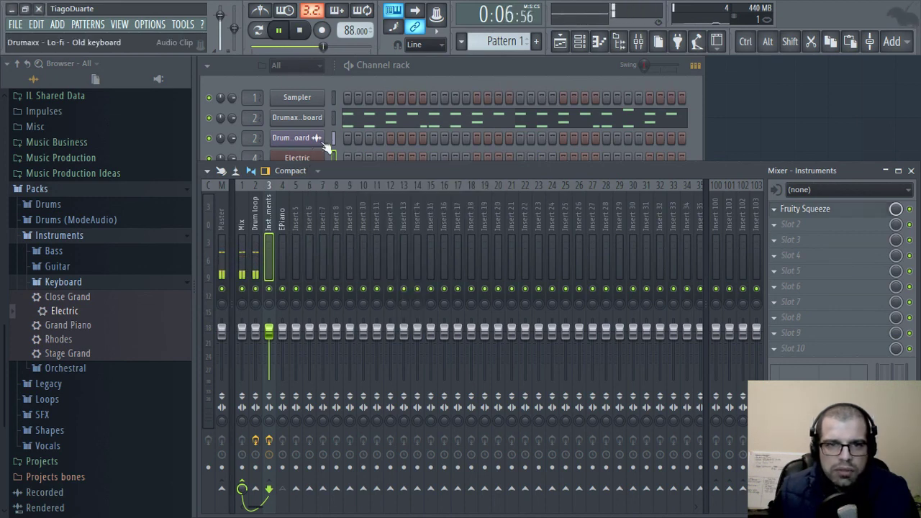
Place Pattern 2 on Track 2 of the playlist across bars 1 to 4 and close the playlist
left_click(407, 64)
left_click(560, 41)
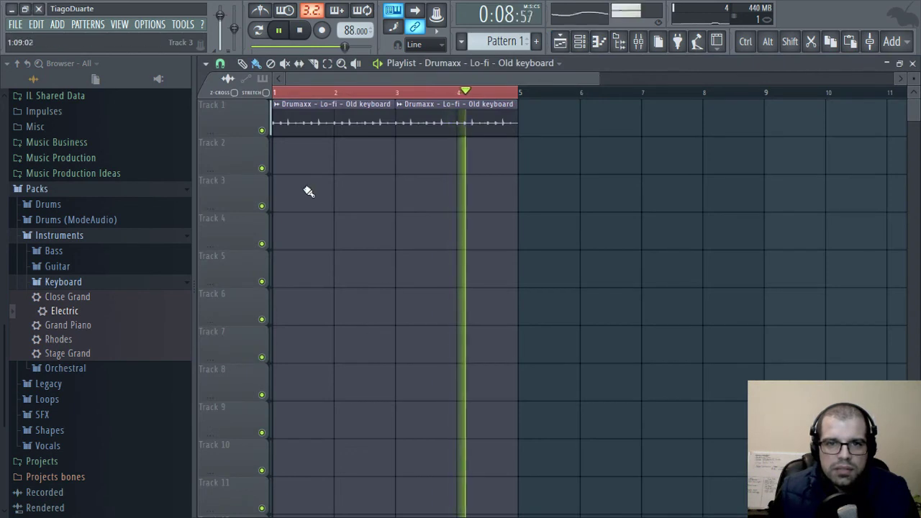
scroll(503, 40, "down", 1)
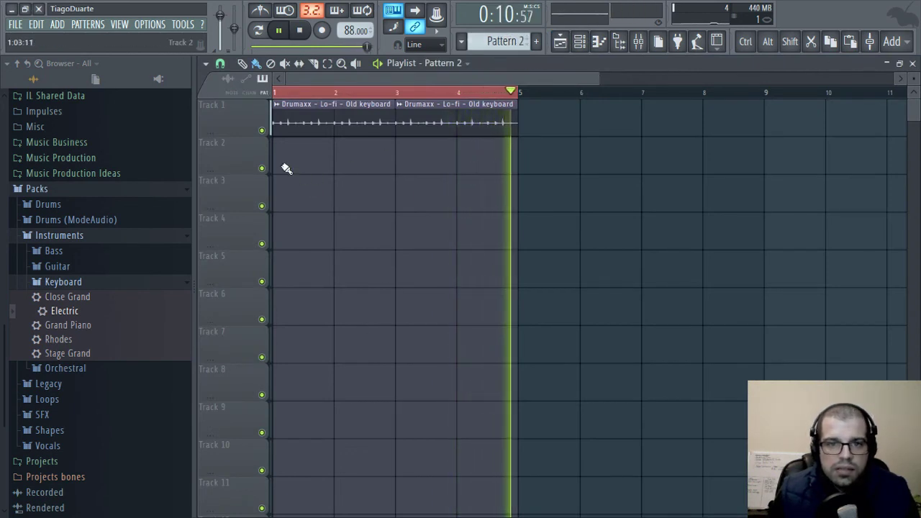
left_click_drag(286, 164, 514, 164)
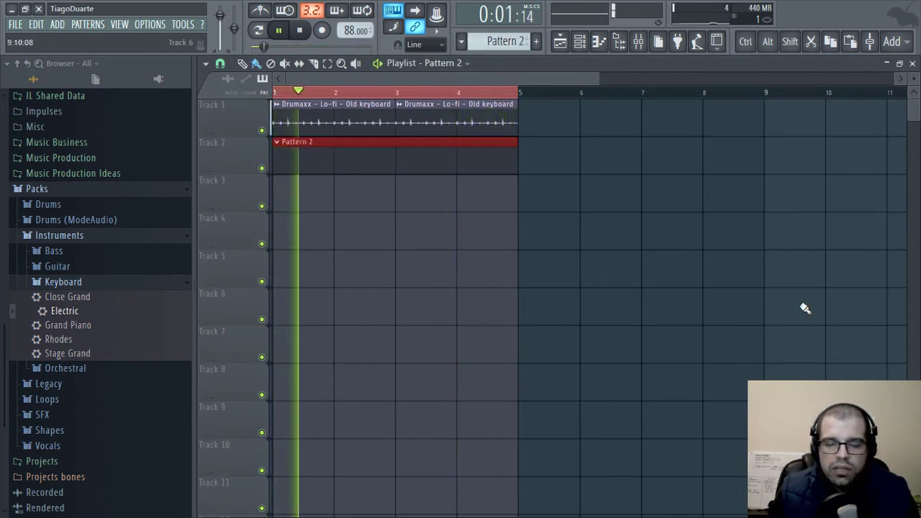
left_click(912, 62)
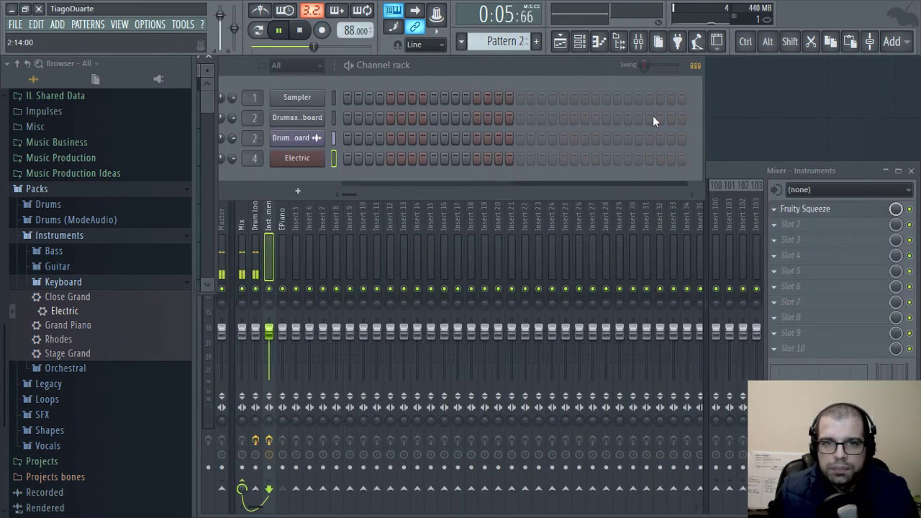
key("F5")
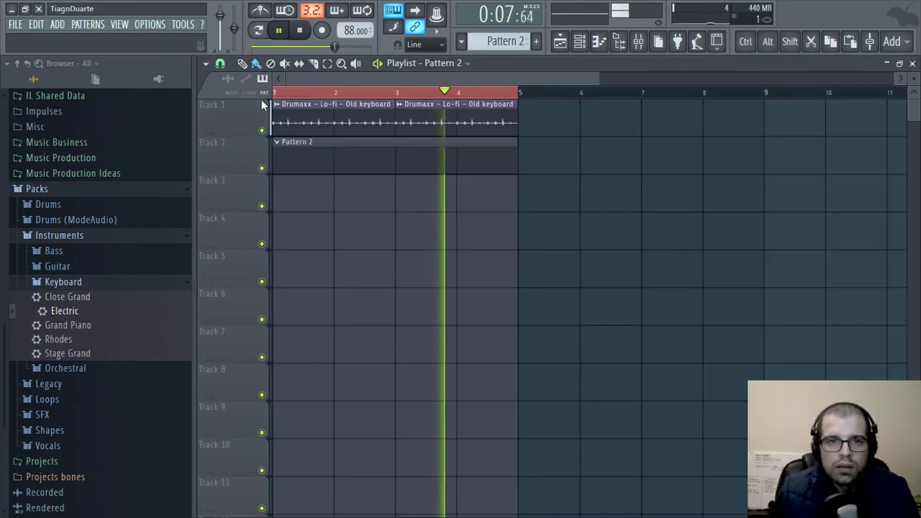
left_click(912, 63)
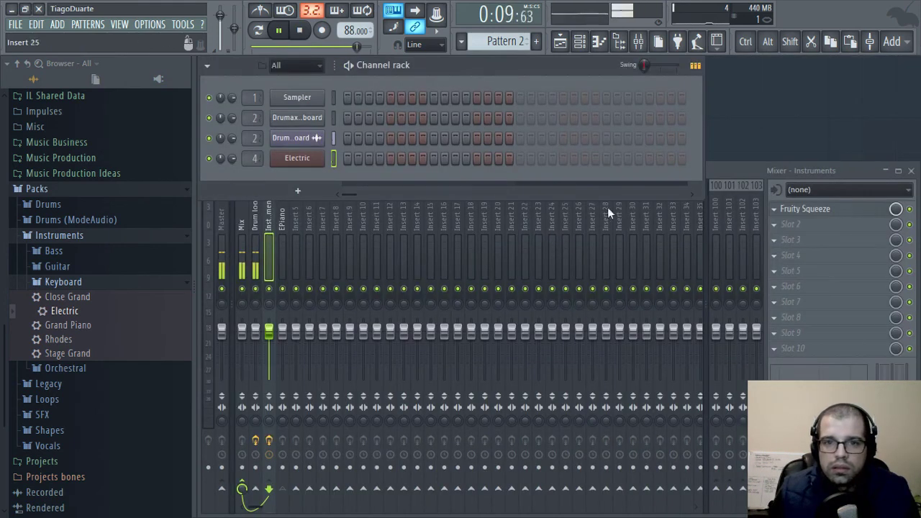
left_click(734, 176)
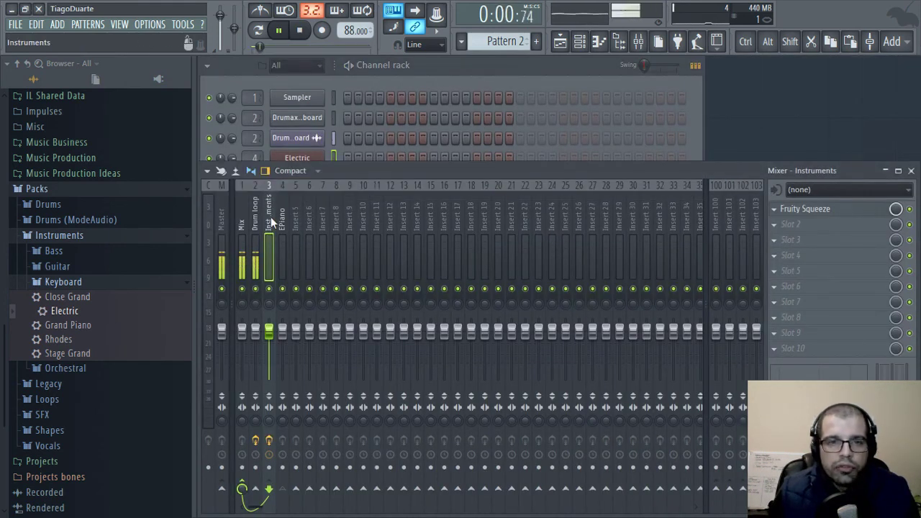
left_click(417, 62)
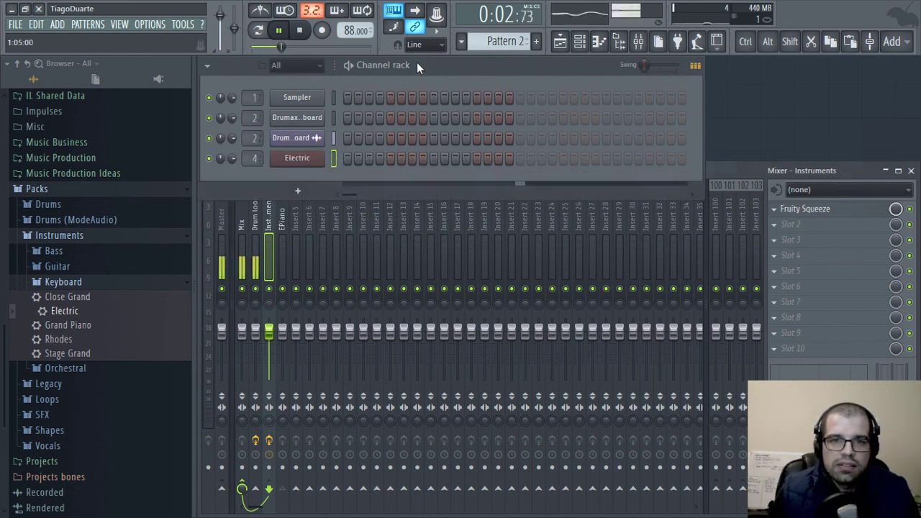
Lower the EPiano mixer track's volume slightly below the other tracks
left_click(287, 335)
right_click(285, 336)
left_click(286, 337)
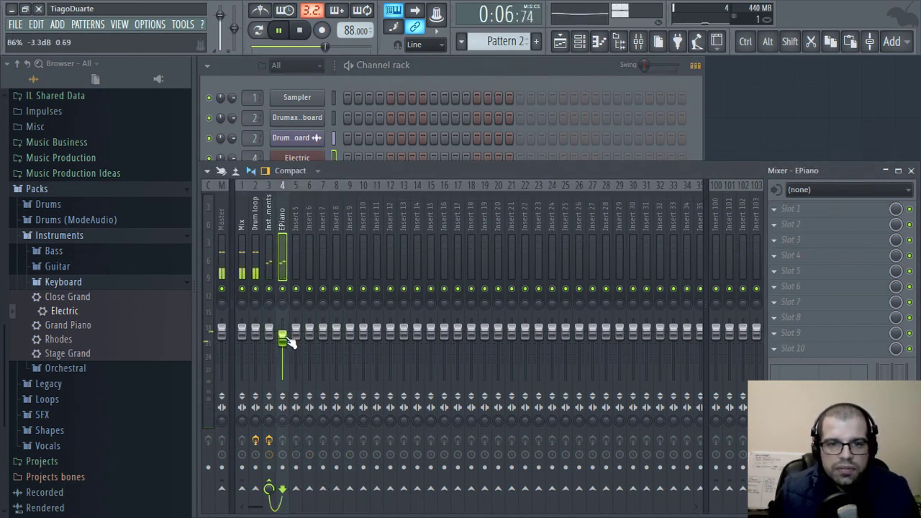
Open the Electric channel's piano roll and place a D#5 note at the start of bar 1
left_click(425, 63)
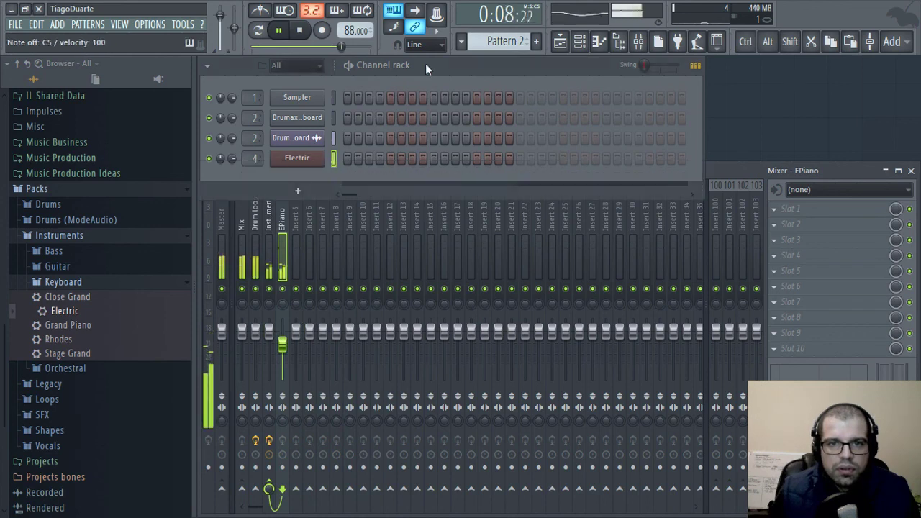
right_click(309, 160)
left_click(382, 159)
scroll(271, 333, "up", 4)
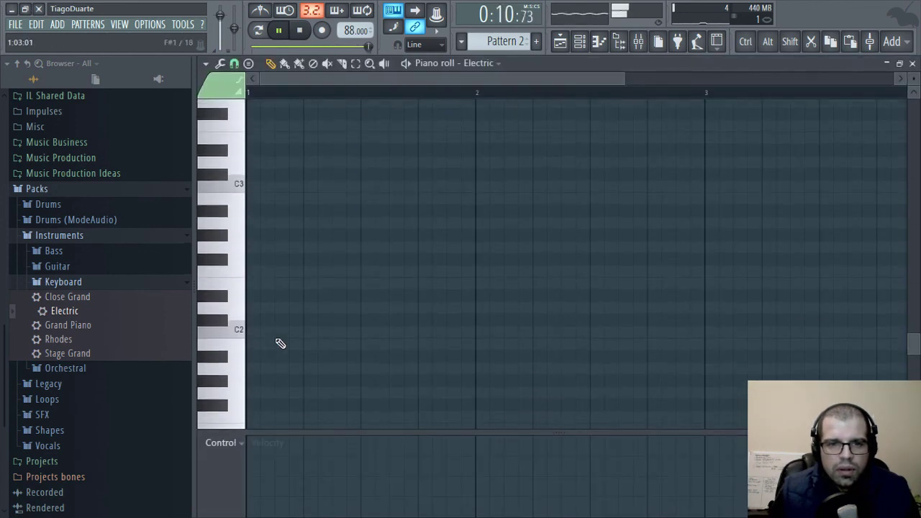
left_click(281, 323)
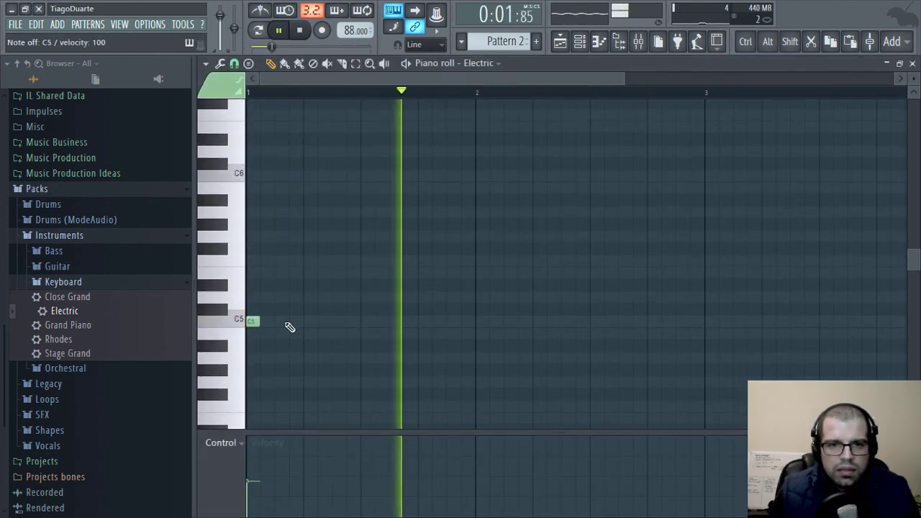
left_click(247, 319)
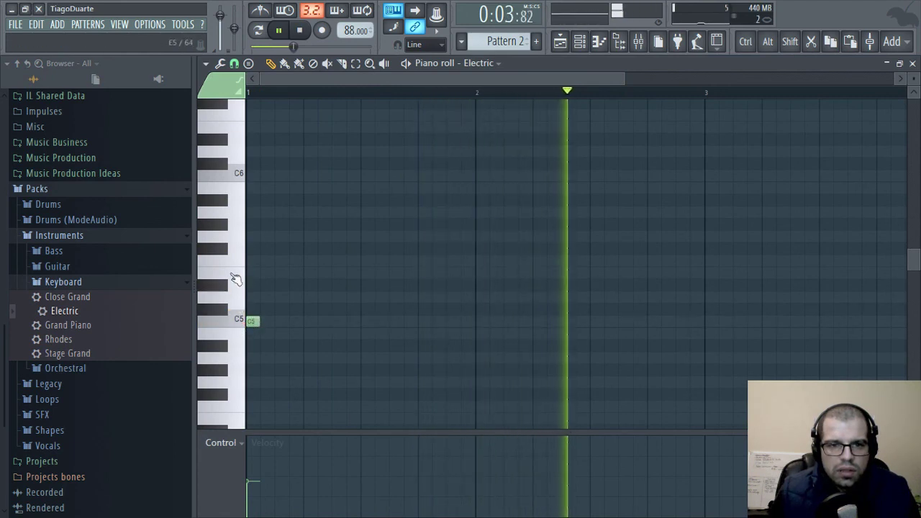
left_click(219, 288)
key("space")
left_click_drag(251, 324, 248, 286)
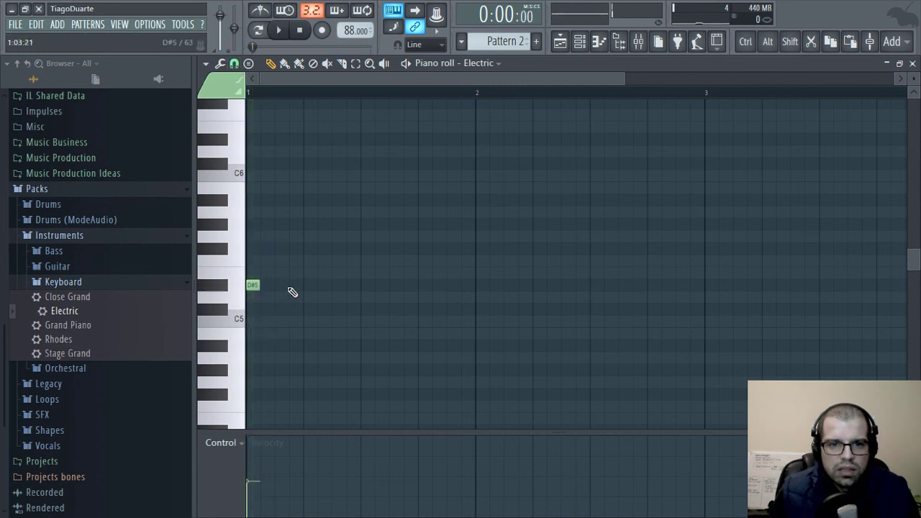
Stretch the D#5 note to fill all of bar 1 and play it back
key("space")
left_click_drag(261, 285, 474, 287)
left_click(478, 296)
key("space")
right_click(476, 298)
key("space")
key("space")
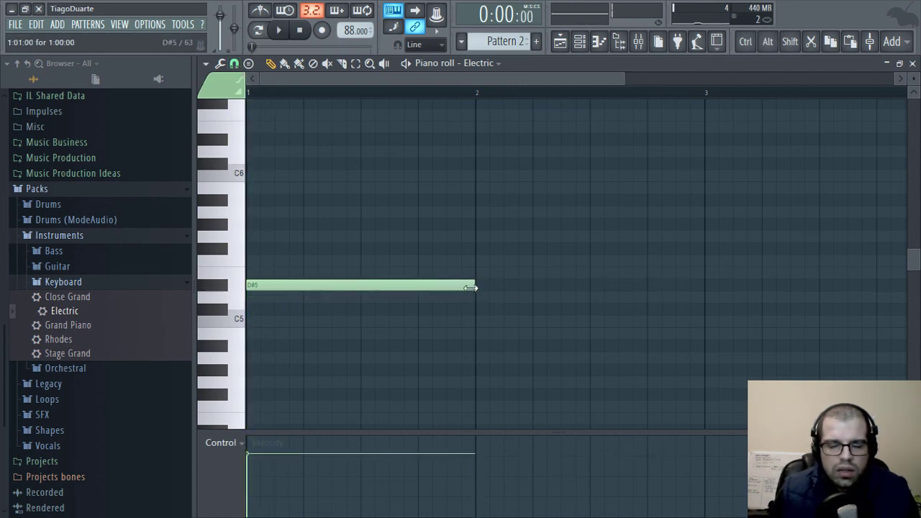
key("space")
key("space")
key("space")
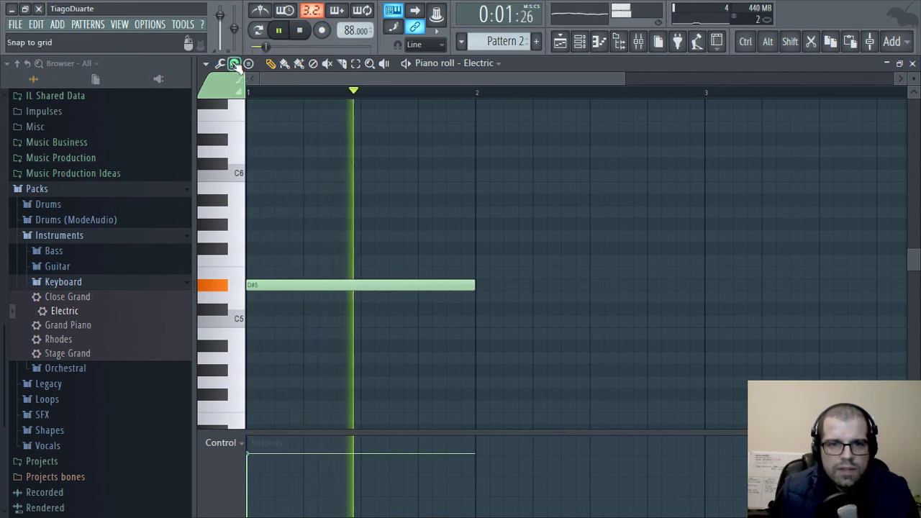
key("space")
Shorten the first D#5 to six steps and add a second six-step D#5 at step 11 of bar 1
left_click_drag(475, 286, 341, 285)
left_click(393, 285)
key("space")
key("space")
key("space")
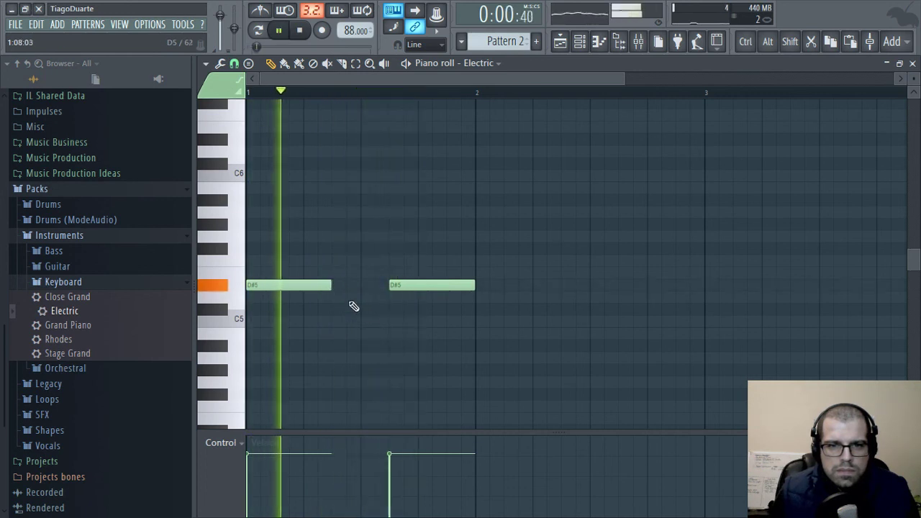
Add a two-step C#5 note at step 9 of bar 1, just before the second D#5
left_click(362, 320)
key("space")
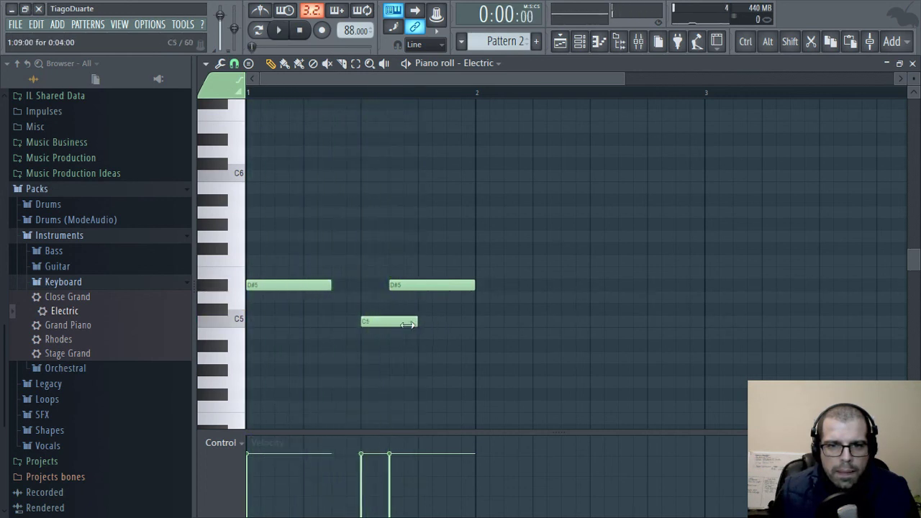
key("space")
left_click_drag(380, 321, 380, 310)
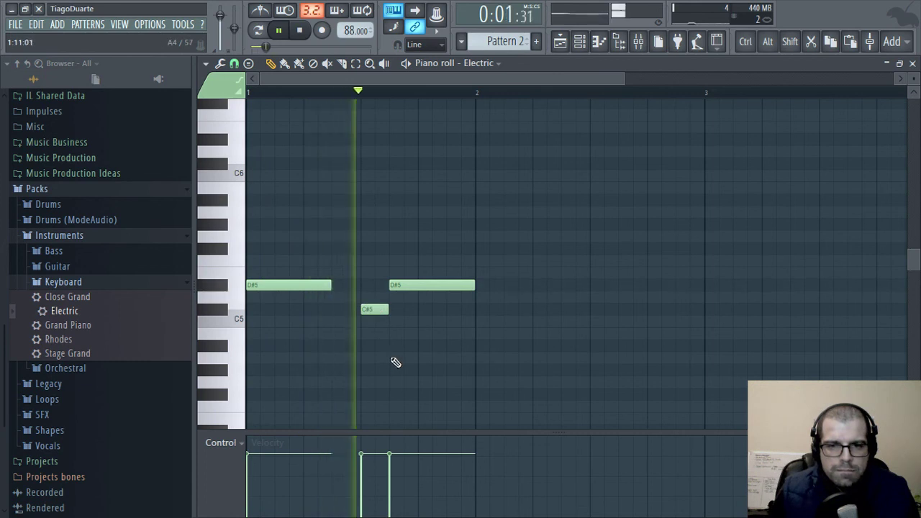
key("space")
key("space")
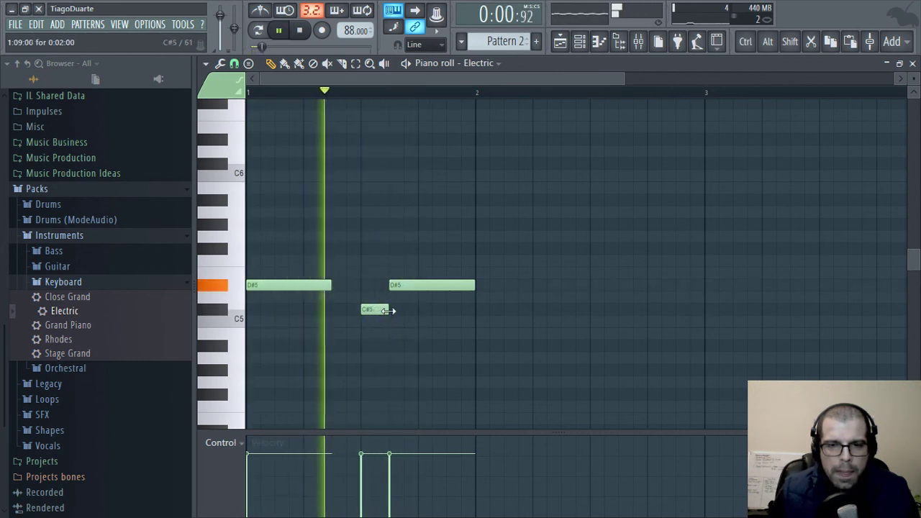
Shorten the second D#5 note of bar 1 to four steps
key("space")
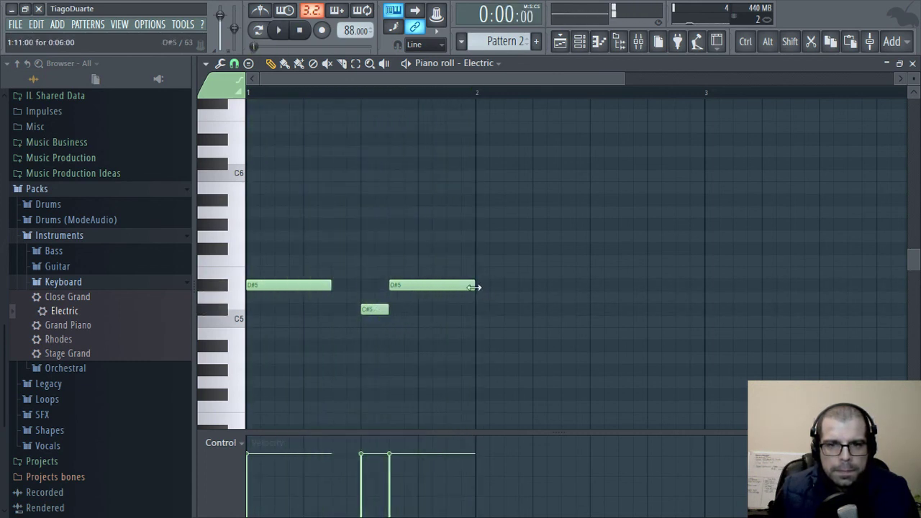
key("space")
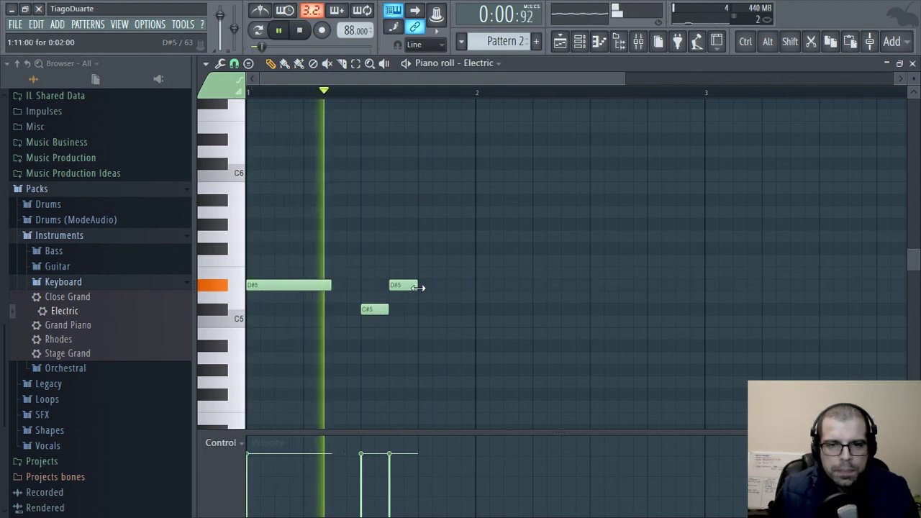
left_click_drag(418, 287, 447, 288)
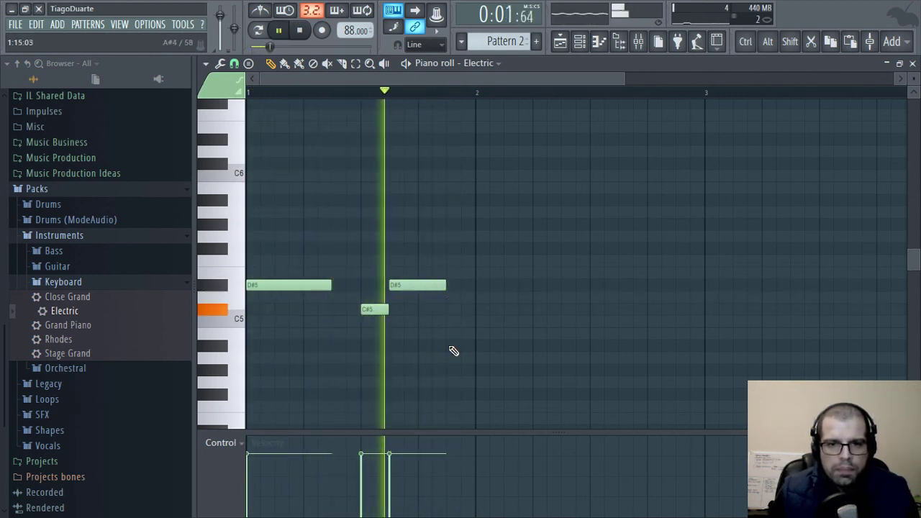
Select the three notes of bar 1 and duplicate them into bar 2
left_click_drag(480, 221, 246, 340)
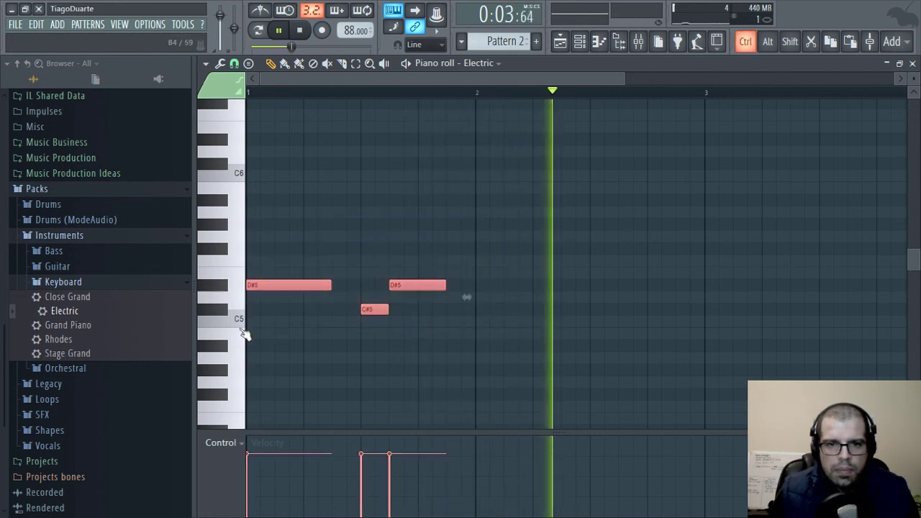
left_click_drag(265, 288, 490, 295)
left_click(494, 365)
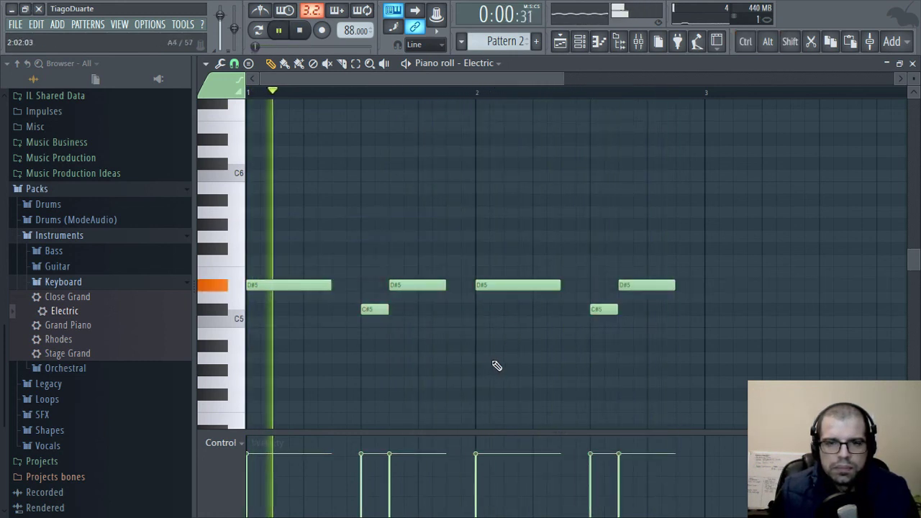
Select all notes of bars 1 and 2, duplicate them into bars 3 and 4, and stop playback
scroll(713, 224, "down", 1)
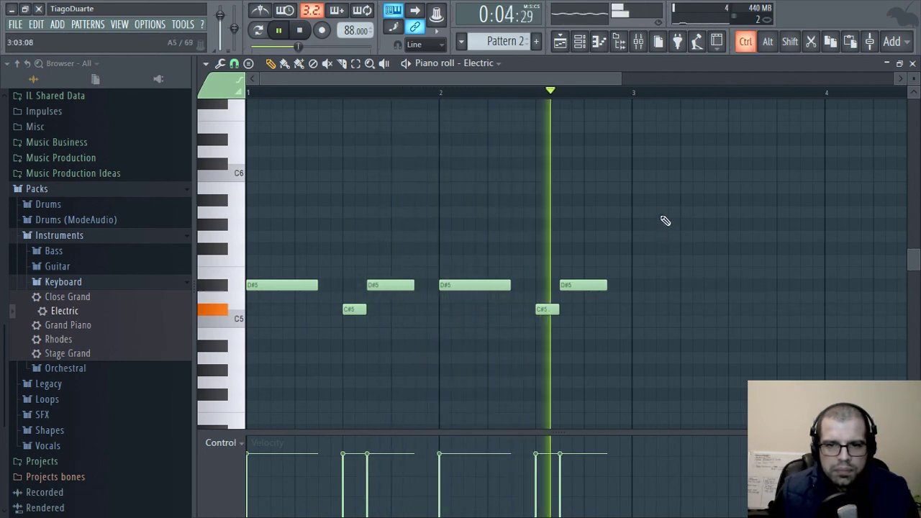
left_click_drag(664, 207, 150, 337)
left_click_drag(258, 284, 642, 291)
left_click(658, 350)
key("space")
Raise bar 3's C#5 to F#5 and its last D#5 to G#5, and bar 4's first D#5 to G#5
left_click_drag(739, 314, 737, 247)
left_click_drag(803, 295, 469, 263)
left_click_drag(535, 324, 534, 260)
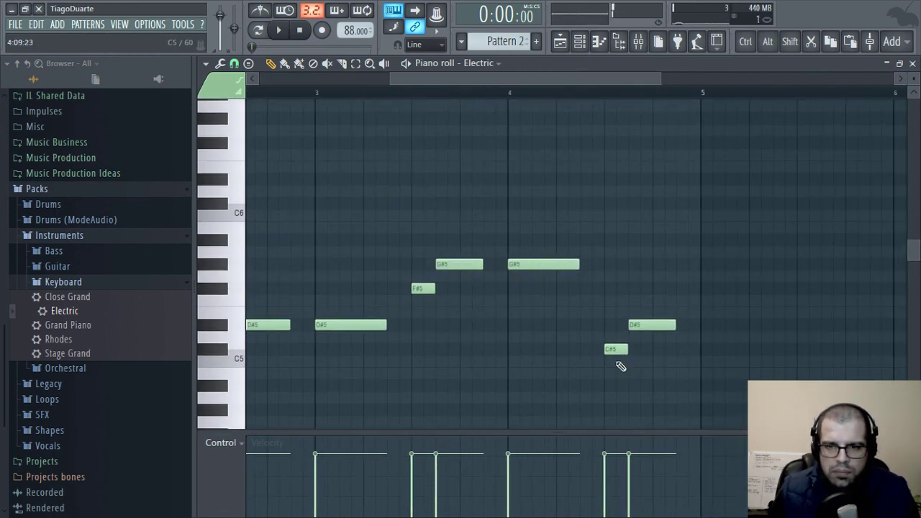
Finish bar 4 with an F#5, a two-step G#5 and a four-step A#5 at step 13, and play the pattern
left_click_drag(611, 339, 609, 282)
left_click_drag(651, 328, 655, 266)
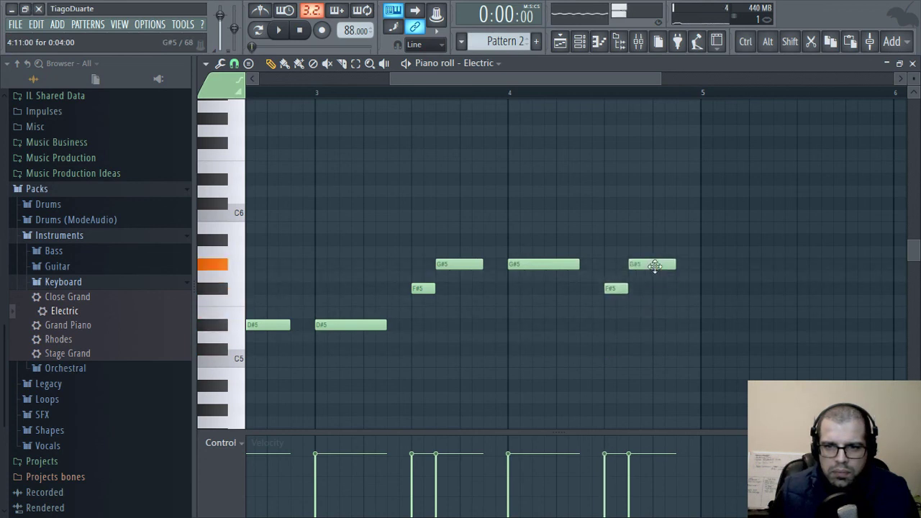
left_click(655, 242)
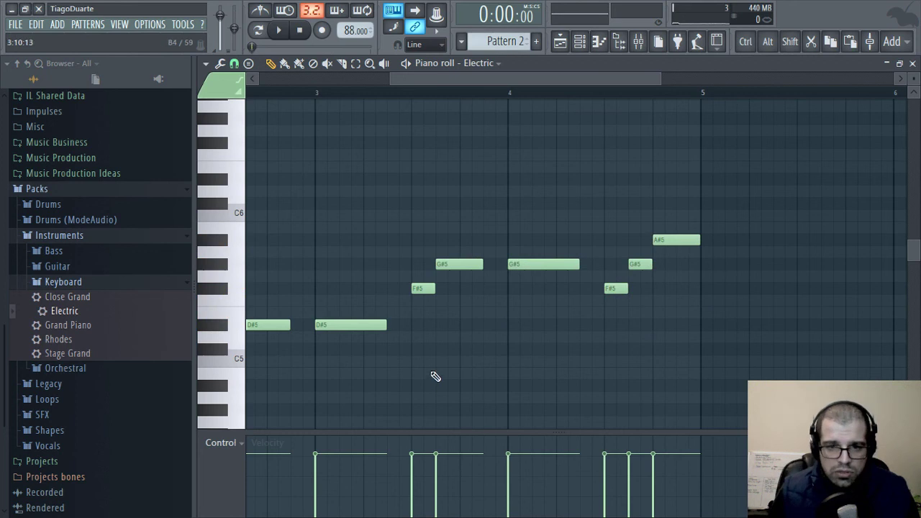
key("space")
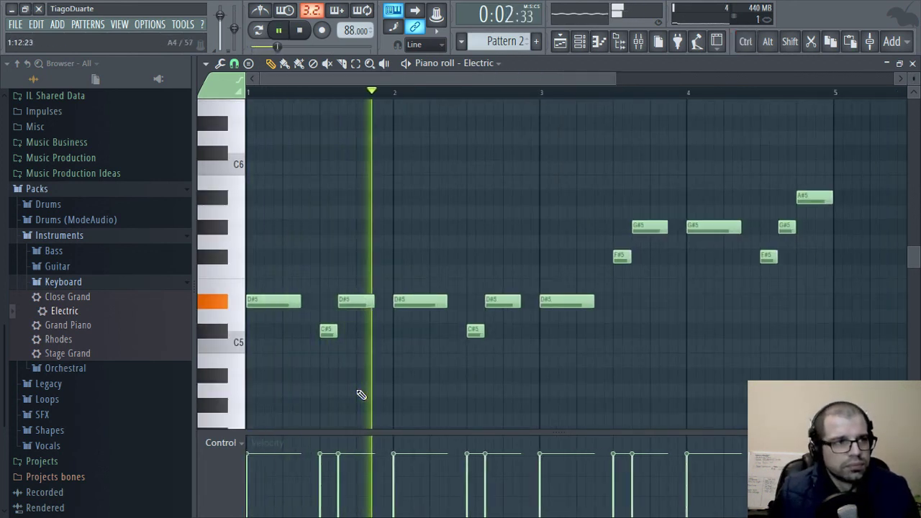
Close the piano roll and lower the EPiano track's volume to 51% (-12.5 dB)
left_click(914, 64)
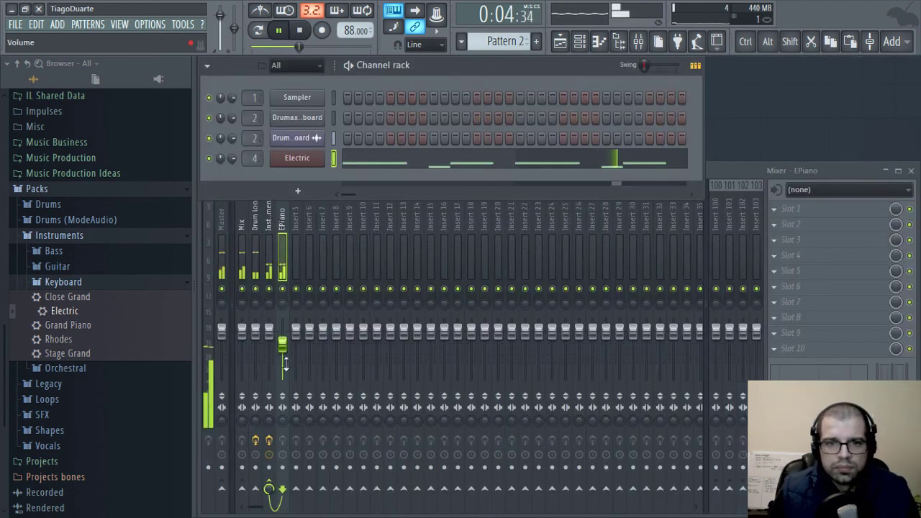
left_click_drag(283, 346, 282, 356)
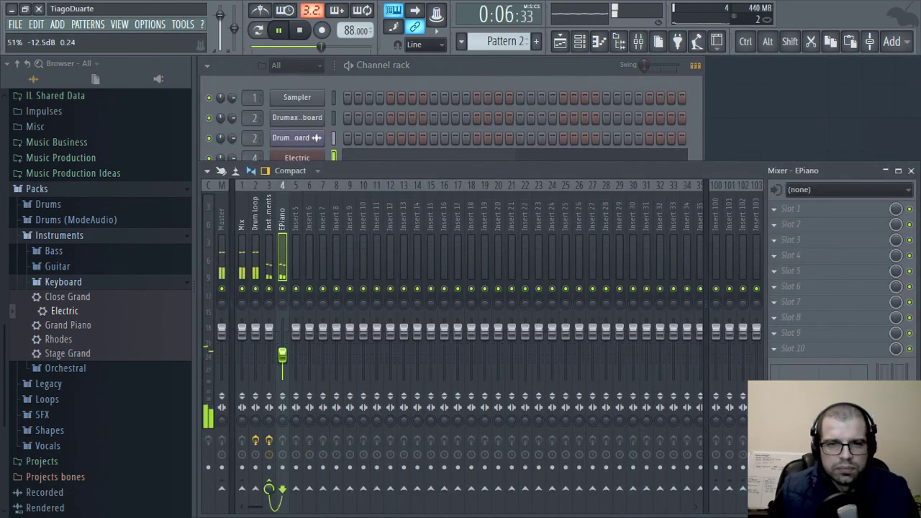
Adjust the Squarize amount and Puncher settings of Fruity Squeeze on the Instruments track
left_click(271, 216)
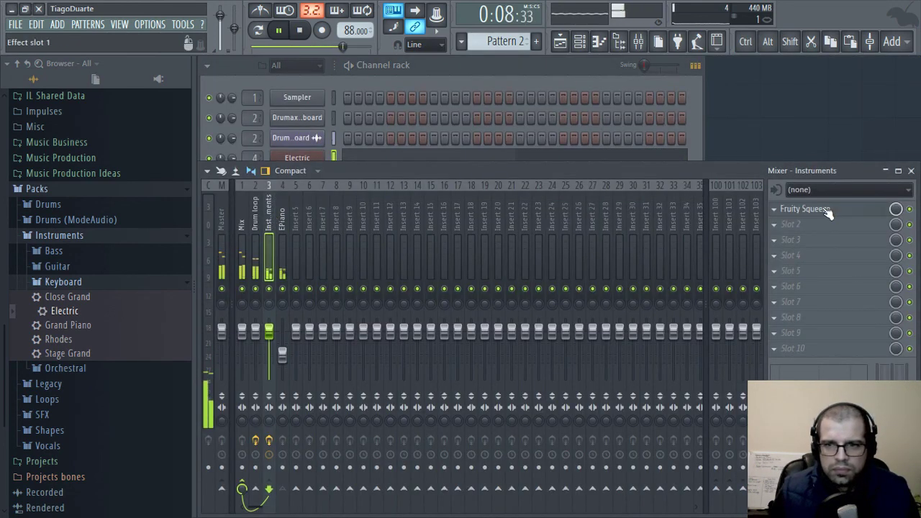
left_click(828, 210)
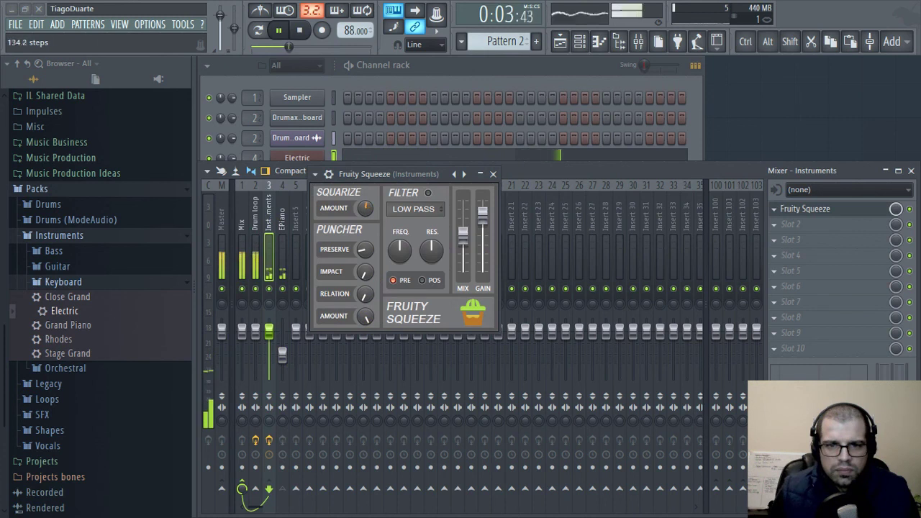
left_click_drag(365, 208, 364, 208)
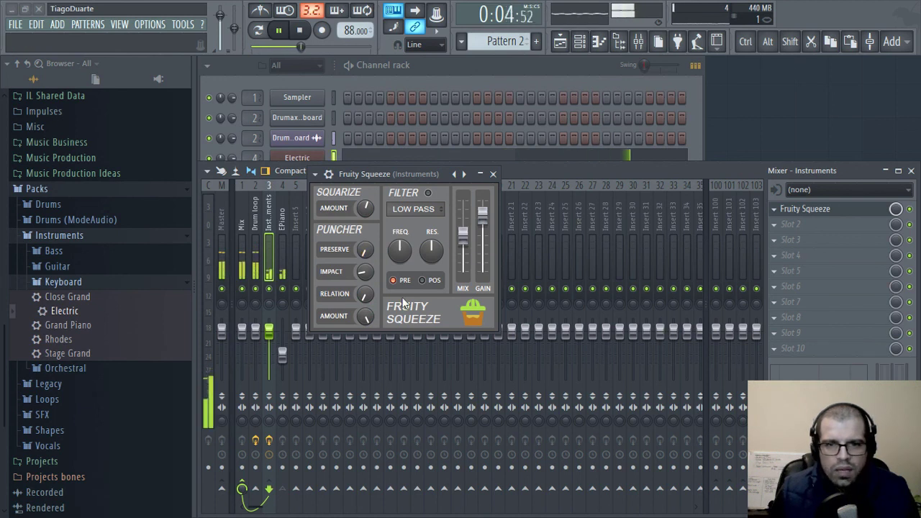
Replace Fruity Squeeze on the Instruments track with the Waves L1+ Ultramaximizer Stereo
left_click(784, 214)
mouse_move(796, 223)
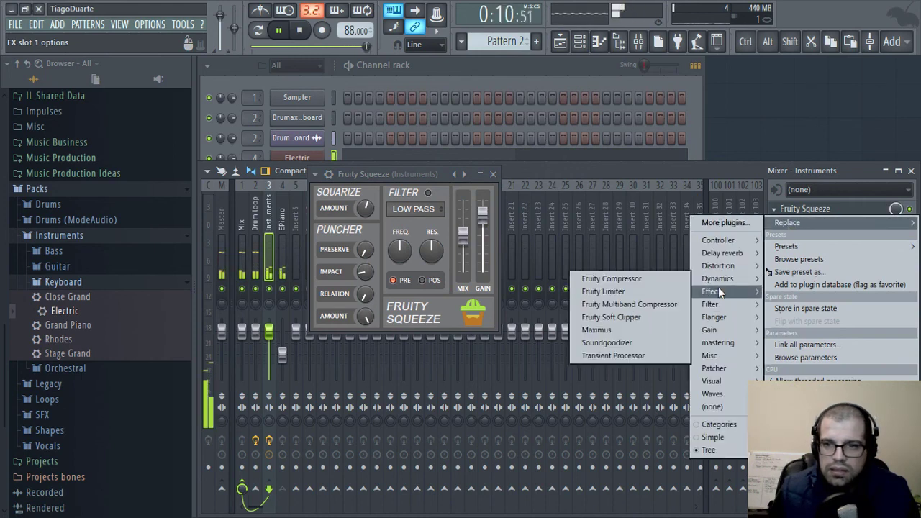
mouse_move(719, 266)
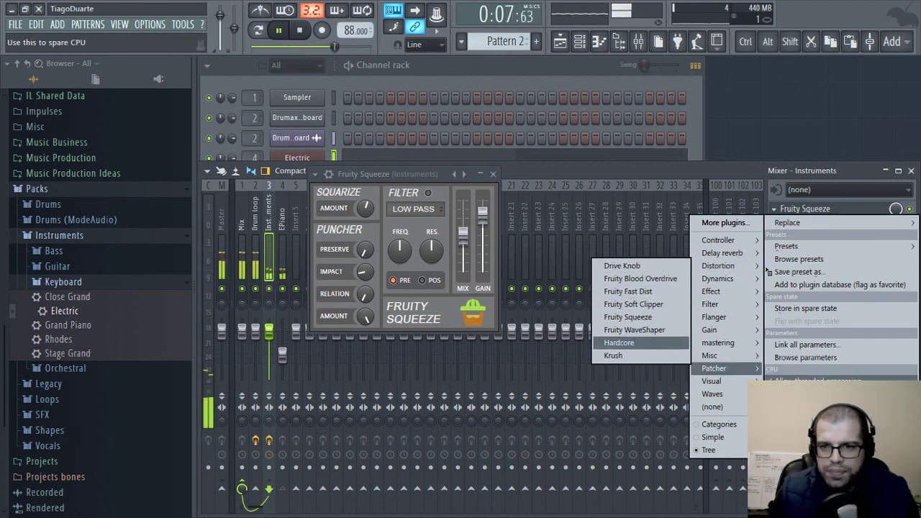
mouse_move(712, 394)
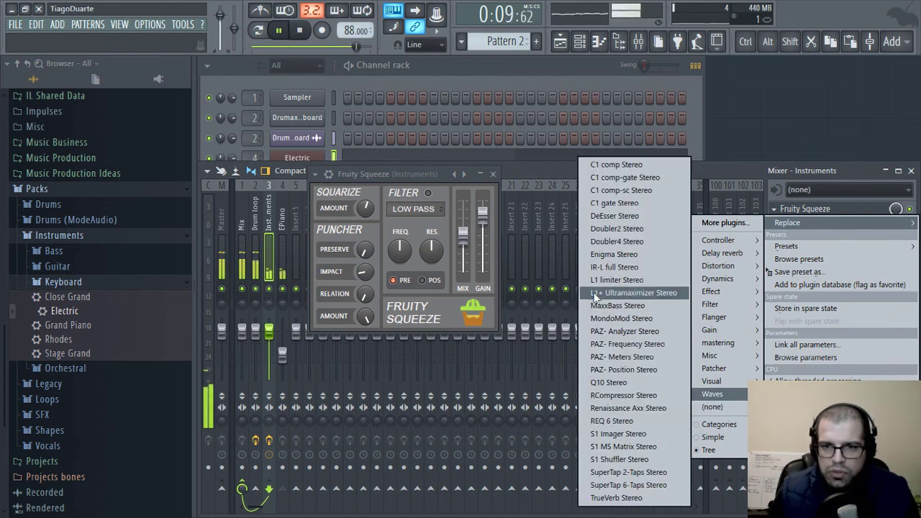
left_click(660, 295)
left_click_drag(609, 169, 534, 91)
Set the L1+ Ultramaximizer to 8-bit quantize, no dither, no shaping and Analog domain, and close its window
left_click(757, 153)
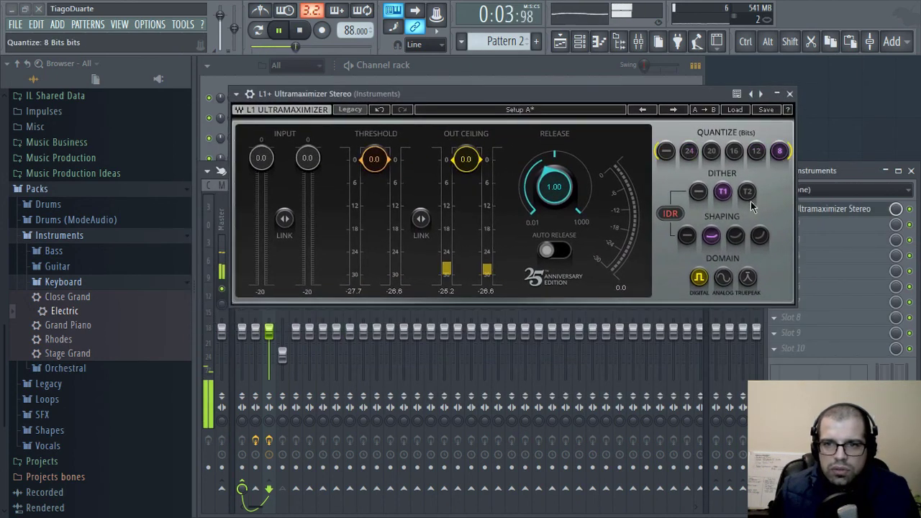
left_click(698, 191)
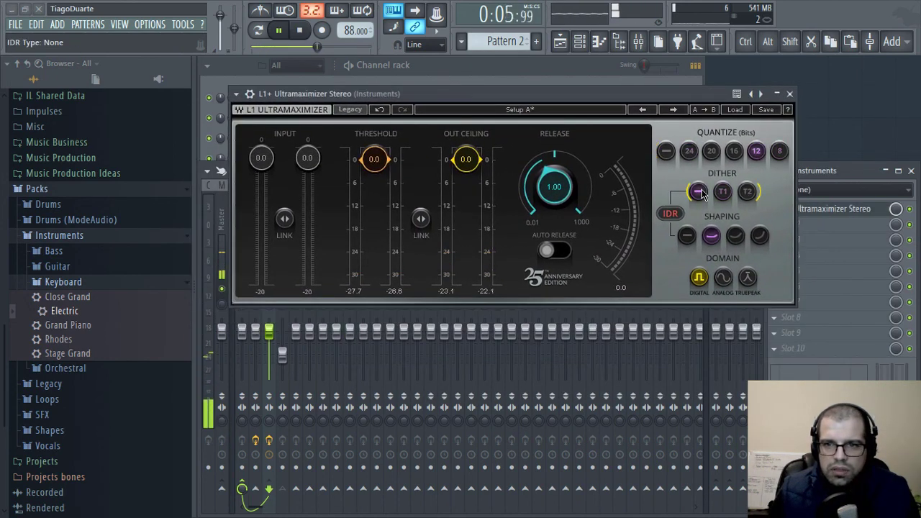
left_click(687, 236)
left_click(724, 279)
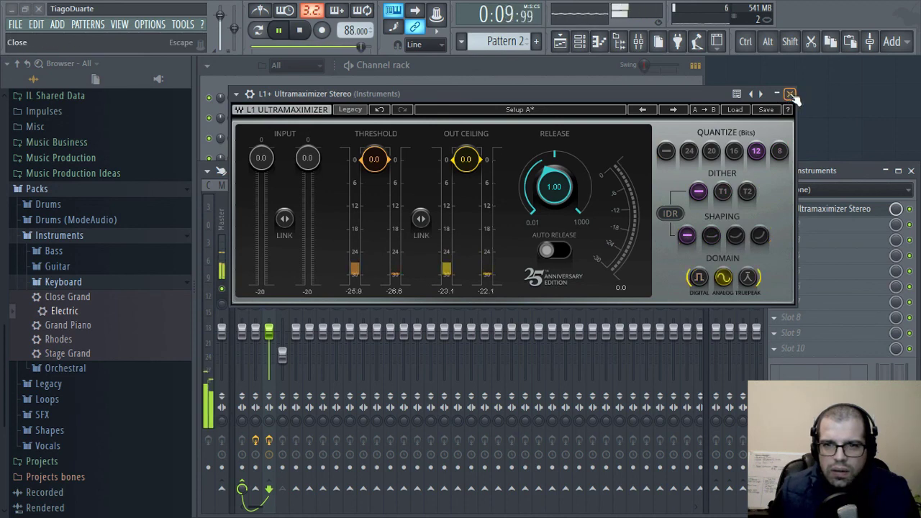
left_click(779, 151)
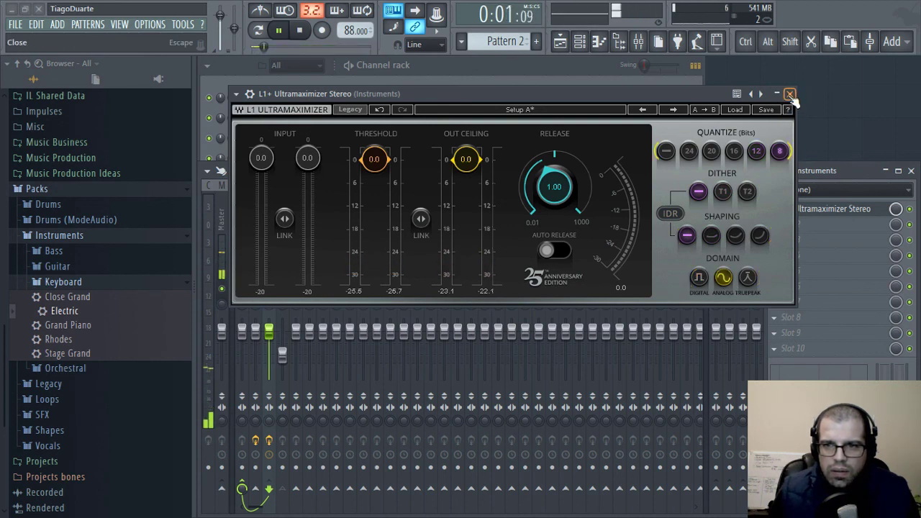
left_click(790, 94)
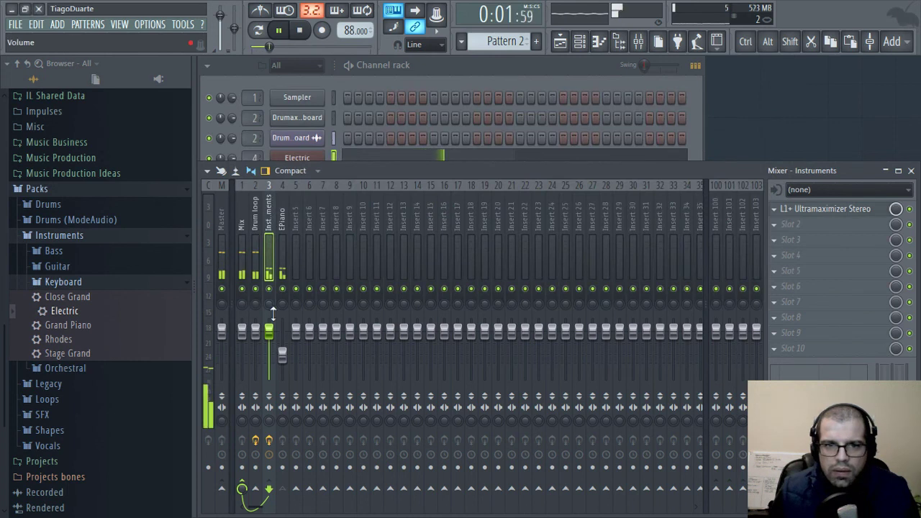
Compare the EPiano and Instruments tracks, try the L1+ Ultramaximizer's mix level and review its settings
left_click(285, 221)
left_click(268, 213)
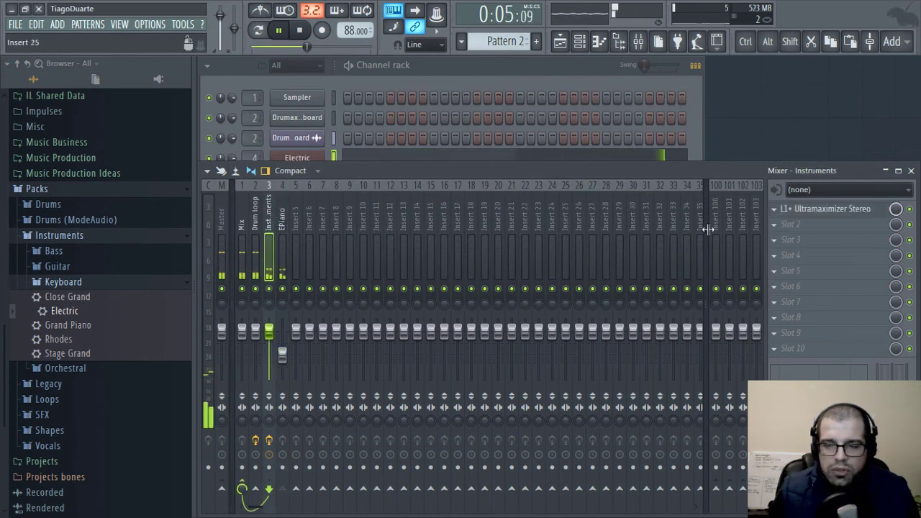
left_click_drag(896, 209, 896, 225)
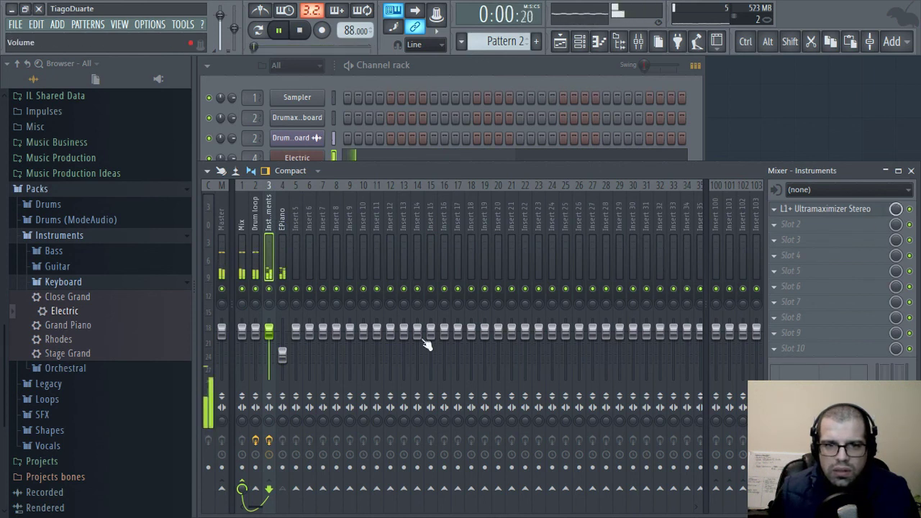
left_click(789, 208)
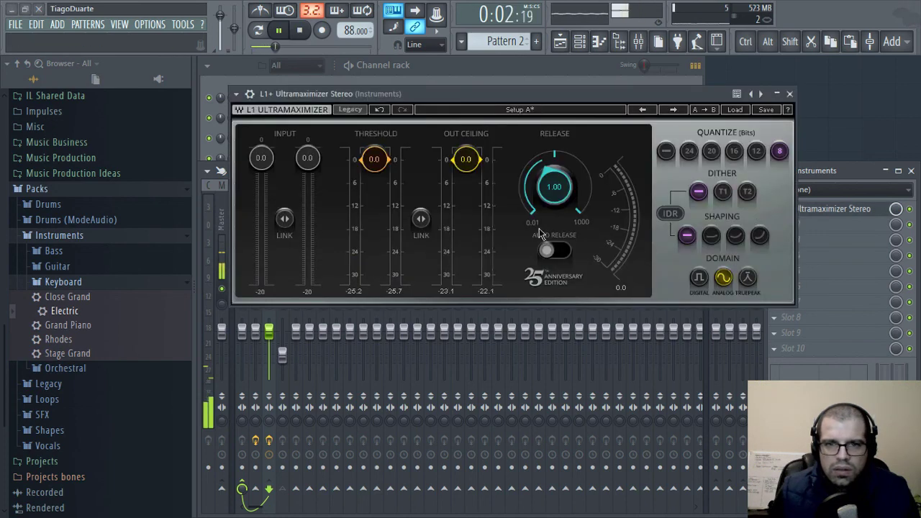
left_click(790, 94)
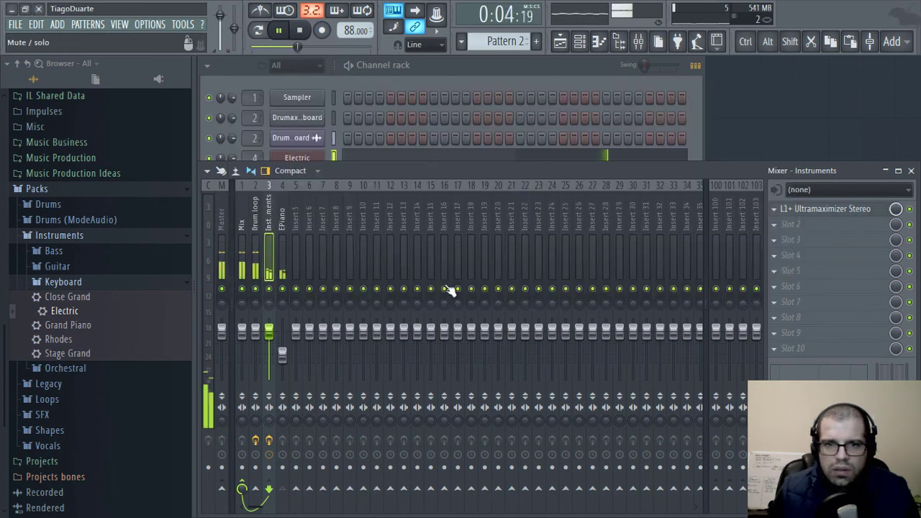
left_click(283, 216)
left_click(269, 214)
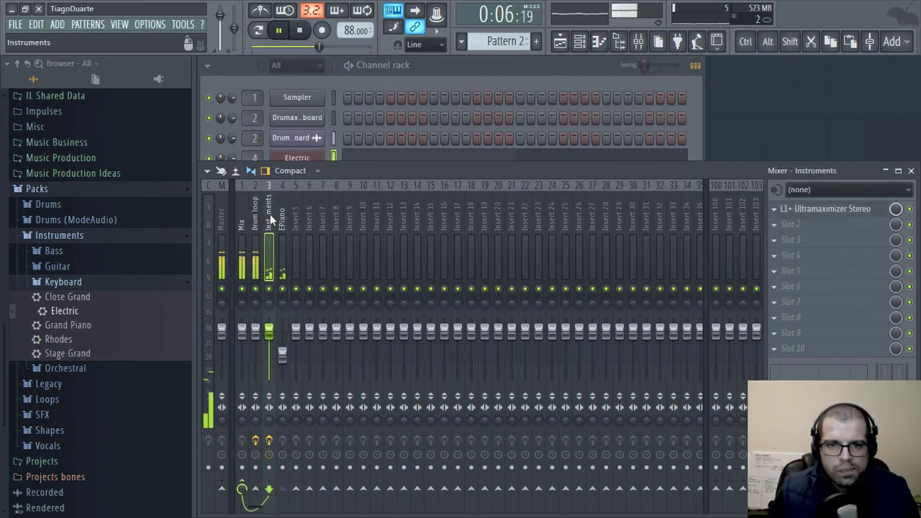
Solo the Instruments bus and unmute EPiano so the electric piano plays without the drum loop
right_click(268, 288)
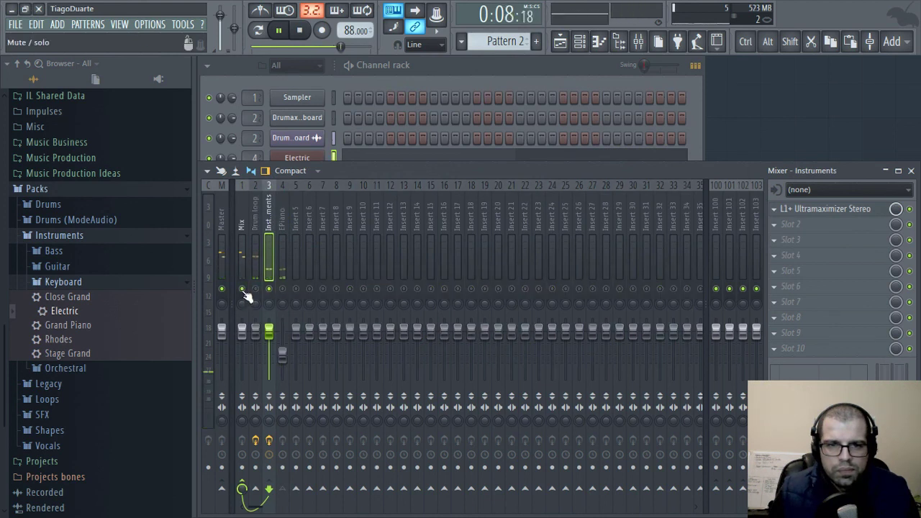
left_click(283, 289)
left_click(282, 227)
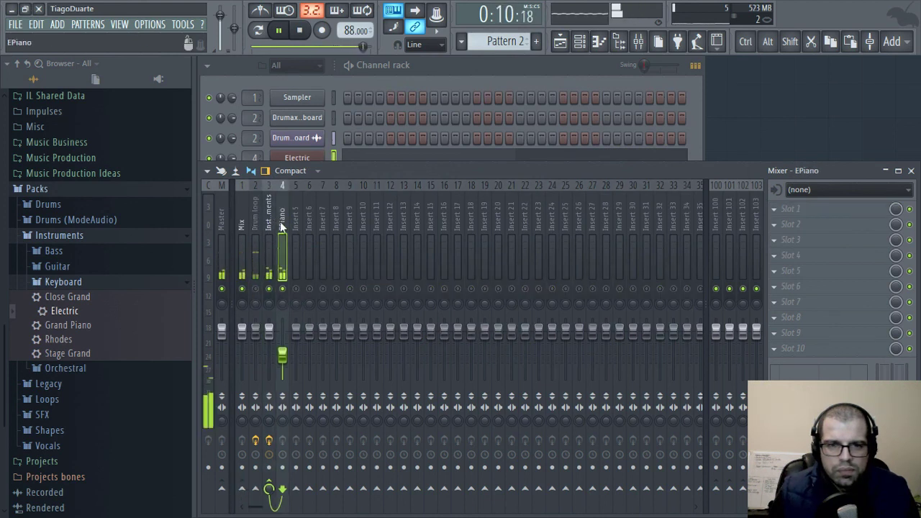
Set the quantize of the Instruments track's L1+ Ultramaximizer to 12 bits and close its window
left_click(269, 230)
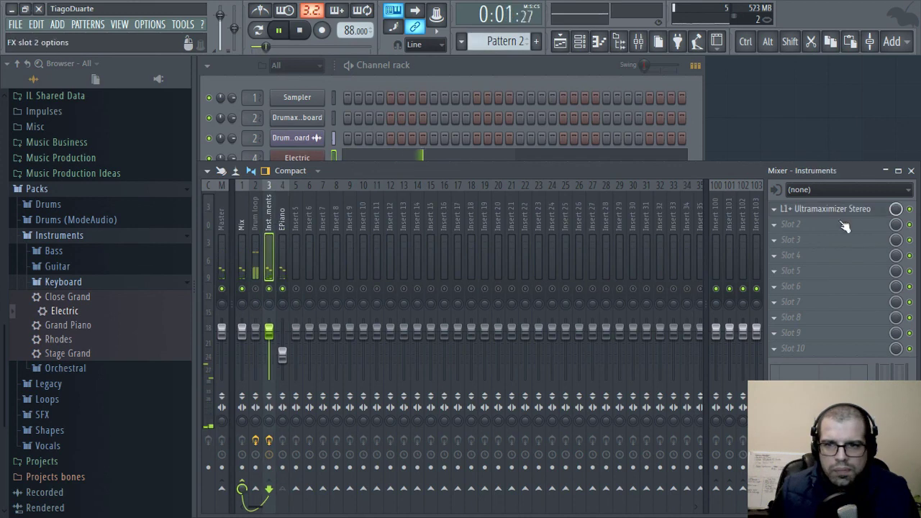
left_click(886, 209)
left_click(756, 153)
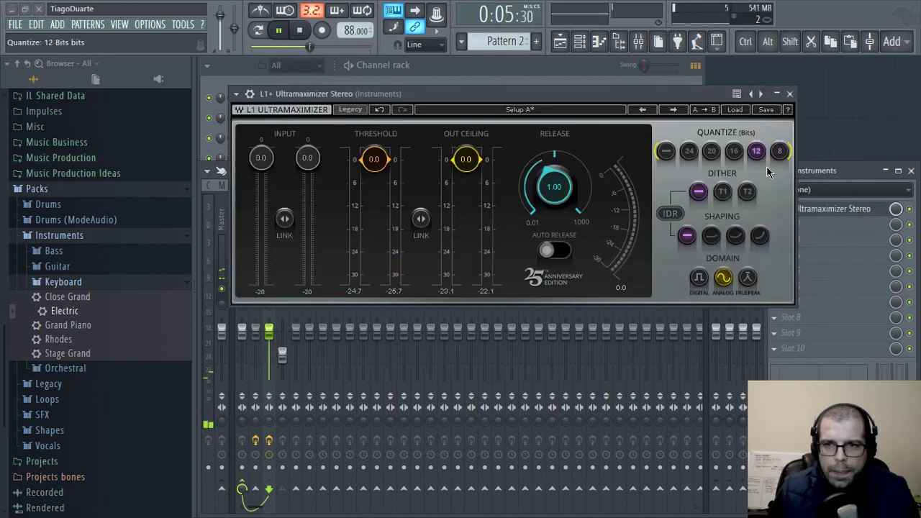
left_click_drag(518, 95, 474, 77)
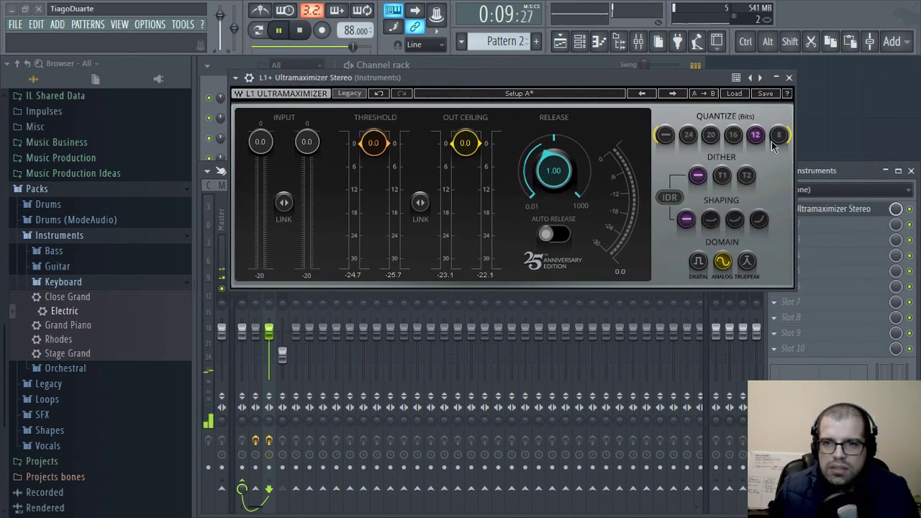
left_click(777, 78)
left_click(778, 78)
left_click(790, 78)
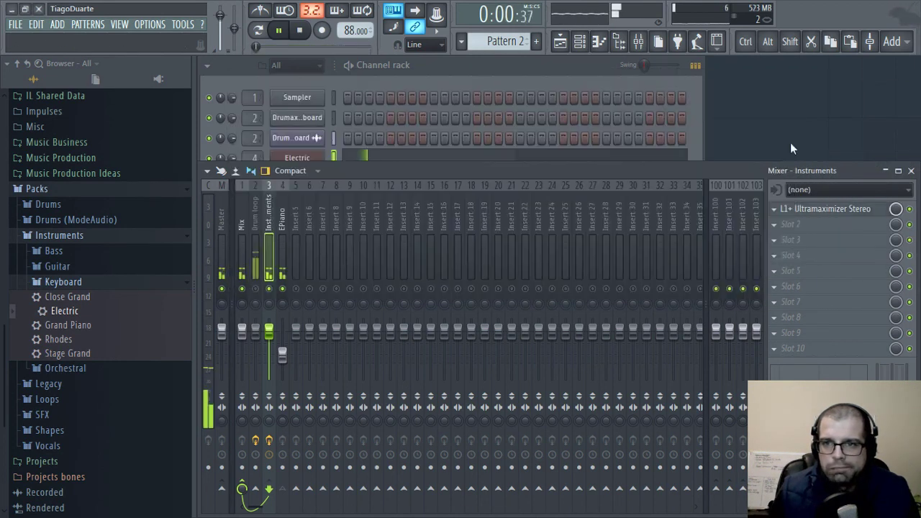
Replace the L1+ Ultramaximizer on the Instruments track with Fruity Love Philter
left_click(774, 209)
mouse_move(787, 224)
mouse_move(733, 271)
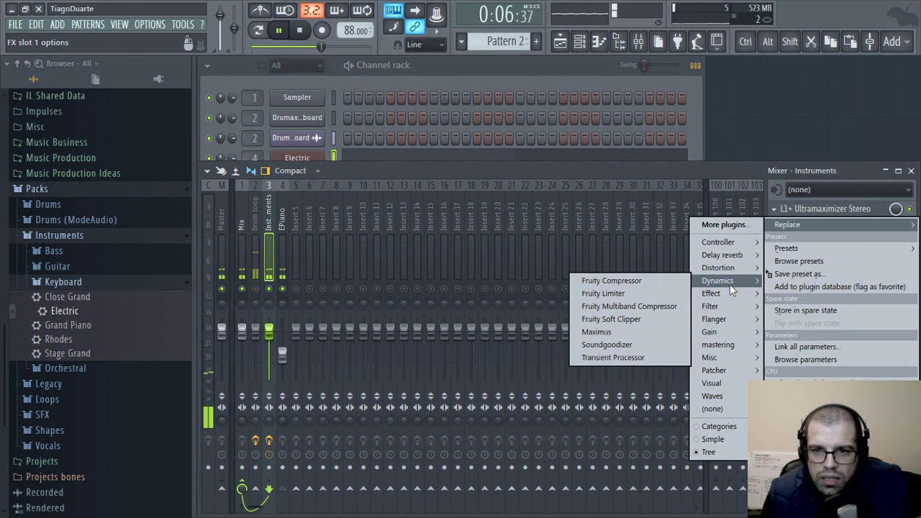
mouse_move(724, 302)
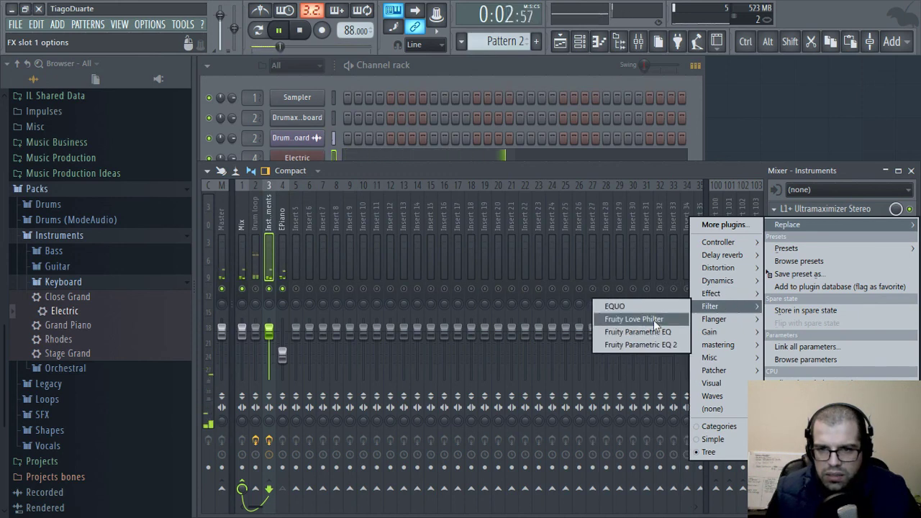
left_click(633, 319)
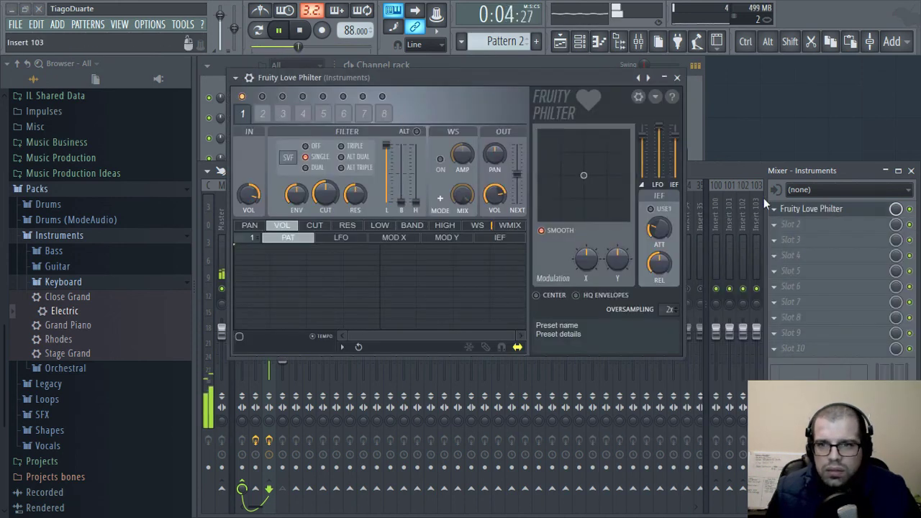
Replace Fruity Love Philter with Fruity Chorus, set its depth to about 2.15 ms and lower its mix level
left_click(774, 209)
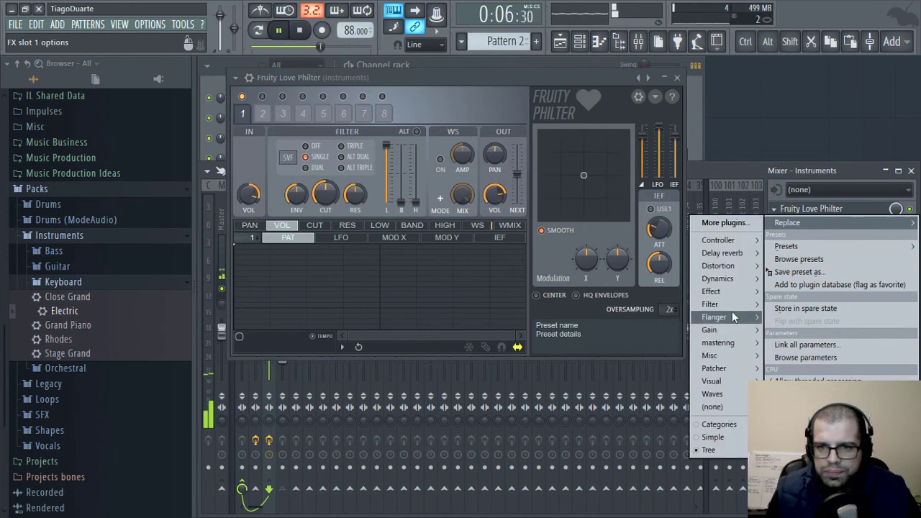
mouse_move(727, 318)
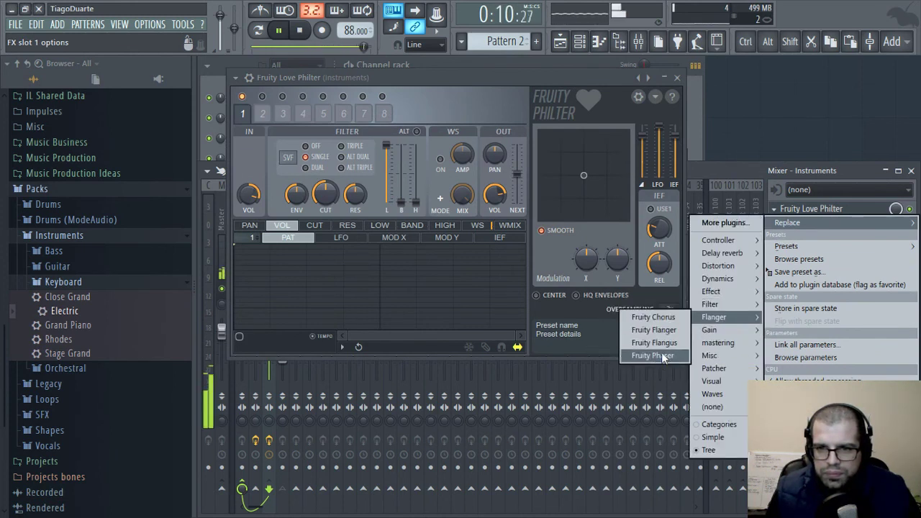
left_click(653, 317)
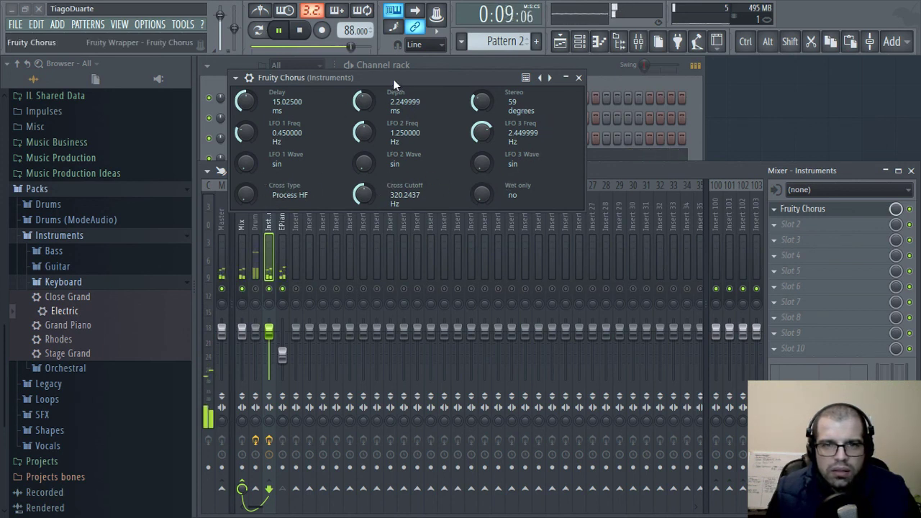
left_click_drag(367, 101, 367, 124)
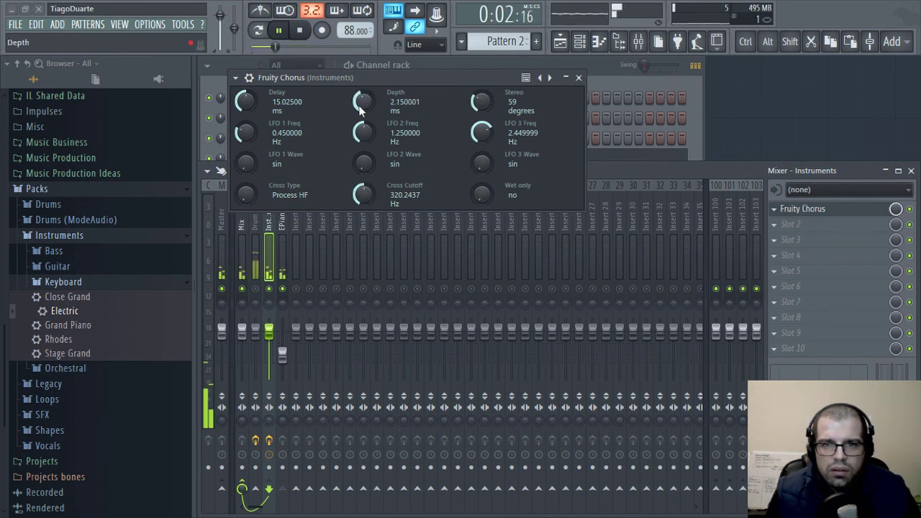
left_click_drag(896, 209, 896, 248)
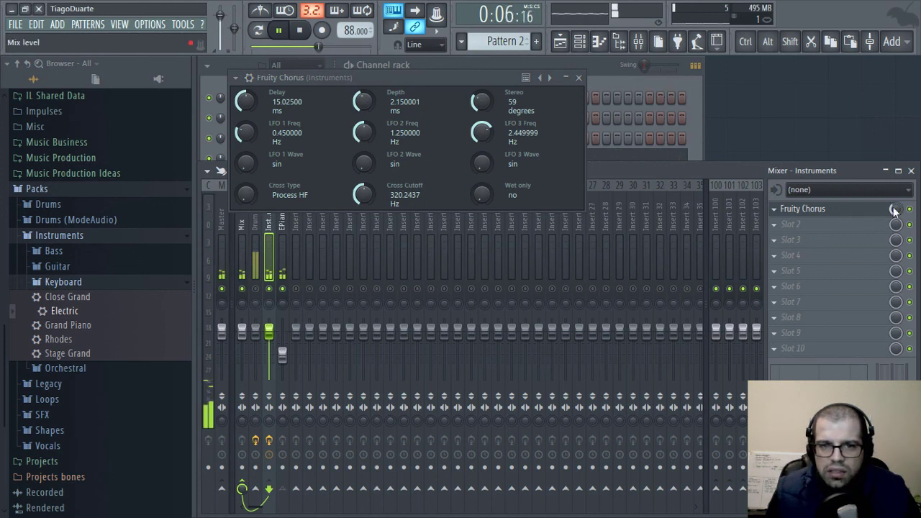
Add Fruity Flanger to the second effect slot of the Instruments track
left_click(799, 224)
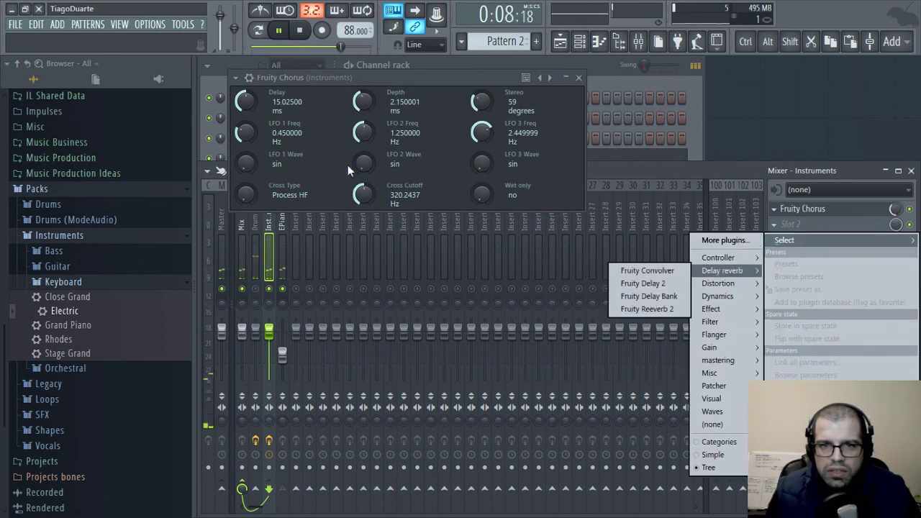
mouse_move(726, 338)
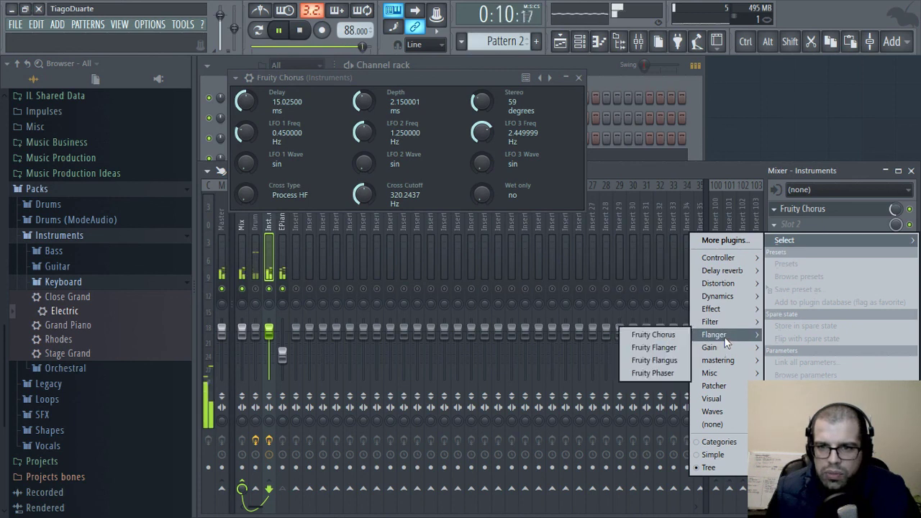
left_click(675, 350)
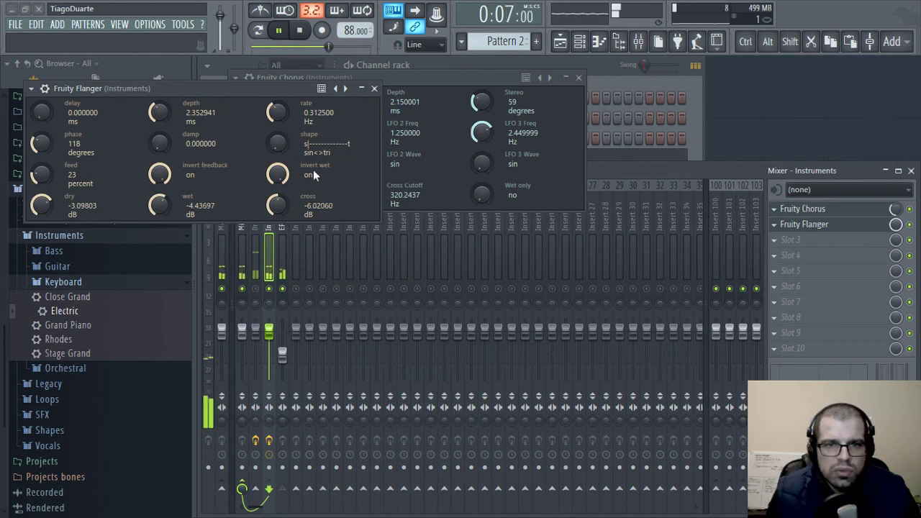
Replace Fruity Flanger with Fruity Flangus in the Instruments track's second effect slot and move its window clear of the browser
left_click(774, 225)
mouse_move(786, 242)
mouse_move(731, 333)
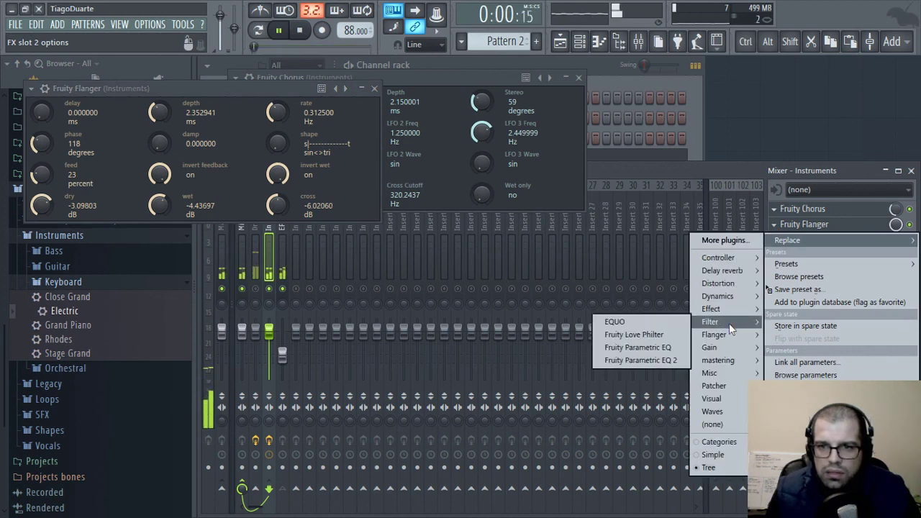
left_click(655, 360)
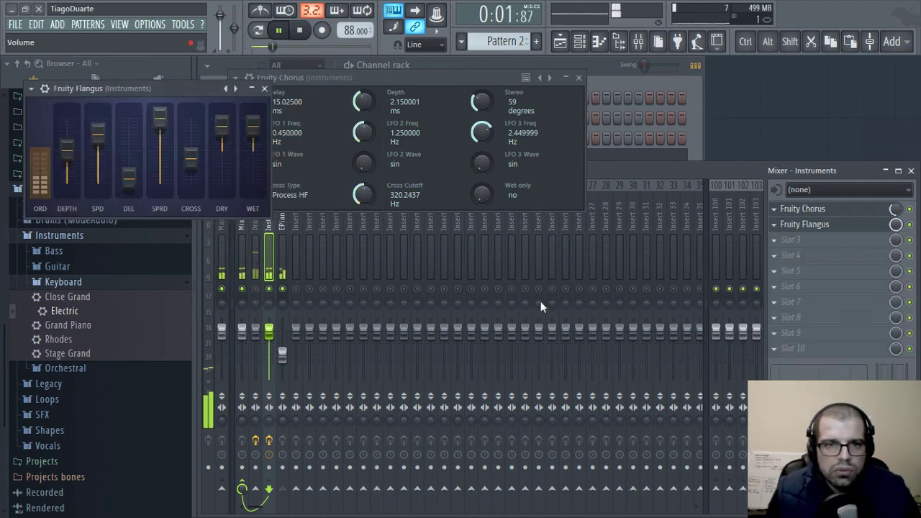
left_click_drag(132, 95, 306, 150)
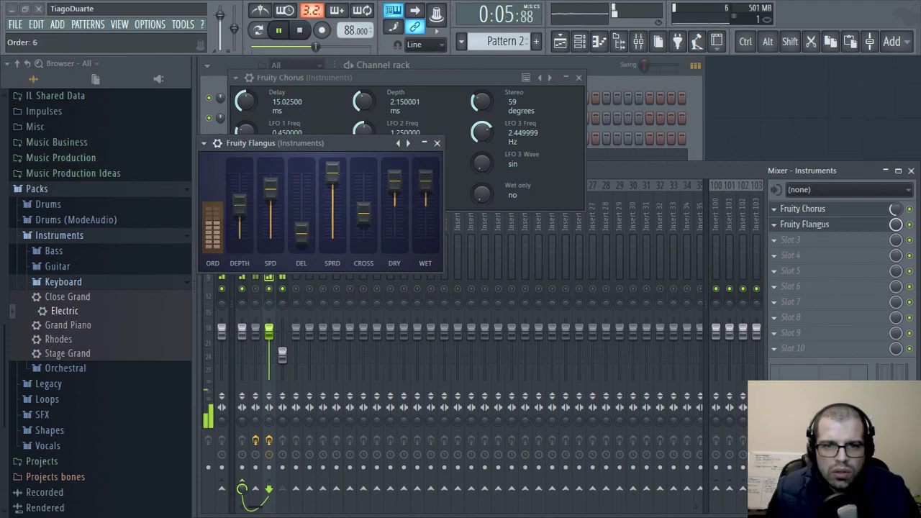
Replace Fruity Flangus with Fruity Phaser, setting 3 stages and a stereo phase of 0, and raise its feedback
right_click(785, 224)
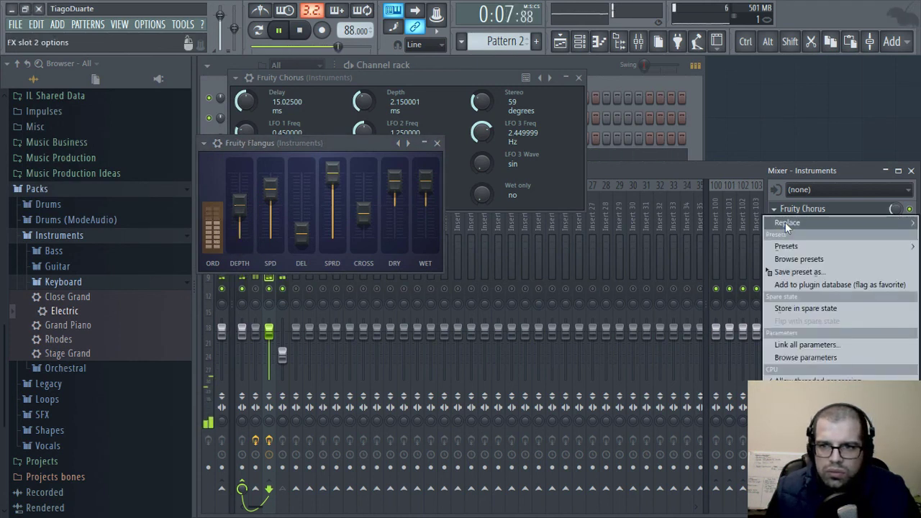
mouse_move(785, 222)
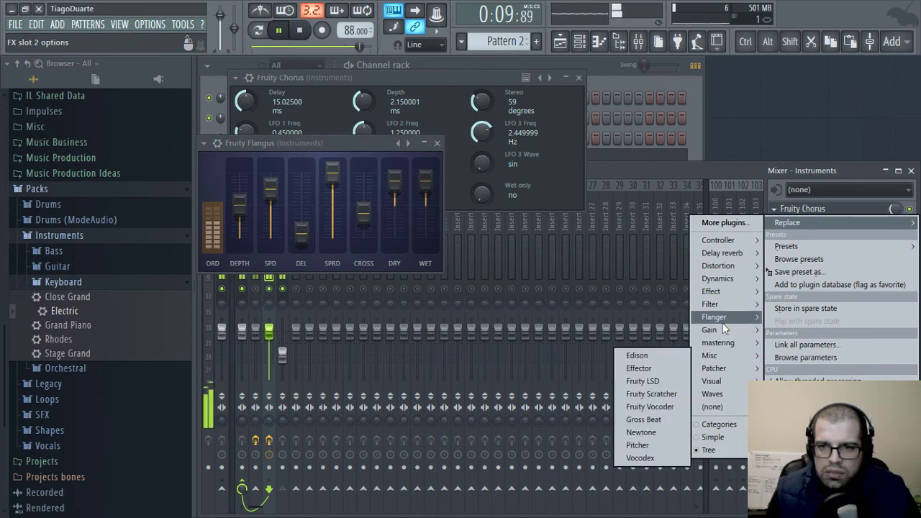
mouse_move(729, 321)
left_click(653, 356)
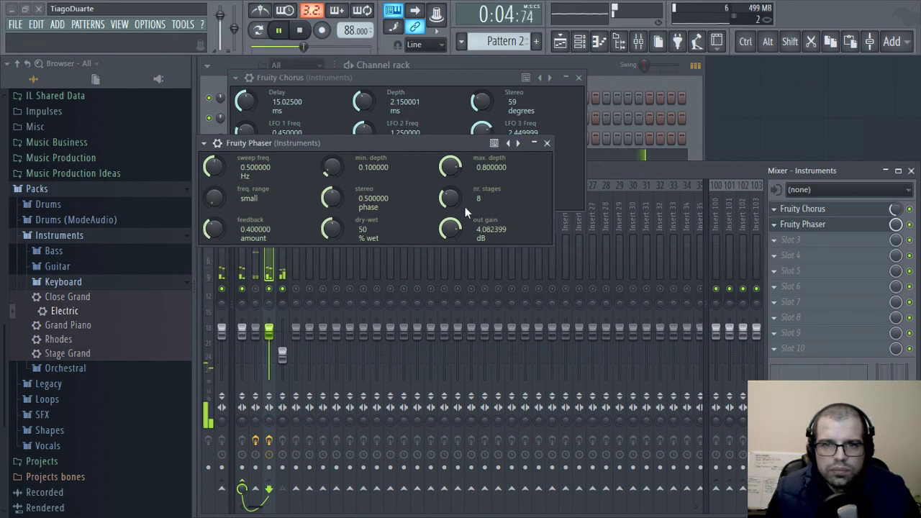
left_click_drag(454, 201, 454, 222)
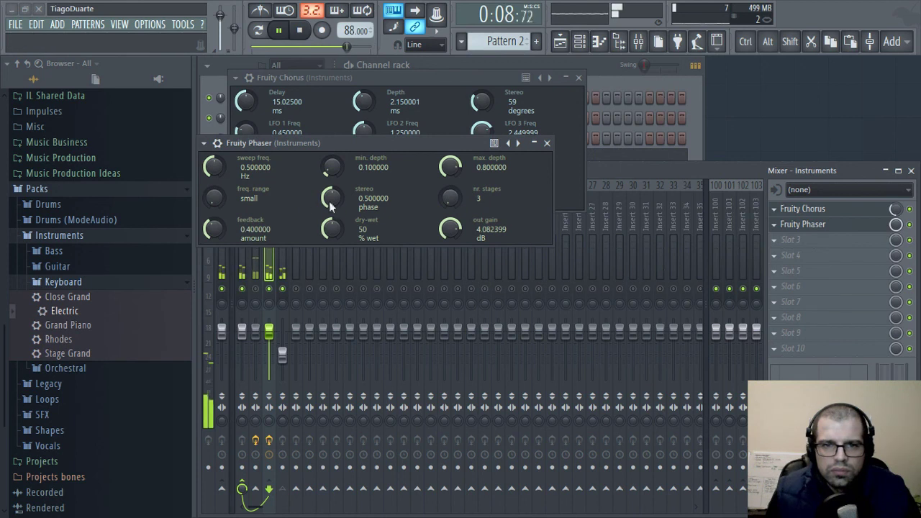
mouse_move(331, 202)
left_mouse_down()
mouse_move(330, 237)
mouse_move(332, 136)
mouse_move(332, 209)
left_mouse_up()
mouse_move(214, 197)
left_mouse_down()
mouse_move(213, 173)
mouse_move(214, 201)
left_mouse_up()
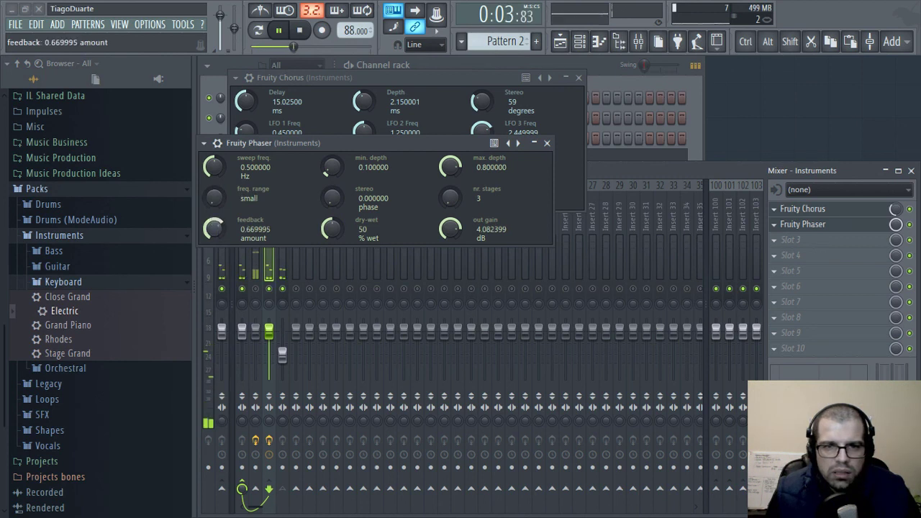
Replace Fruity Phaser with Fruity LSD in the Instruments track's second effect slot
left_click(774, 224)
mouse_move(794, 238)
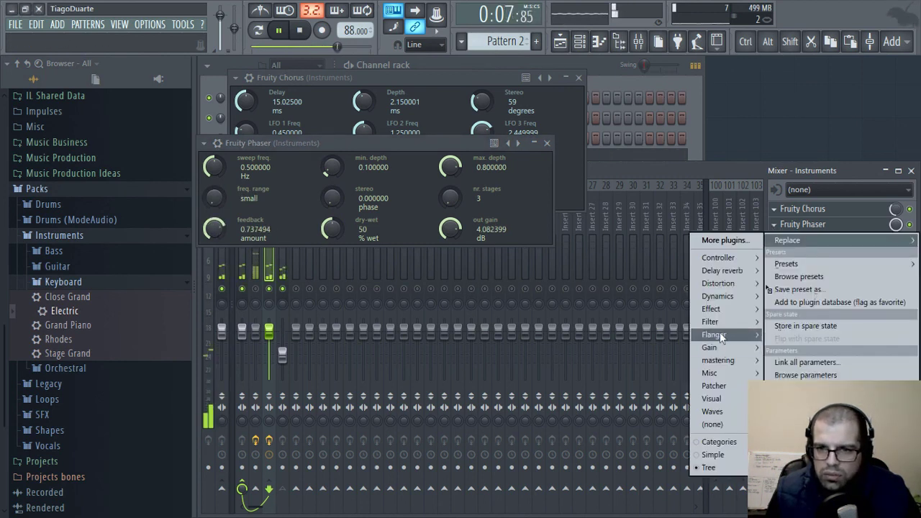
mouse_move(719, 323)
mouse_move(726, 348)
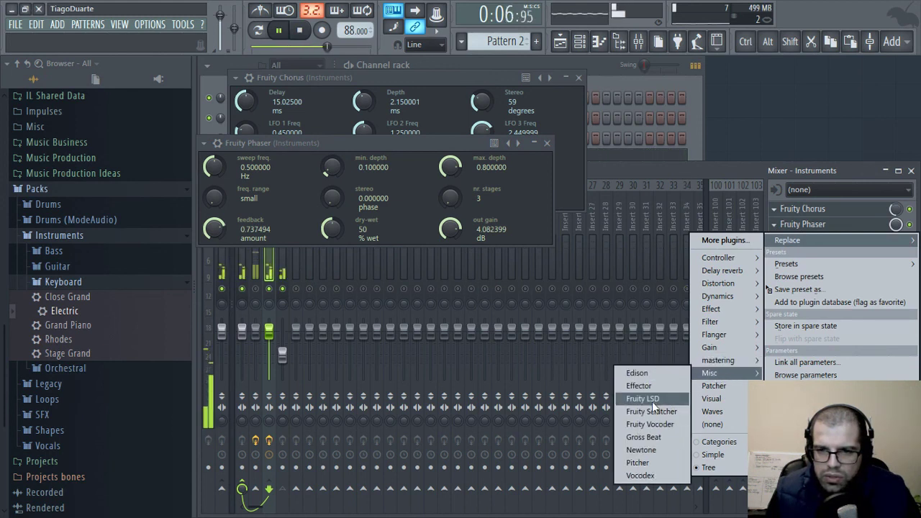
left_click(651, 399)
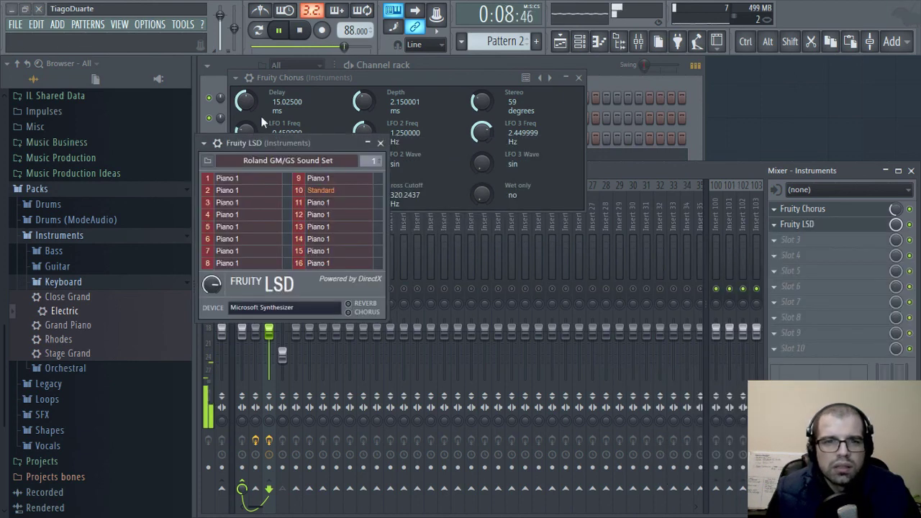
Replace Fruity LSD with Effector on the Instruments track and switch the Effector to its Lo-Fi effect
left_click(786, 225)
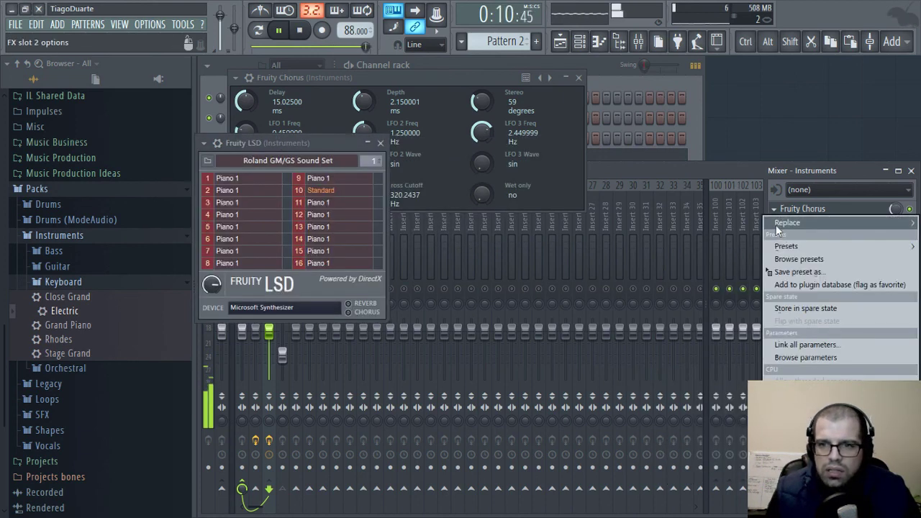
mouse_move(783, 224)
mouse_move(724, 356)
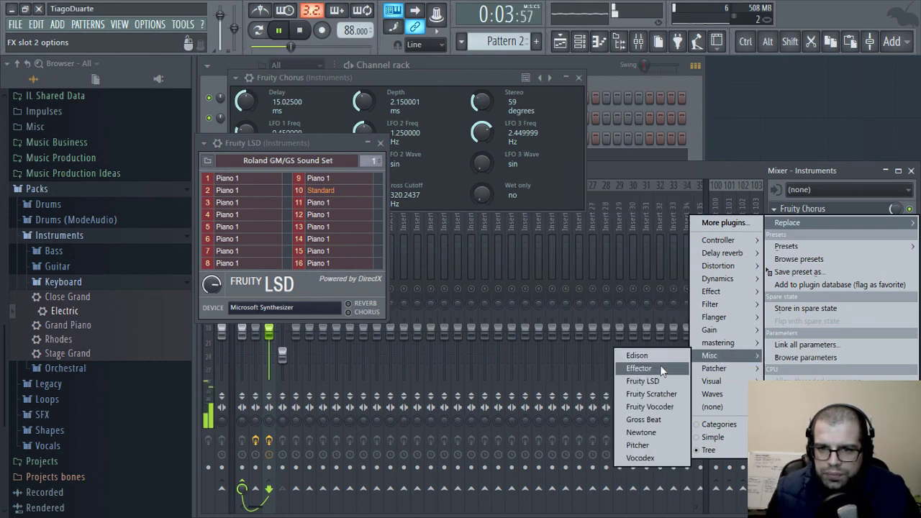
left_click(660, 367)
left_click_drag(312, 158, 378, 96)
left_click_drag(465, 249, 522, 369)
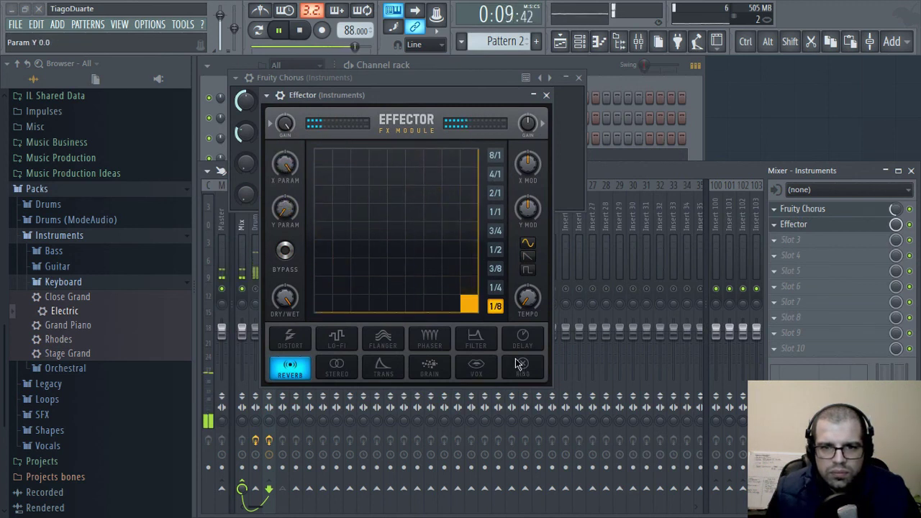
left_click(432, 180)
left_click(337, 338)
Try Lo-Fi with the X parameter at minimum, Y at maximum and an 8/1 tempo division, leaving the Effector's bypass off
left_click_drag(464, 177, 322, 150)
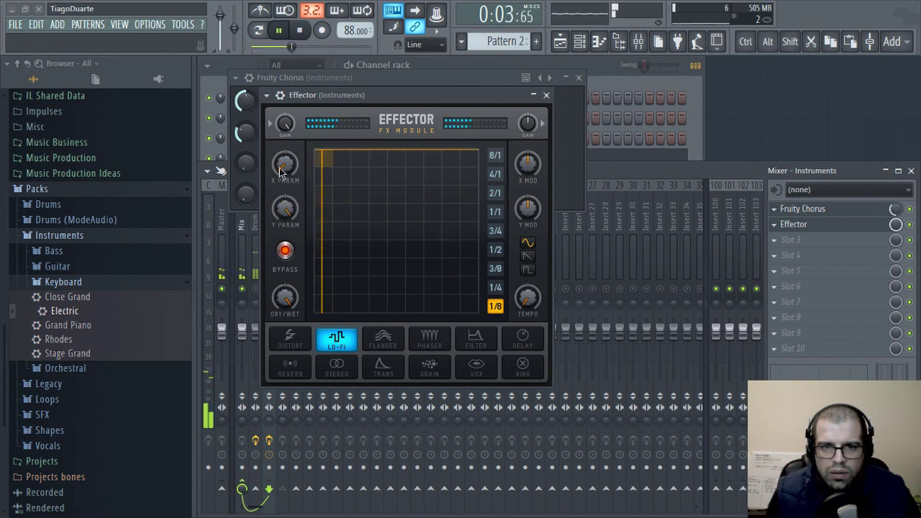
left_click_drag(281, 170, 527, 202)
left_click(495, 156)
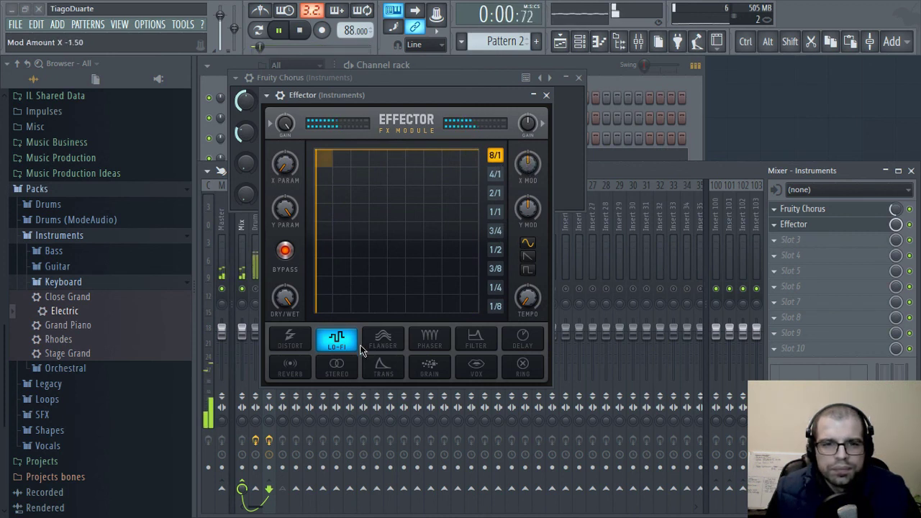
left_click(302, 344)
left_click(327, 350)
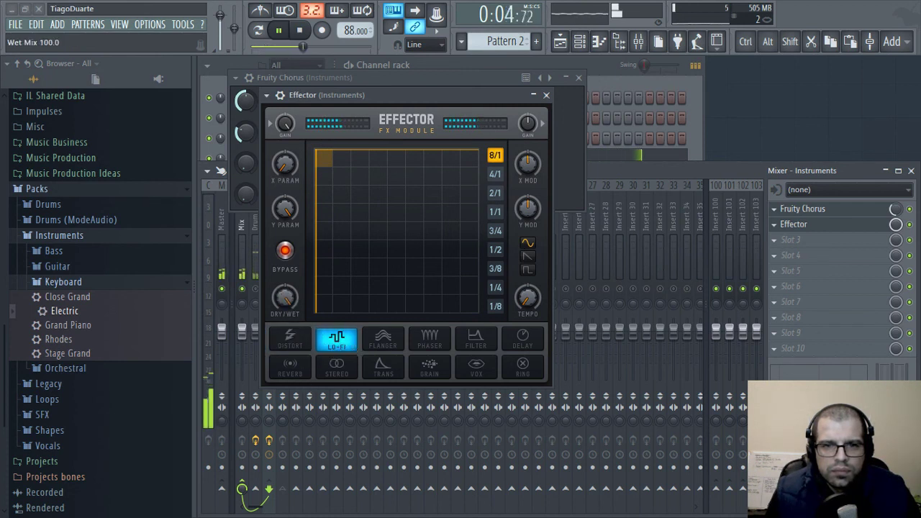
left_click(285, 252)
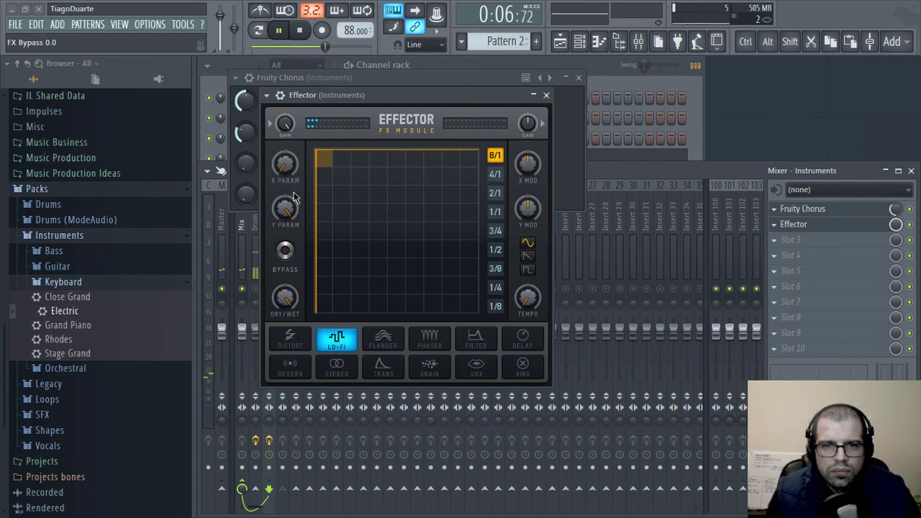
Set the Effector's tempo division to 1/8 with low X and Y parameters, and close the Effector and Fruity Chorus windows
left_click_drag(285, 164, 285, 140)
left_click_drag(286, 208, 286, 279)
left_click(501, 310)
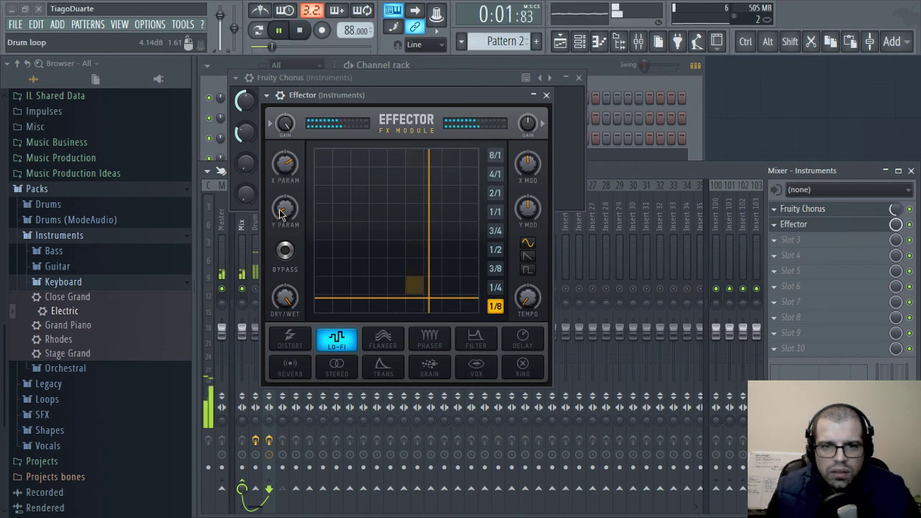
left_click_drag(282, 213, 285, 196)
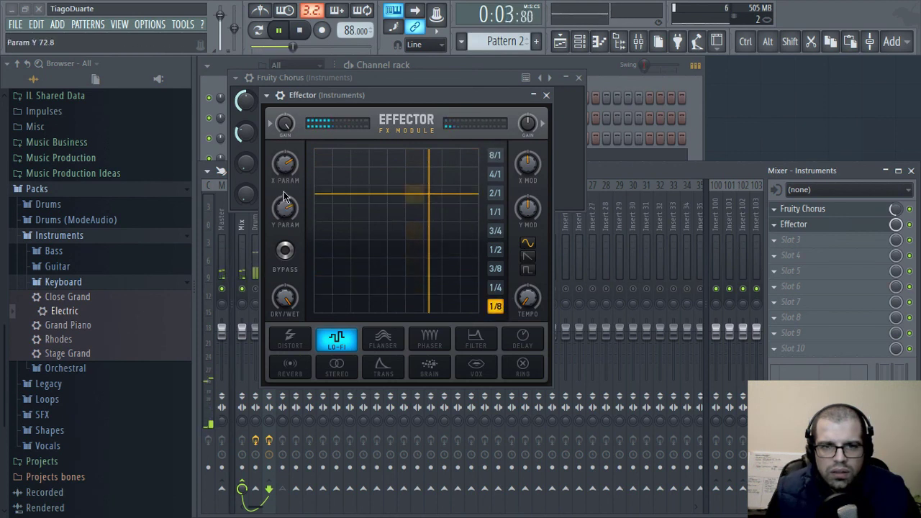
left_click_drag(285, 164, 294, 244)
scroll(281, 168, "up", 3)
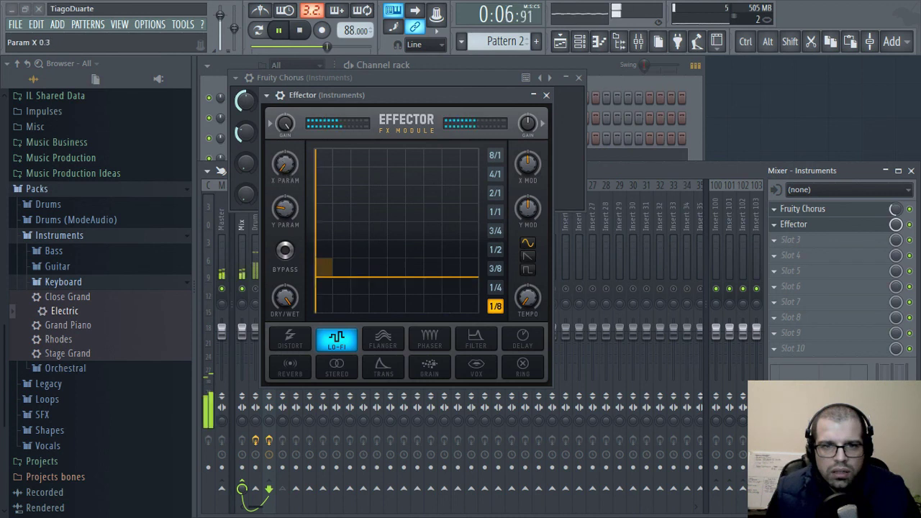
mouse_move(285, 164)
left_mouse_down()
mouse_move(284, 154)
mouse_move(287, 178)
left_mouse_up()
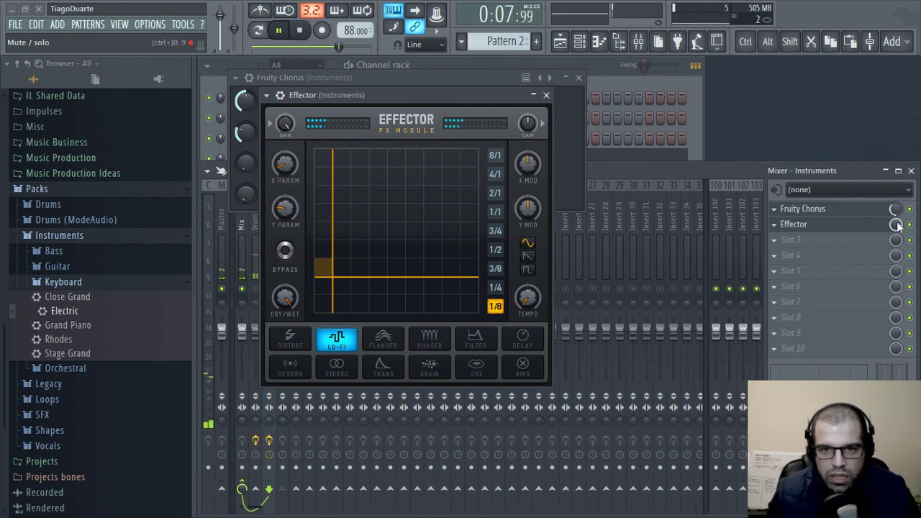
left_click(546, 95)
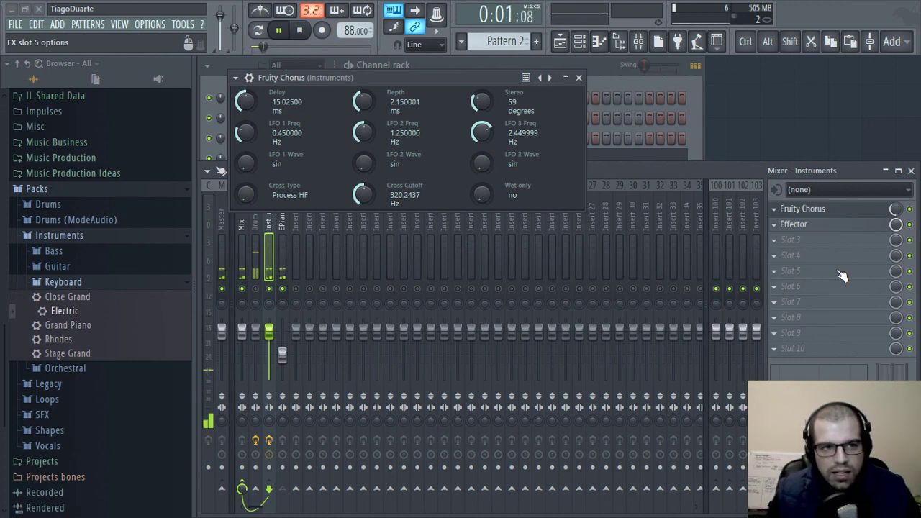
left_click(579, 77)
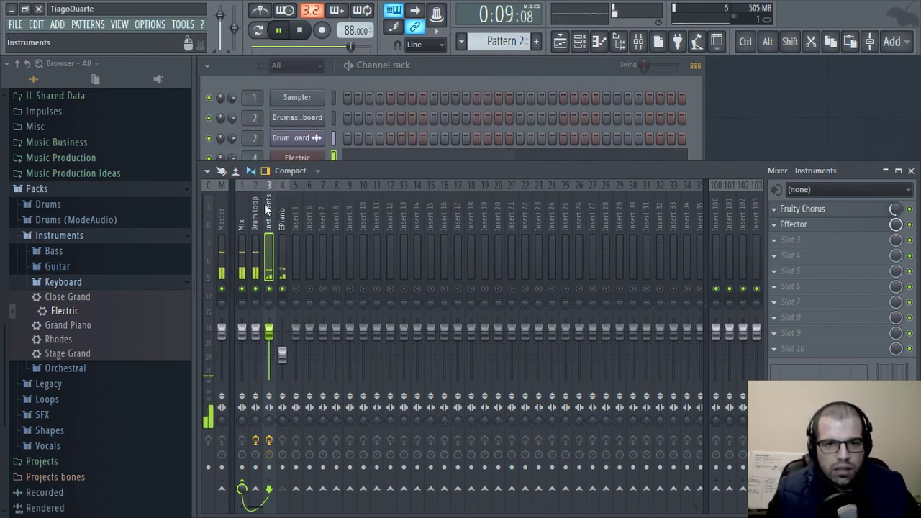
Add the Classic 80 bass from the Instruments pack as a new channel and close its plugin window
left_click(281, 353)
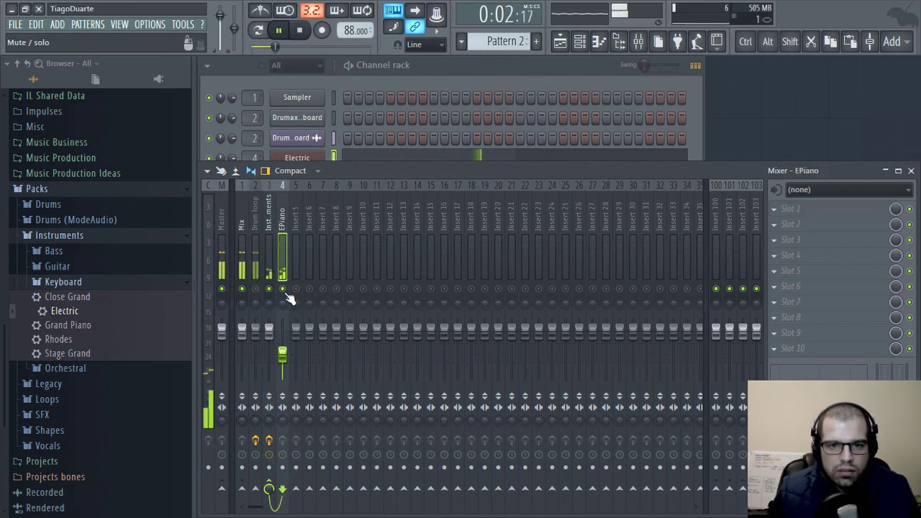
left_click(437, 81)
left_click(298, 192)
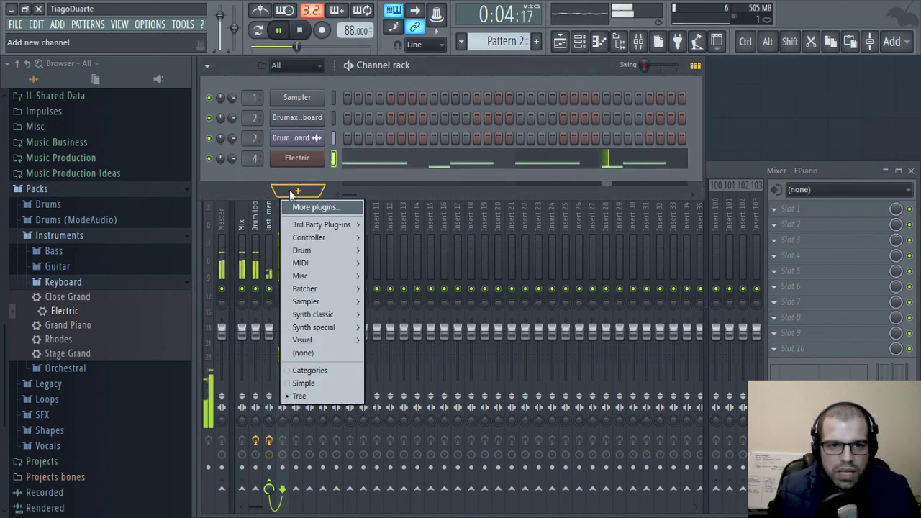
left_click(221, 189)
left_click(59, 235)
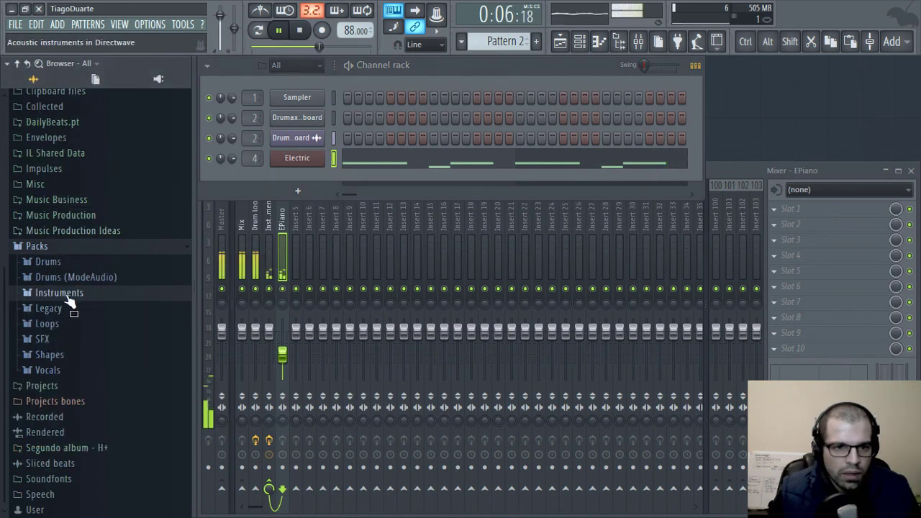
left_click(64, 293)
left_click(53, 309)
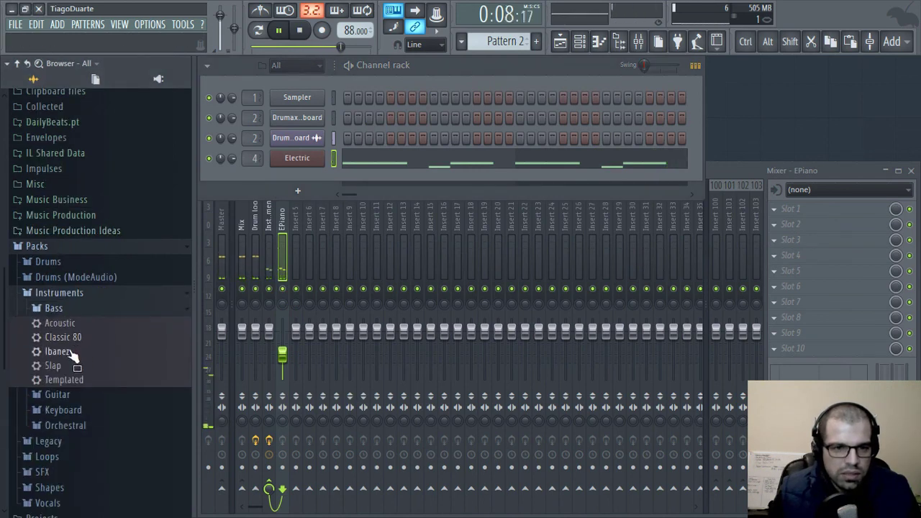
left_click_drag(65, 337, 308, 176)
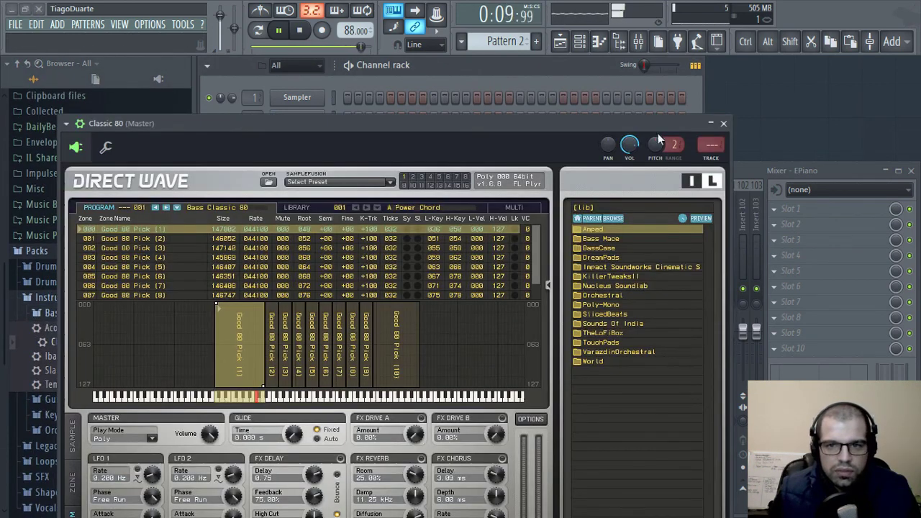
left_click(724, 123)
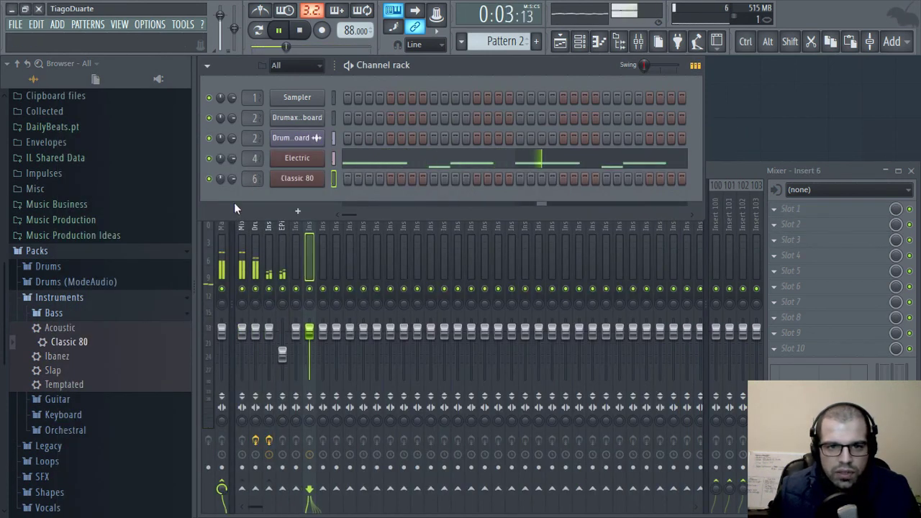
Route mixer Insert 5 to the Instruments track only and assign the Classic 80 channel to mixer track 5
left_click(292, 229)
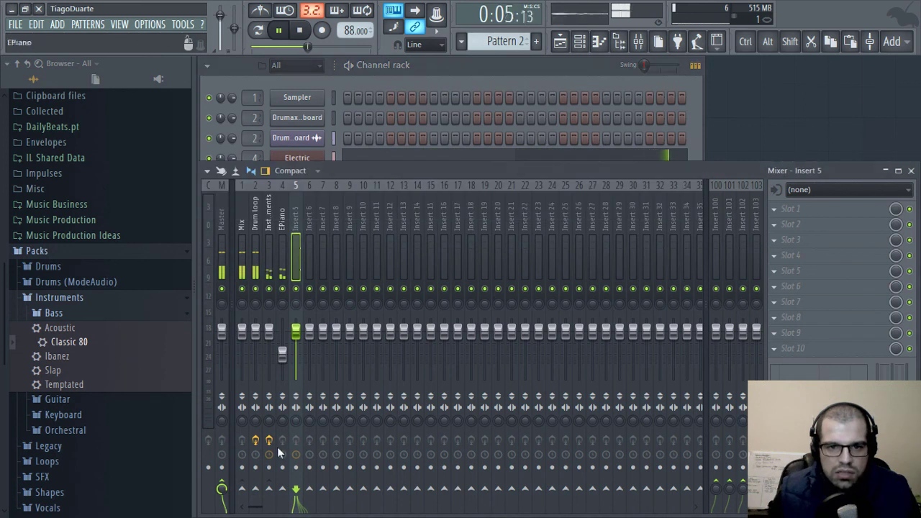
right_click(269, 490)
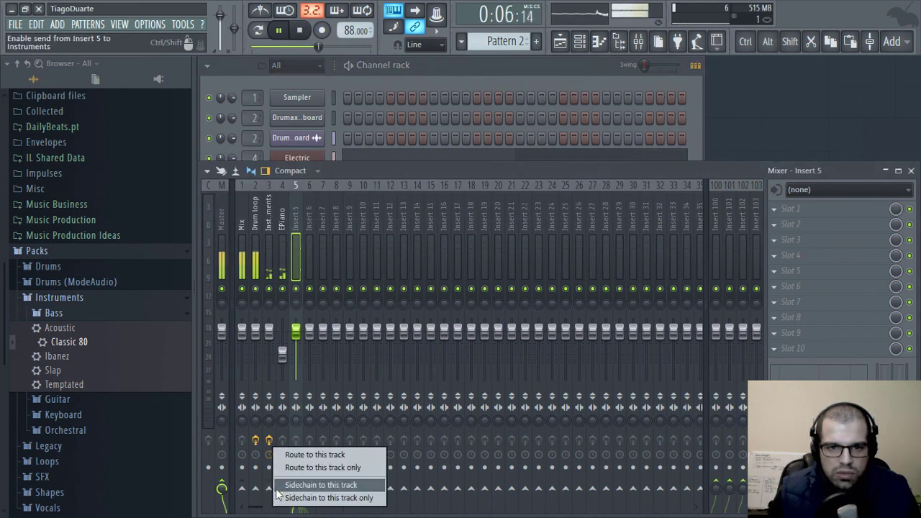
left_click(322, 468)
left_click(266, 213)
left_click(488, 82)
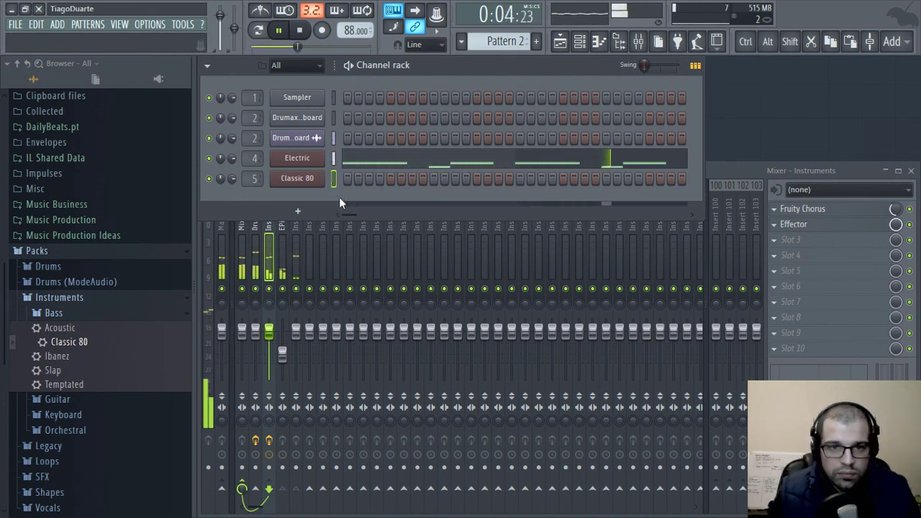
Open the Classic 80 channel's piano roll around octaves 3 and 4
right_click(306, 183)
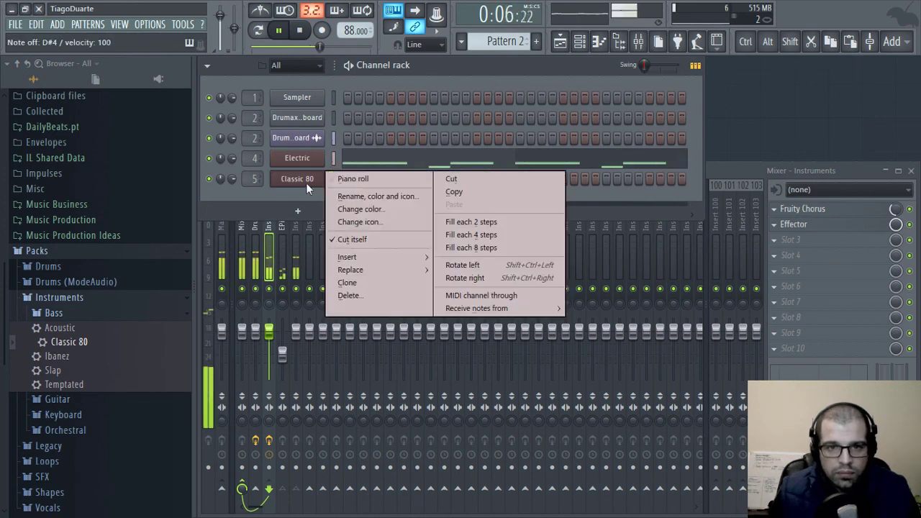
left_click(352, 178)
scroll(274, 321, "up", 2)
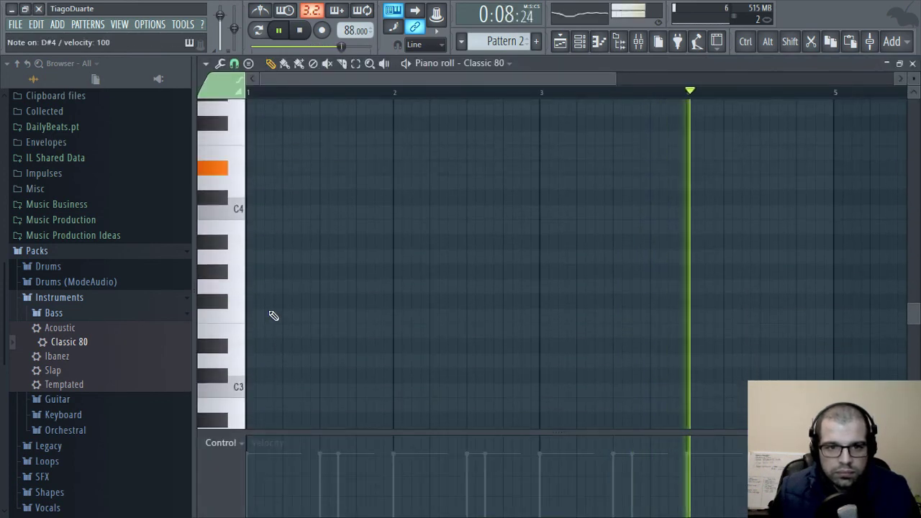
Draw the first-bar bass notes: a four-step D#4 at the start, and two-step C#4 and D#4 notes from beat 3
scroll(274, 316, "up", 3)
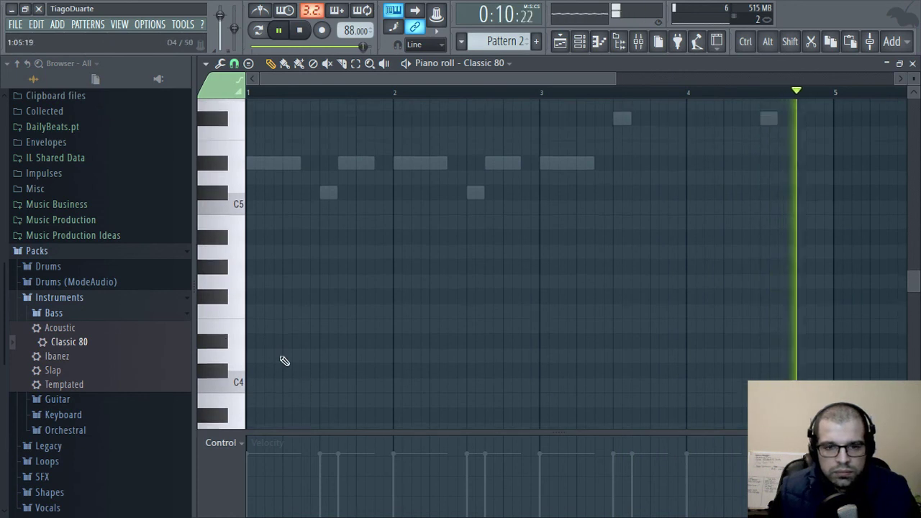
mouse_move(282, 360)
left_mouse_down()
mouse_move(163, 374)
mouse_move(261, 358)
mouse_move(262, 335)
left_mouse_up()
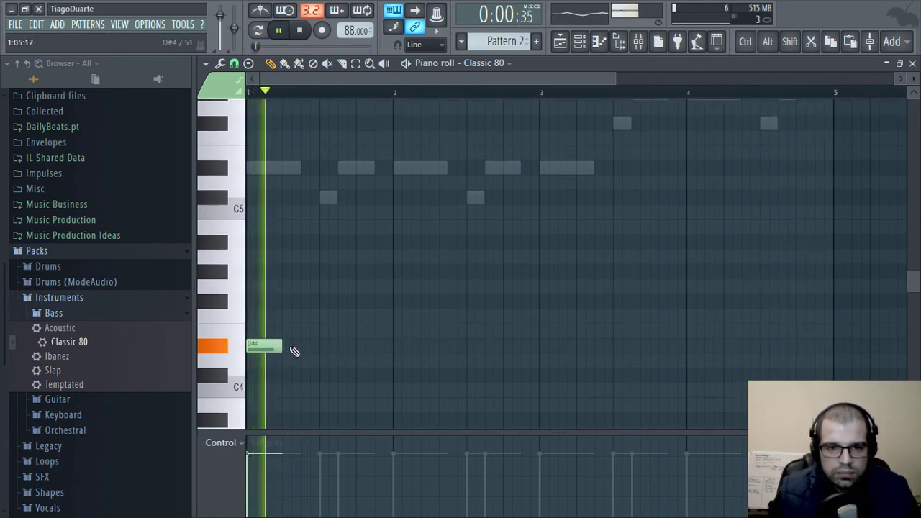
left_click(337, 376)
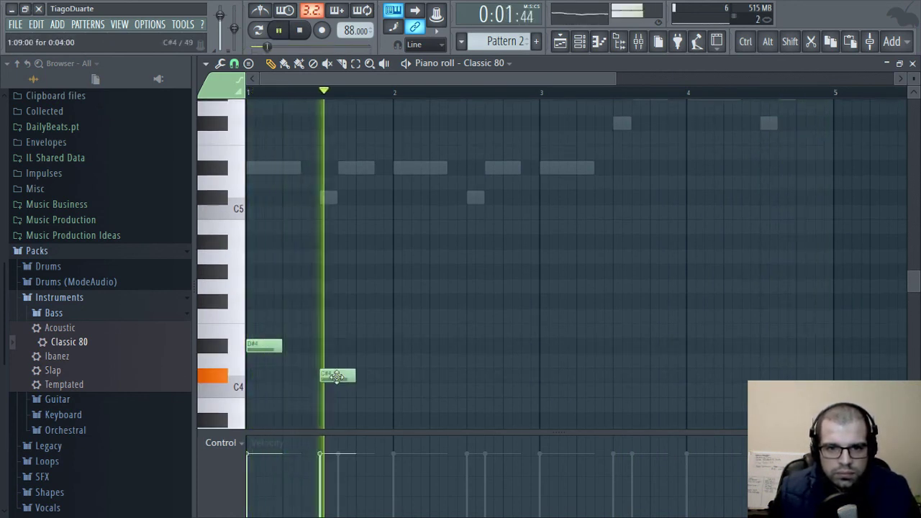
key("space")
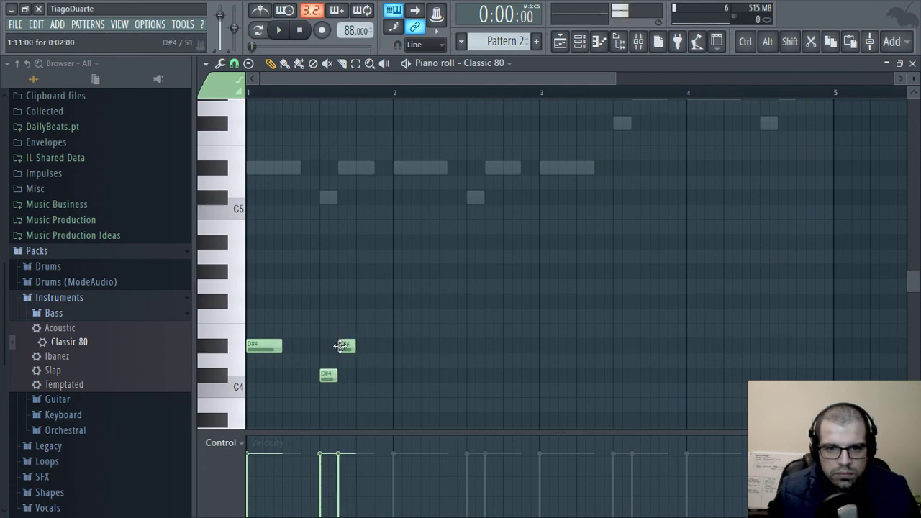
key("space")
Duplicate the first-bar bass notes into bars 2 and 3, and raise bar 3's last two notes to F#4 and G#4
left_click_drag(380, 311, 162, 397)
mouse_move(257, 346)
left_mouse_down()
mouse_move(617, 346)
mouse_move(549, 351)
left_mouse_up()
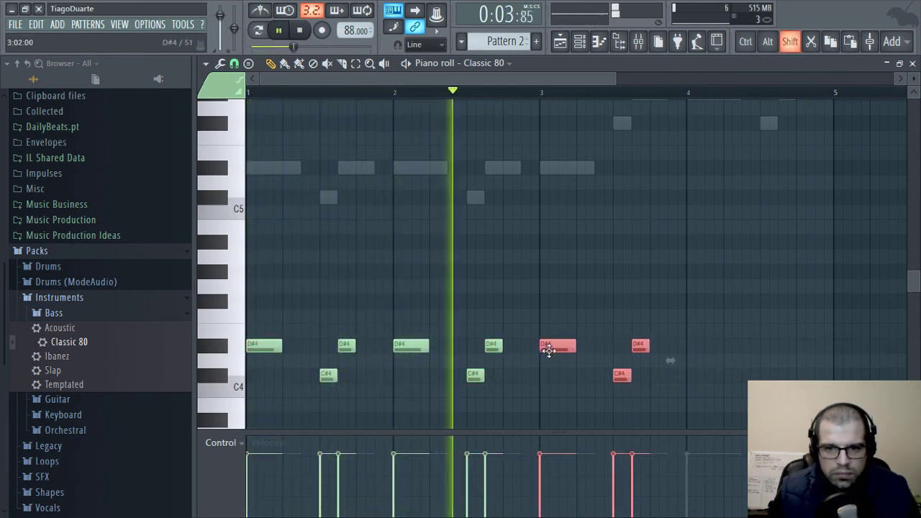
left_click(561, 388, "ctrl")
mouse_move(551, 386)
left_mouse_down()
mouse_move(362, 387)
mouse_move(342, 395)
left_mouse_up()
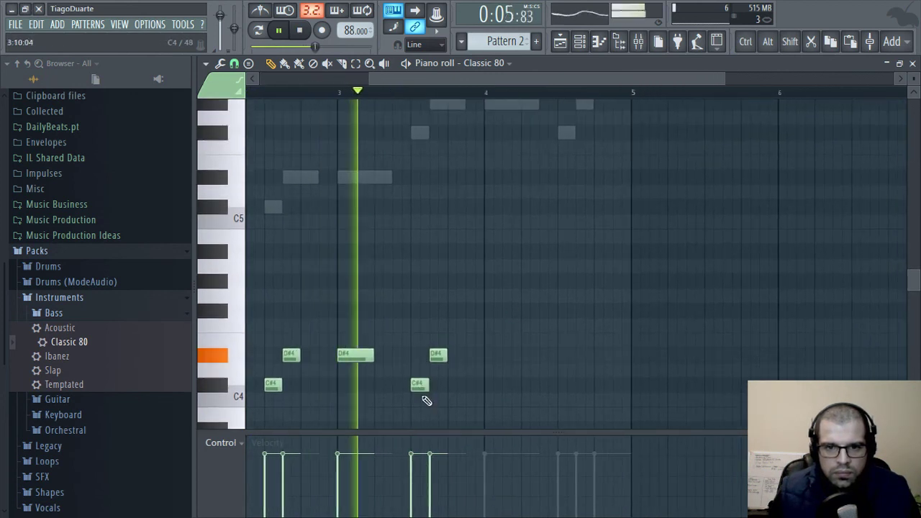
left_click_drag(418, 382, 420, 309)
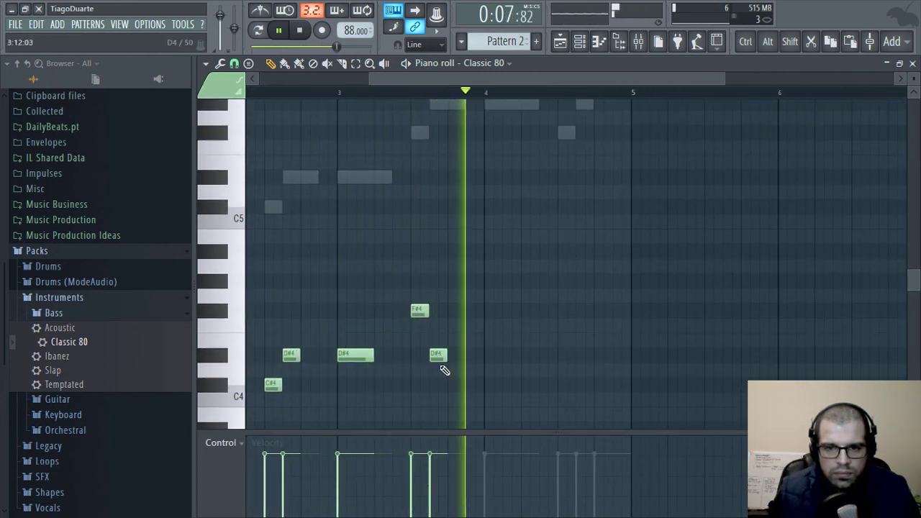
left_click_drag(439, 355, 440, 281)
Add the bar 4 bass notes G#4, F#4, G#4 and a four-step A#4 ending the bar, and close the piano roll
scroll(507, 349, "up", 3)
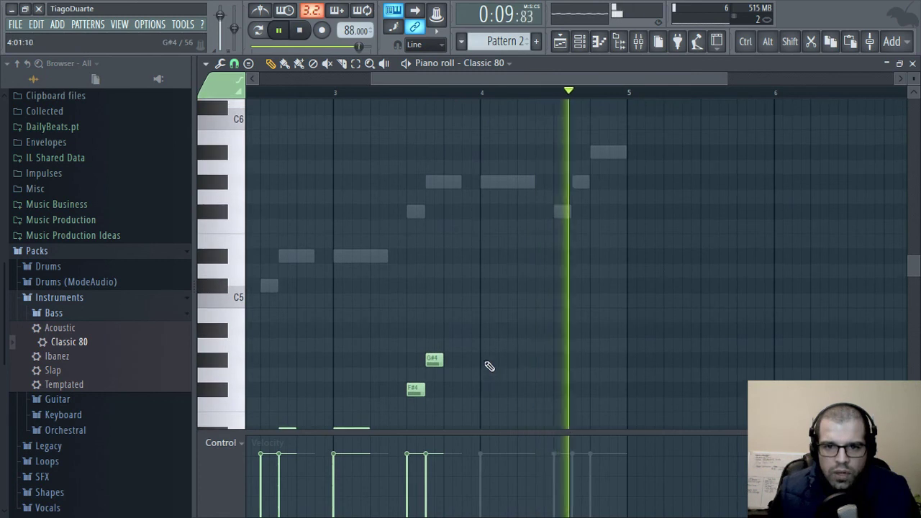
left_click(488, 360)
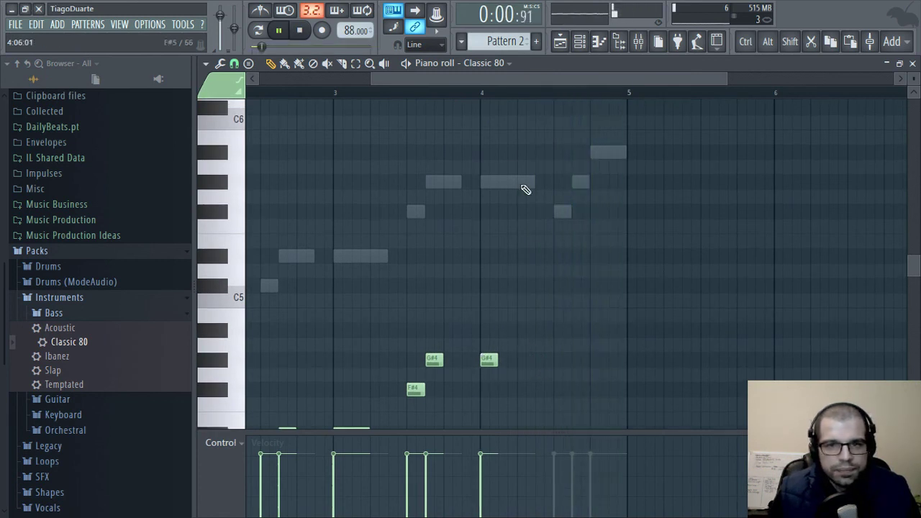
left_click(581, 360)
left_click(599, 330)
left_click_drag(609, 331, 629, 331)
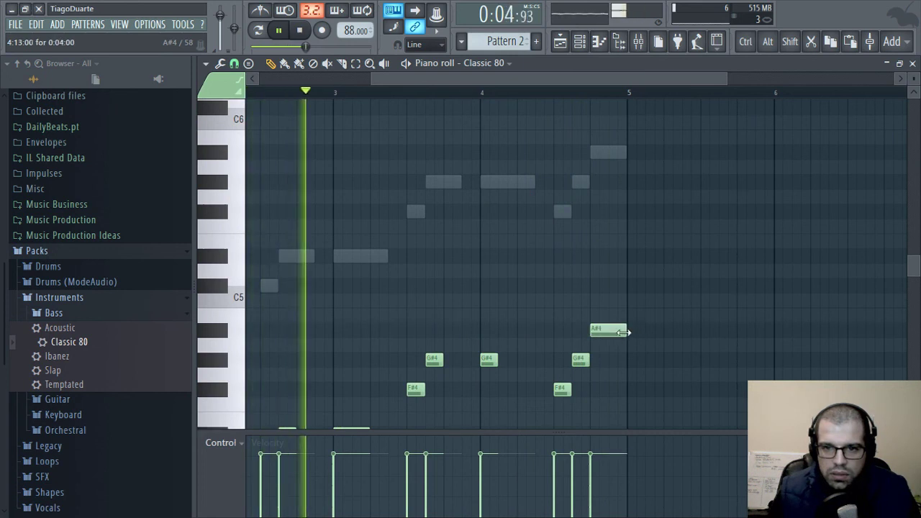
left_click(912, 64)
Rename mixer Insert 5 as Bass and lower its level to about -5.8 dB
left_click(299, 334)
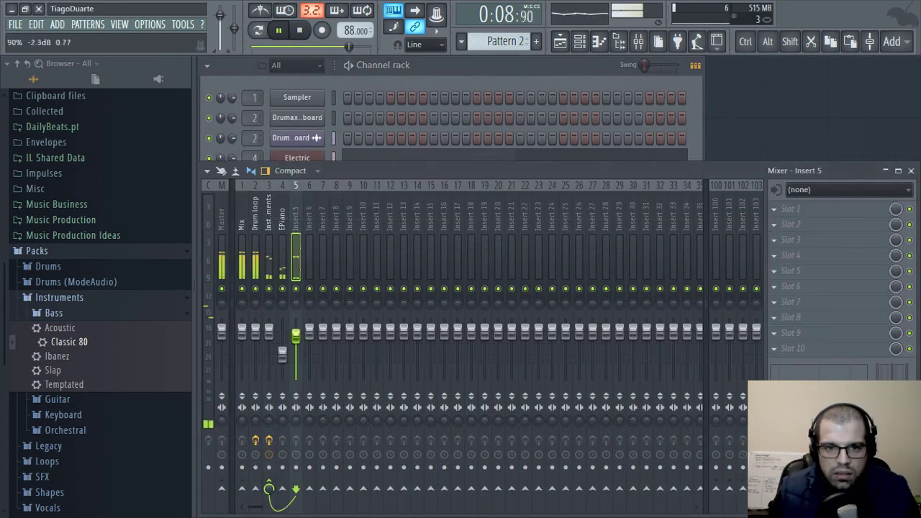
left_click_drag(295, 334, 295, 339)
double_click(296, 217)
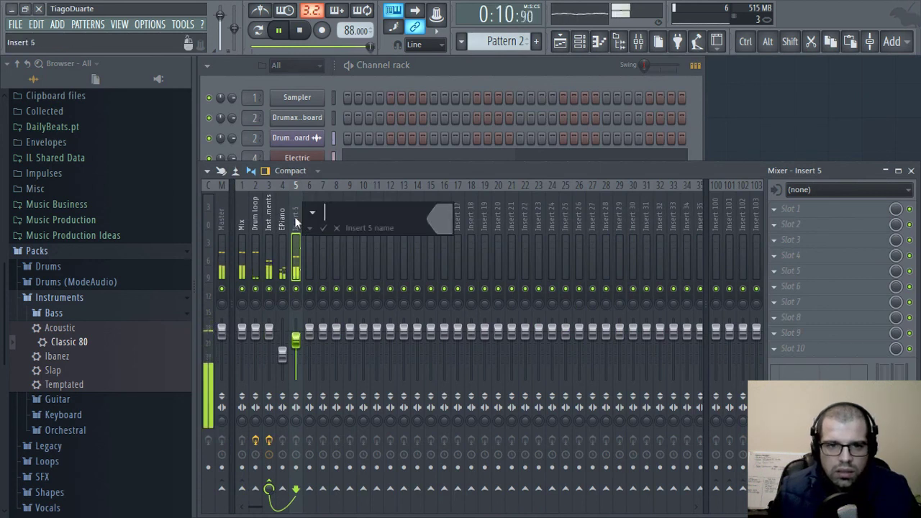
type("Bass")
key("Return")
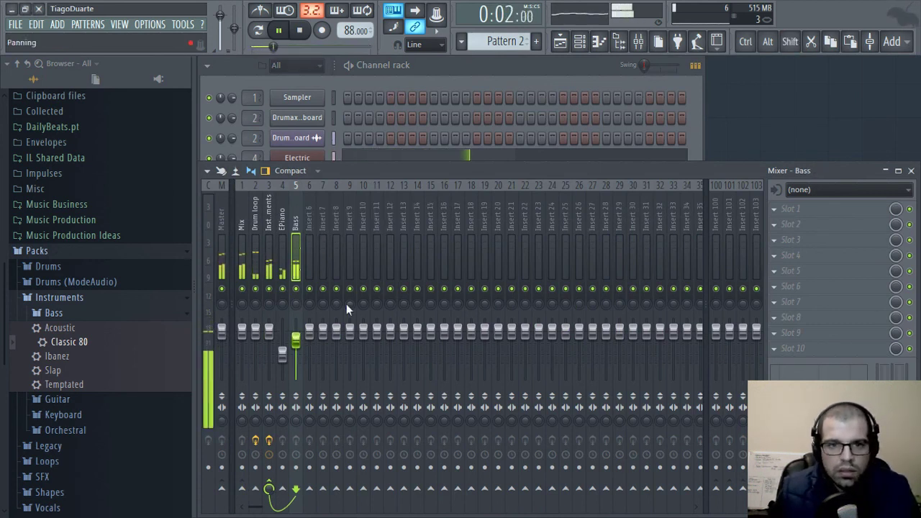
left_click_drag(295, 339, 302, 349)
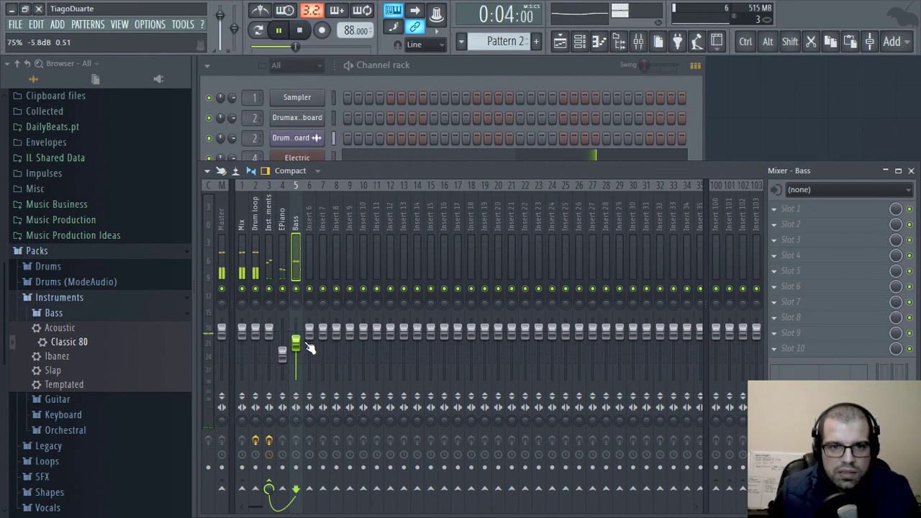
Route the Mix track to Insert 100 instead of the Master, and load the Waves IR-L full Stereo reverb in Insert 100's first slot
left_click(244, 216)
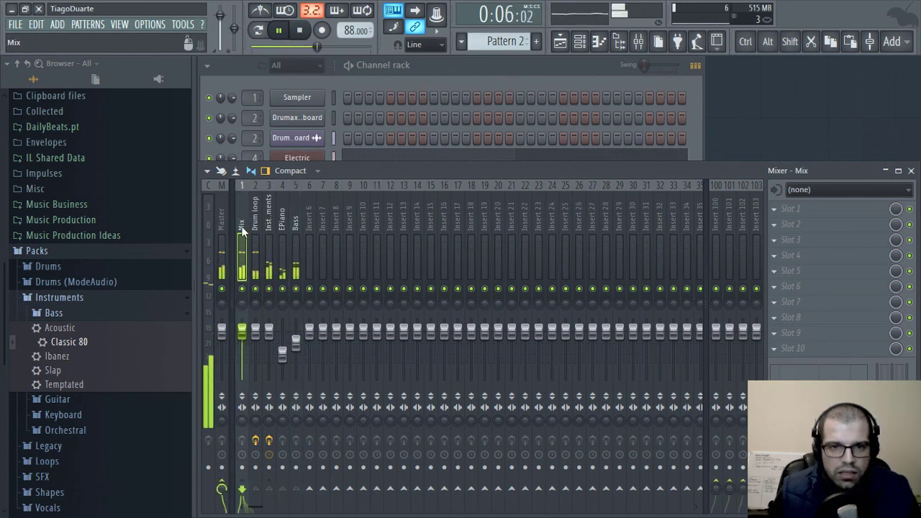
left_click(222, 490)
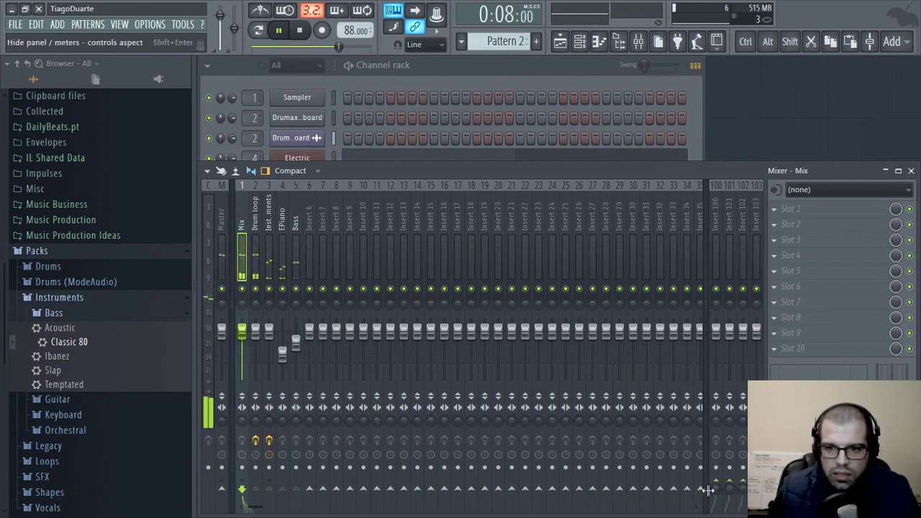
left_click(718, 207)
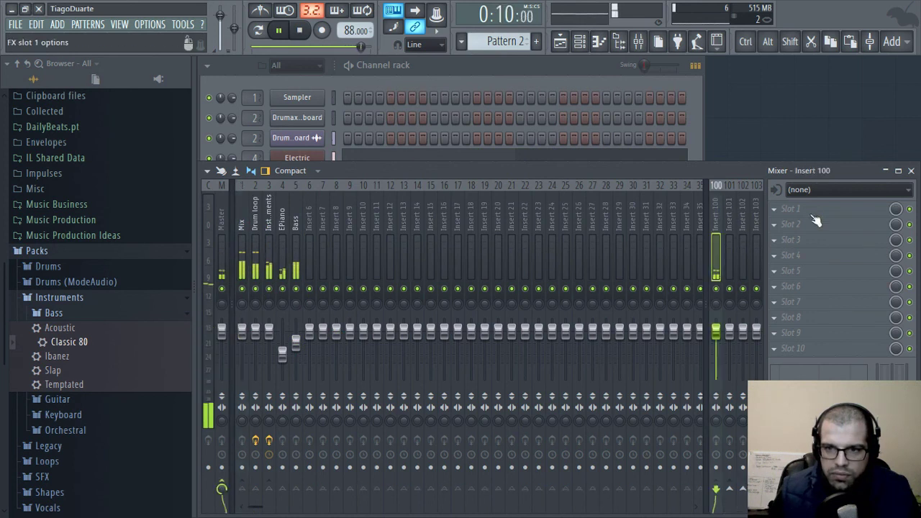
left_click(813, 212)
mouse_move(716, 314)
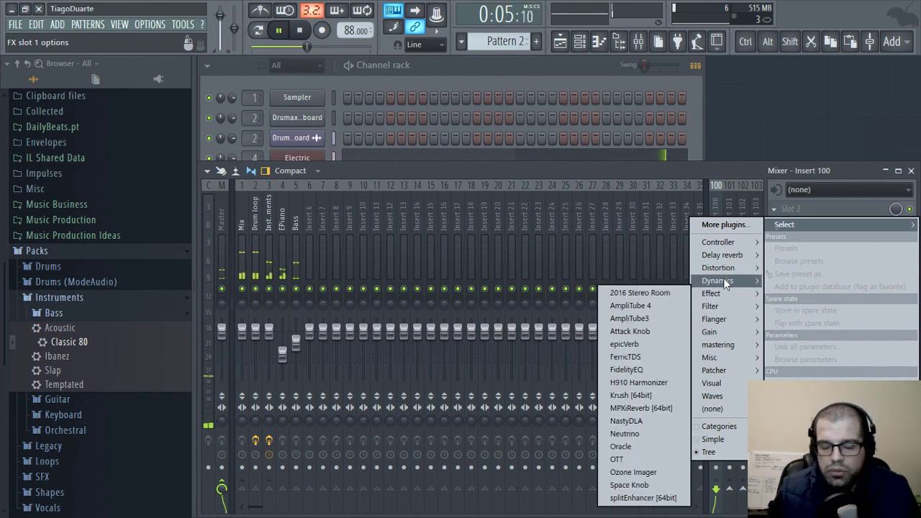
mouse_move(723, 279)
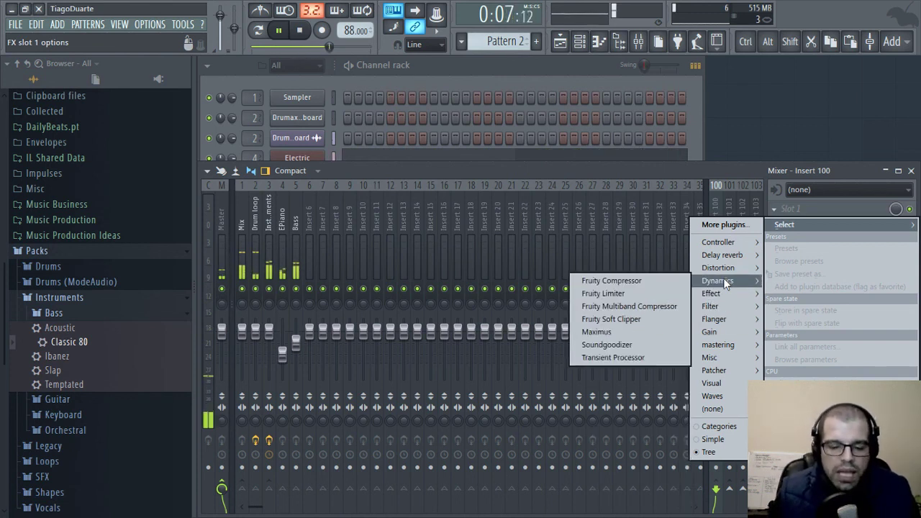
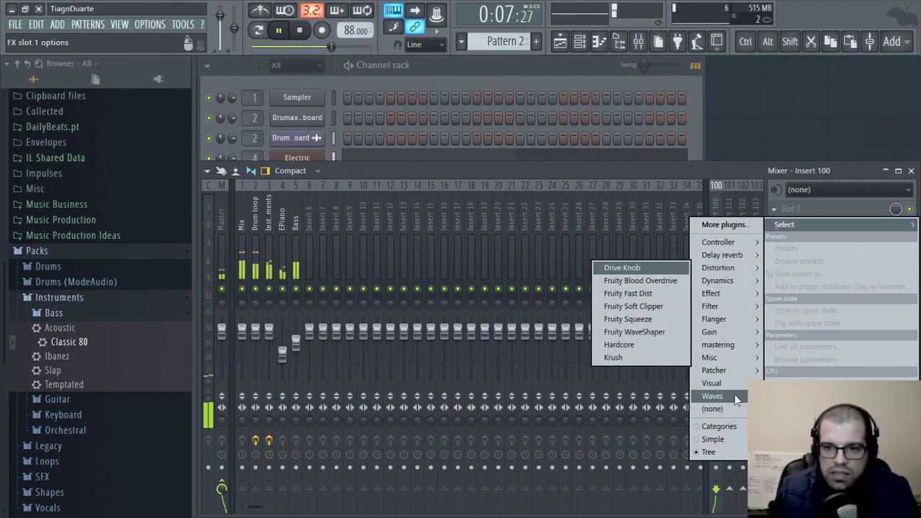
mouse_move(736, 400)
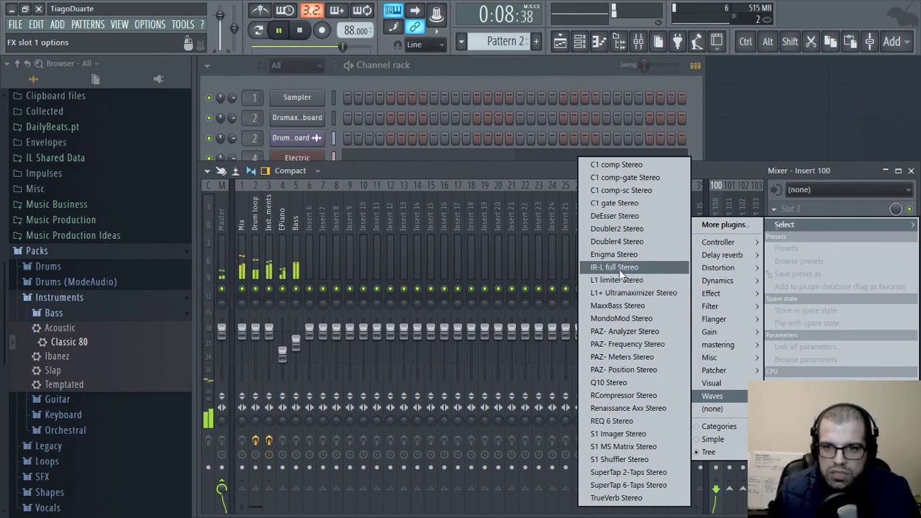
left_click(617, 267)
left_click_drag(252, 98, 367, 85)
Load FidelityEQ after the reverb on Insert 100, enable its high-pass at about 583 Hz, and close both plugin windows
left_click(808, 224)
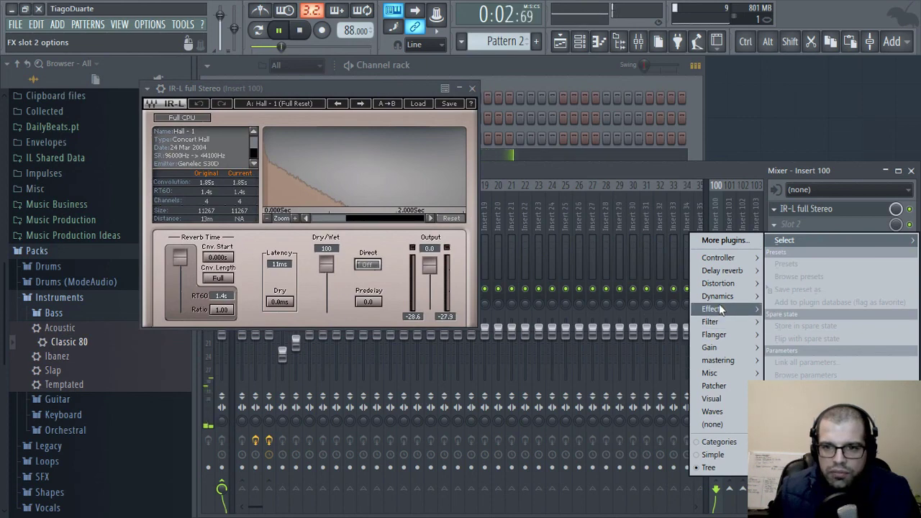
left_click(637, 372)
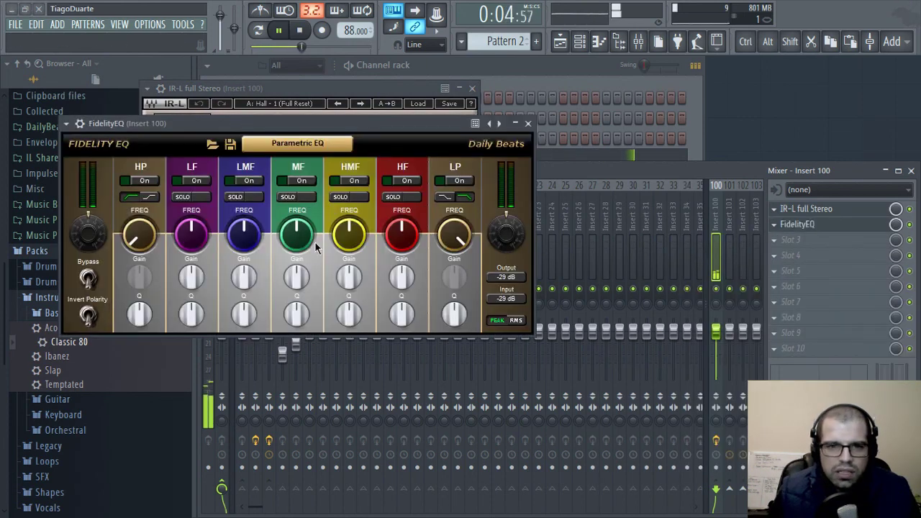
left_click_drag(215, 126, 368, 147)
left_click(297, 205)
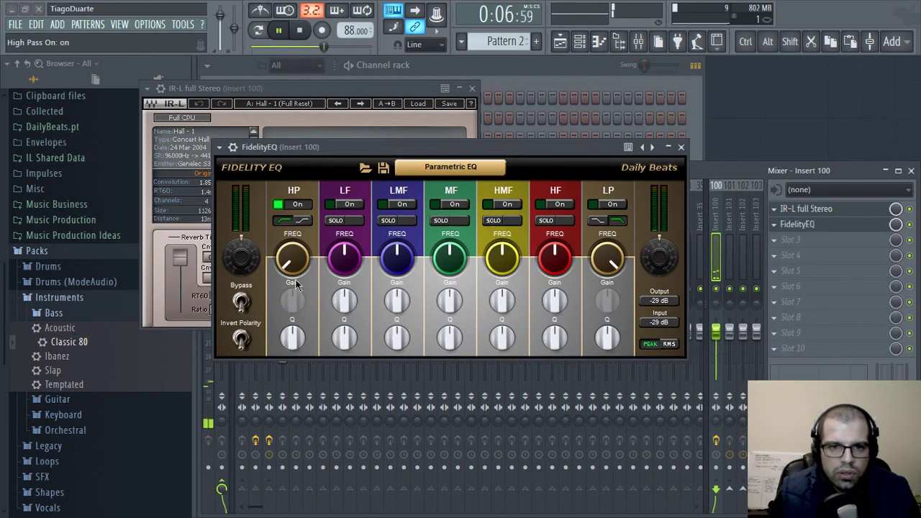
left_click_drag(299, 277, 301, 257)
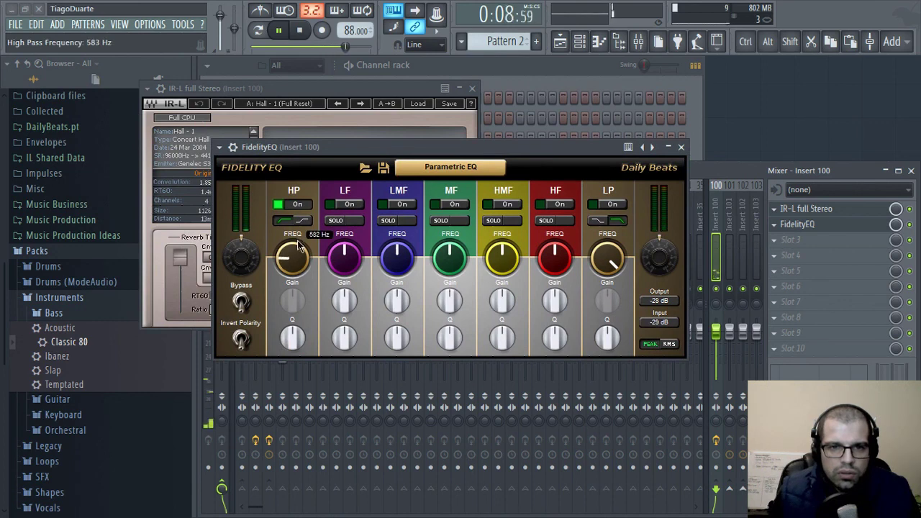
left_click(681, 147)
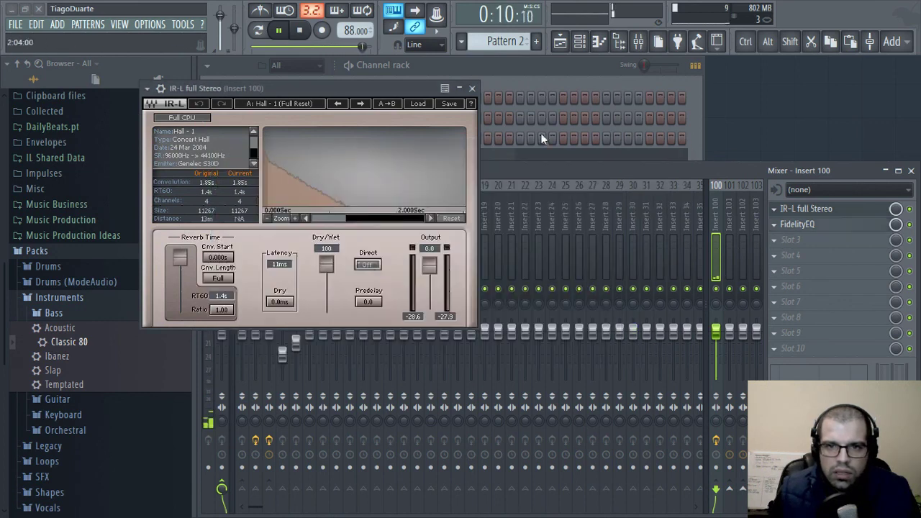
left_click(473, 88)
Route the Mix track to the Master again and rename mixer Insert 100 as Aux rev
left_click(245, 207)
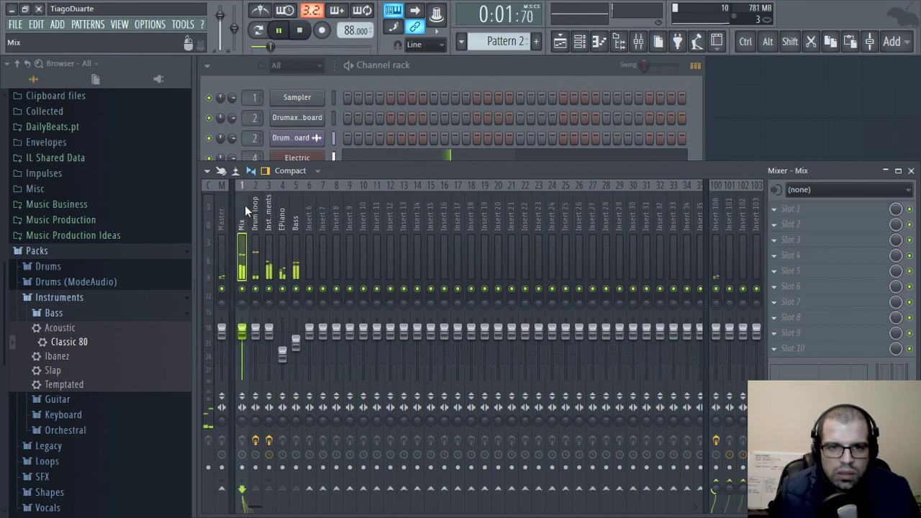
left_click(222, 490)
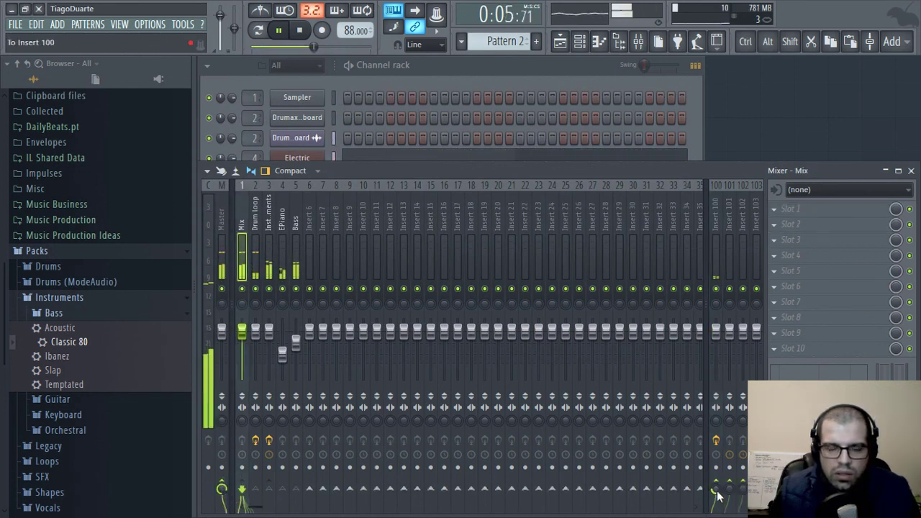
left_click(715, 208, "shift")
type("Aux vie")
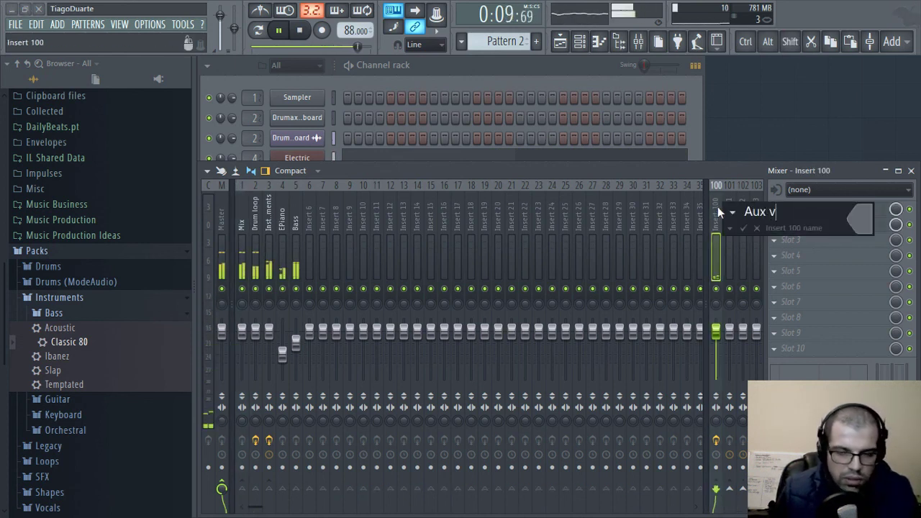
key("BackSpace")
key("BackSpace")
key("BackSpace")
type("rev")
key("Return")
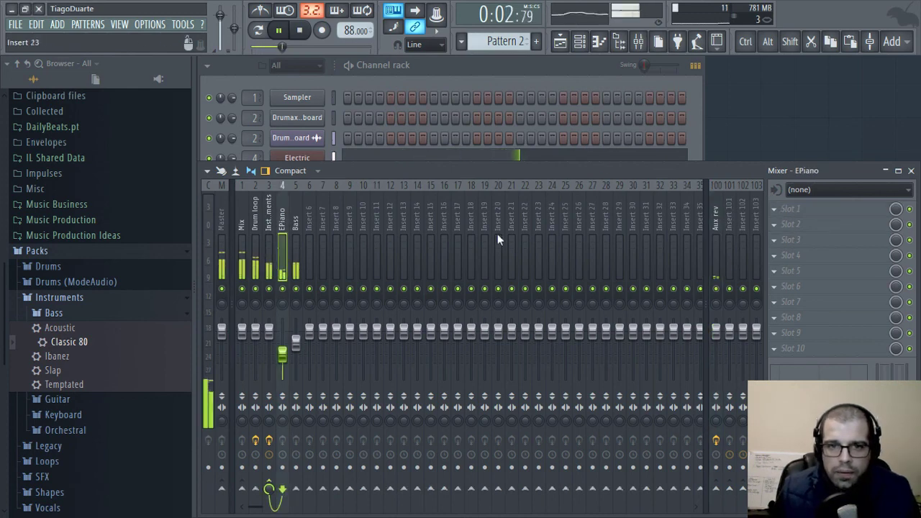
Audition the Instruments track's Effector with an 8/1 modulation rate, the square shape and the Distort effect, returning to Lo-Fi at 1/8
left_click(268, 230)
left_click(794, 224)
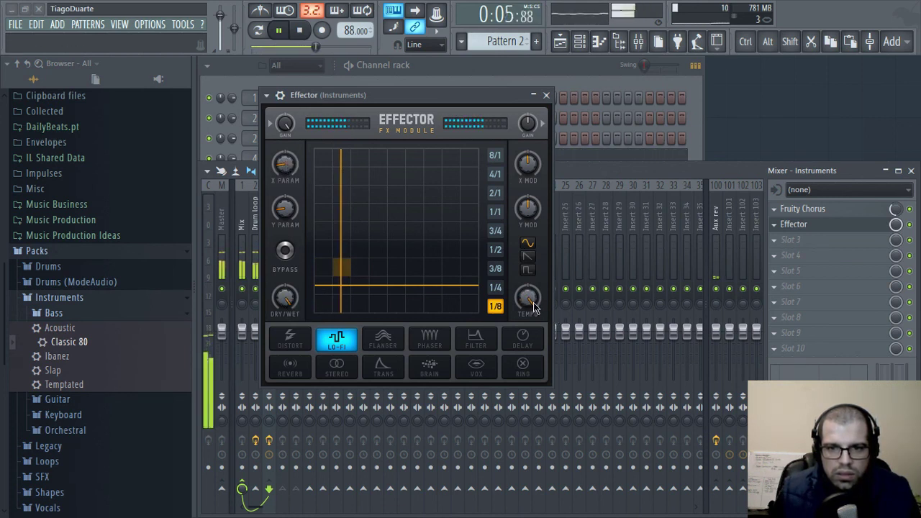
left_click(495, 155)
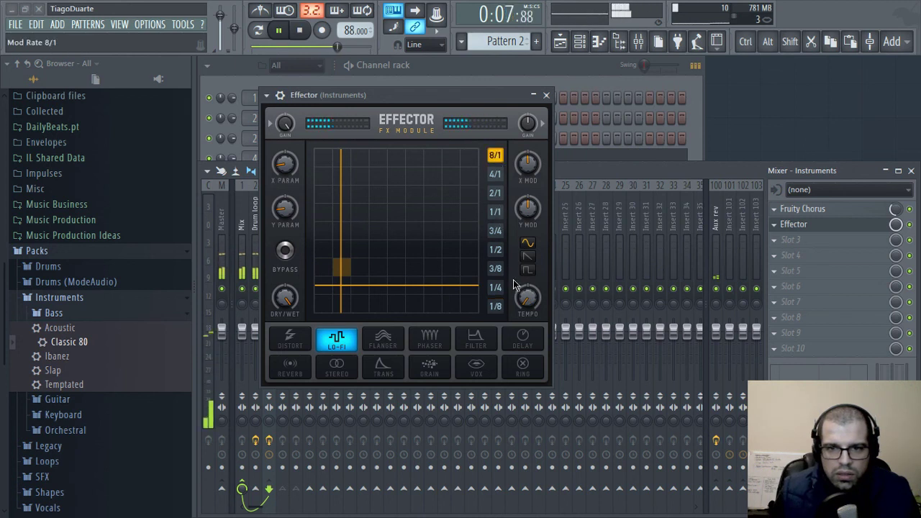
left_click(532, 267)
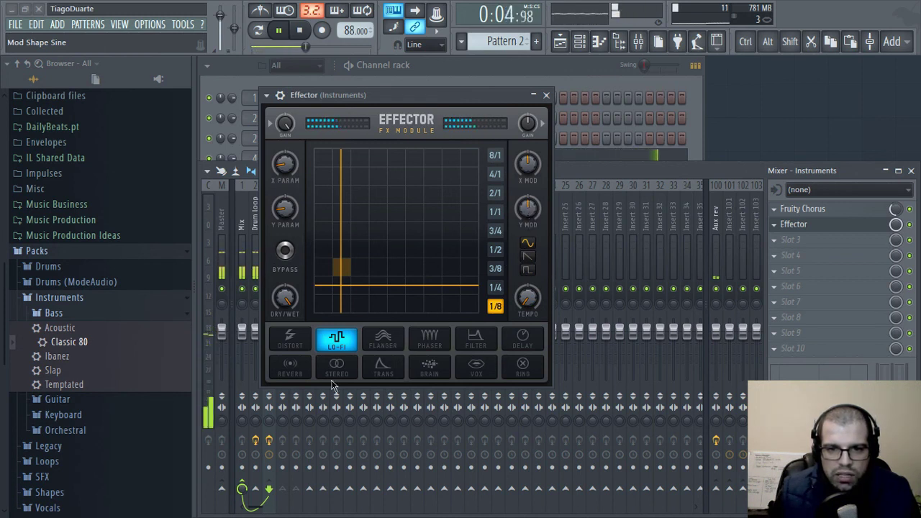
left_click(295, 345)
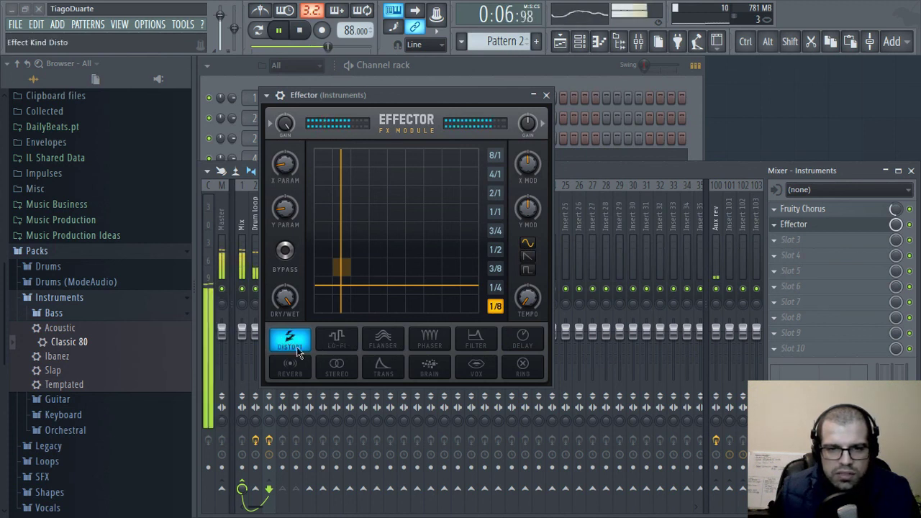
left_click(337, 341)
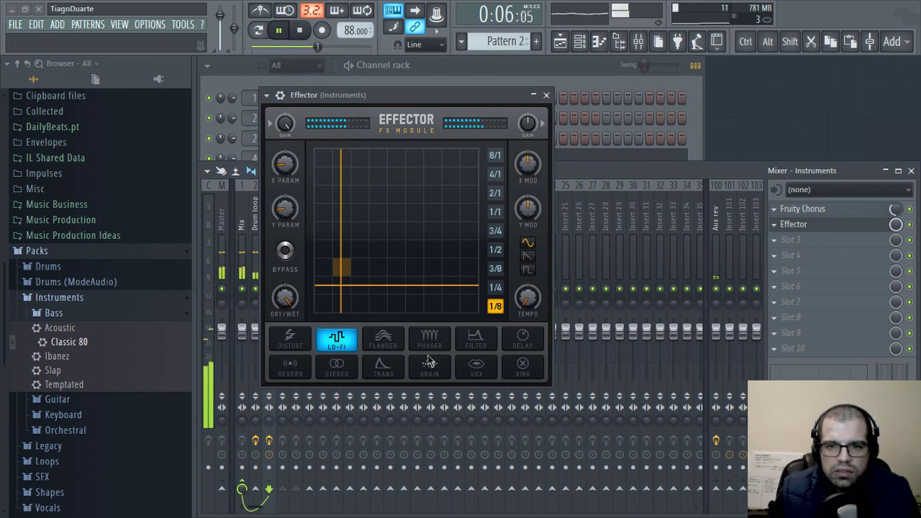
Audition the Ring, Vox, Grain and Trans effects in Effector, settle on Stereo, and close the plugin window
left_click(524, 374)
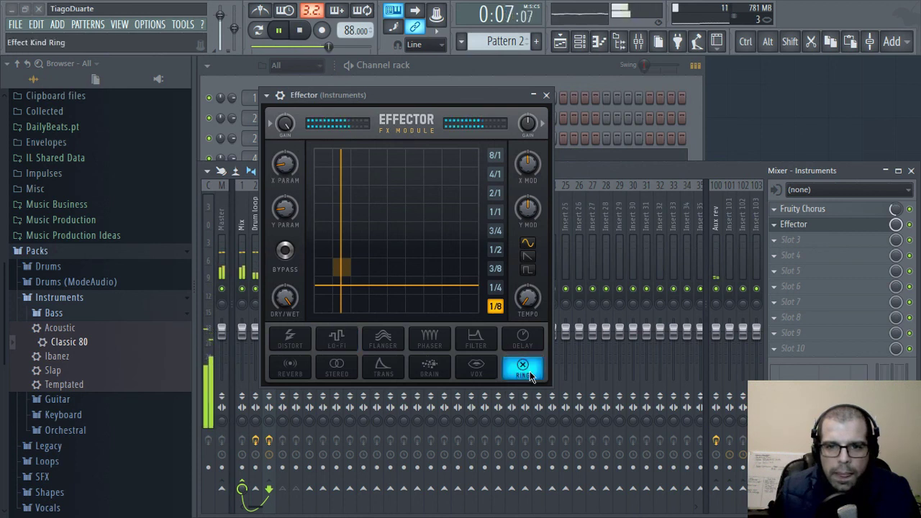
left_click(478, 371)
left_click(431, 371)
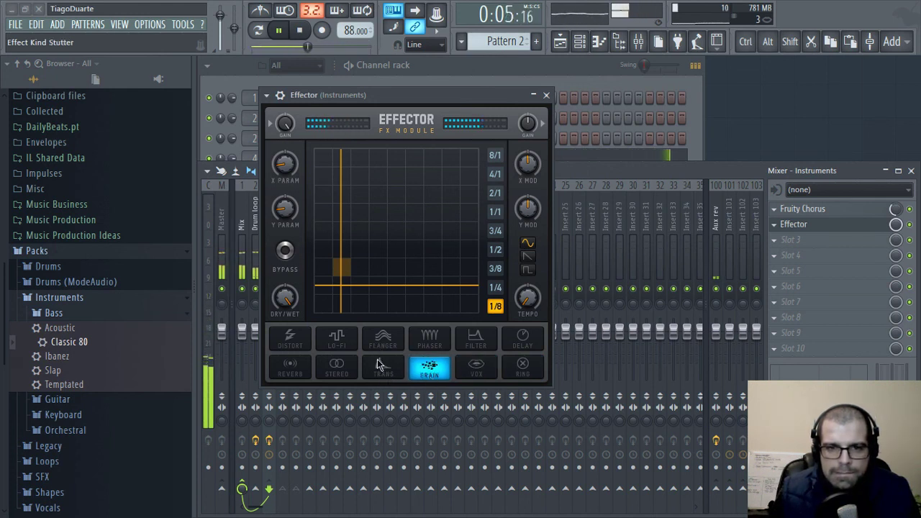
left_click(380, 367)
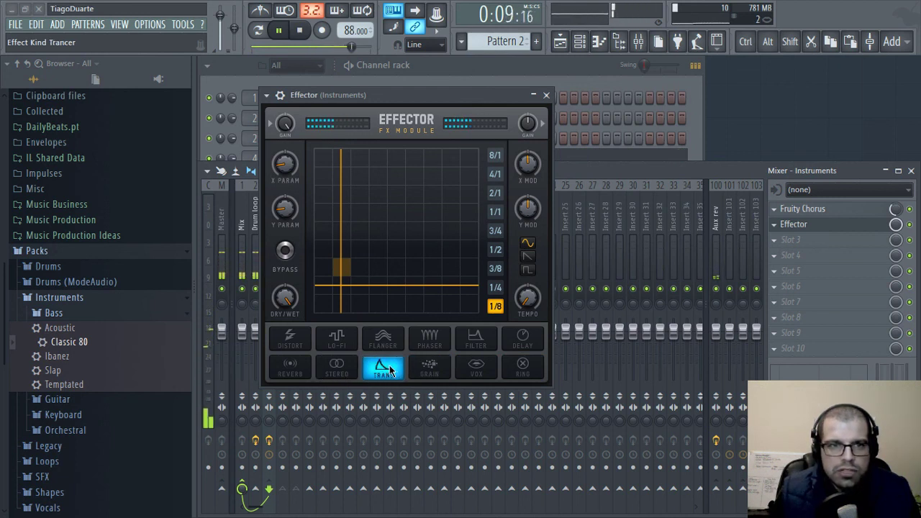
left_click(354, 370)
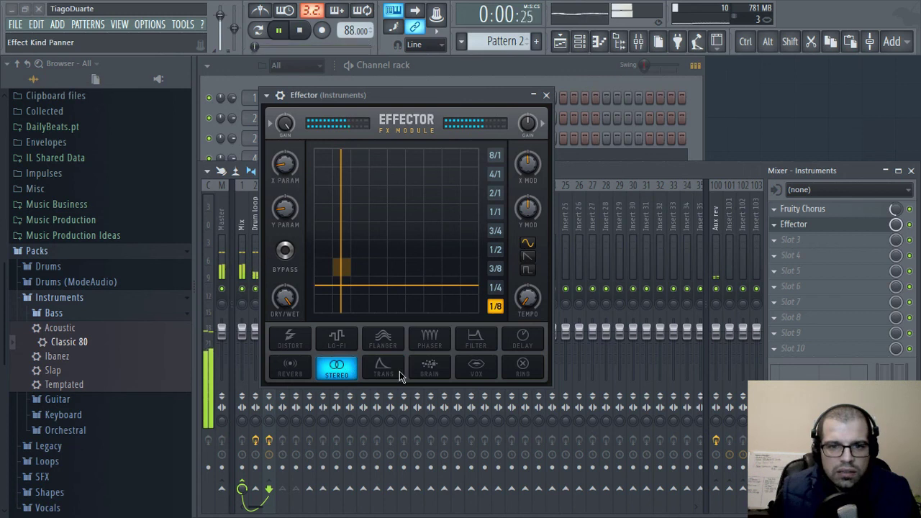
left_click(546, 94)
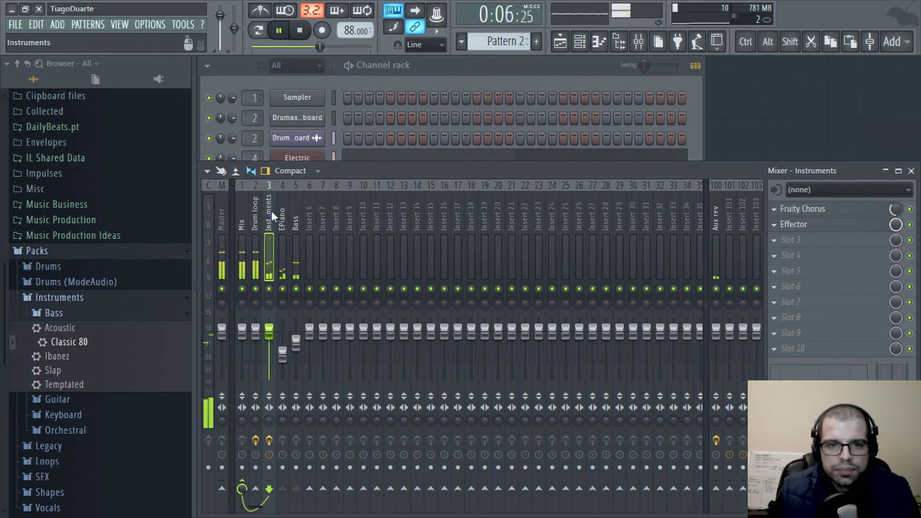
Add Close Grand from the Keyboard instruments pack as a new channel and assign it to mixer track 6
left_click(447, 60)
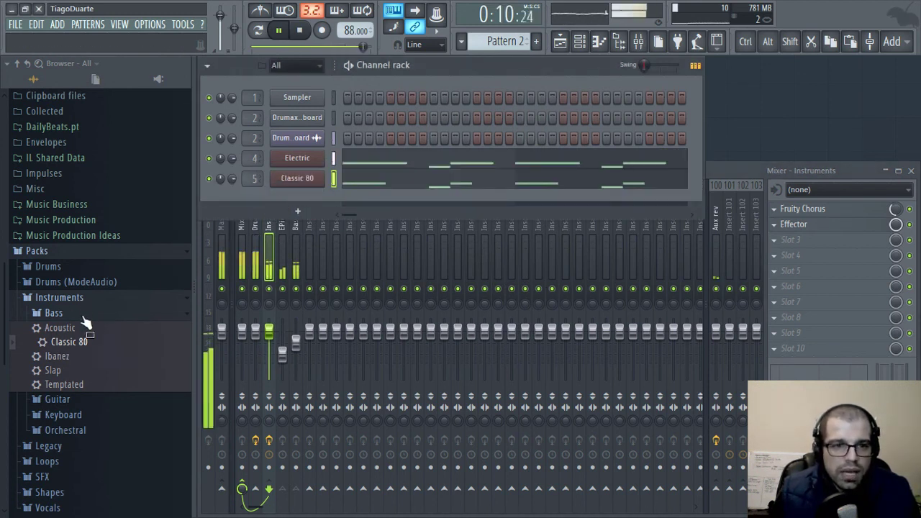
left_click(68, 314)
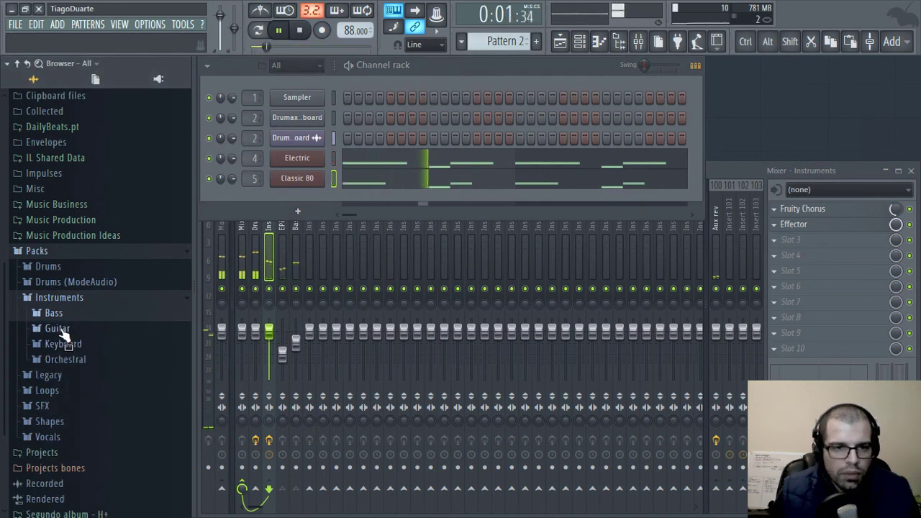
left_click(72, 359)
left_click(72, 347)
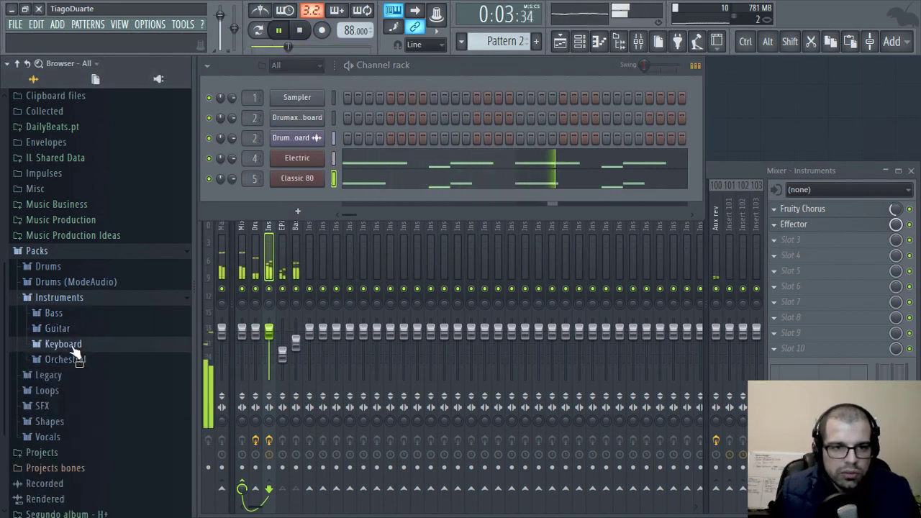
left_click_drag(79, 366, 304, 192)
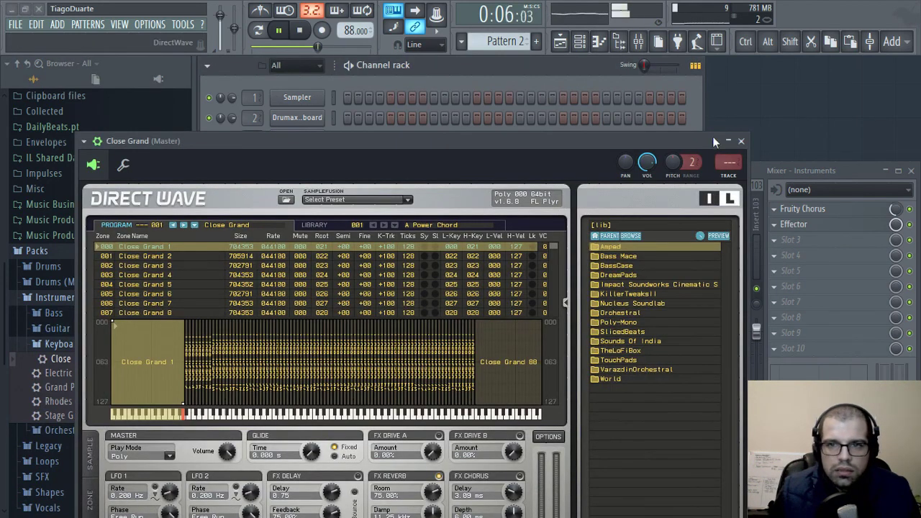
left_click(742, 141)
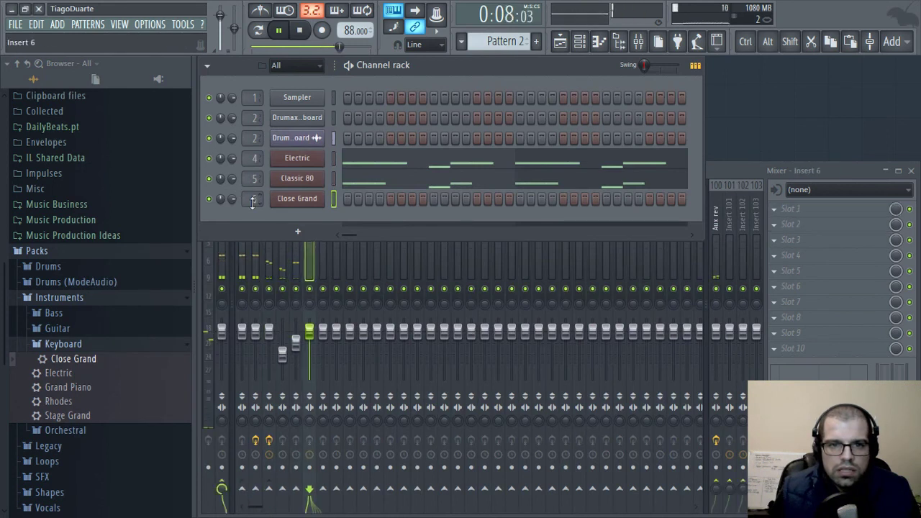
Lower the Insert 6 fader to about -10.4 dB and route that track only to the Instruments track
left_click_drag(309, 335, 309, 355)
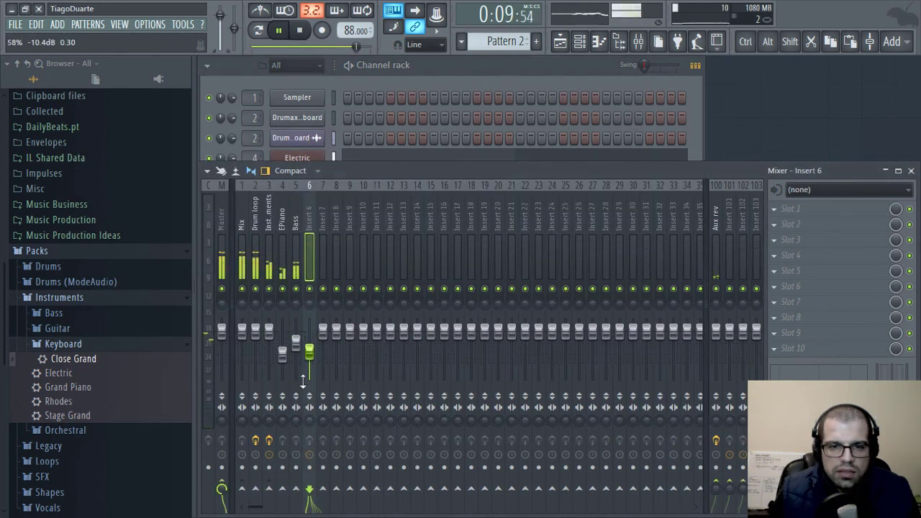
right_click(272, 495)
left_click(323, 465)
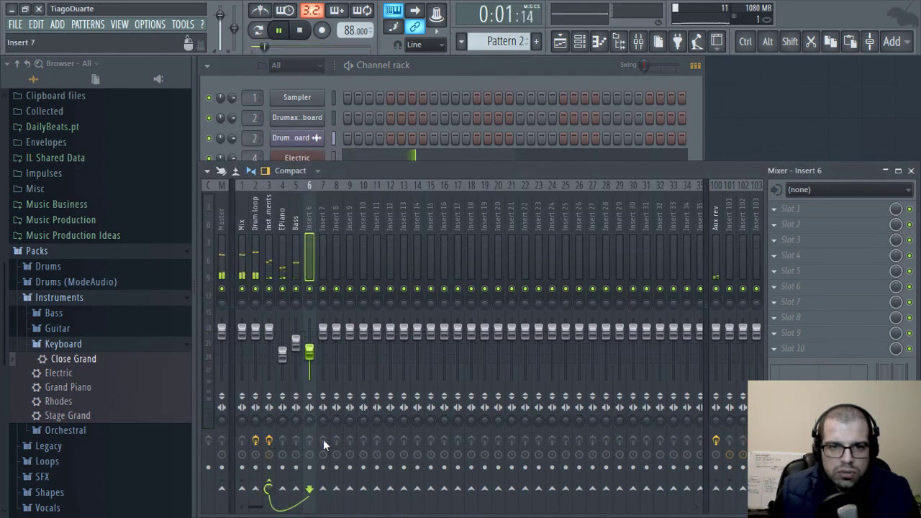
left_click(268, 223)
Open the Close Grand channel in the piano roll and audition keys around D#4 against the playing pattern
left_click(445, 66)
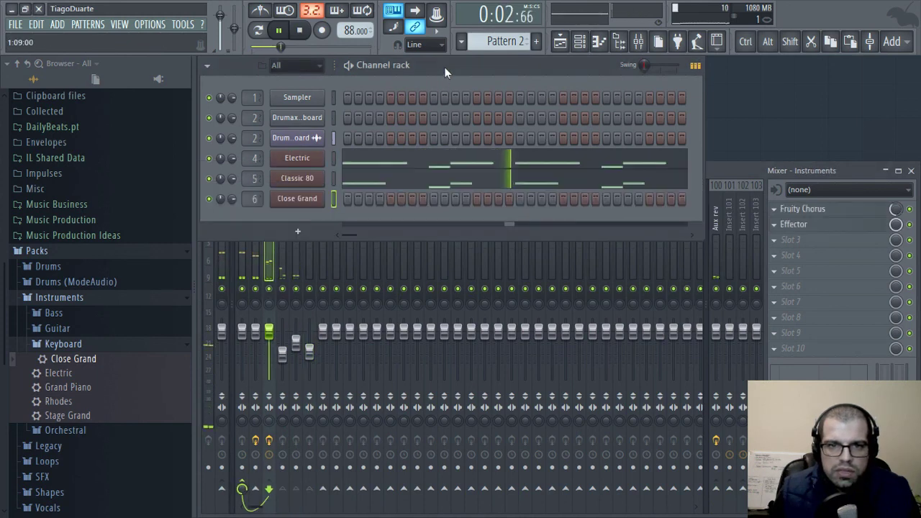
right_click(309, 199)
left_click(360, 200)
left_click(223, 319)
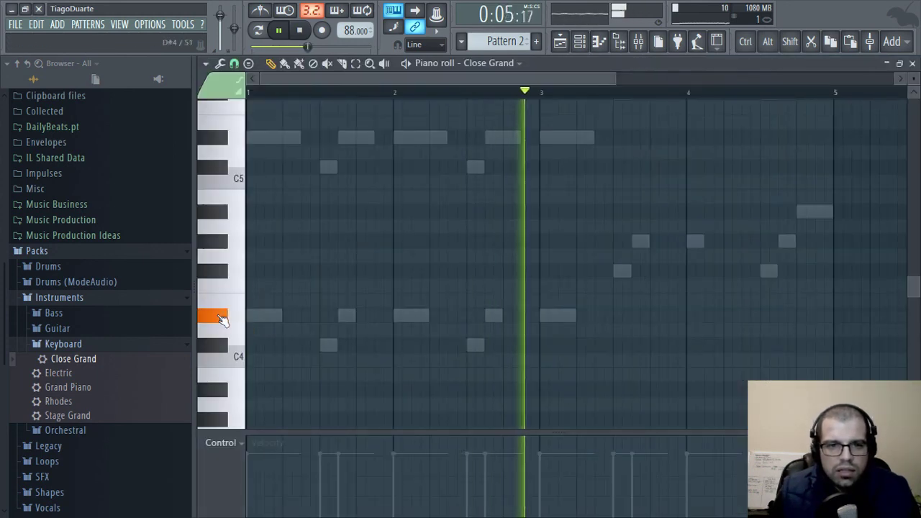
left_click(225, 319)
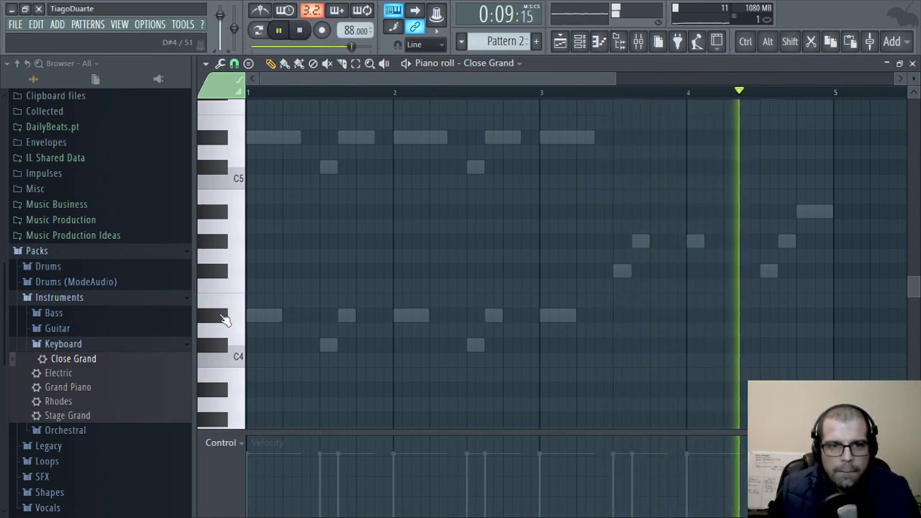
left_click(222, 256)
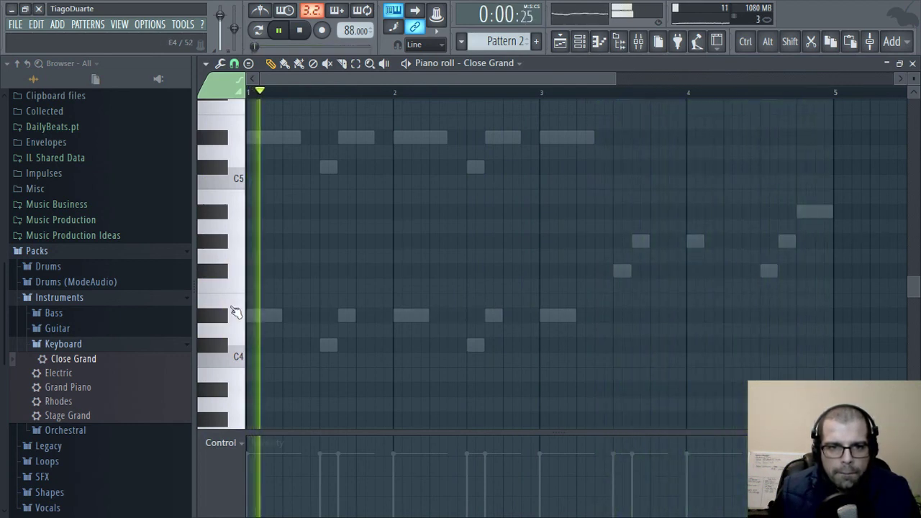
Stop playback and place four short, evenly spaced D#4 notes at the start of bar 1
left_click(255, 328)
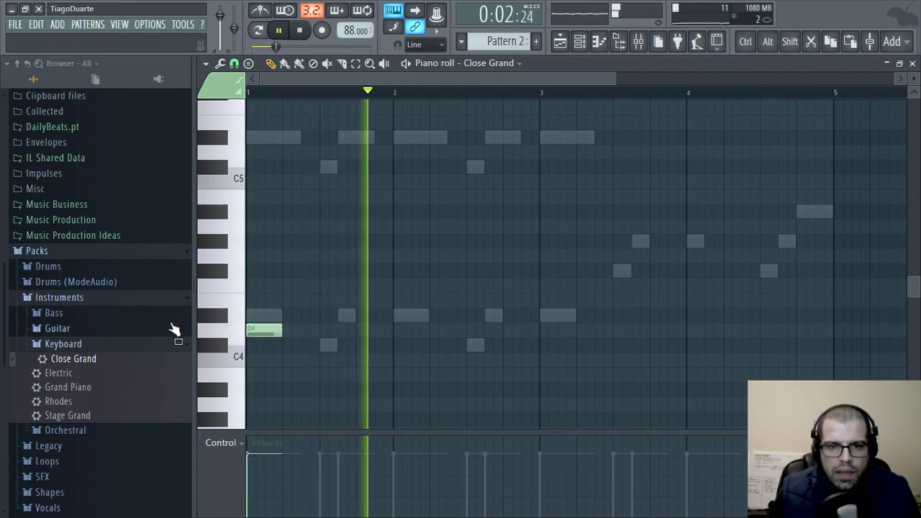
key("space")
left_click_drag(261, 326, 276, 318)
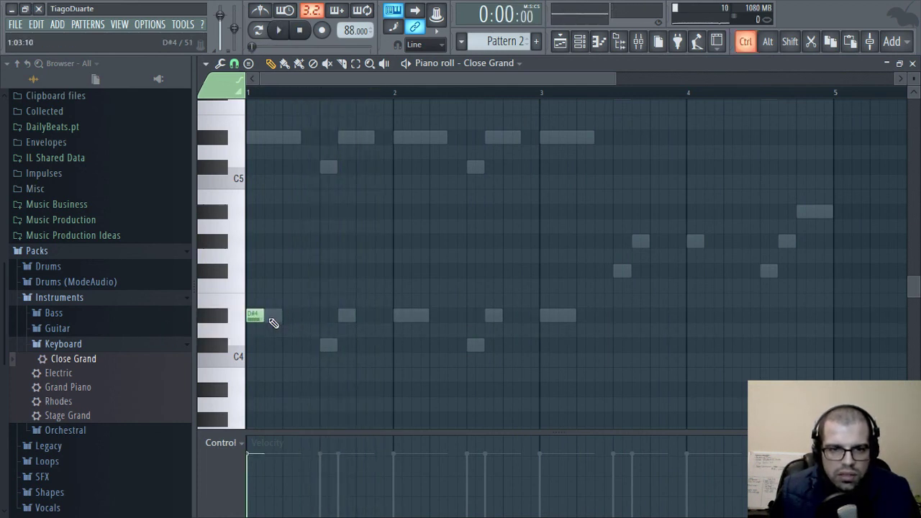
key("alt")
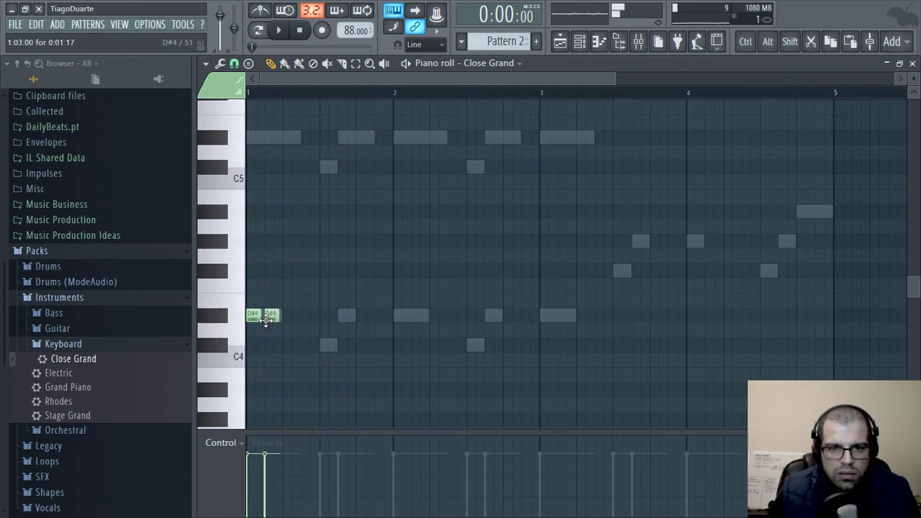
left_click(289, 316)
left_click(307, 316)
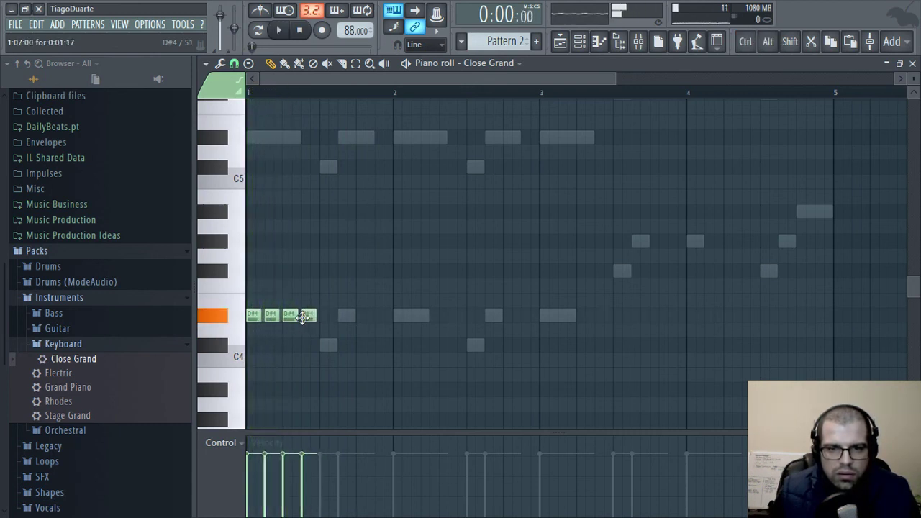
Complete bar 1 with one C#4 note followed by three D#4 notes of the same length
key("space")
left_click(326, 344)
left_click(344, 316)
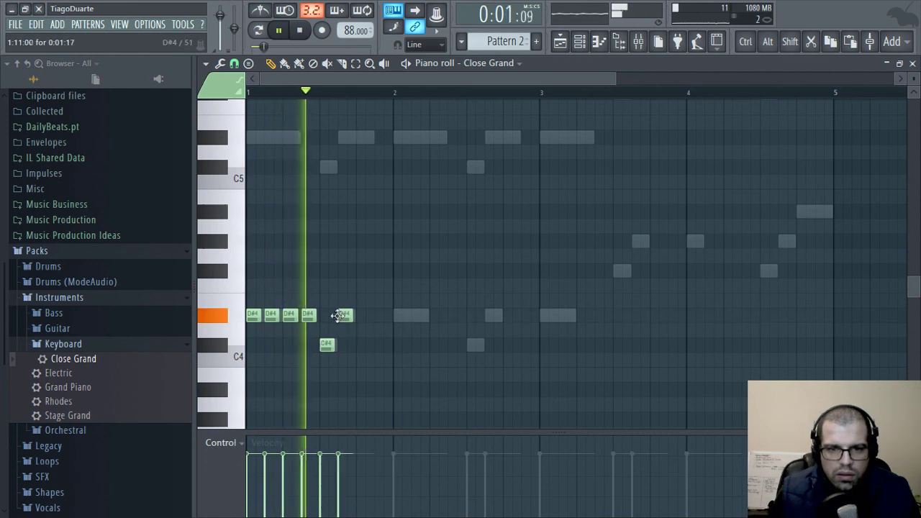
left_click(363, 316)
left_click(381, 316)
key("space")
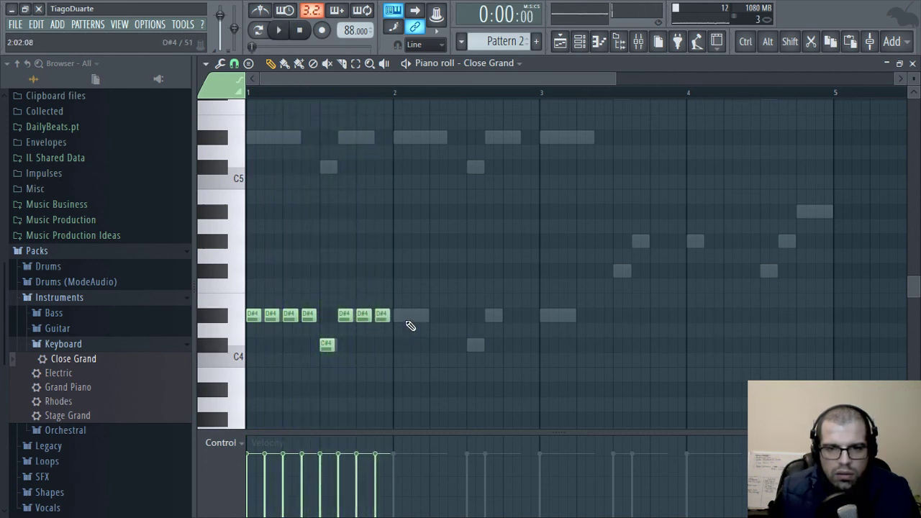
Duplicate the bar 1 note pattern into bars 2, 3 and 4
left_click_drag(401, 382, 247, 280)
left_click_drag(252, 314, 400, 314)
left_click(441, 376)
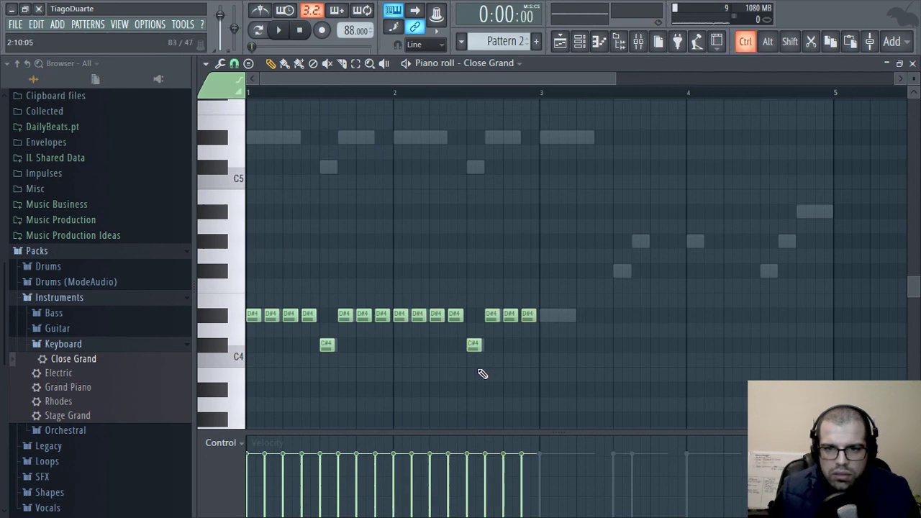
left_click_drag(564, 263, 545, 309)
left_click(627, 377)
Raise the second half of bar 3 and all of bar 4 to F#4, G#4 and A#4, following the ghost notes
left_click_drag(621, 341, 676, 239)
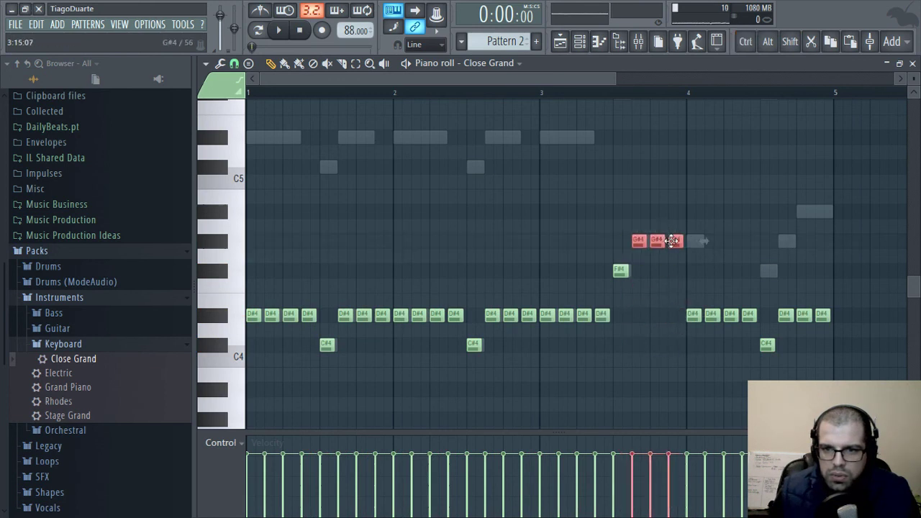
left_click_drag(676, 294, 756, 335)
left_click_drag(689, 312, 689, 238)
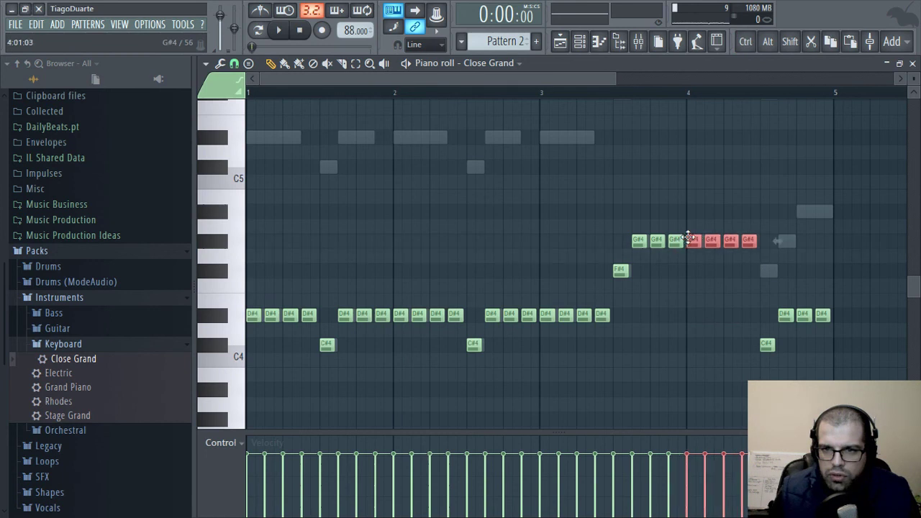
left_click(757, 369)
left_click_drag(766, 345, 767, 270)
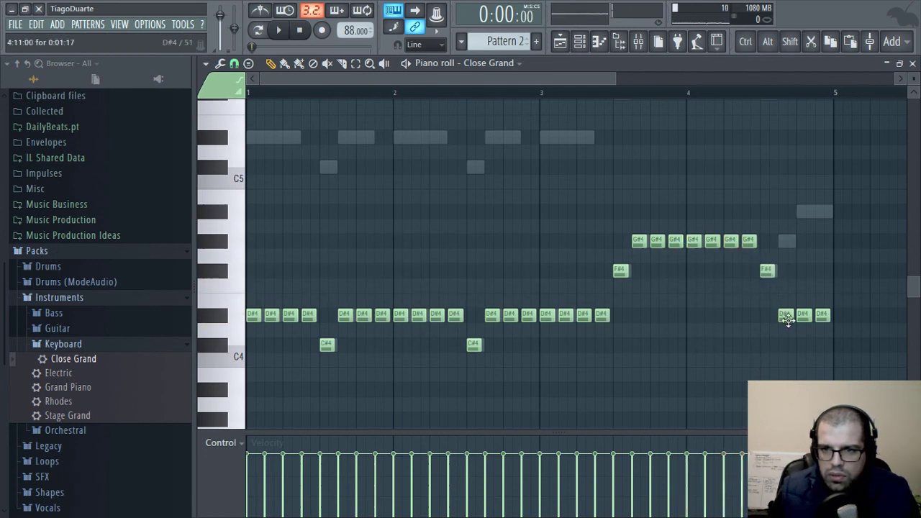
left_click_drag(784, 316, 785, 241)
left_click_drag(849, 304, 806, 208)
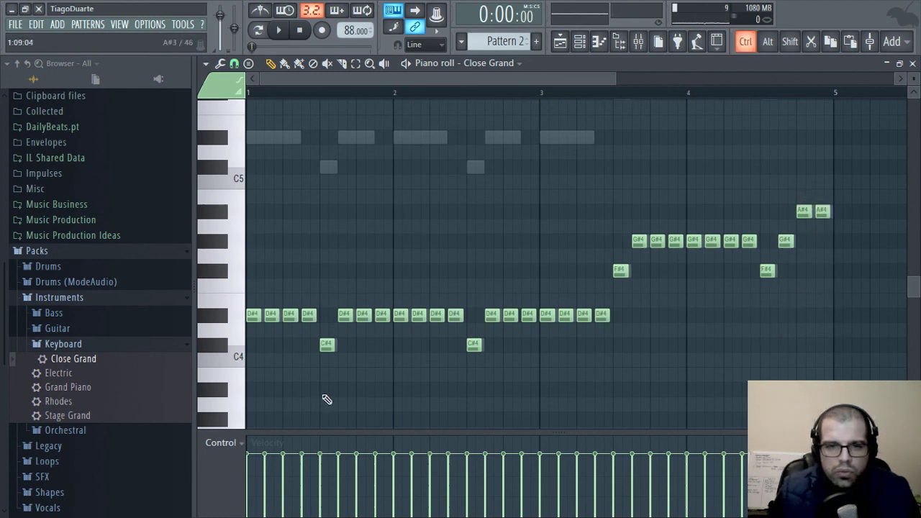
Select all the piano notes, shorten them together to brief staccato hits during playback, and clear the selection
scroll(354, 353, "up", 2)
scroll(781, 273, "down", 2)
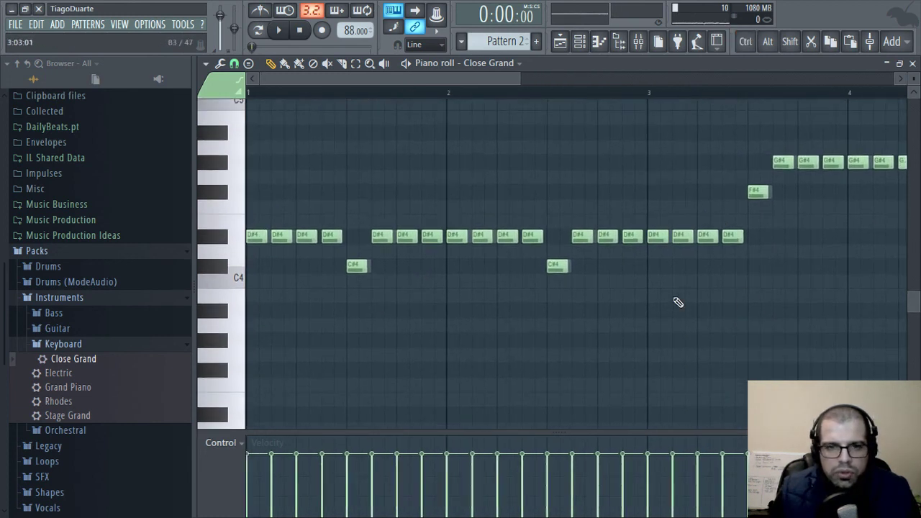
key("ctrl+a")
scroll(278, 313, "up", 1)
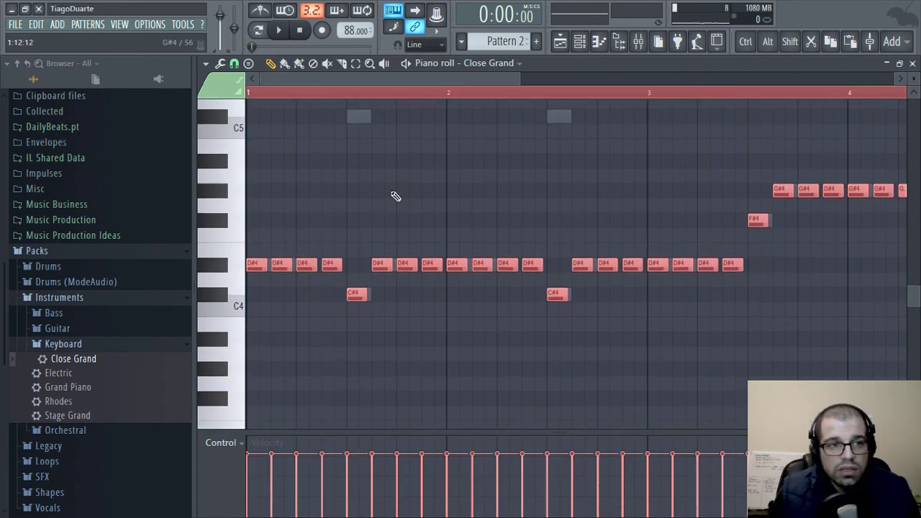
key("space")
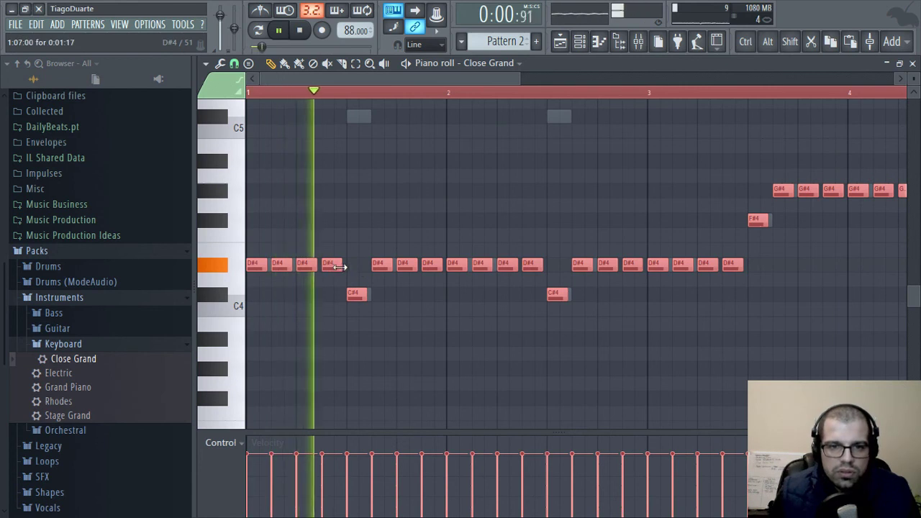
left_click_drag(340, 265, 327, 269)
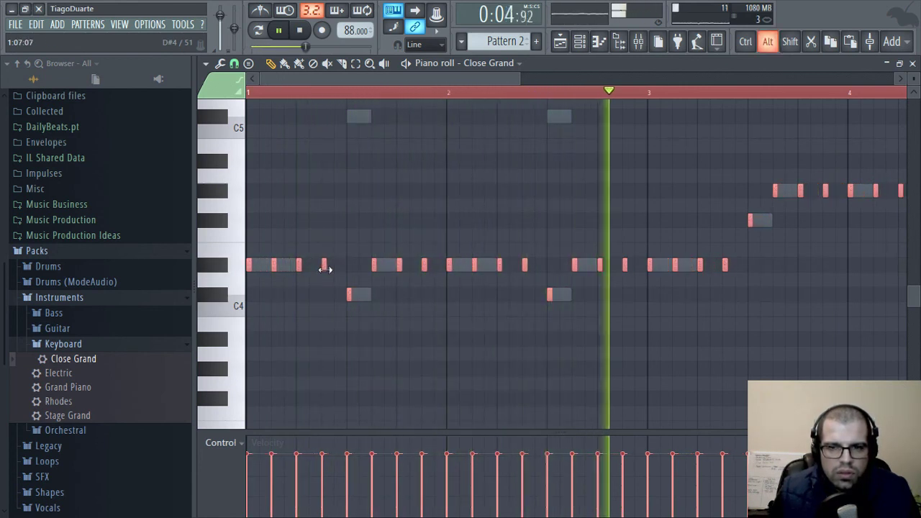
key("ctrl+d")
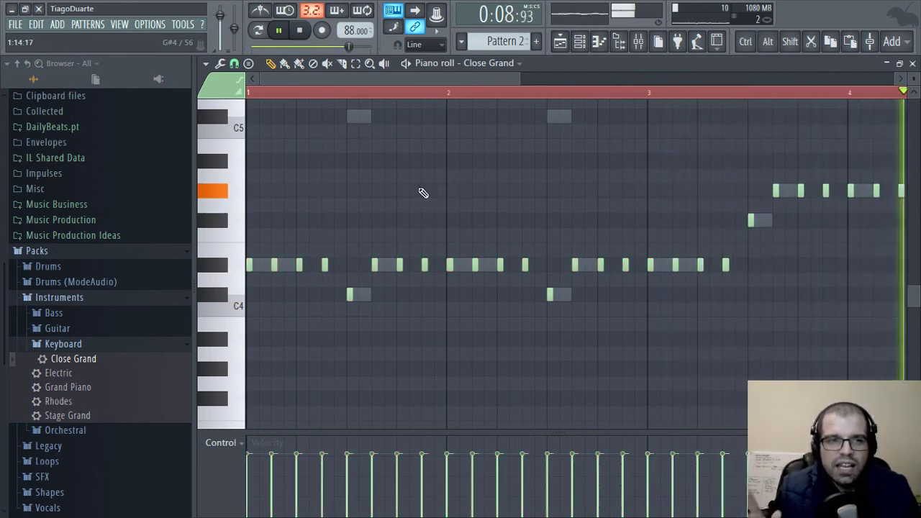
Lower the Insert 6 mixer fader to about -14.6 dB
key("F7")
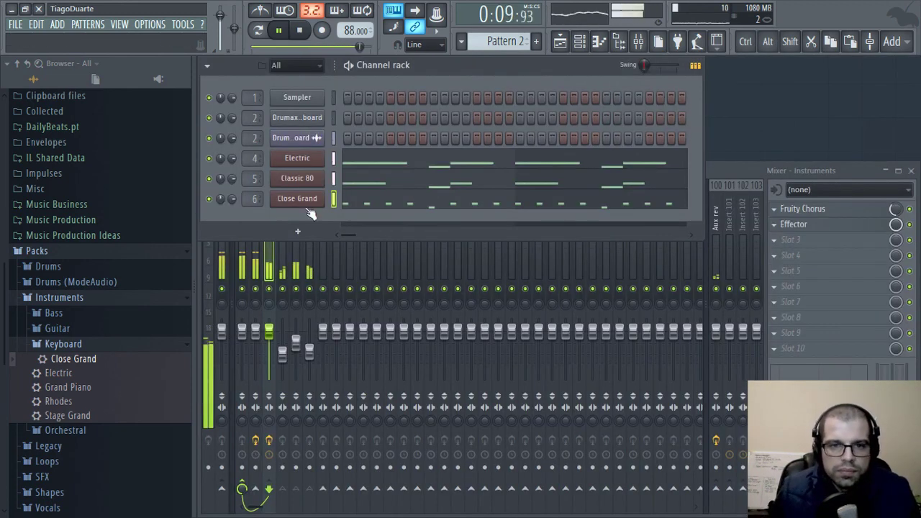
left_click(314, 263)
left_click_drag(304, 373, 304, 381)
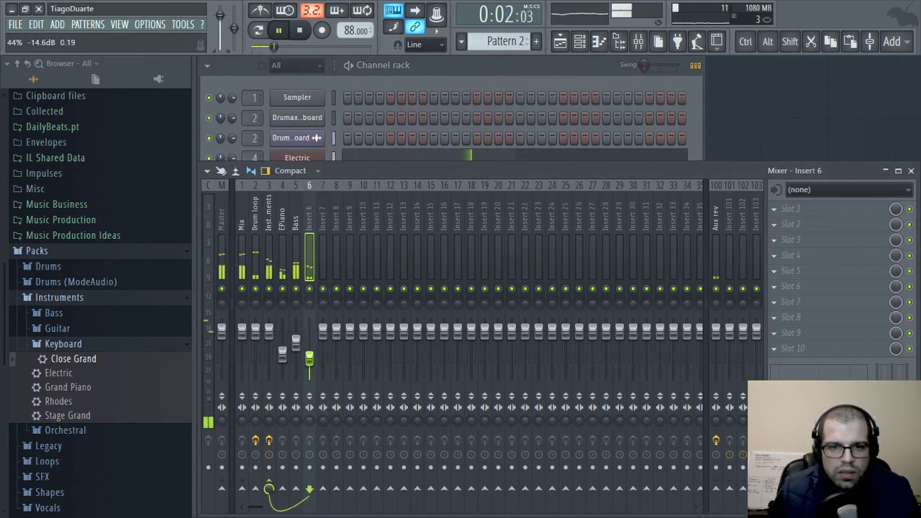
Add FidelityEQ to the first effect slot of Insert 6 and enable its high-pass filter at about 369 Hz
left_click(775, 209)
mouse_move(728, 294)
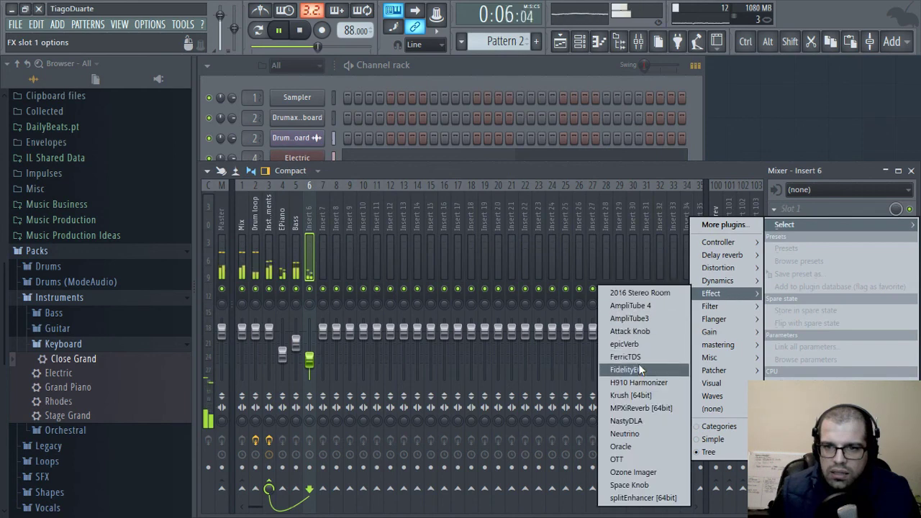
left_click(637, 370)
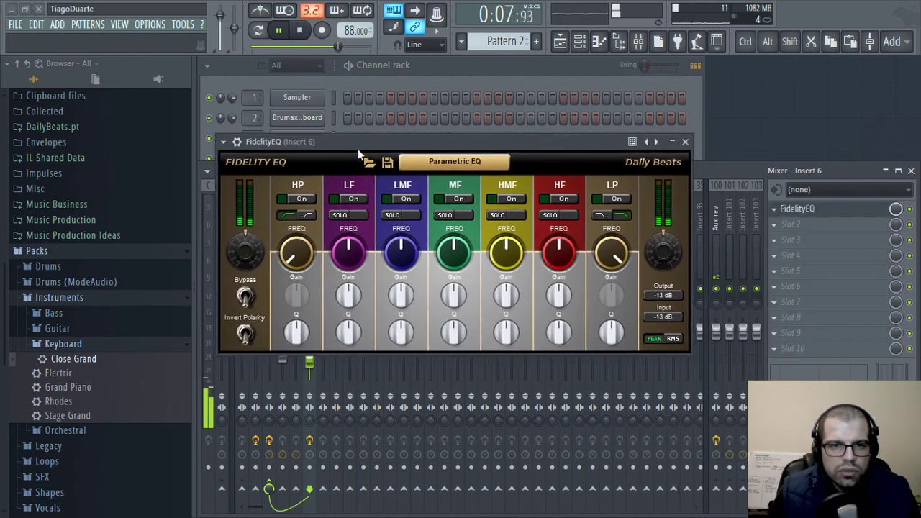
left_click_drag(298, 257, 301, 254)
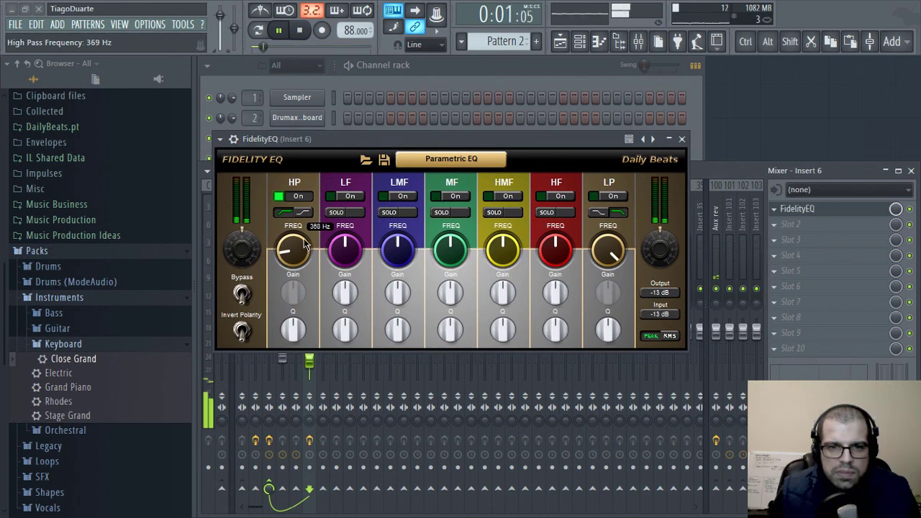
left_click(682, 139)
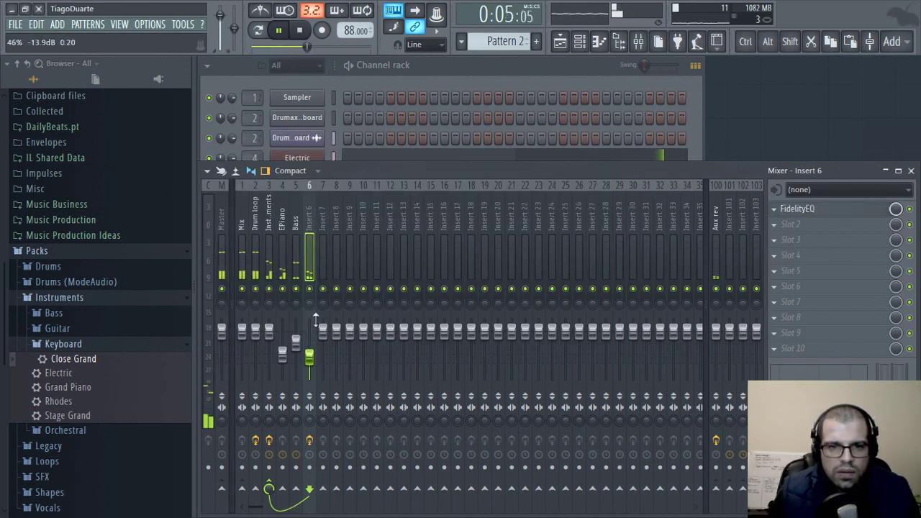
Rename the Insert 6 mixer track as Piano and fine-tune its fader level
double_click(311, 212)
type("Piano")
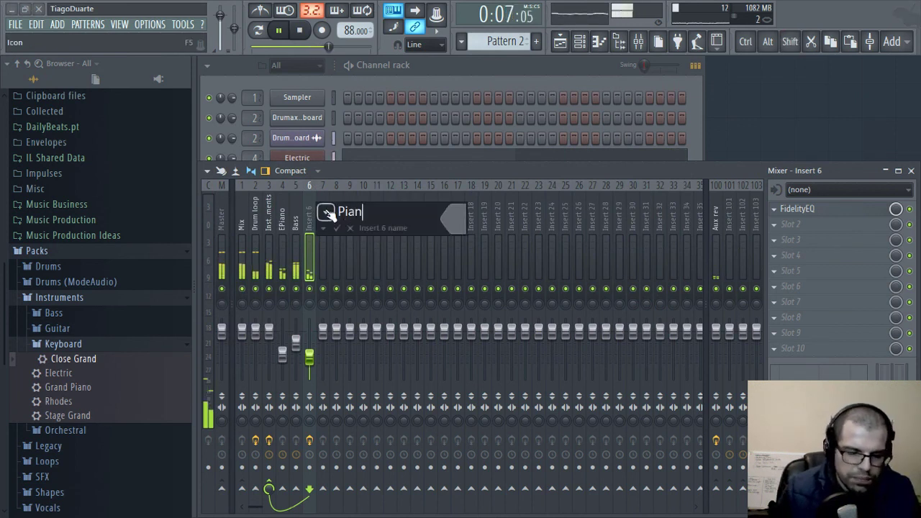
key("Return")
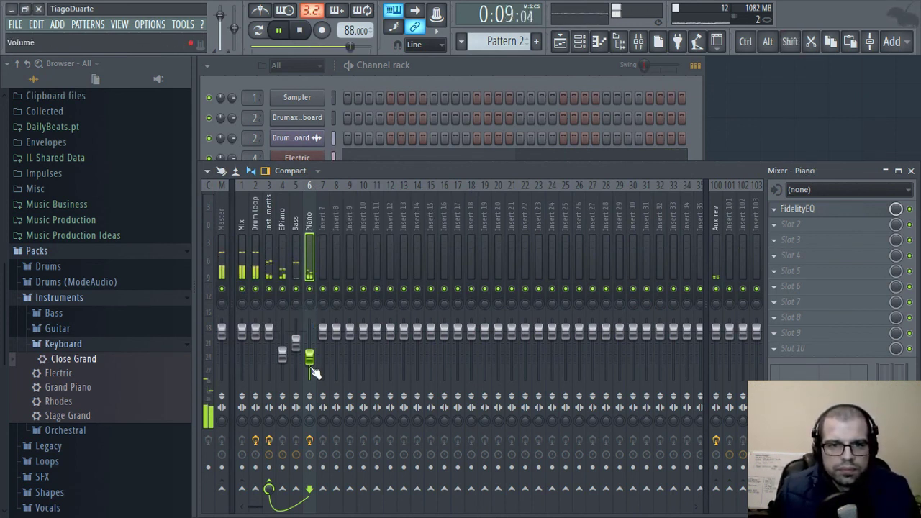
left_click_drag(313, 373, 315, 368)
Load the My Master Track mixer state onto the Master track
left_click(244, 213)
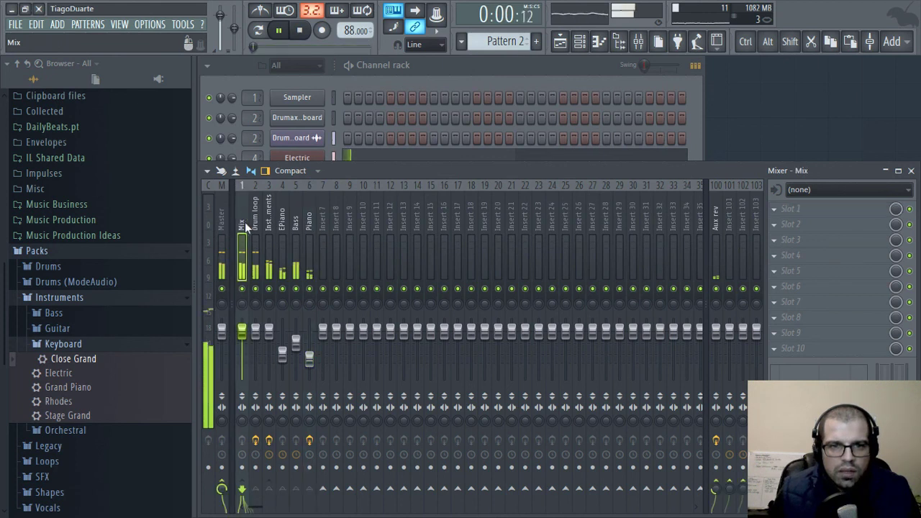
left_click(222, 205)
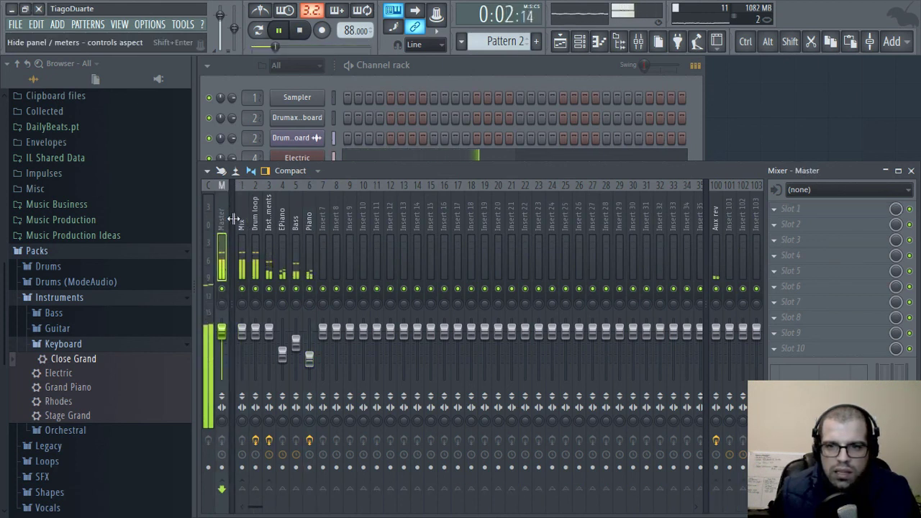
left_click(208, 173)
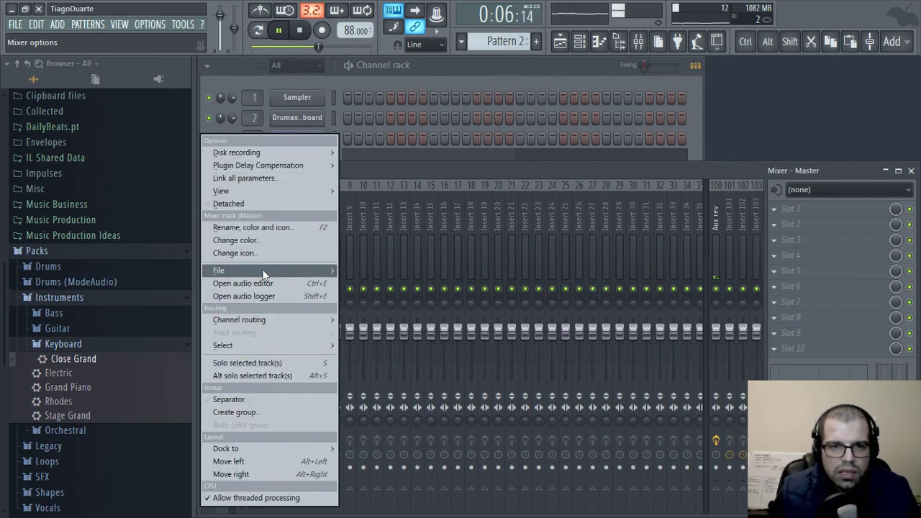
mouse_move(302, 271)
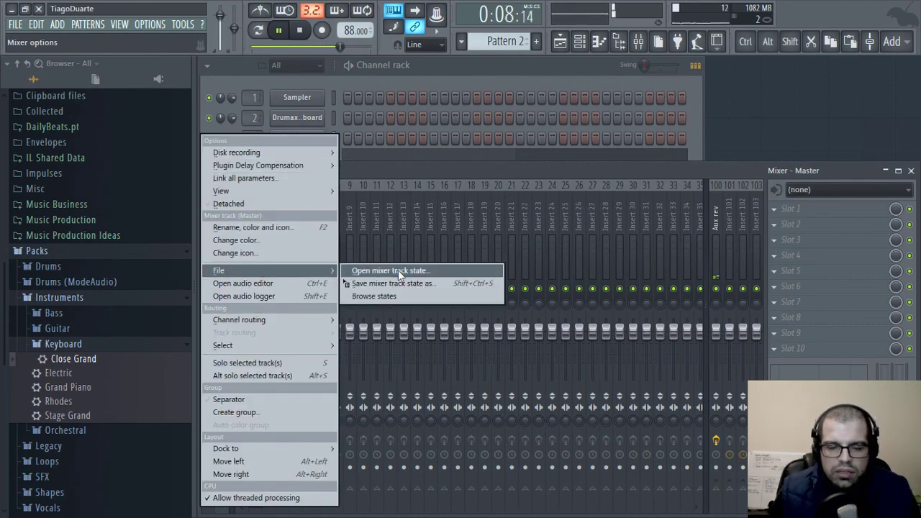
left_click(398, 270)
scroll(198, 297, "down", 1)
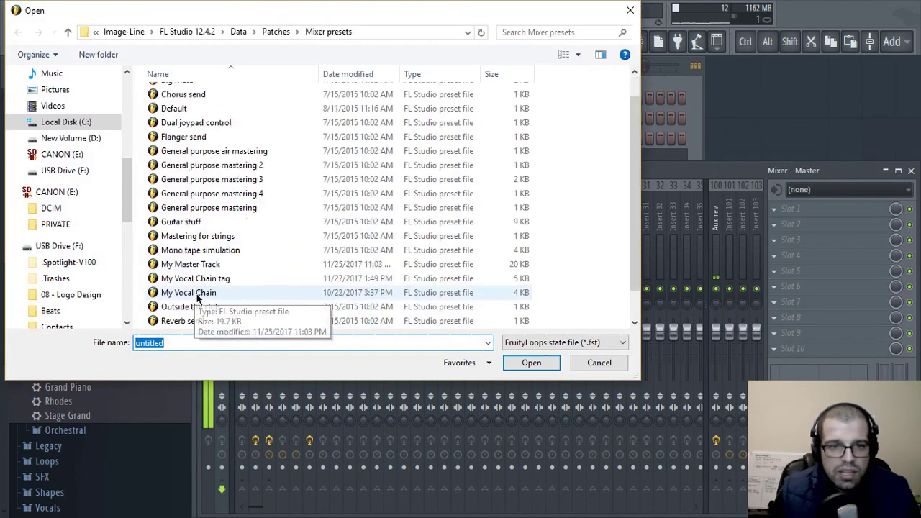
double_click(207, 264)
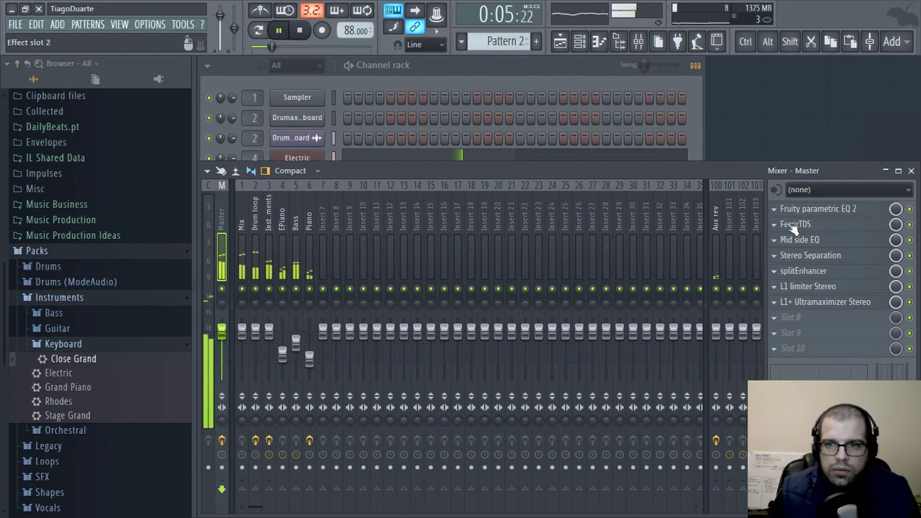
Raise the dynamics of FerricTDS on the Master track and set its saturation to about 0.68
left_click(785, 210)
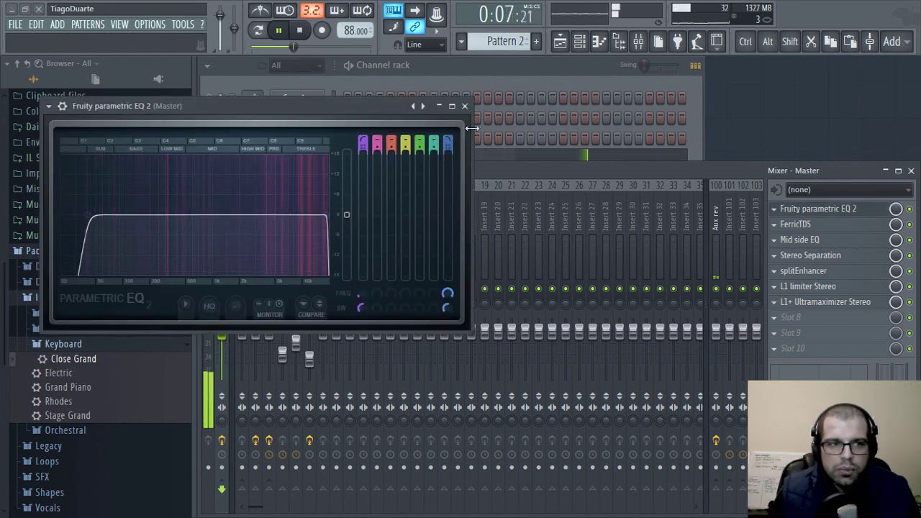
left_click(464, 106)
left_click(814, 226)
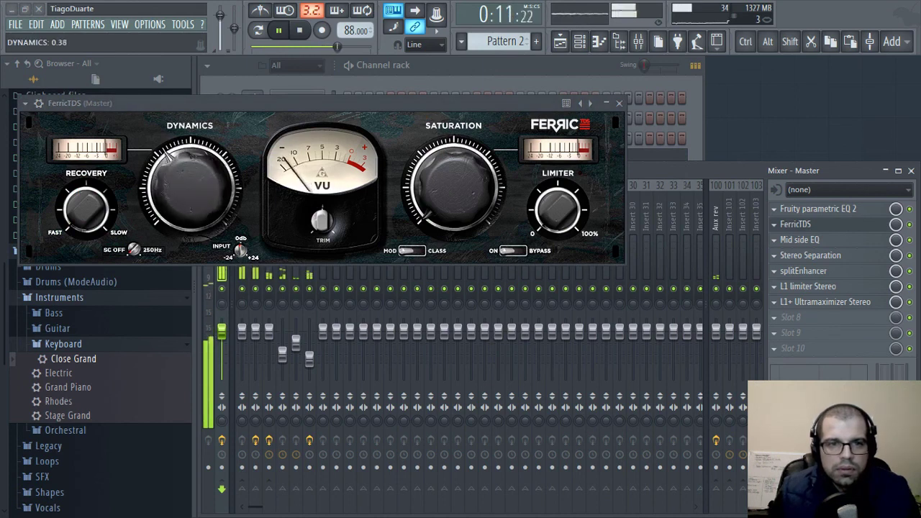
left_click_drag(167, 154, 167, 127)
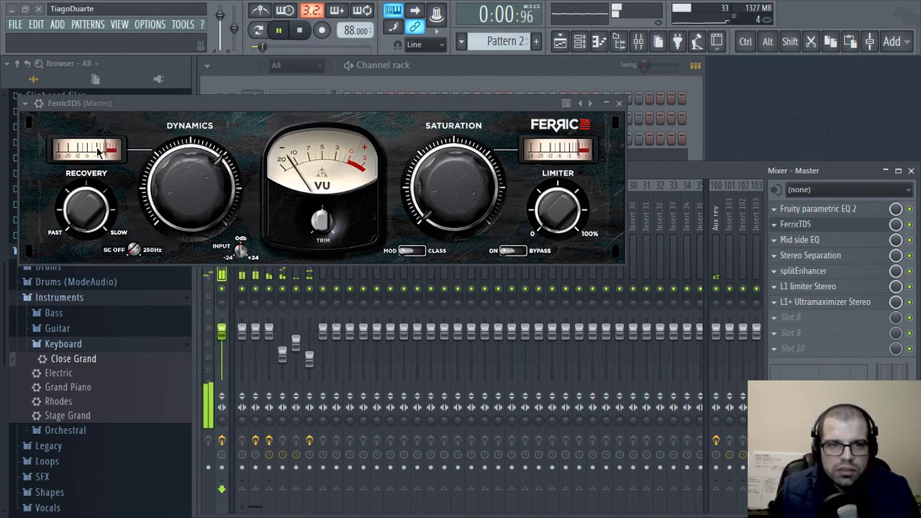
left_click_drag(455, 188, 455, 133)
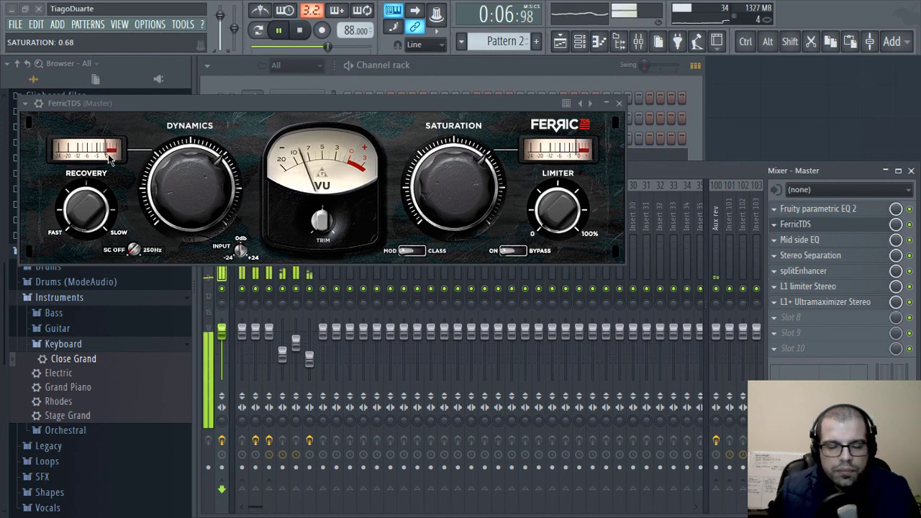
left_click(619, 103)
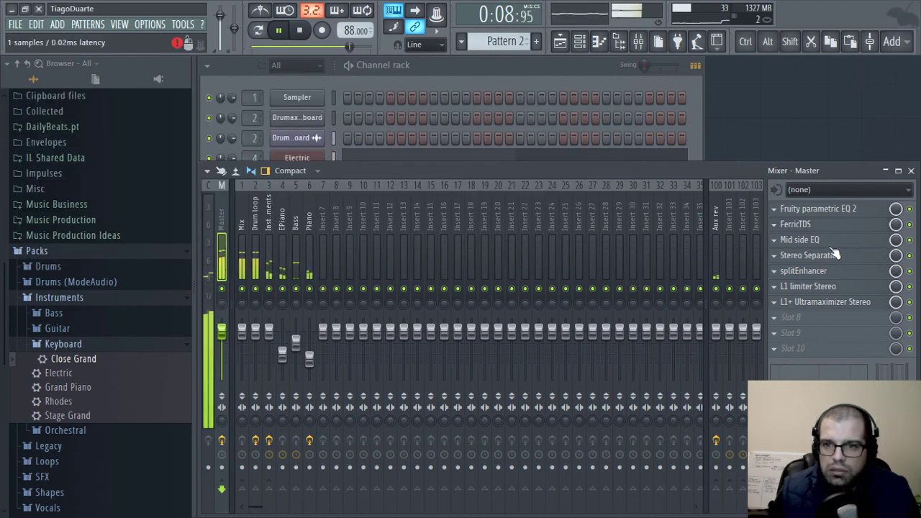
Enable the high-pass filter at about 735 Hz on the Side equalizer inside the Master track's Mid side EQ
left_click(799, 239)
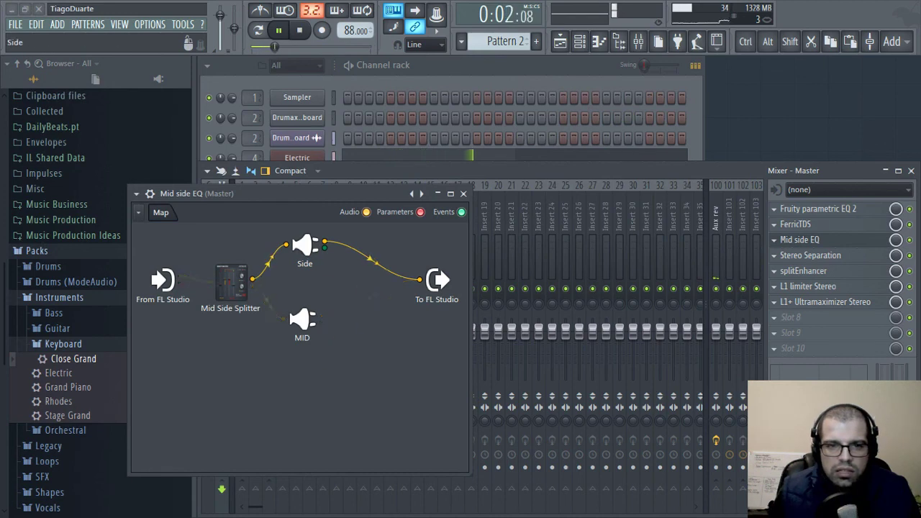
left_click(305, 245)
left_click_drag(353, 232, 352, 268)
left_click_drag(317, 179, 317, 178)
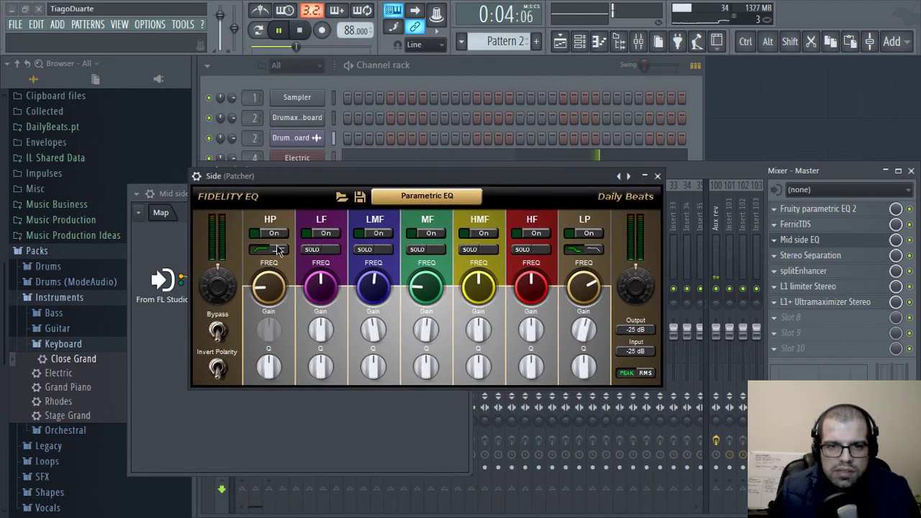
mouse_move(277, 299)
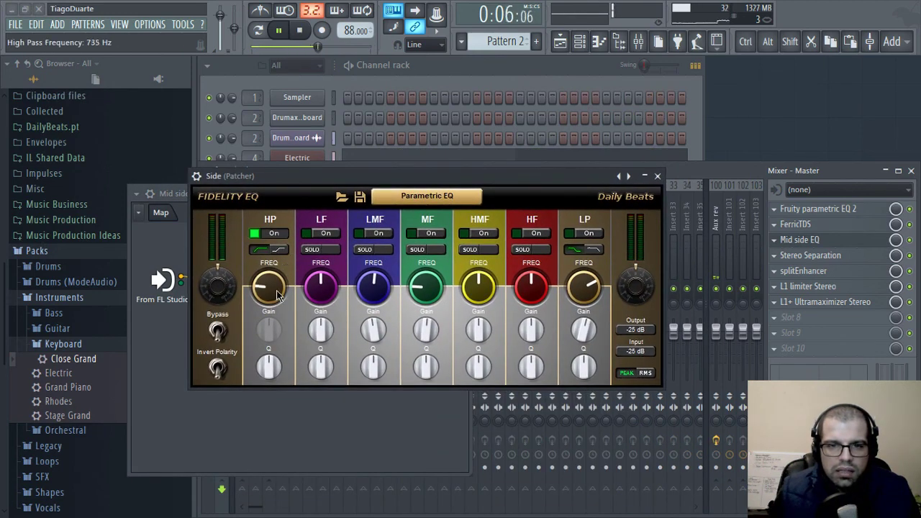
left_click(657, 176)
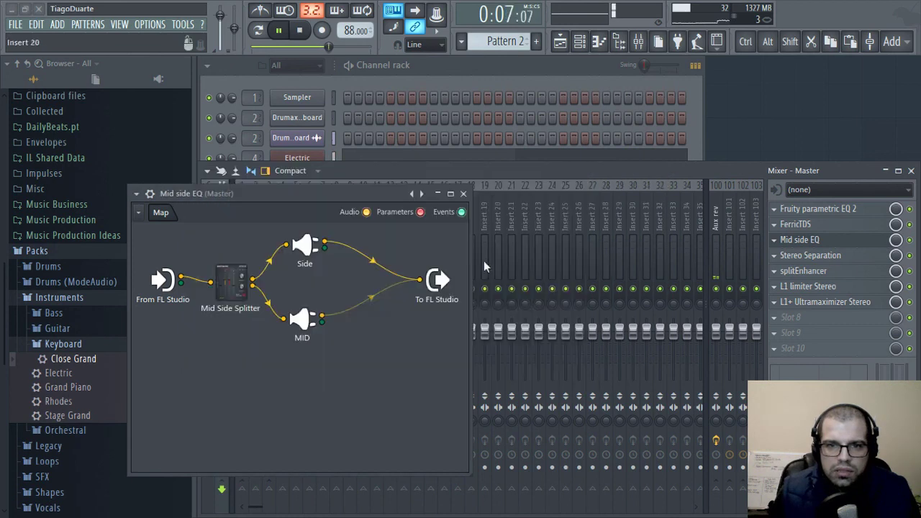
left_click(464, 194)
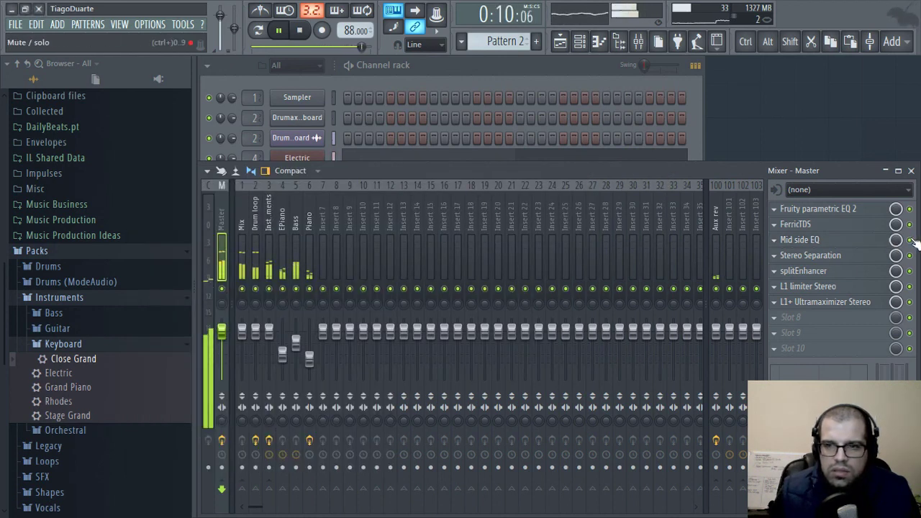
In Stereo Separation, check the low-band Ozone Imager and set the middle imager's width to about 27.4
left_click(827, 256)
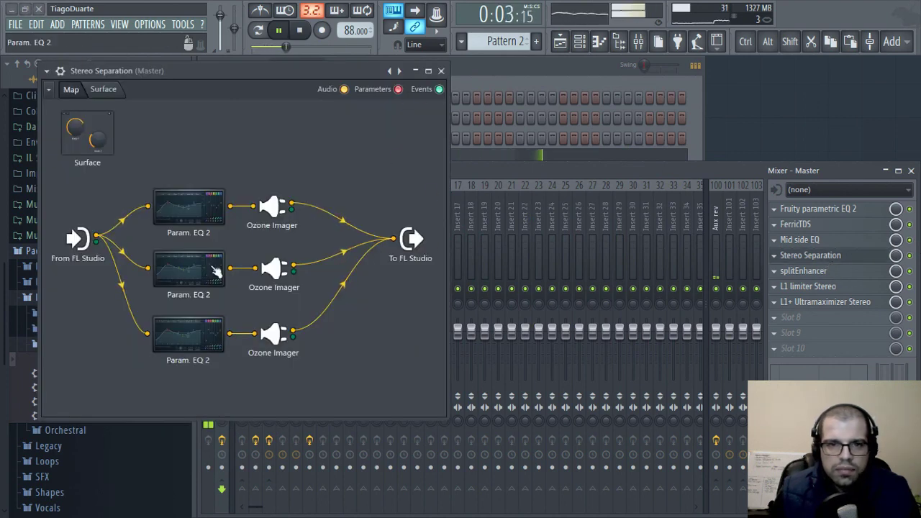
left_click(318, 351)
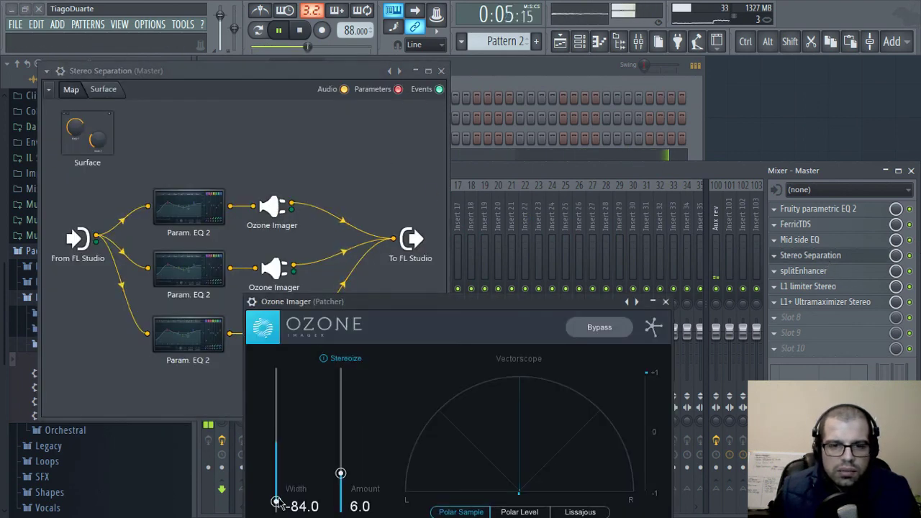
left_click(666, 302)
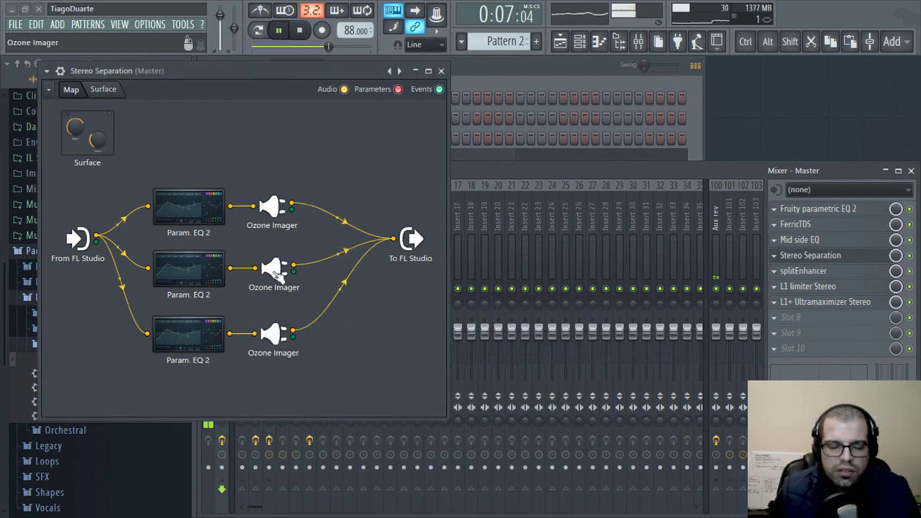
left_click(277, 273)
left_click_drag(277, 441, 291, 420)
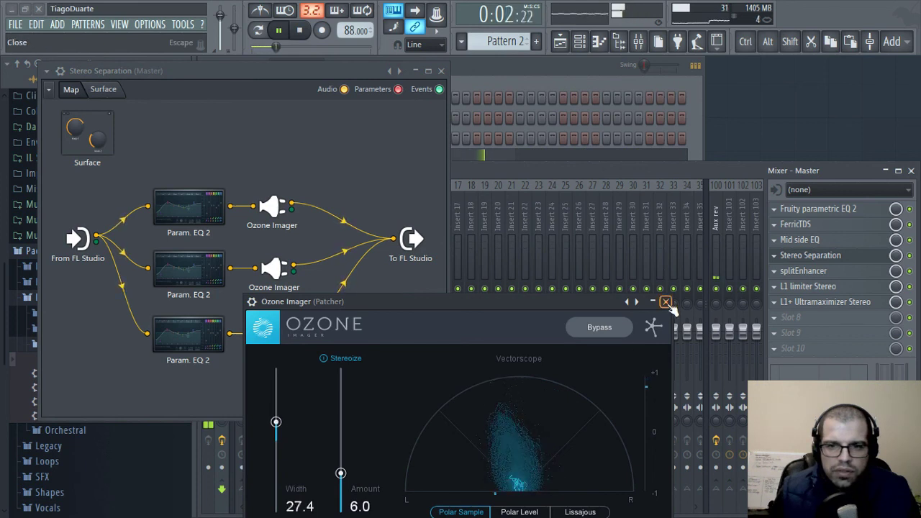
left_click(666, 302)
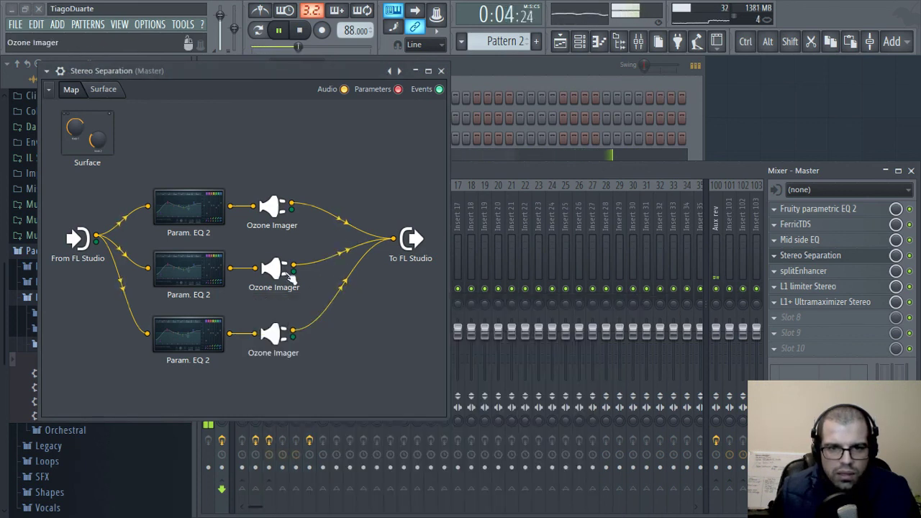
Set the width of the remaining upper Ozone Imager in Stereo Separation to about 34.0
left_click_drag(393, 297, 383, 160)
left_click_drag(266, 306, 267, 281)
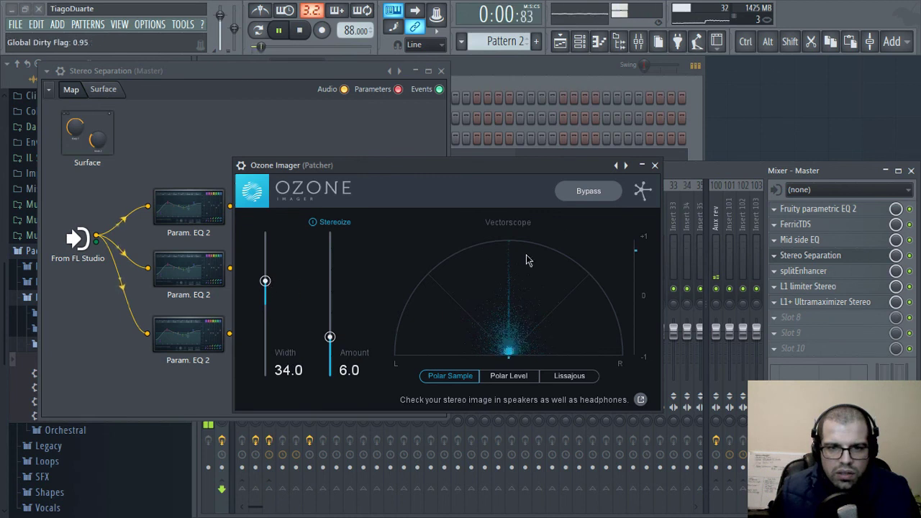
left_click(655, 165)
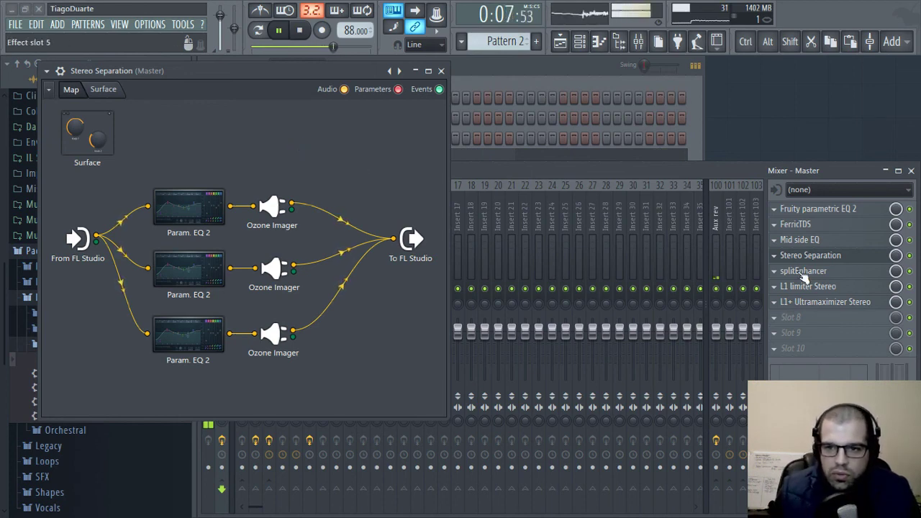
left_click(441, 70)
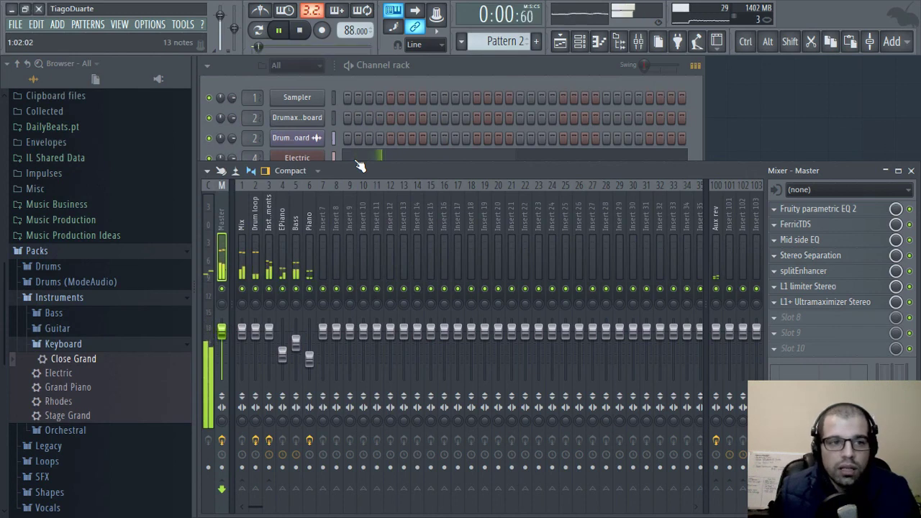
Review the Master effect chain again, examining FerricTDS, the Side equalizer in Mid side EQ, Stereo Separation and splitEnhancer
left_click(816, 224)
left_click(620, 103)
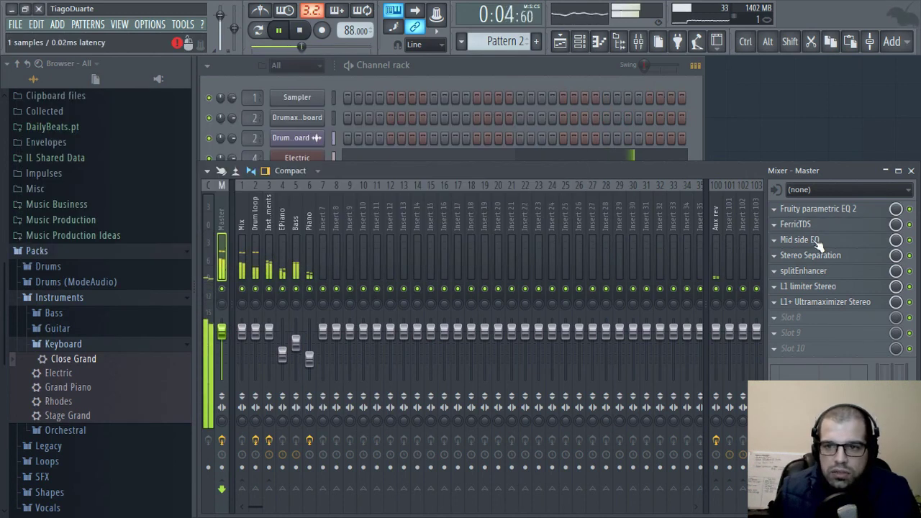
left_click(813, 239)
double_click(306, 246)
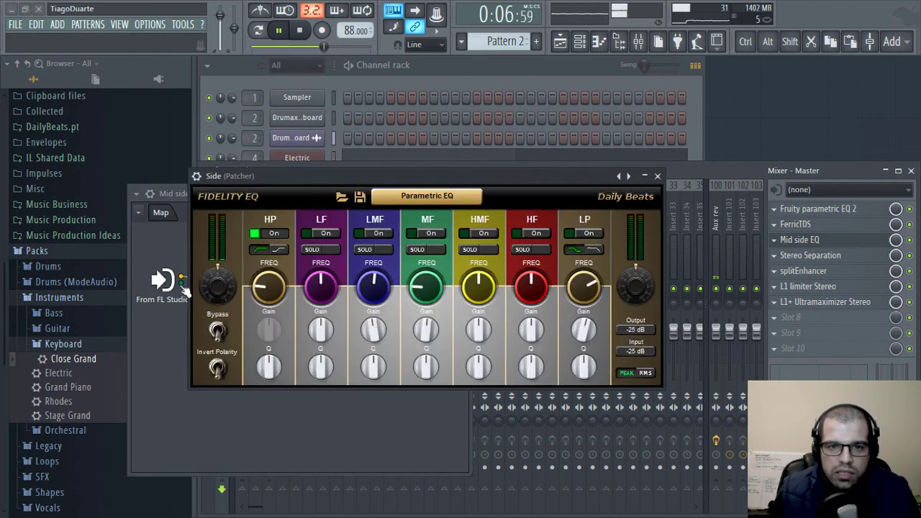
left_click(658, 175)
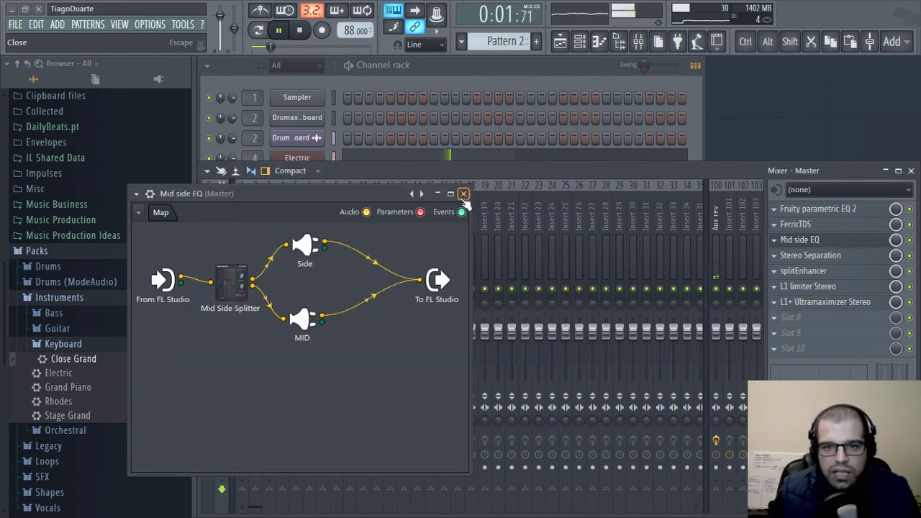
left_click(463, 194)
left_click(810, 257)
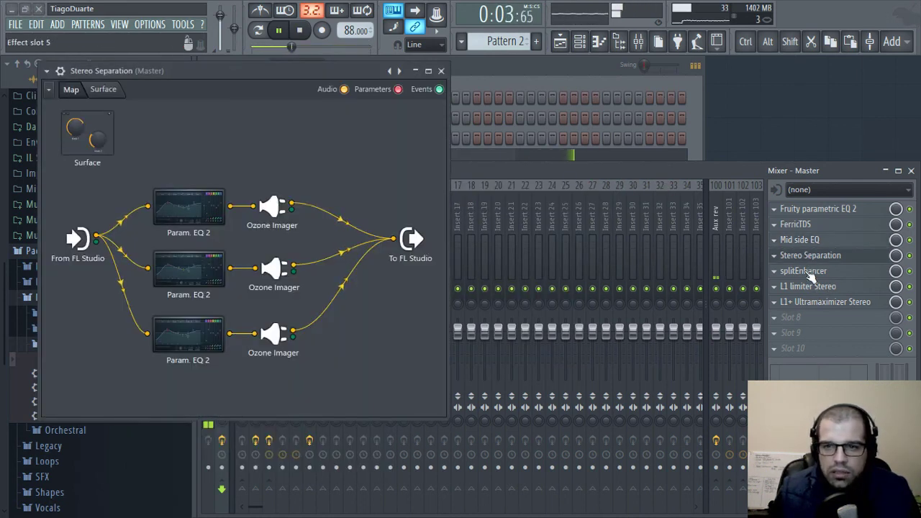
left_click(806, 271)
left_click(328, 70)
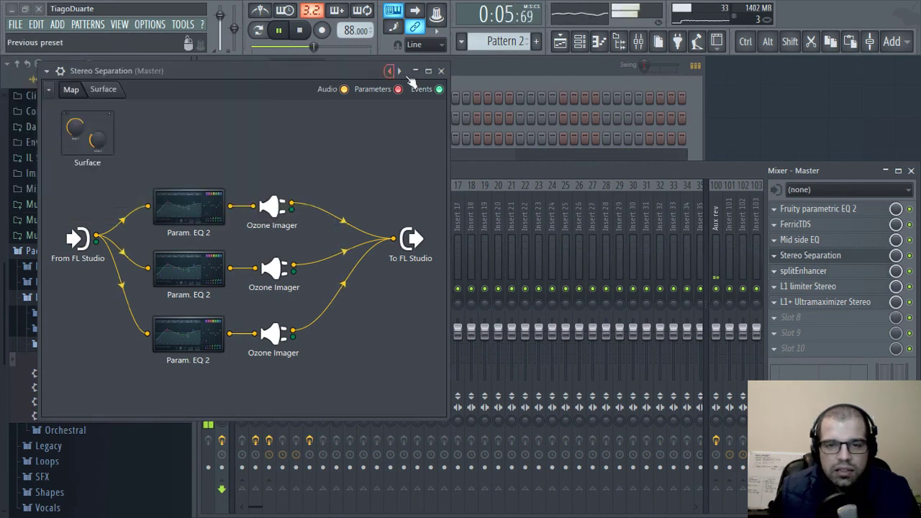
Set the mix of splitEnhancer on the Master track to 24 % and leave its mode at Medium
left_click(442, 71)
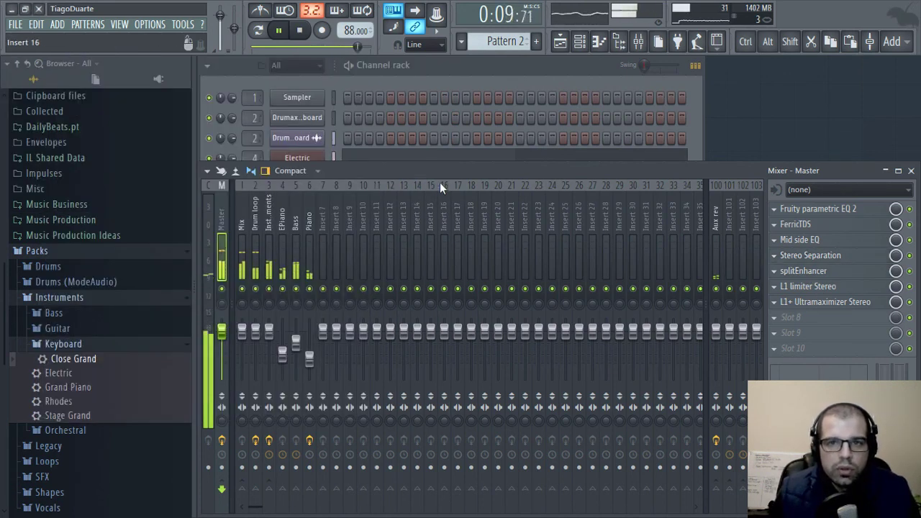
left_click(821, 272)
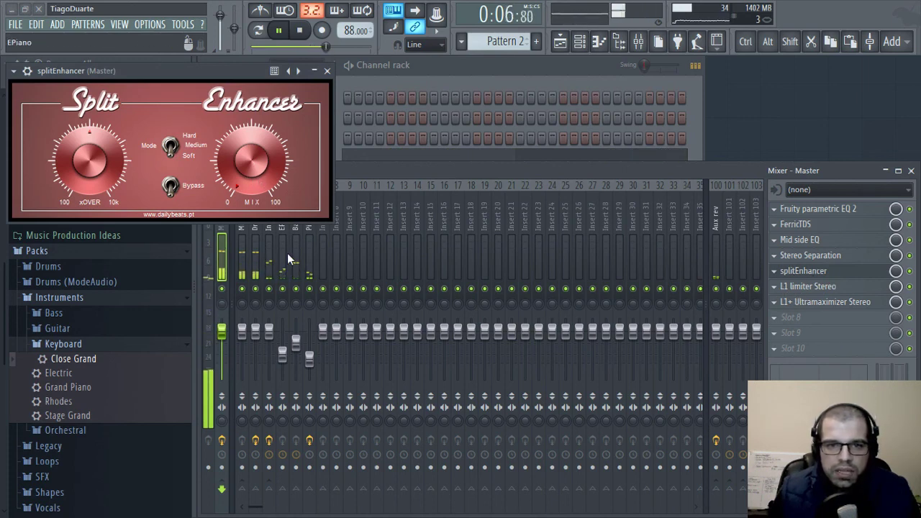
left_click_drag(276, 195, 232, 109)
left_click(171, 149)
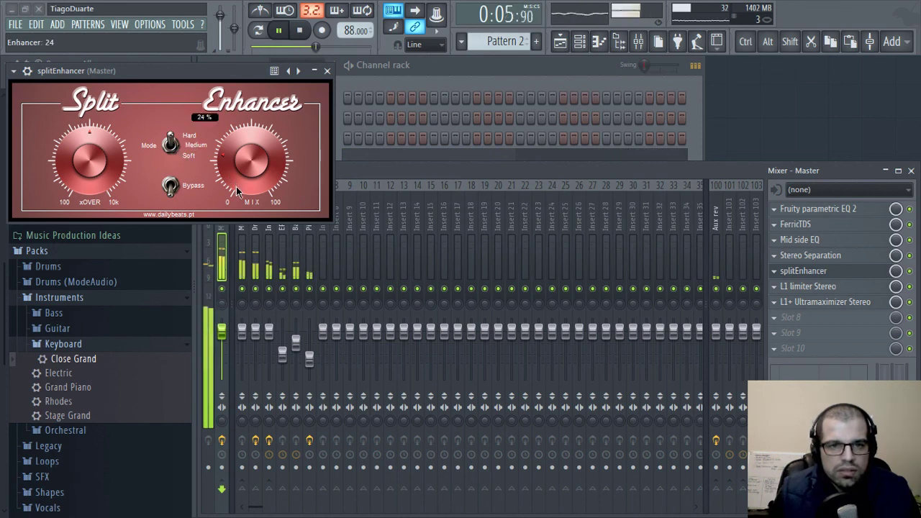
left_click(177, 146)
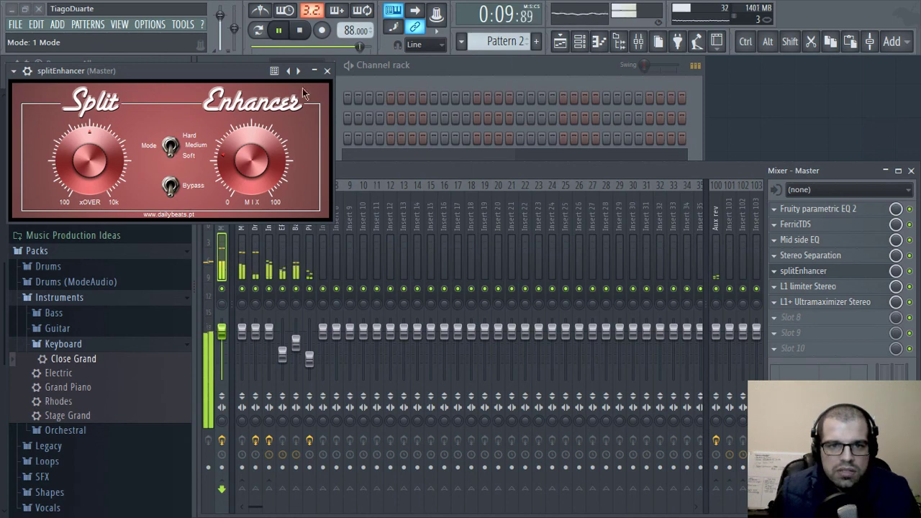
left_click(327, 70)
Lower the threshold of L1 limiter Stereo on the Master track to about -8.1 dB
left_click(832, 290)
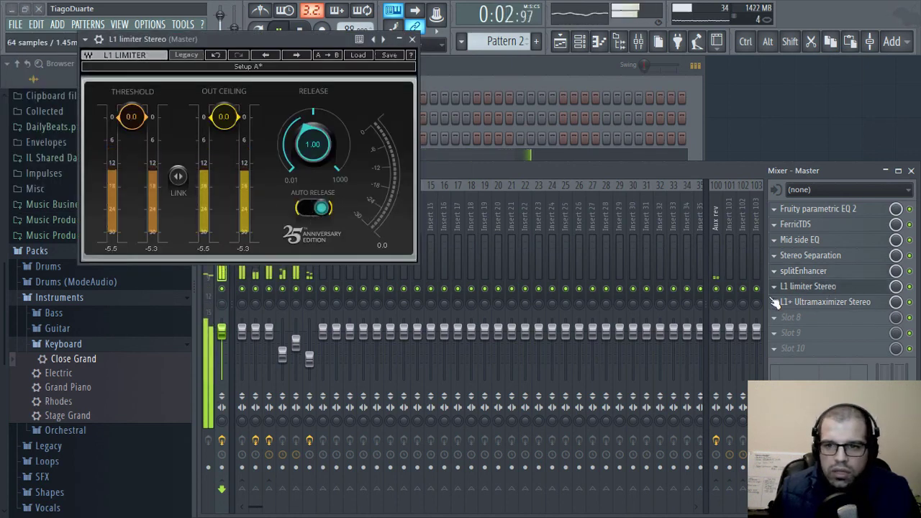
left_click_drag(137, 124, 143, 154)
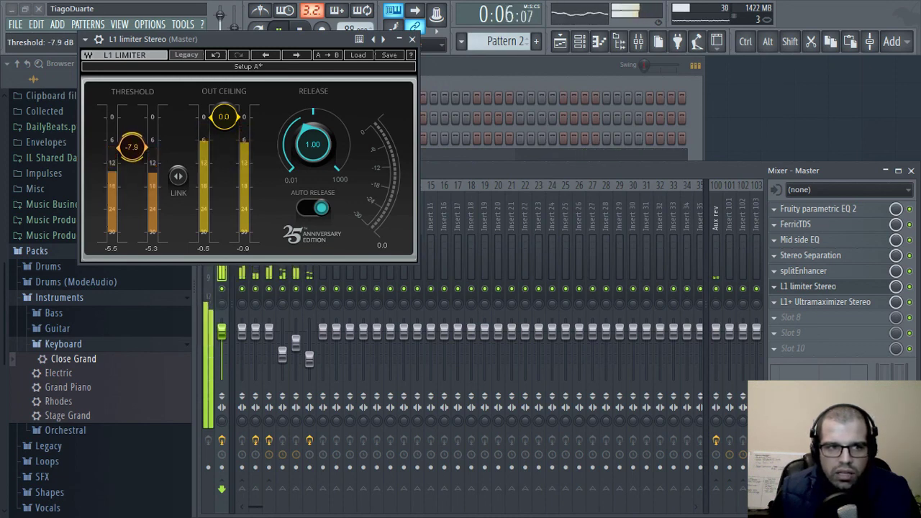
left_click_drag(132, 148, 132, 148)
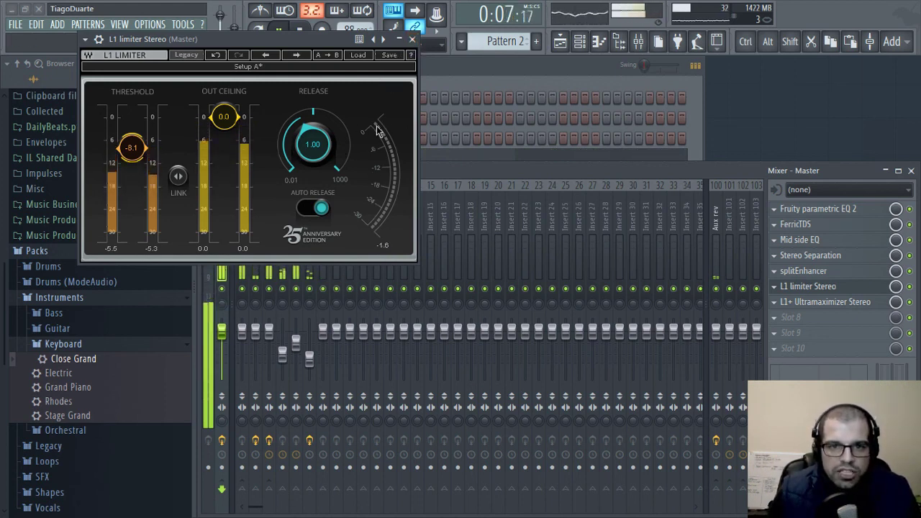
left_click(412, 38)
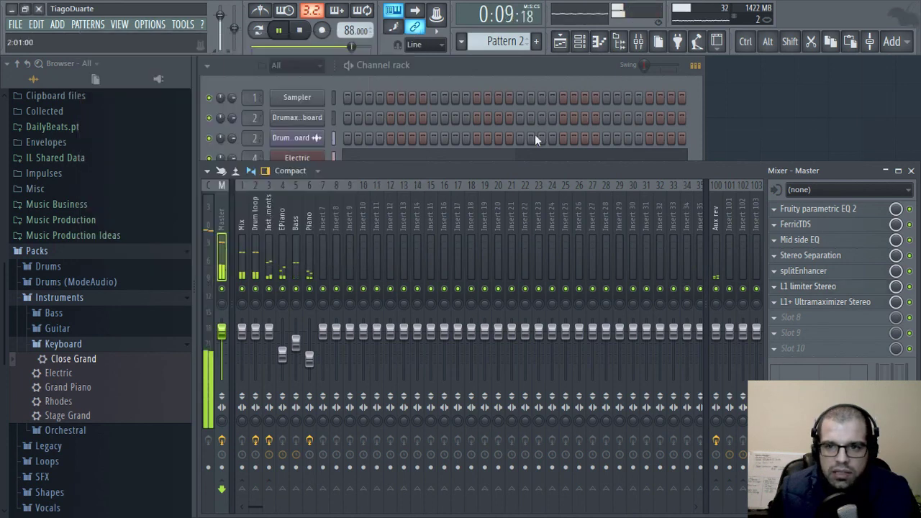
In the Master track's L1+ Ultramaximizer Stereo, set the output ceiling to -0.3 dB and turn off quantize, dither and shaping
left_click(832, 302)
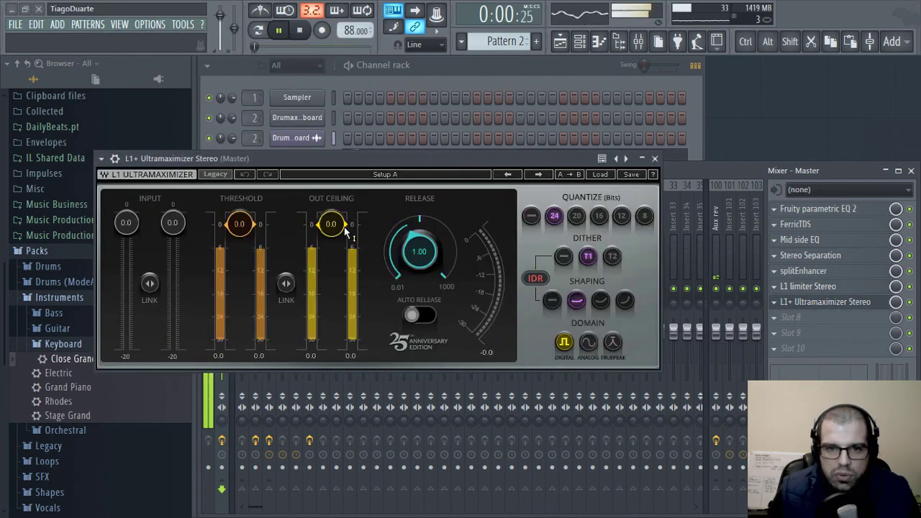
left_click_drag(331, 224, 331, 227)
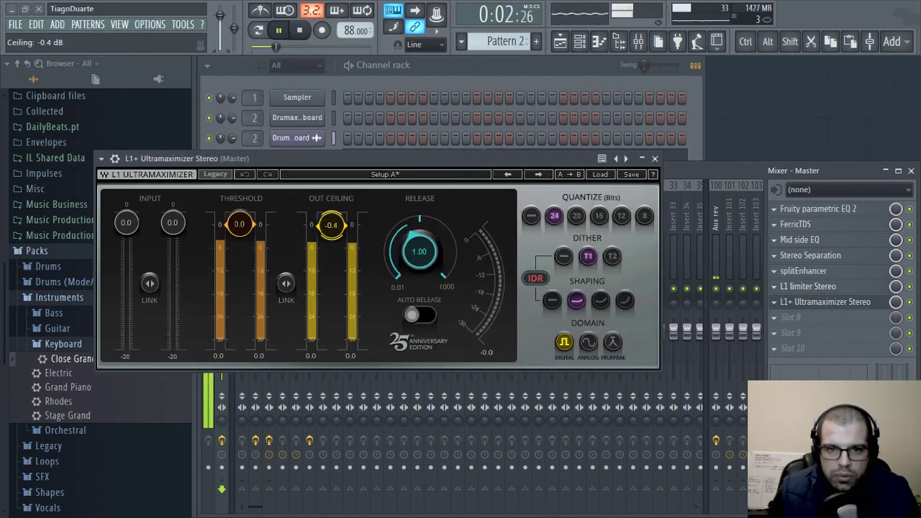
left_click(530, 216)
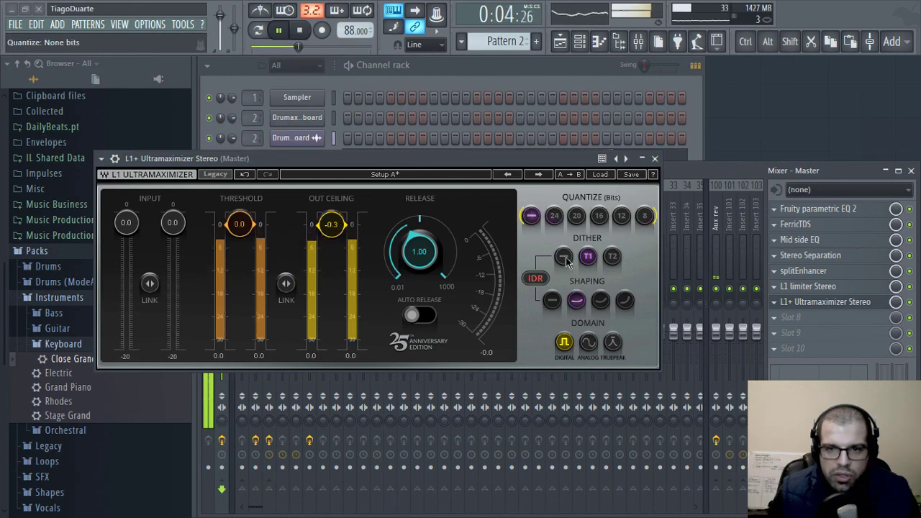
left_click(564, 256)
left_click(552, 300)
Set the L1+ Ultramaximizer's domain to Analog and enable its auto release
left_click(588, 342)
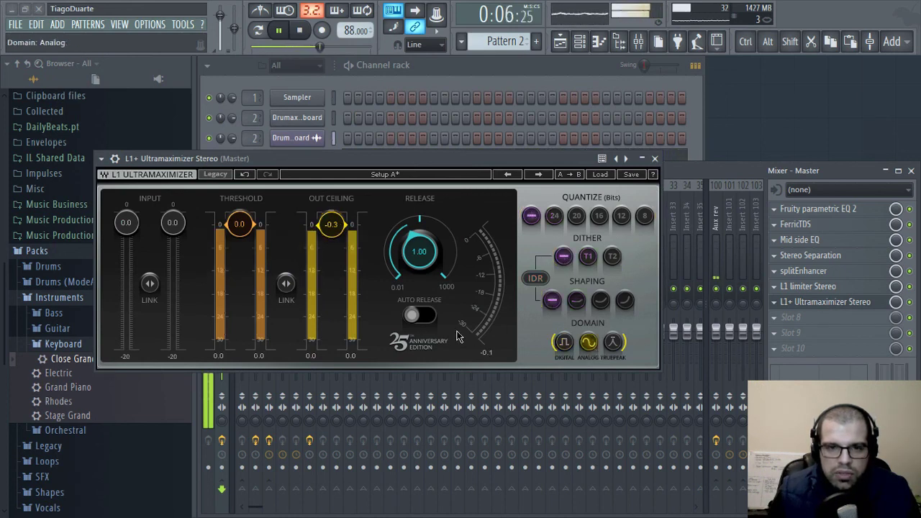
left_click(420, 315)
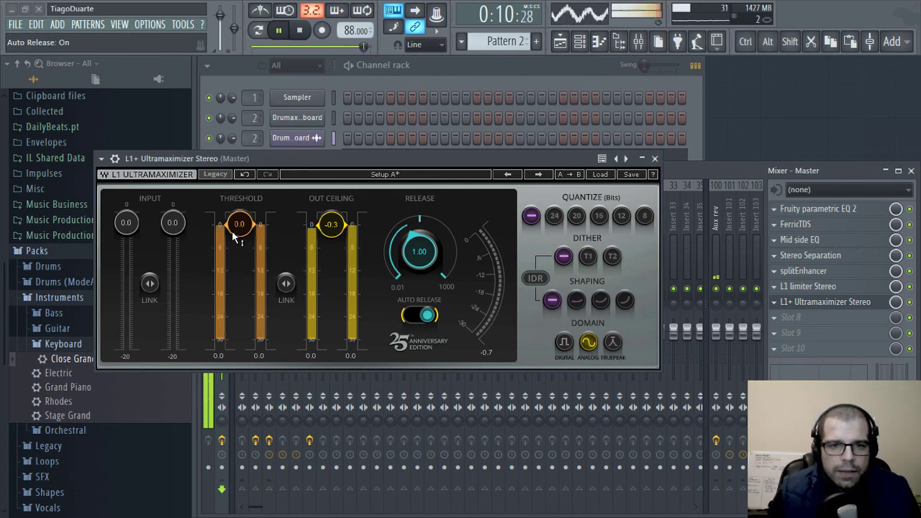
key("Escape")
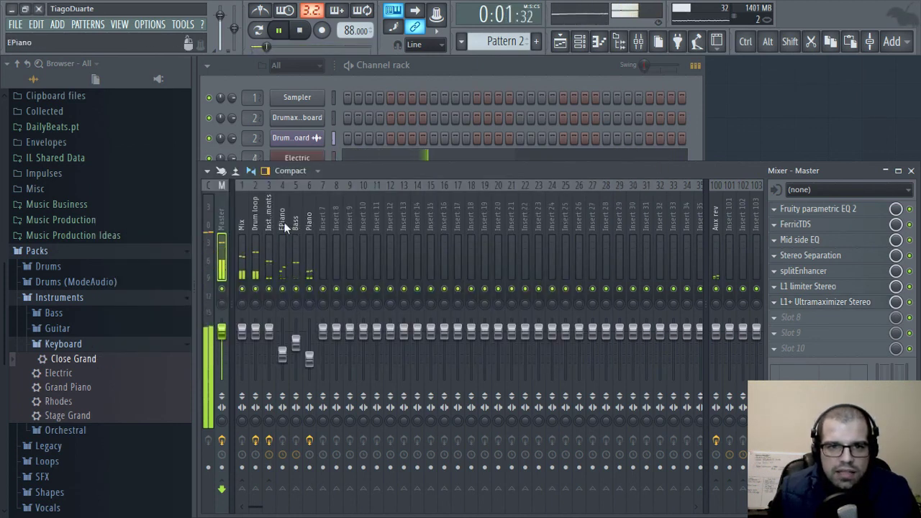
Set the Lo-Fi Effector on the Instruments track to about 20.0 for the X parameter and 20.5 for the Y parameter
left_click(266, 216)
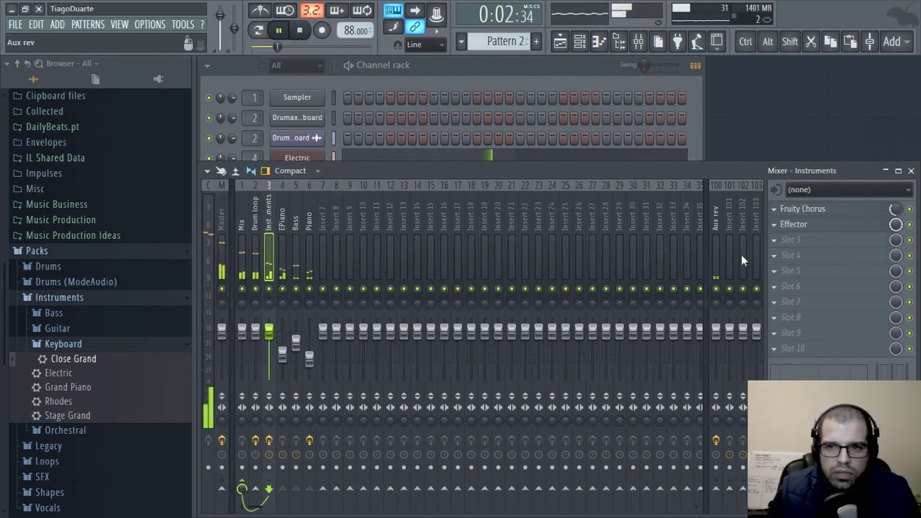
left_click(803, 225)
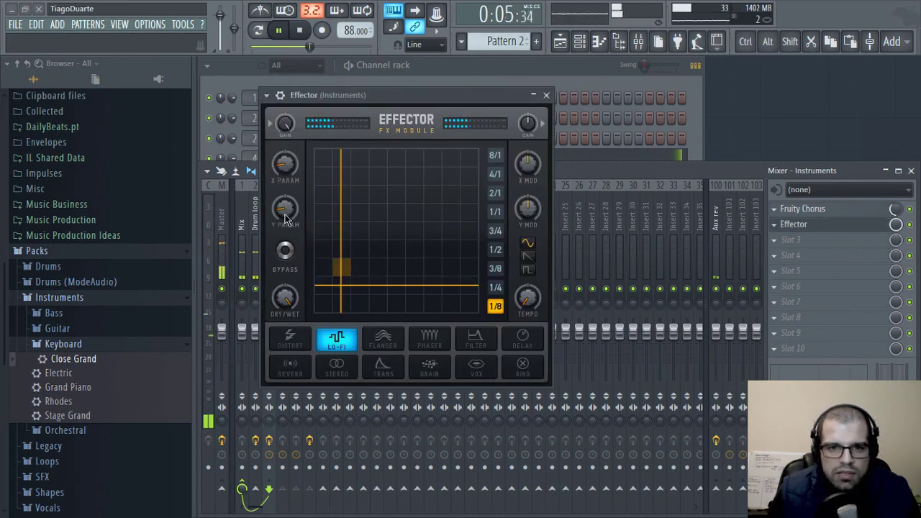
left_click_drag(285, 219, 286, 183)
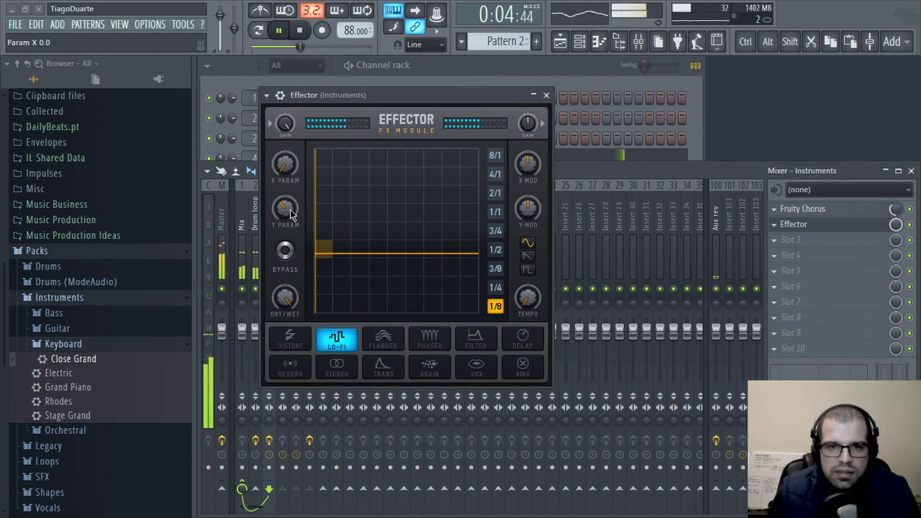
mouse_move(285, 208)
left_mouse_down()
mouse_move(285, 218)
mouse_move(290, 203)
left_mouse_up()
mouse_move(285, 165)
left_mouse_down()
mouse_move(285, 141)
mouse_move(285, 154)
left_mouse_up()
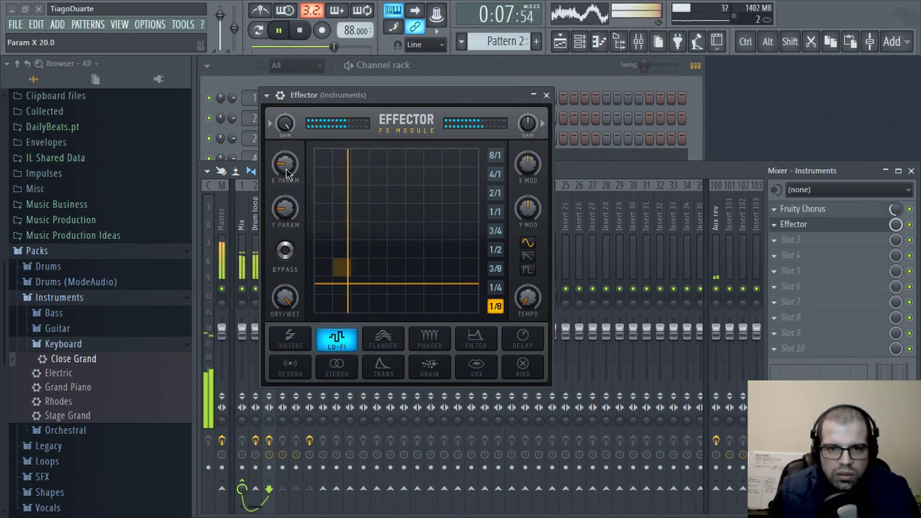
left_click_drag(287, 213, 287, 211)
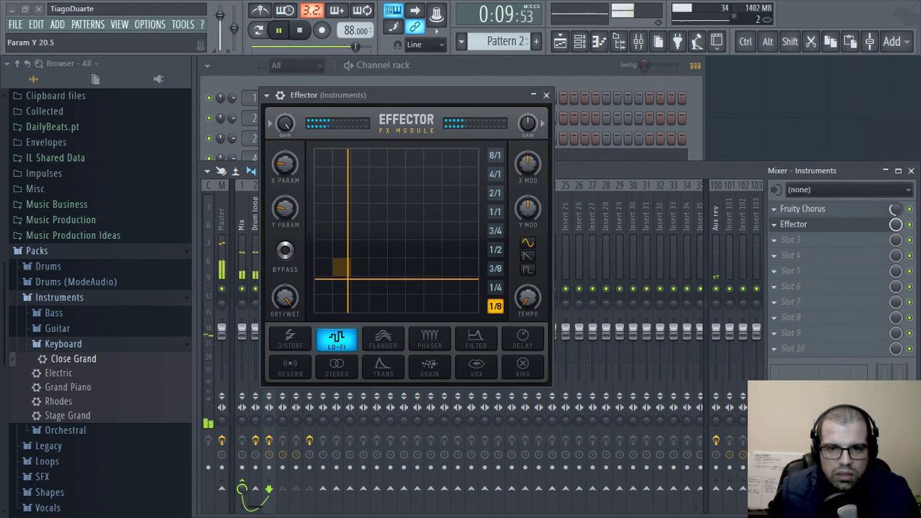
left_click(547, 94)
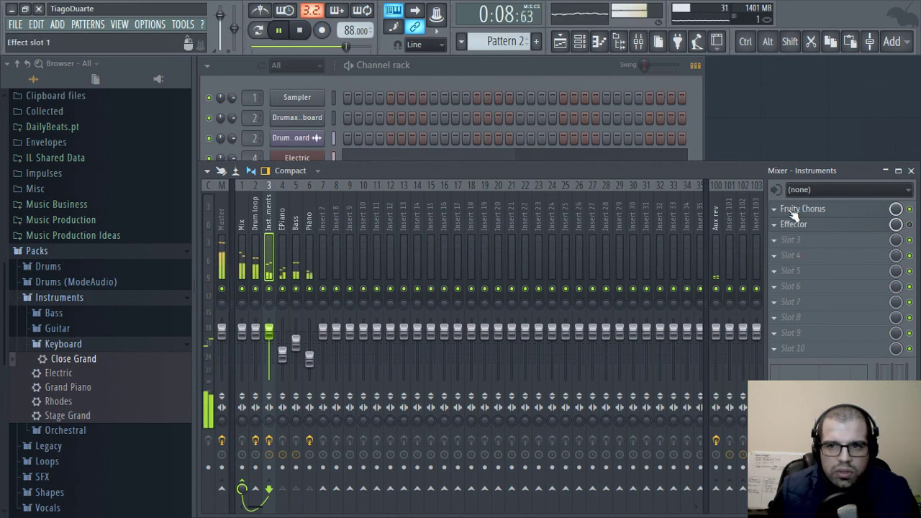
Remove Fruity Chorus from the Instruments track and move Effector up into the first effect slot
left_click(776, 210)
mouse_move(781, 225)
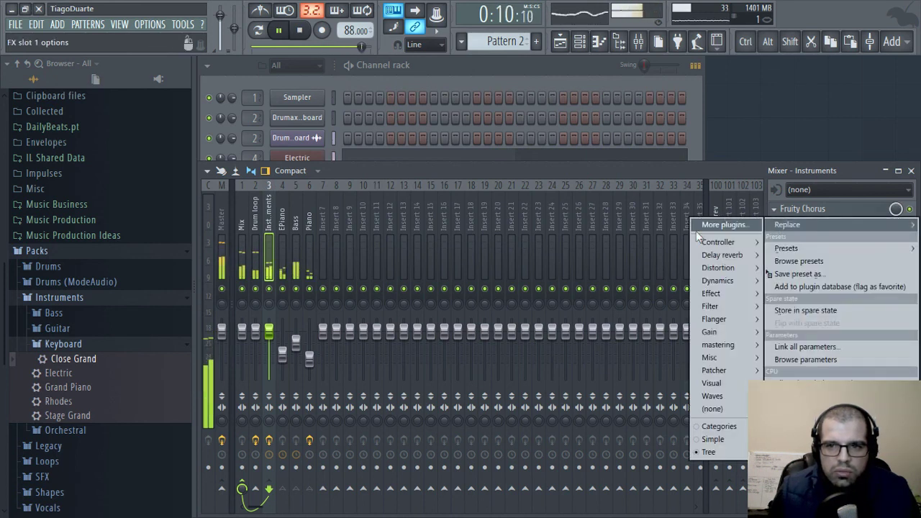
left_click(718, 411)
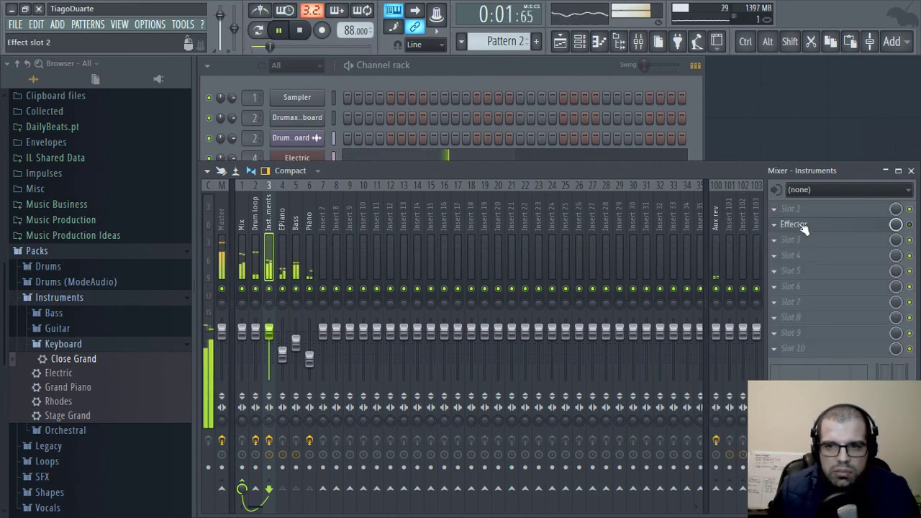
left_click_drag(802, 226, 777, 212)
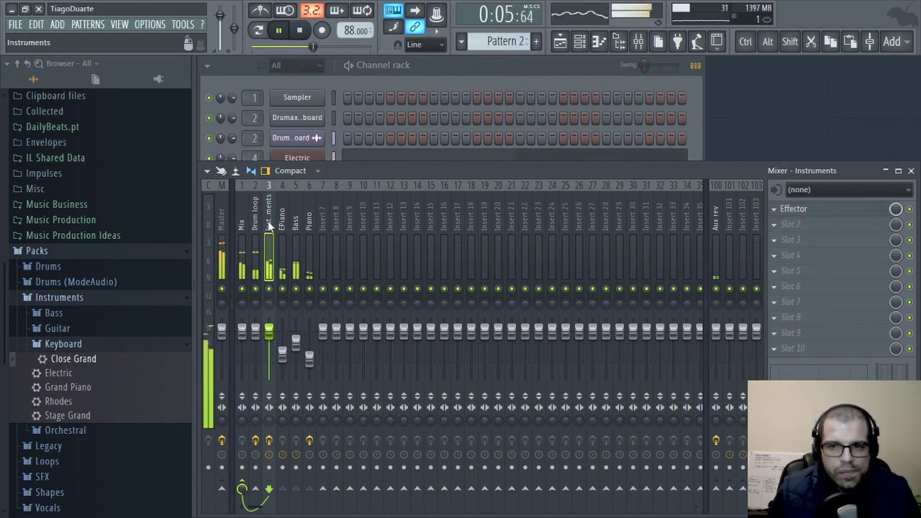
Disable Effector on the Instruments track and stop playback
left_click(910, 209)
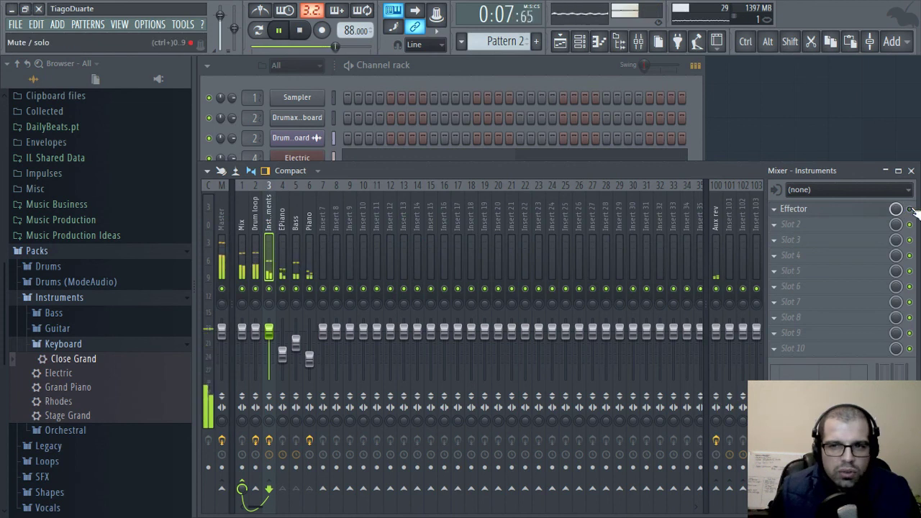
key("space")
scroll(242, 220, "down", 1)
Copy the Effector with its current settings from the Instruments track to the Mix track
left_click(213, 214)
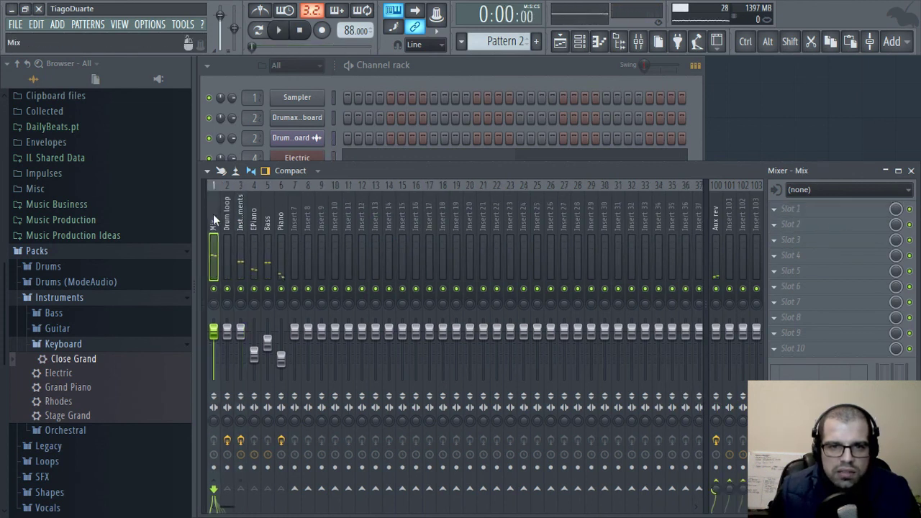
left_click(238, 216)
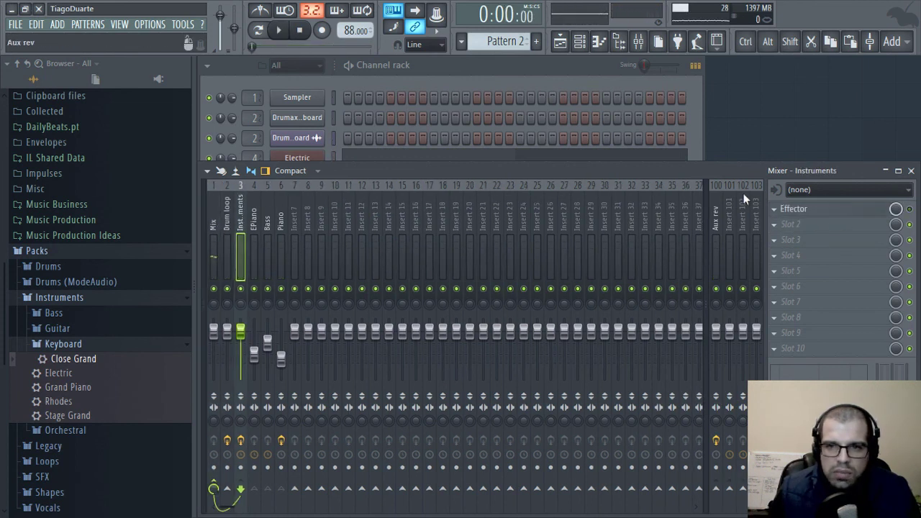
left_click(778, 209)
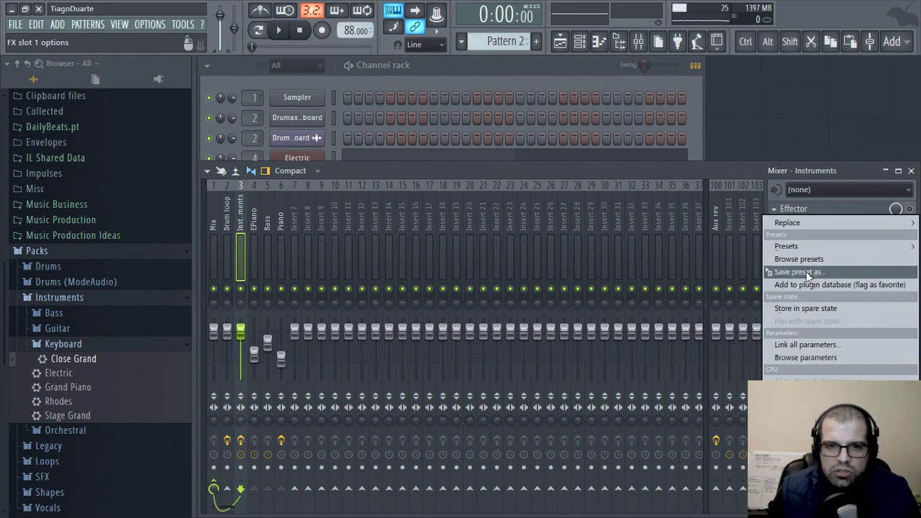
left_click_drag(806, 271, 770, 273)
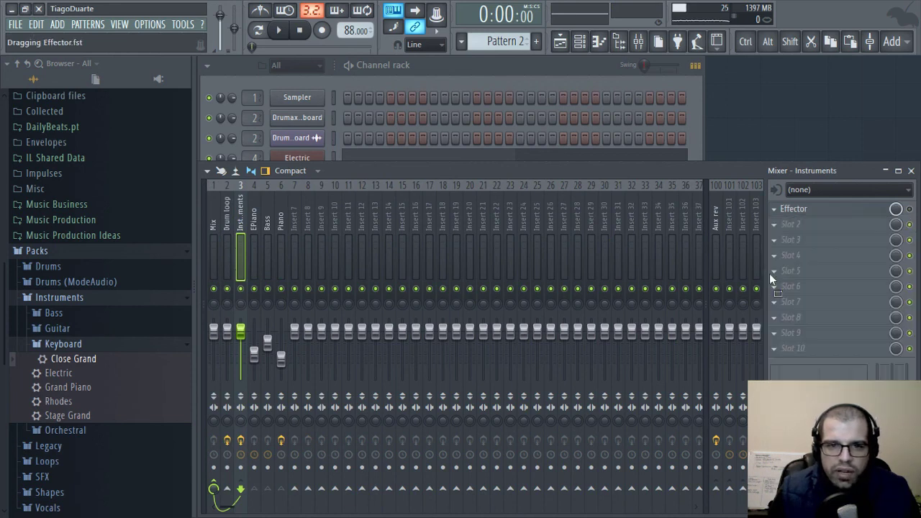
left_click_drag(230, 222, 210, 210)
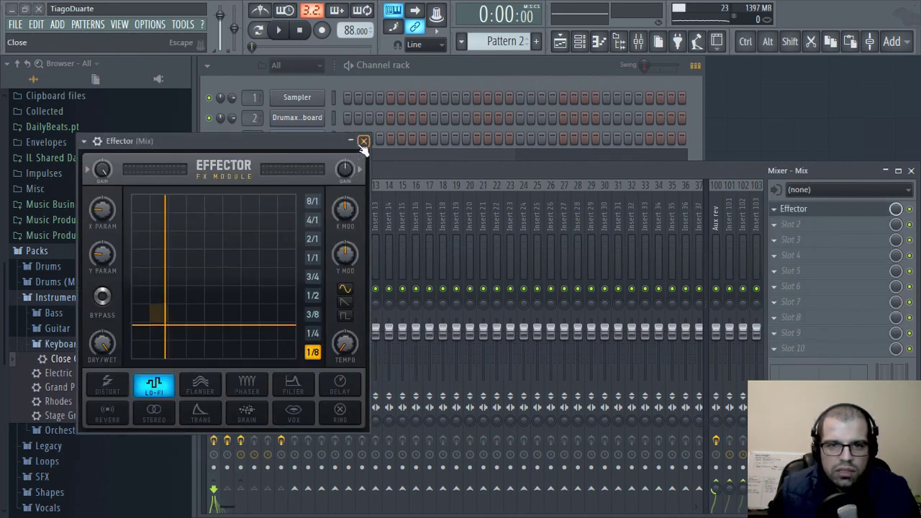
left_click(362, 140)
Restart playback and lower the Y parameter of the Mix track's Effector to about 10.7
left_click(242, 216)
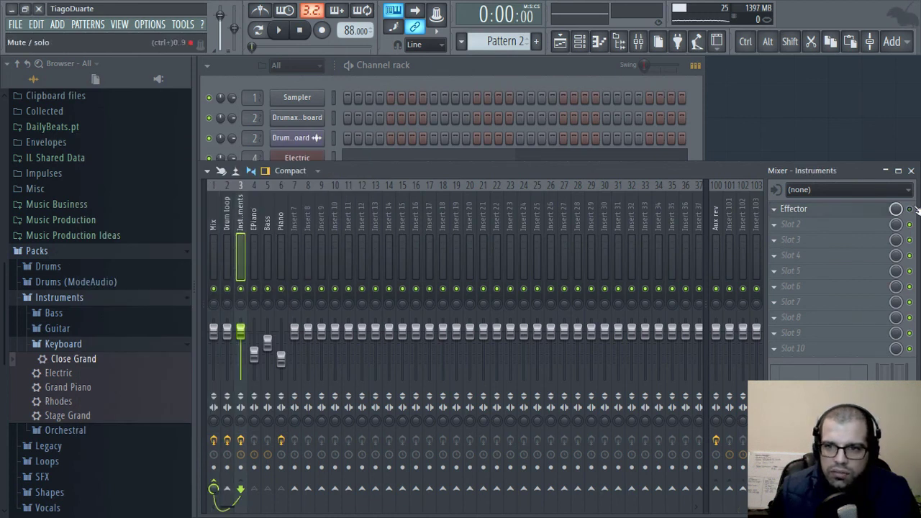
key("space")
left_click(218, 219)
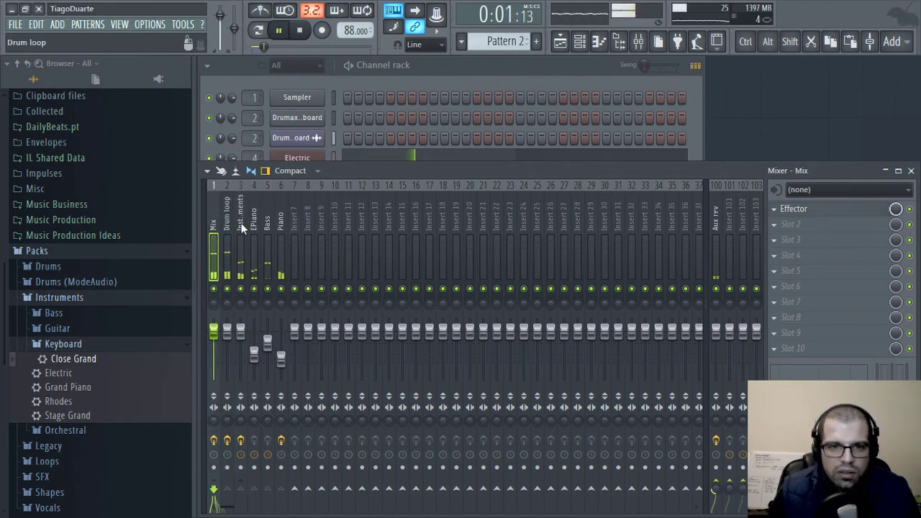
left_click_drag(203, 209, 229, 215)
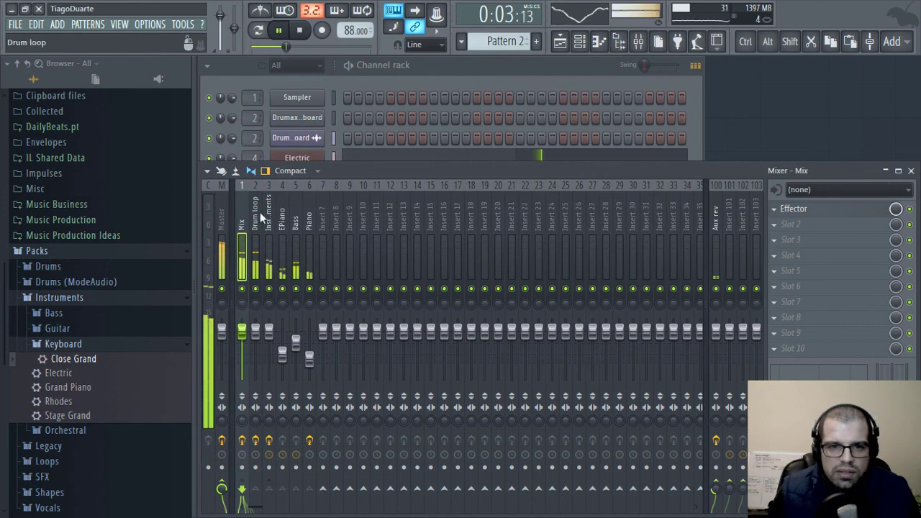
left_click(816, 212)
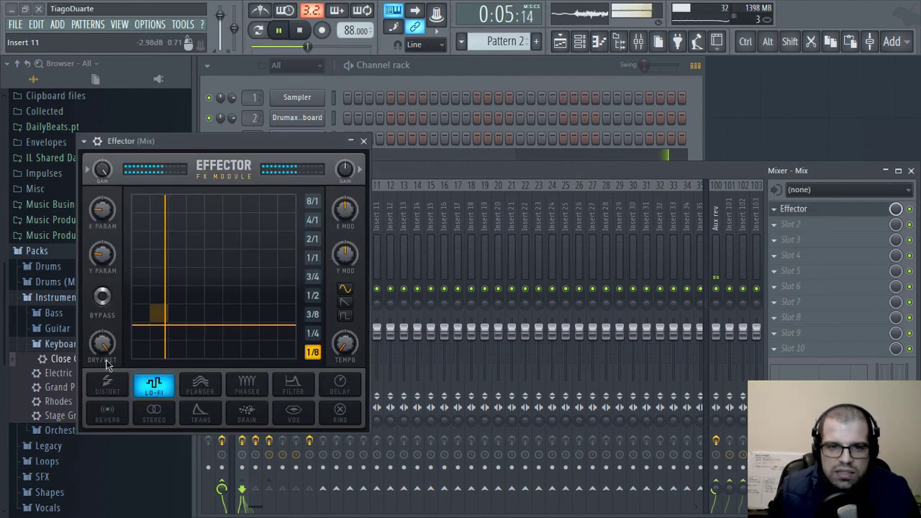
mouse_move(105, 260)
left_mouse_down()
mouse_move(106, 272)
mouse_move(103, 249)
left_mouse_up()
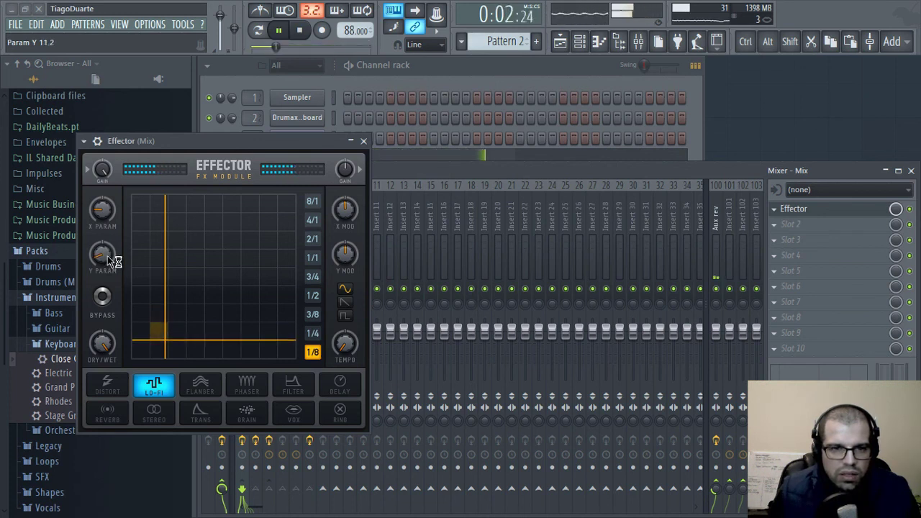
scroll(107, 256, "down", 2)
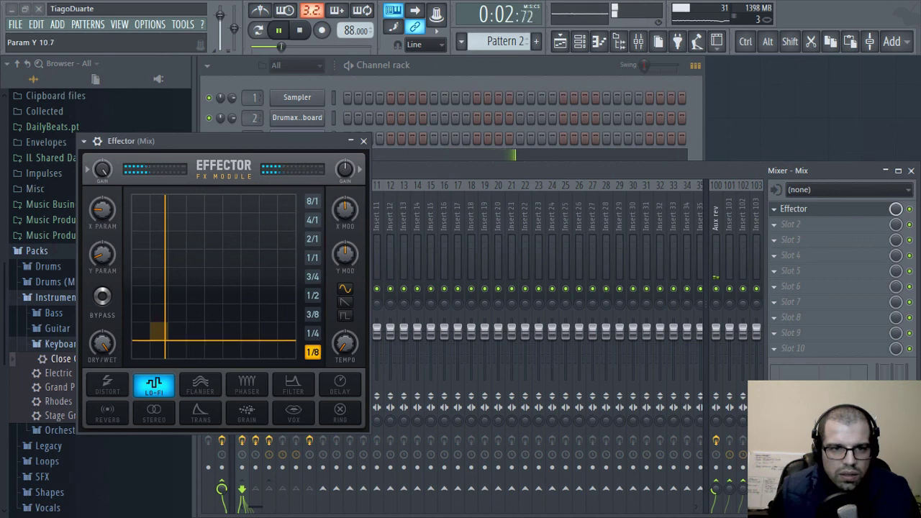
In the Master track's Fruity Parametric EQ 2, make band 6 a high shelf at about -4.1 dB and 5406 Hz, and lower band 7's cutoff
left_click(360, 142)
left_click(222, 216)
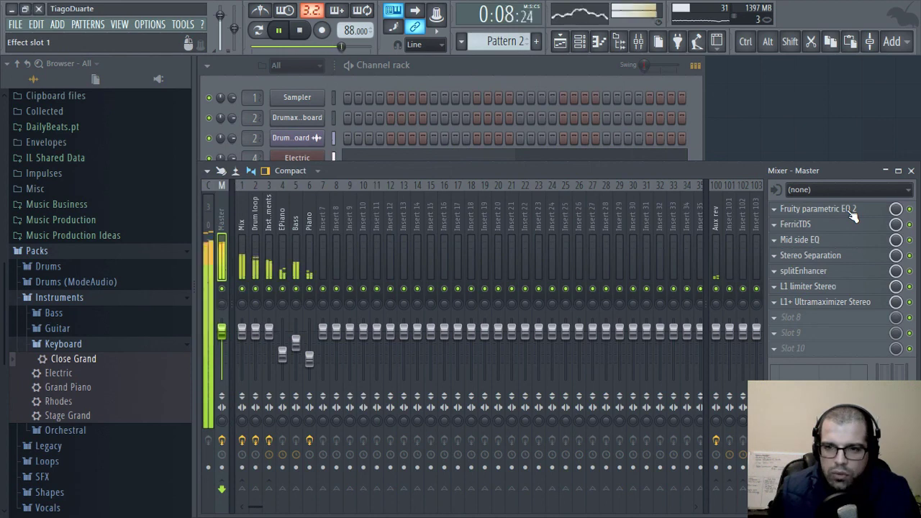
left_click(851, 216)
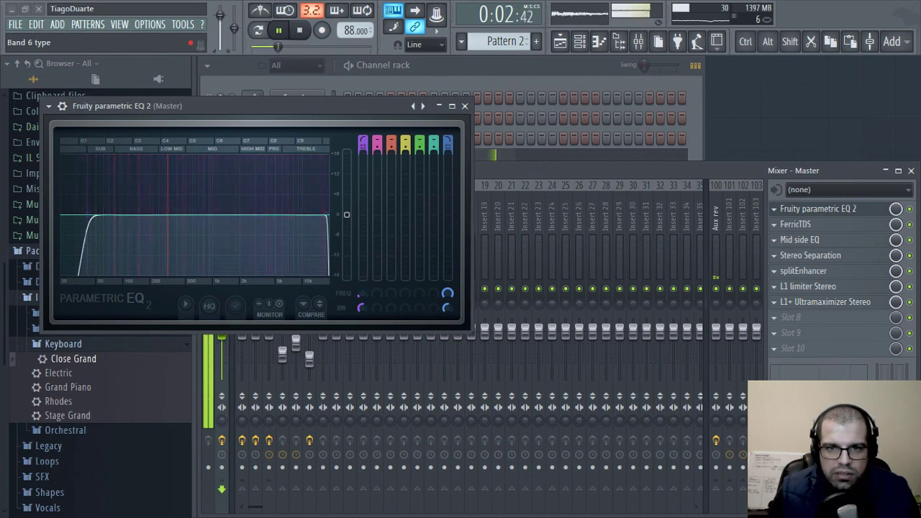
scroll(434, 146, "up", 5)
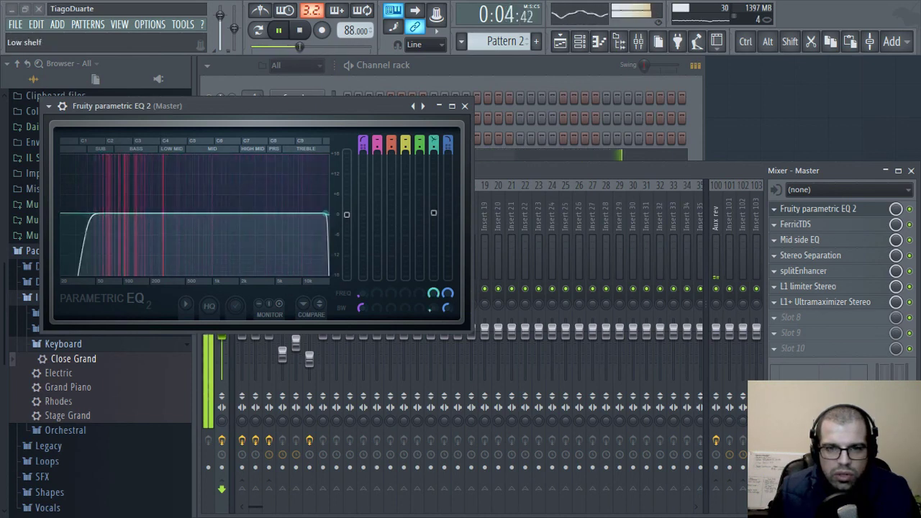
scroll(434, 145, "up", 2)
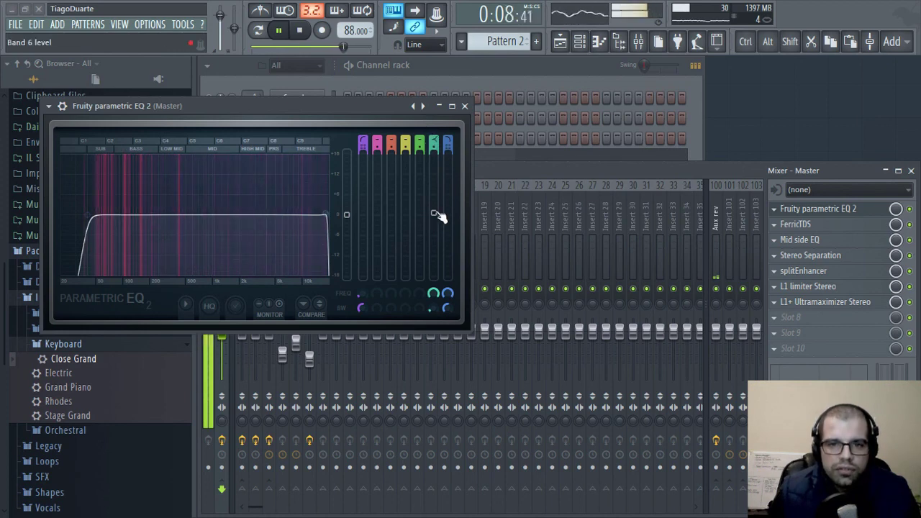
left_click(434, 291)
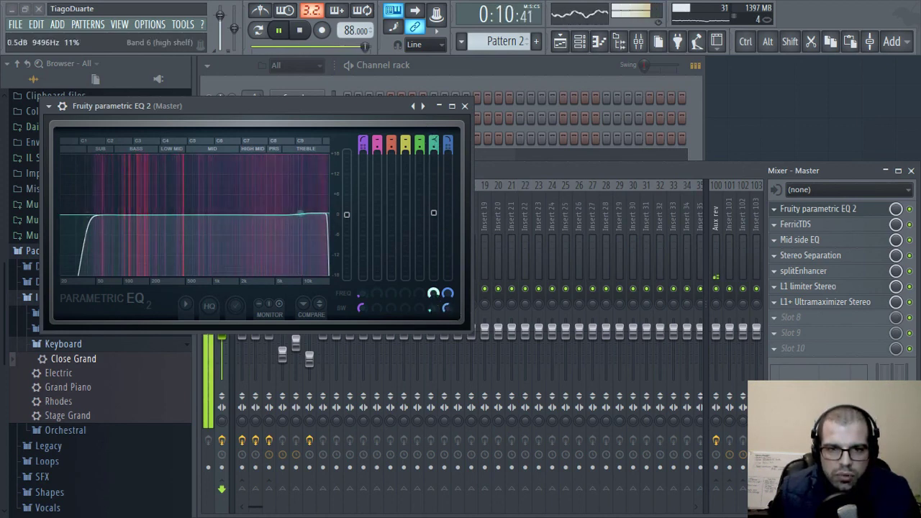
left_click_drag(434, 292, 434, 298)
left_click_drag(436, 203, 434, 226)
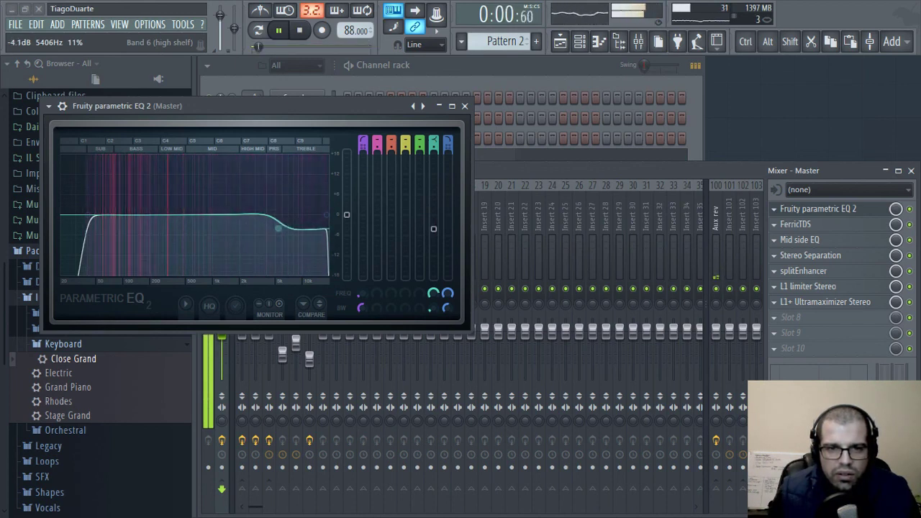
left_click_drag(436, 310, 447, 295)
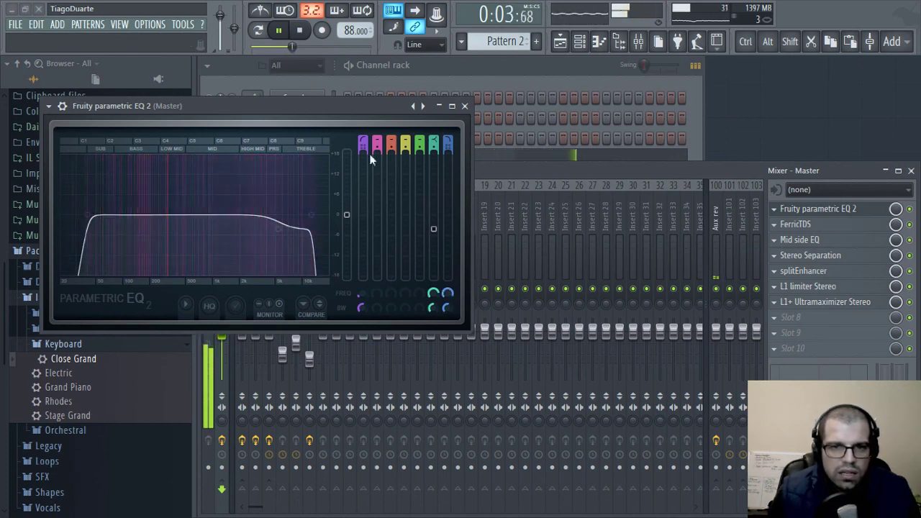
Make band 2 of the Master EQ a low shelf cut at about 122 Hz with 90% bandwidth, and close the EQ
left_click_drag(378, 139, 378, 127)
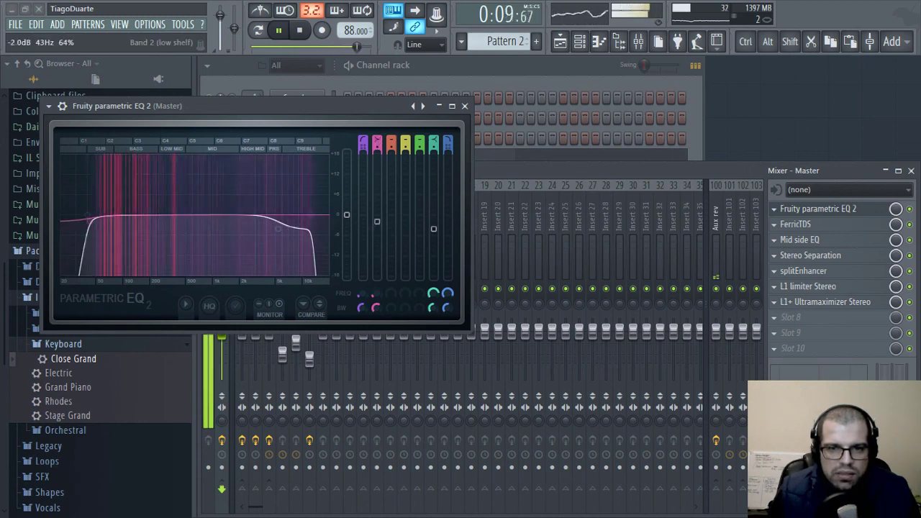
left_click_drag(377, 232, 376, 234)
mouse_move(371, 292)
left_mouse_down()
mouse_move(376, 305)
mouse_move(376, 291)
left_mouse_up()
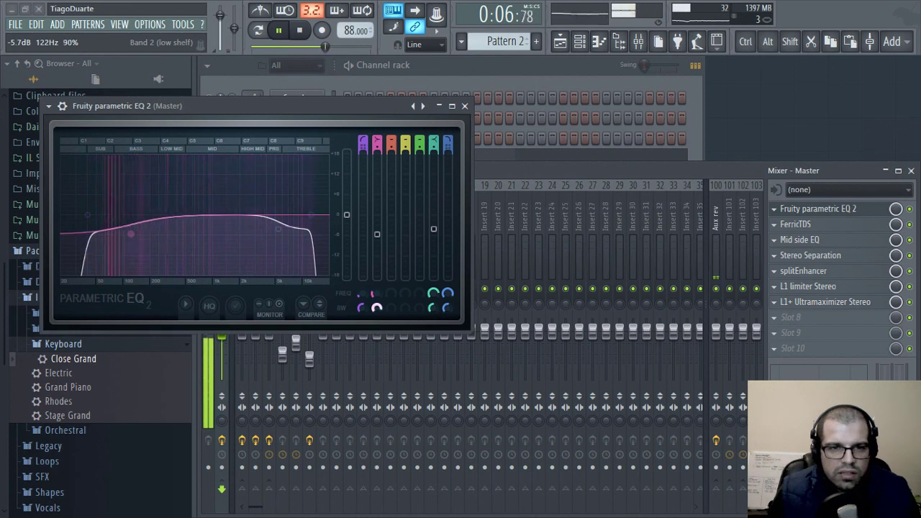
left_click_drag(377, 234, 378, 230)
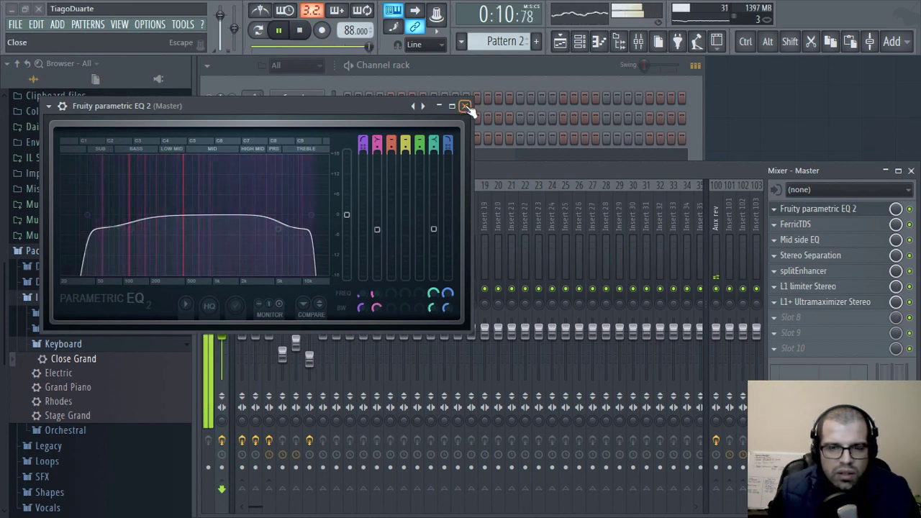
left_click(465, 106)
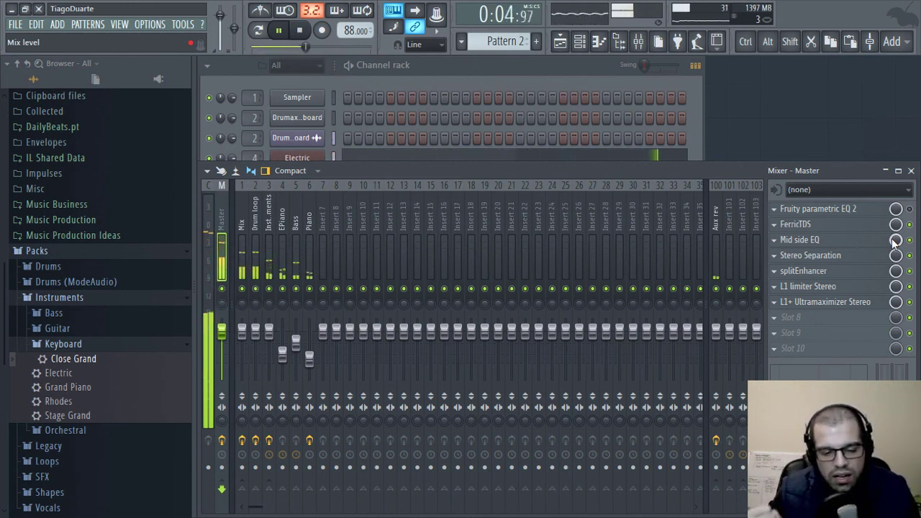
Compare the Master track's sound with Fruity Parametric EQ 2 bypassed and enabled, leaving it enabled
left_click(909, 209)
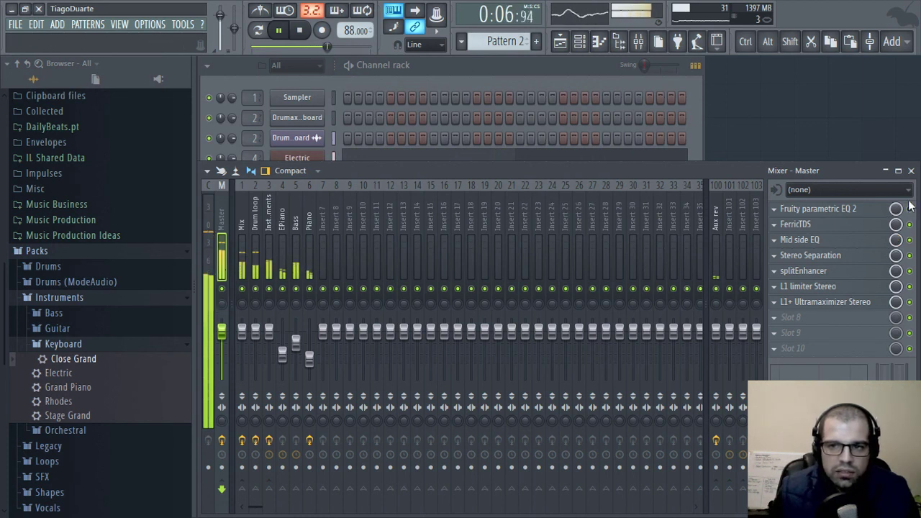
left_click(910, 209)
left_click(909, 209)
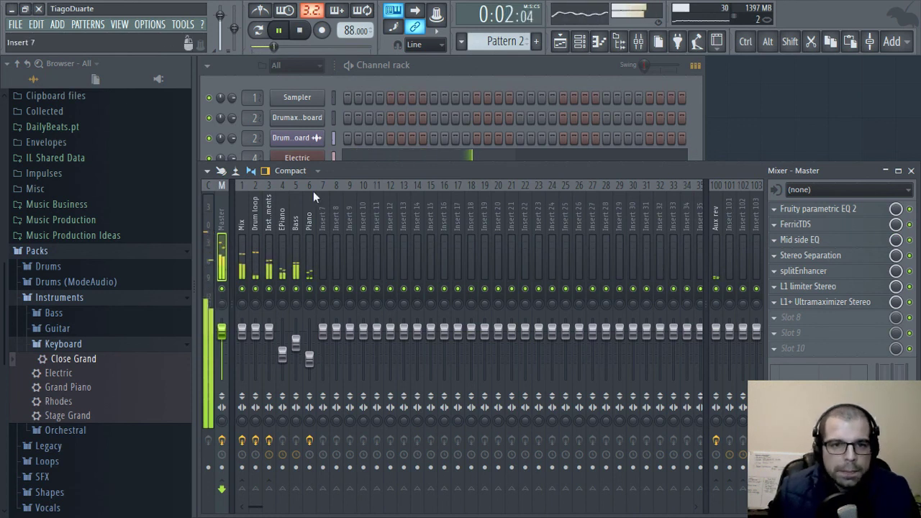
Raise the Y parameter of the Mix track's Effector to about 14.0 and close the plugin
left_click(242, 223)
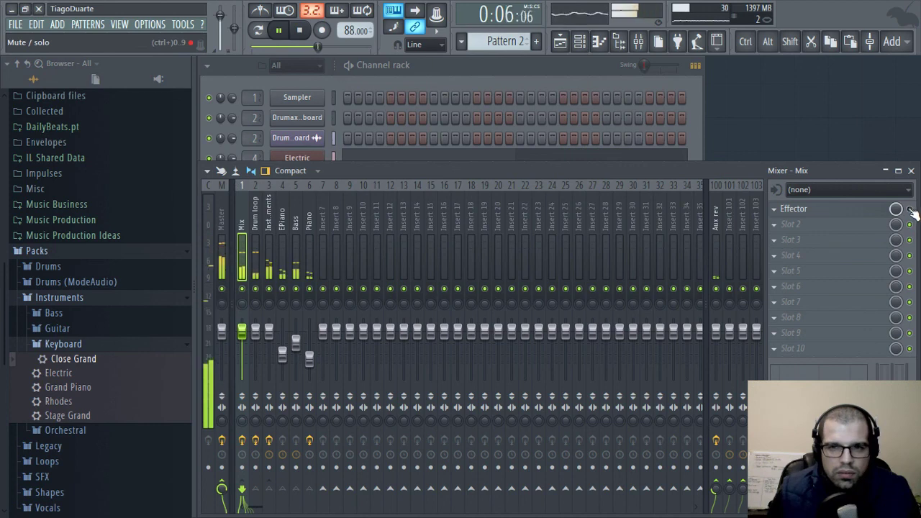
left_click(821, 209)
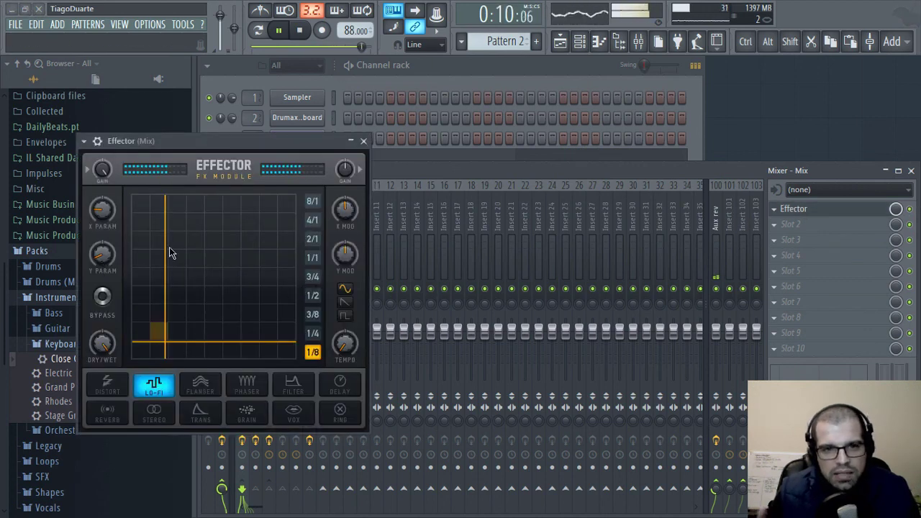
mouse_move(106, 268)
left_mouse_down()
mouse_move(107, 252)
mouse_move(106, 260)
left_mouse_up()
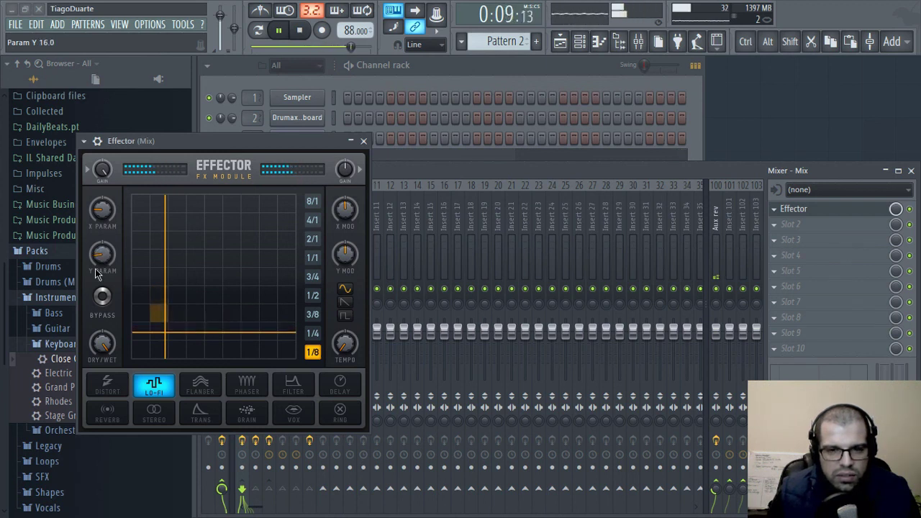
left_click_drag(108, 270, 108, 273)
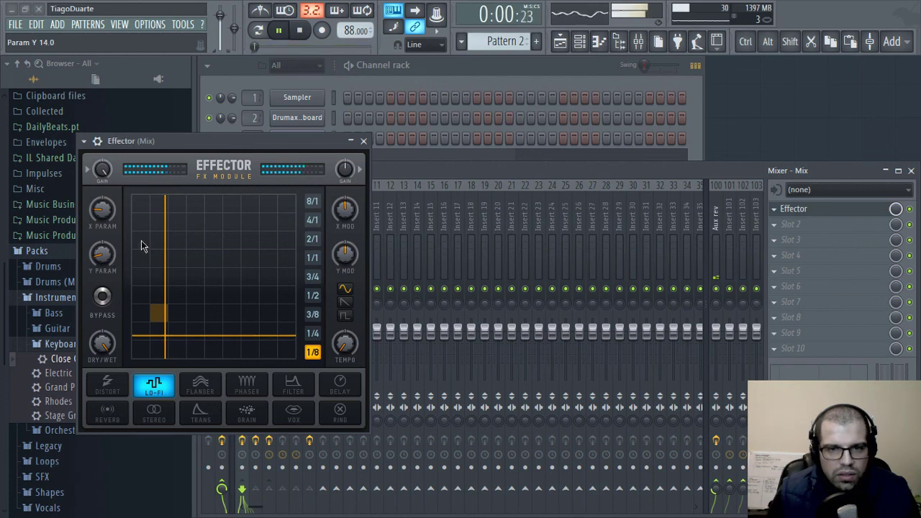
left_click(363, 142)
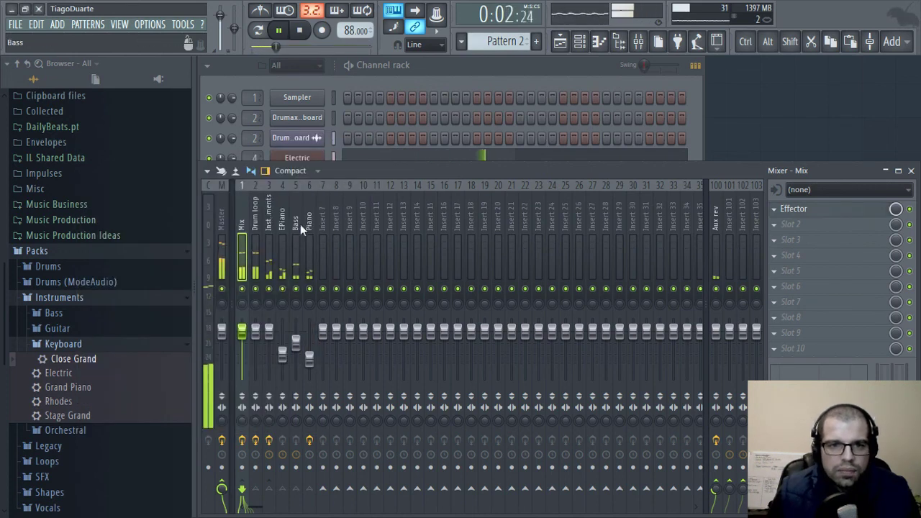
Bring up the Close Grand piano roll and audition high notes around the sixth octave during playback
left_click(410, 70)
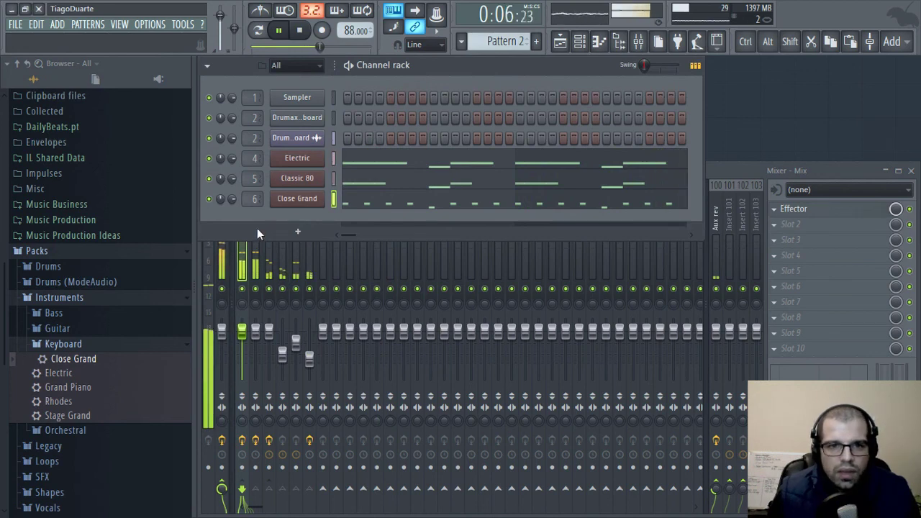
left_click(457, 208)
scroll(339, 247, "up", 5)
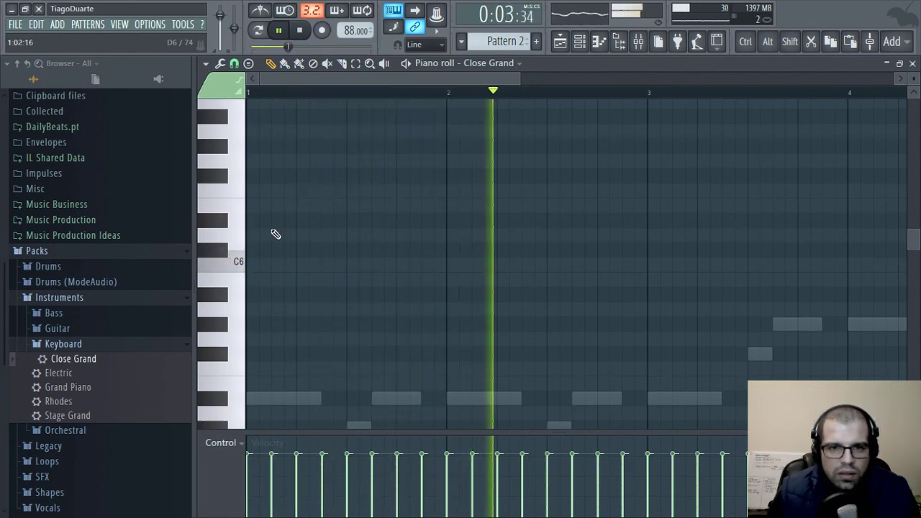
scroll(338, 235, "down", 3)
scroll(224, 269, "up", 5)
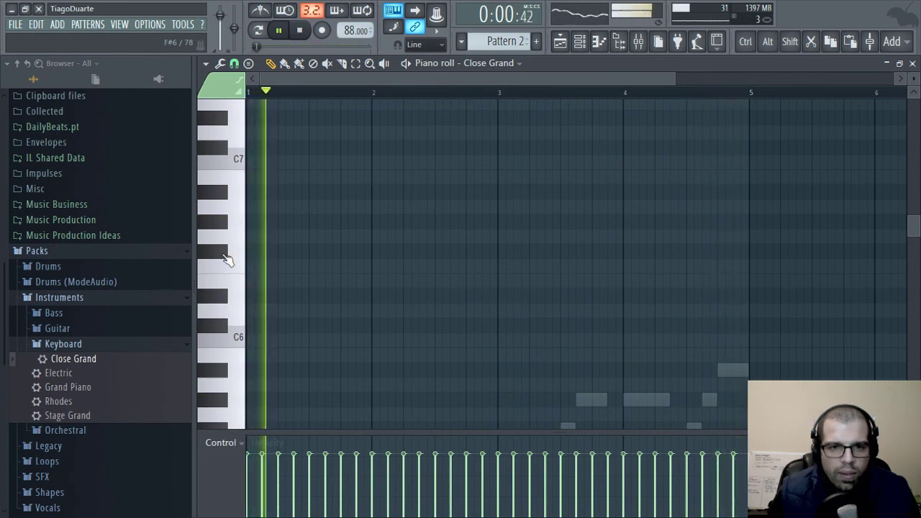
left_click(223, 223)
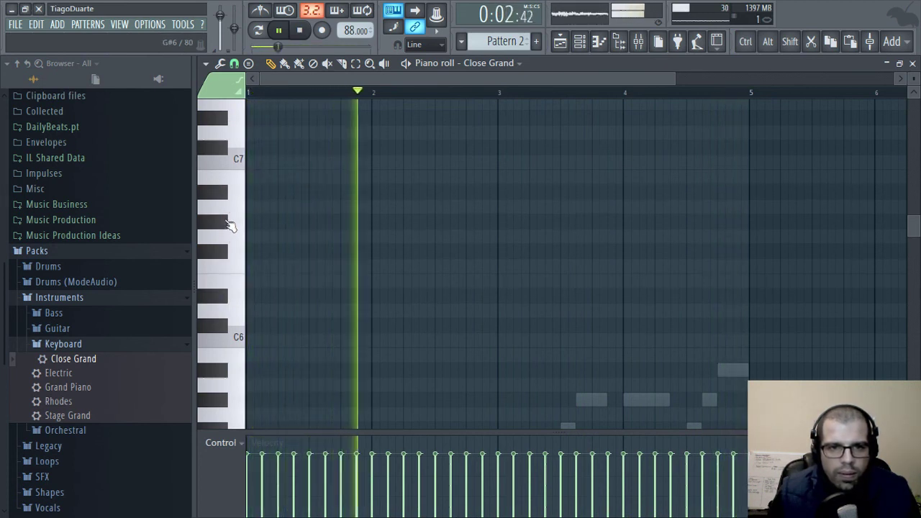
left_click(226, 263)
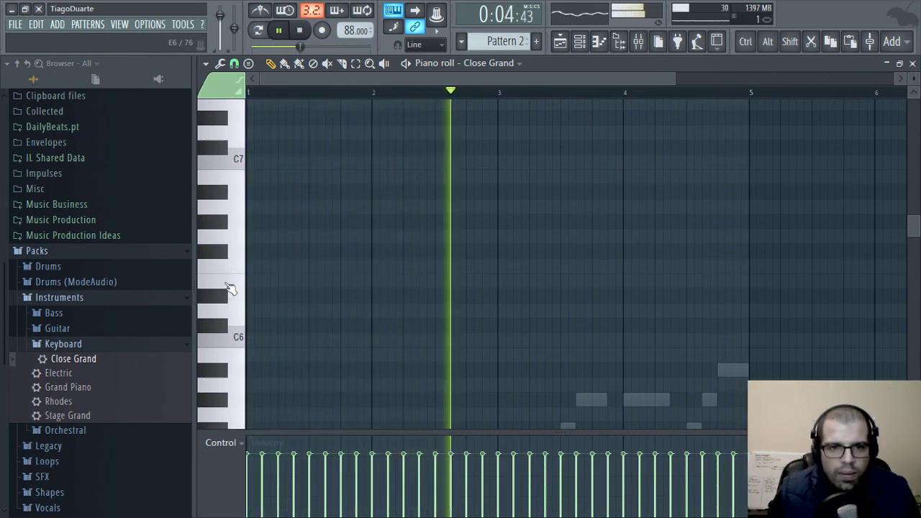
Stop playback, arm recording for notes and automation, and run a short trial take on Close Grand
left_click(303, 31)
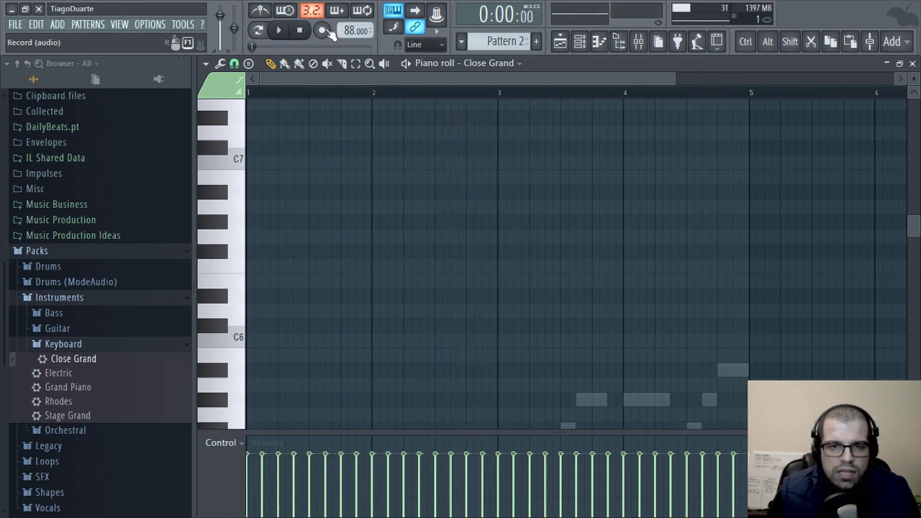
left_click(323, 31)
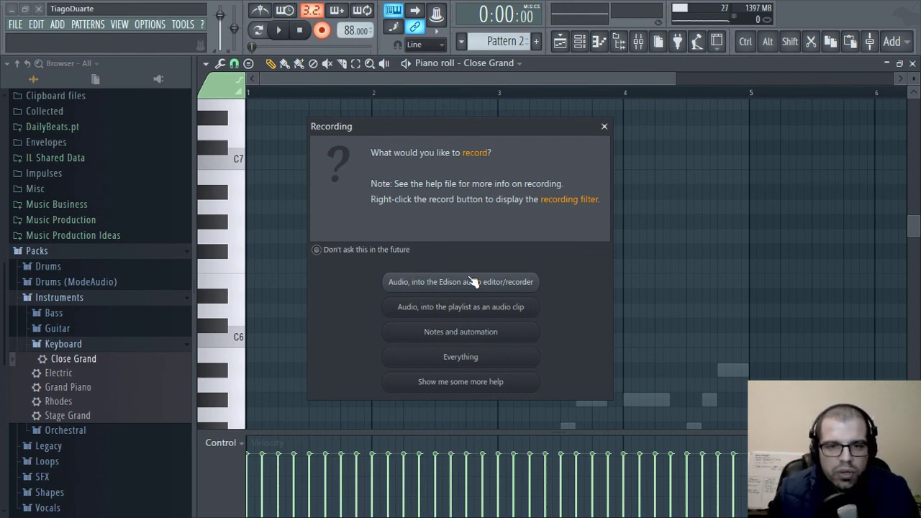
left_click(465, 334)
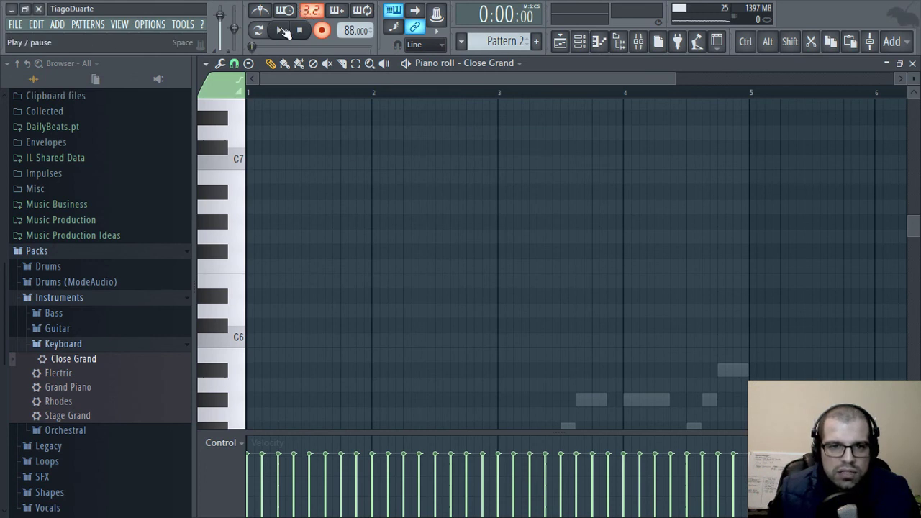
left_click(283, 30)
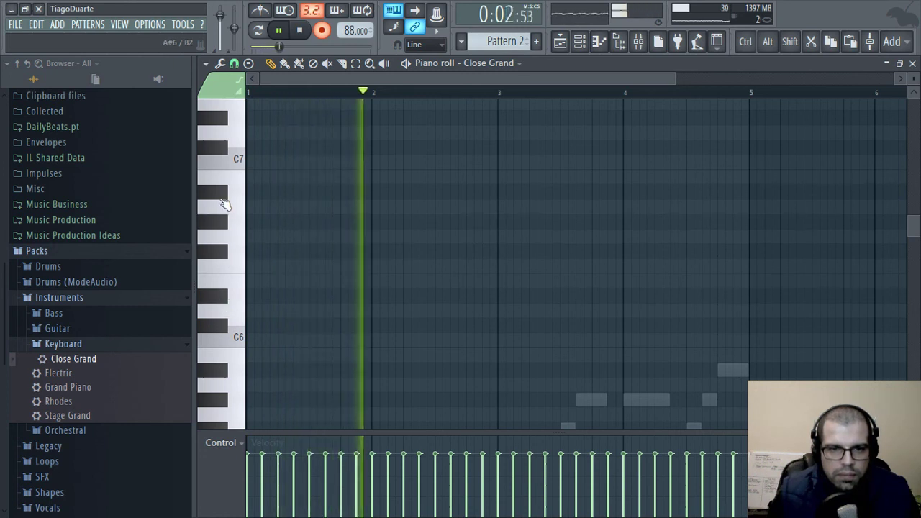
left_click(227, 224)
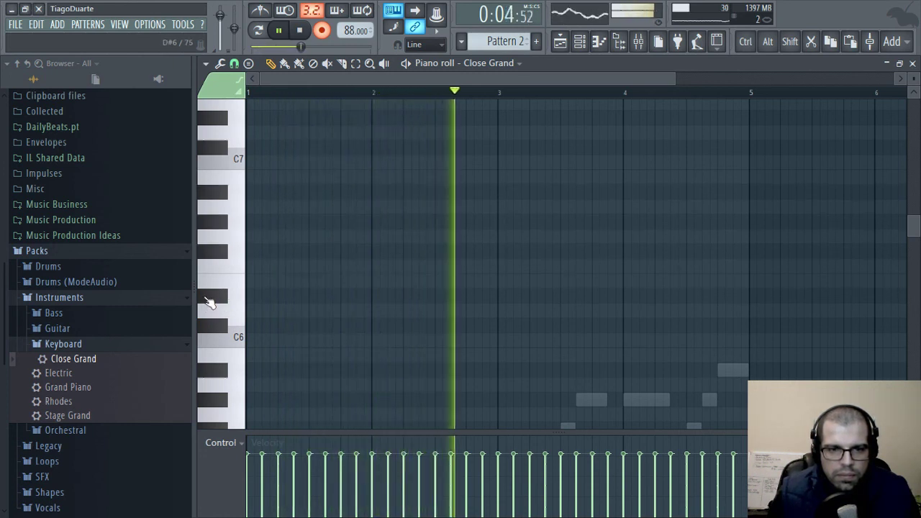
key("space")
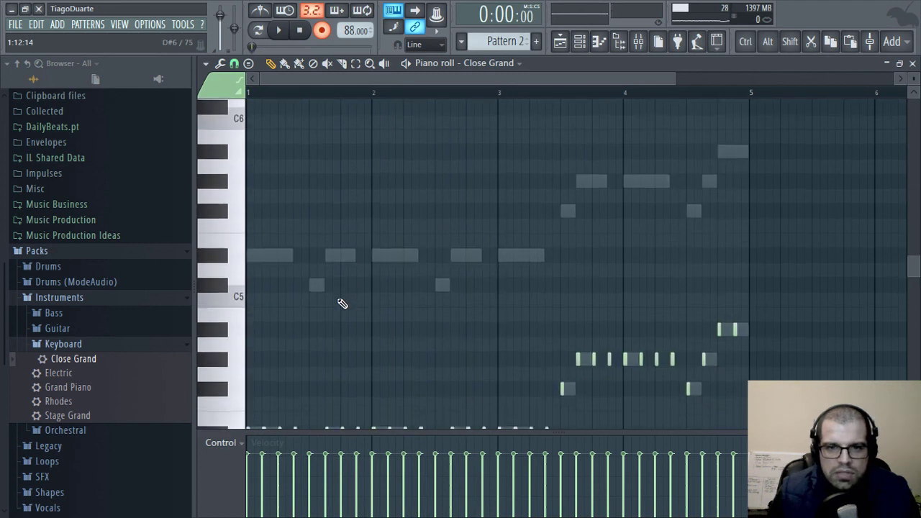
Audition high melody notes between D#6 and A#6 on Close Grand in its piano roll
scroll(347, 303, "down", 2)
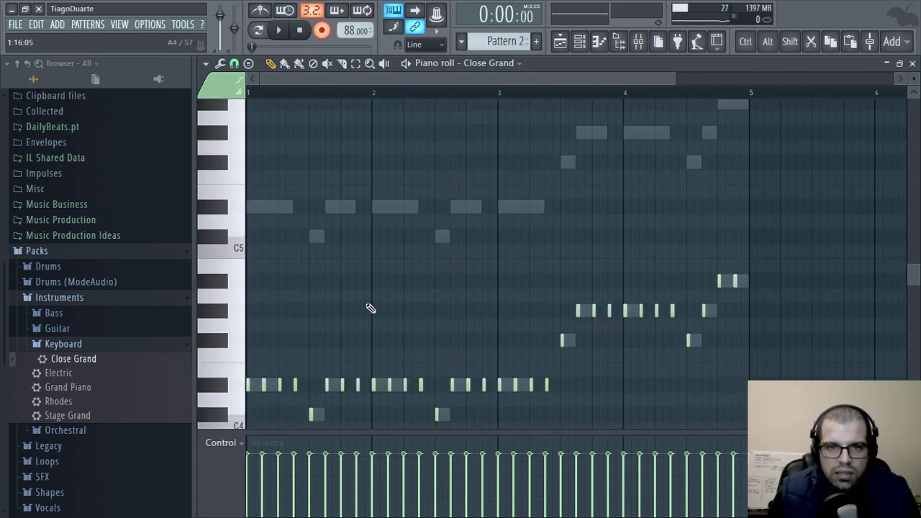
scroll(369, 303, "up", 3)
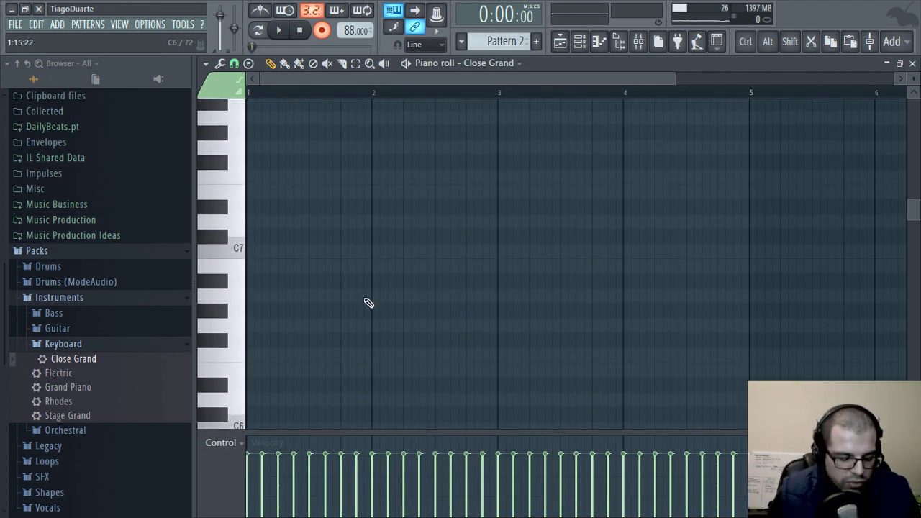
right_click(400, 11)
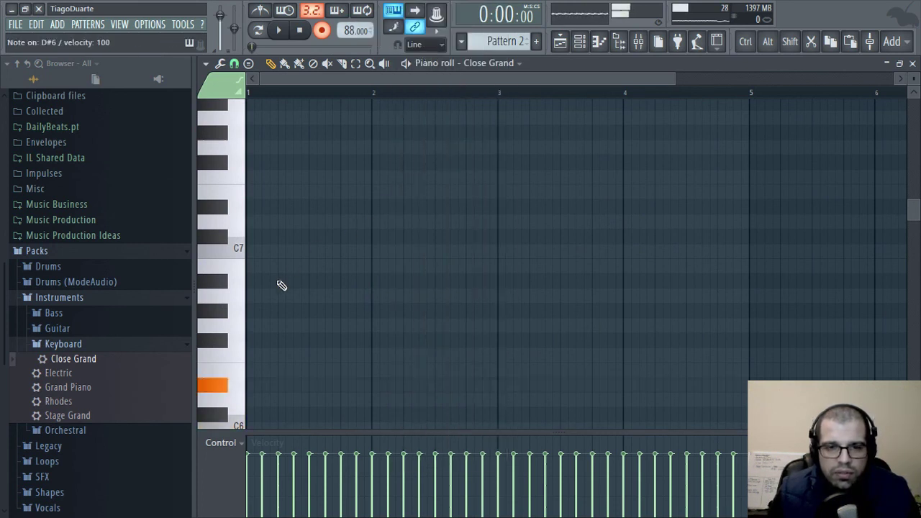
key("r")
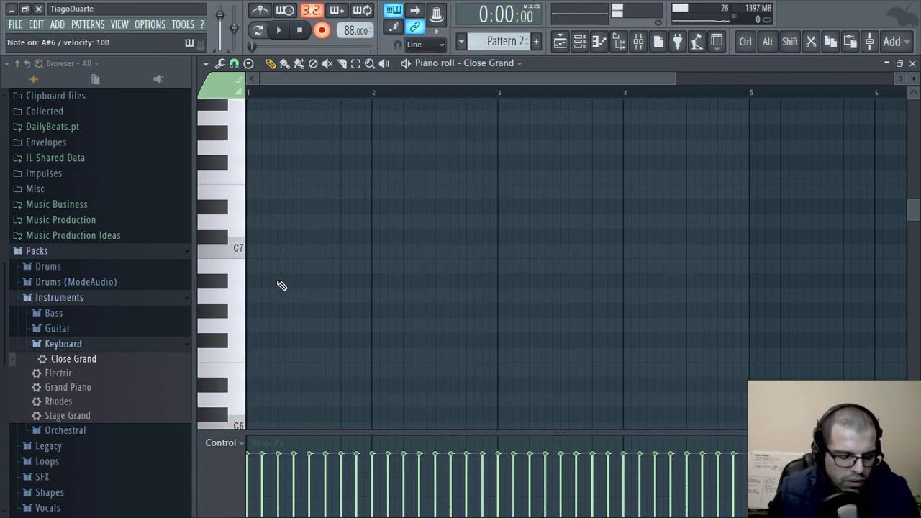
key("7")
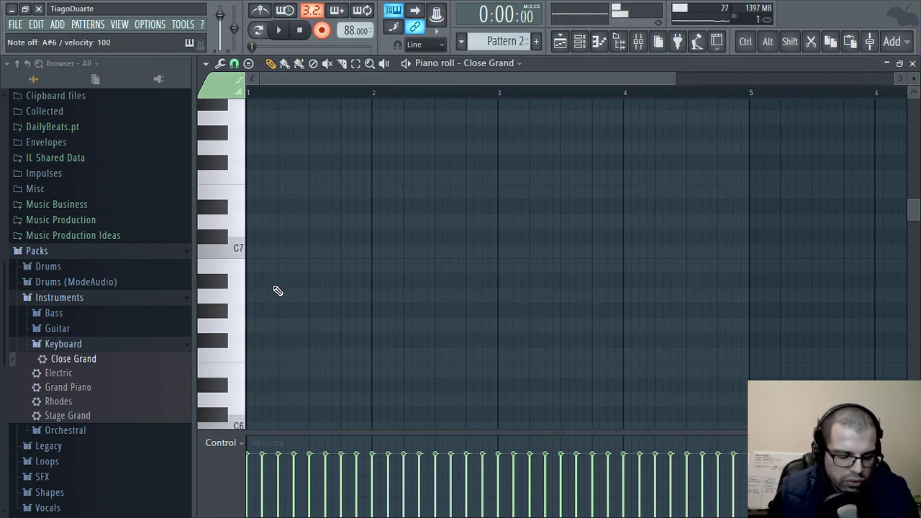
key("6")
key("5")
key("7")
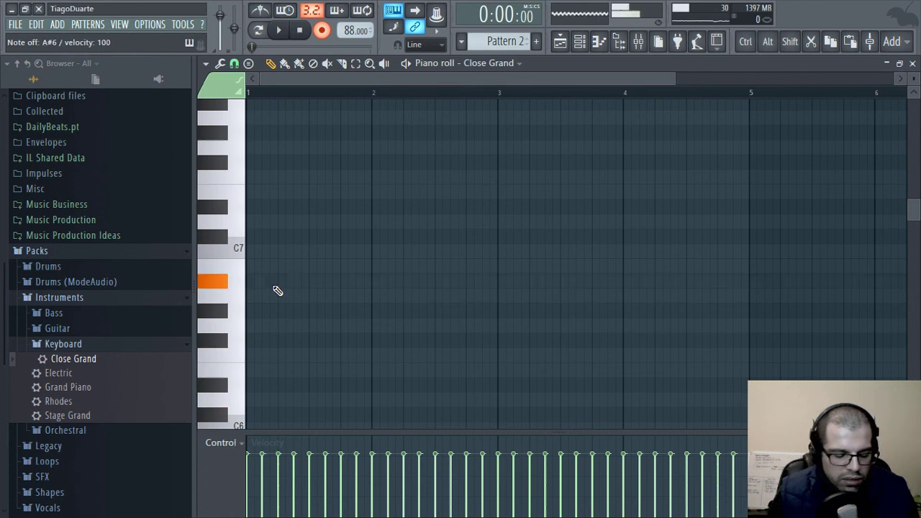
key("6")
key("5")
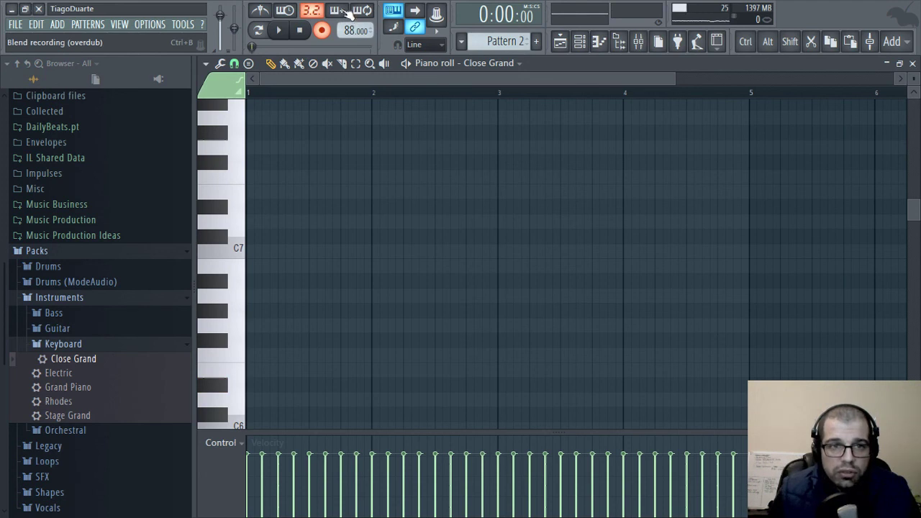
Turn on blend recording (overdub) and rehearse the high melody over the playing pattern
scroll(382, 371, "down", 10)
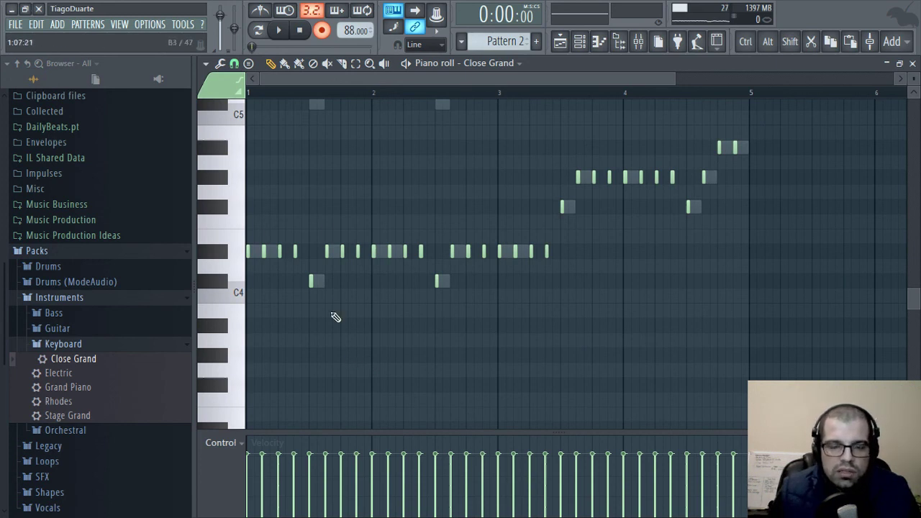
scroll(368, 258, "up", 10)
left_click(348, 19)
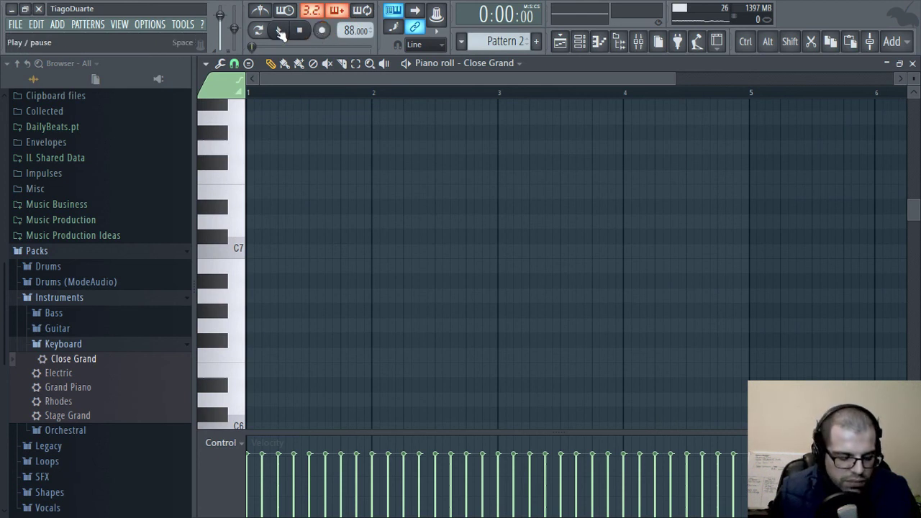
left_click(281, 33)
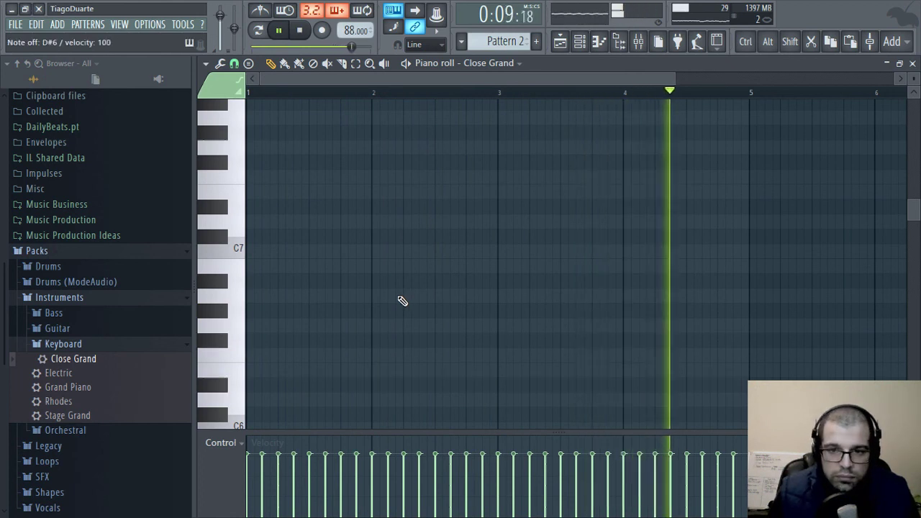
key("space")
Arm recording for notes and automation and record a four-bar high melody on Close Grand
left_click(325, 36)
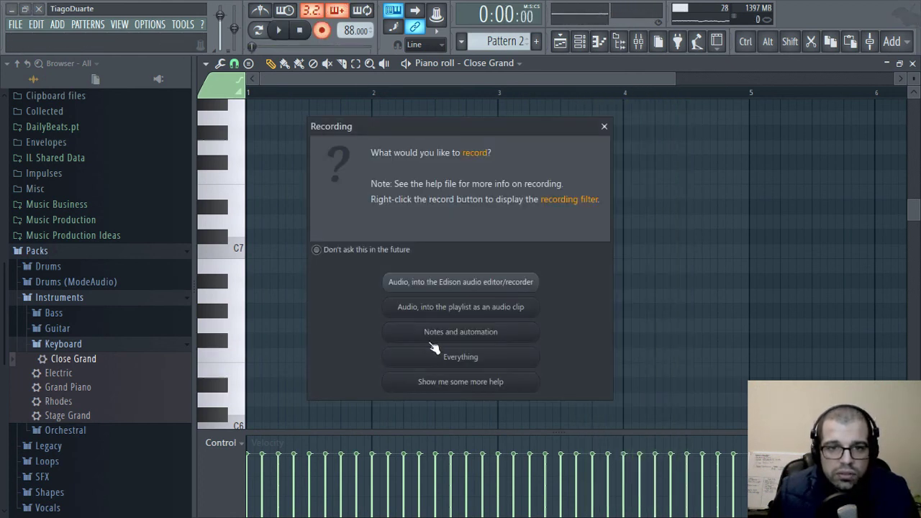
left_click(434, 334)
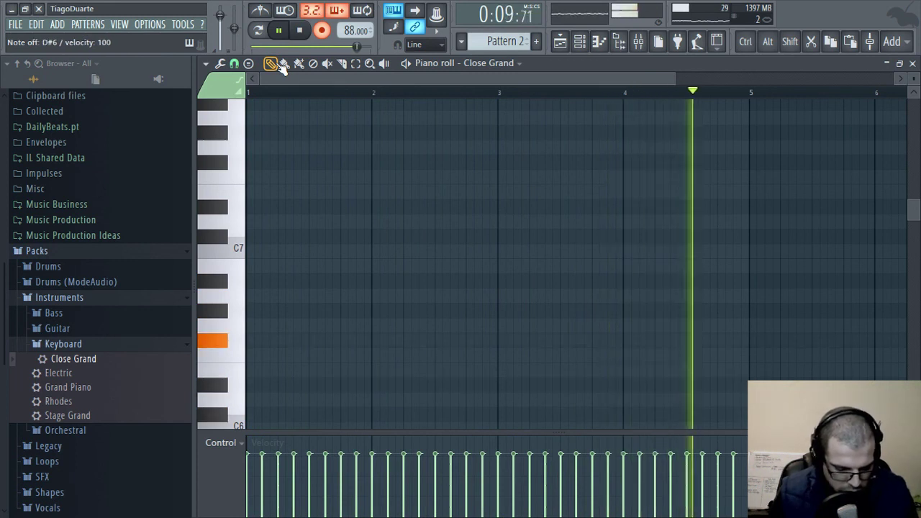
key("space")
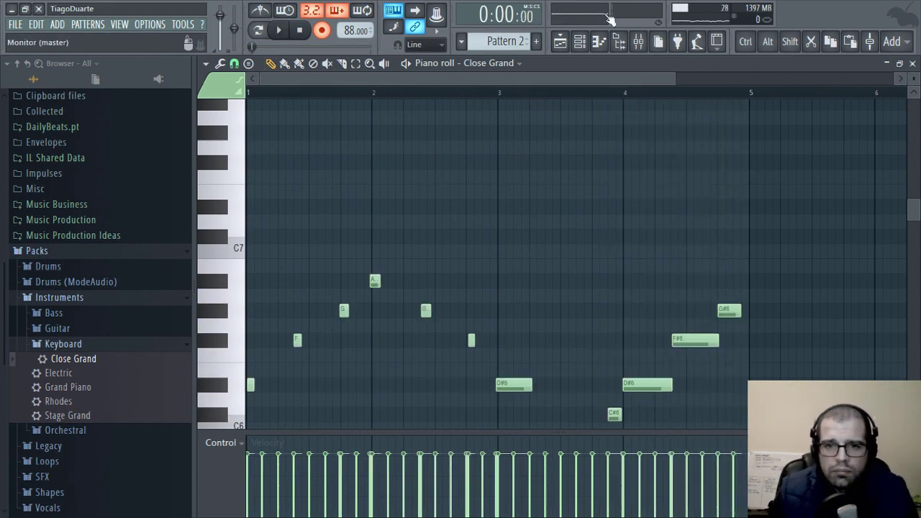
Align the recorded melody's first D#6 with bar 1 and trim the early starts of the G#6 and A#6 notes around bar 2
scroll(687, 327, "down", 5)
left_click_drag(776, 188, 244, 425)
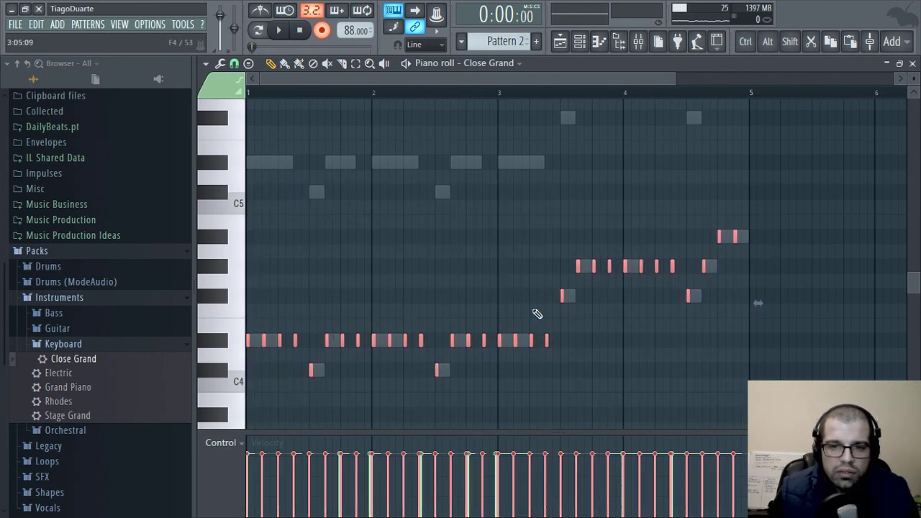
left_click_drag(817, 170, 246, 422)
scroll(505, 336, "up", 5)
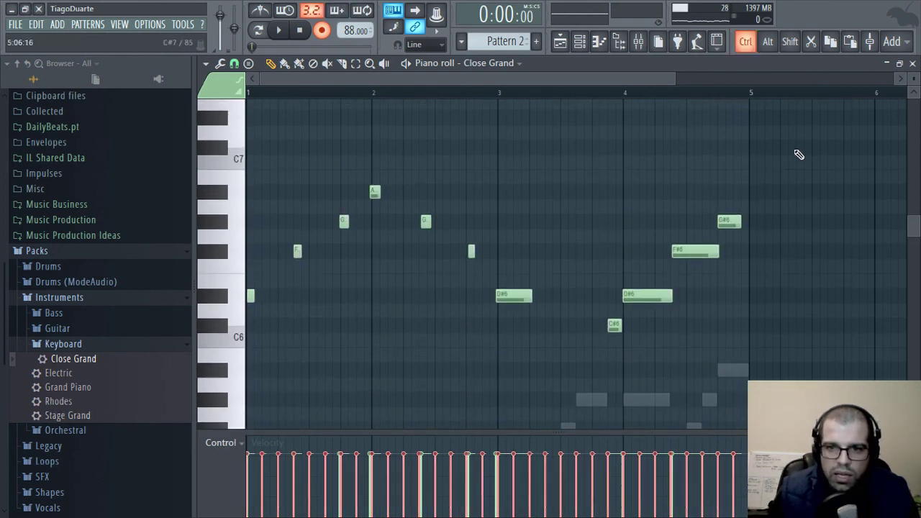
left_click_drag(799, 155, 128, 377)
scroll(335, 346, "up", 5)
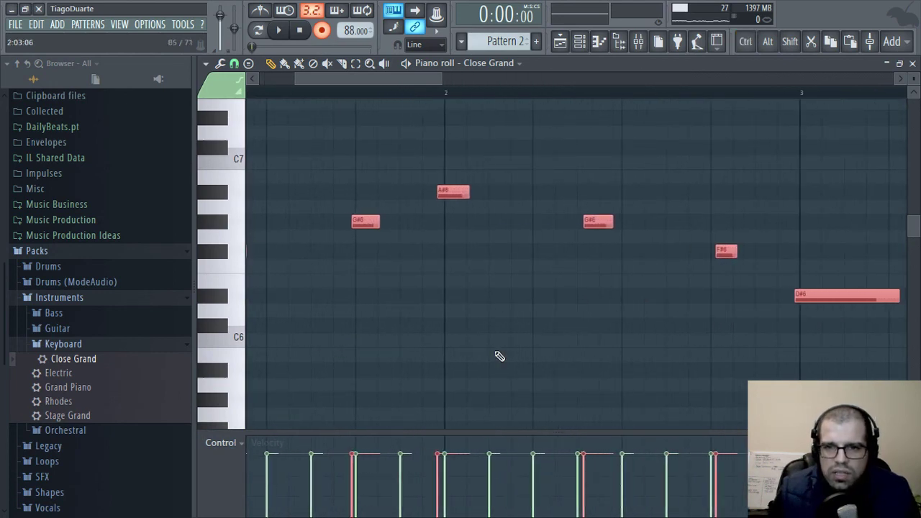
left_click_drag(477, 363, 811, 355)
left_click(415, 351, "ctrl")
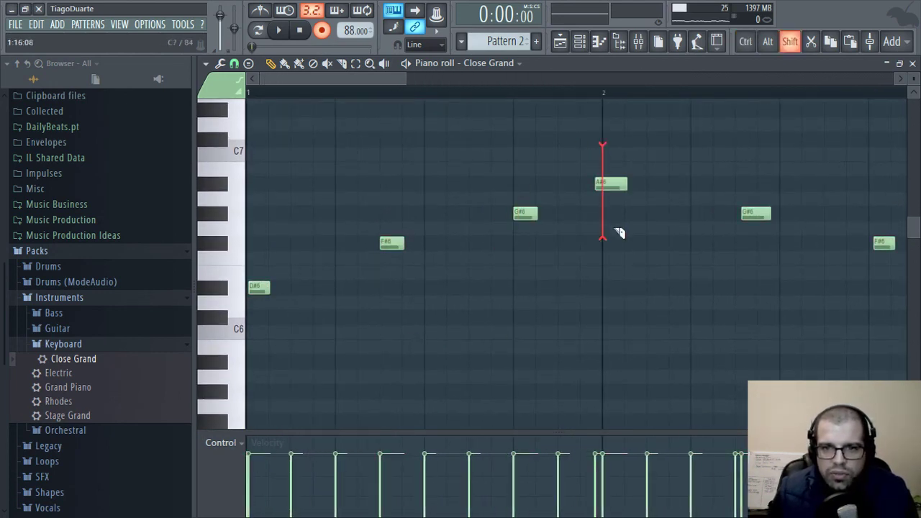
left_click_drag(615, 230, 615, 233)
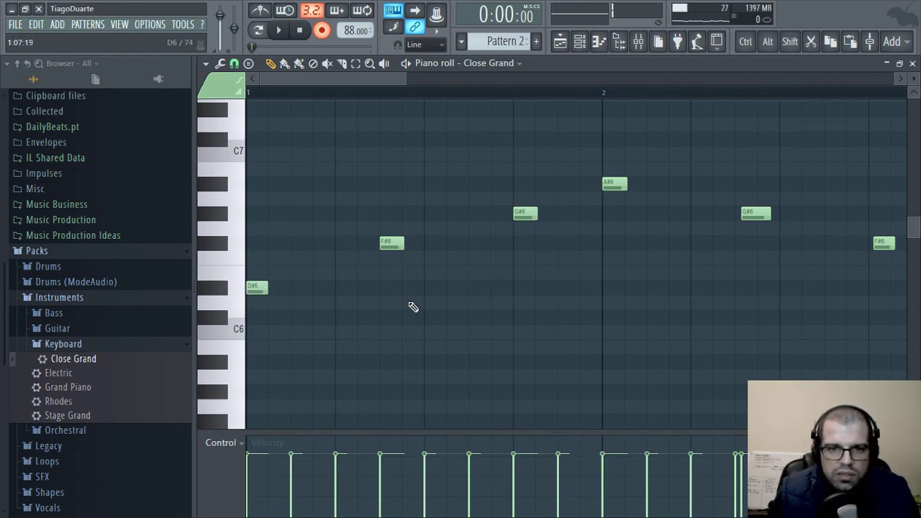
scroll(413, 307, "down", 4)
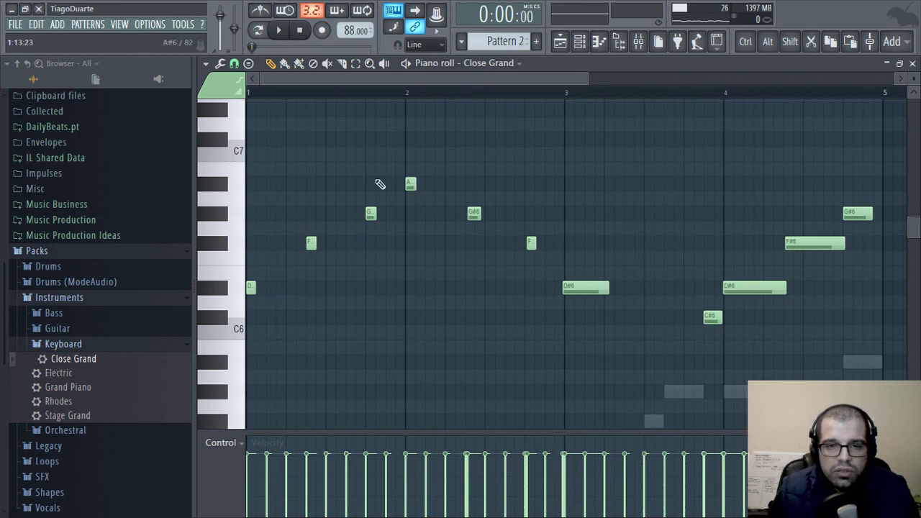
During playback, move the F#6 before bar 3 onto the grid and trim the overlapping F#6 and early D#6 in bar 4
key("space")
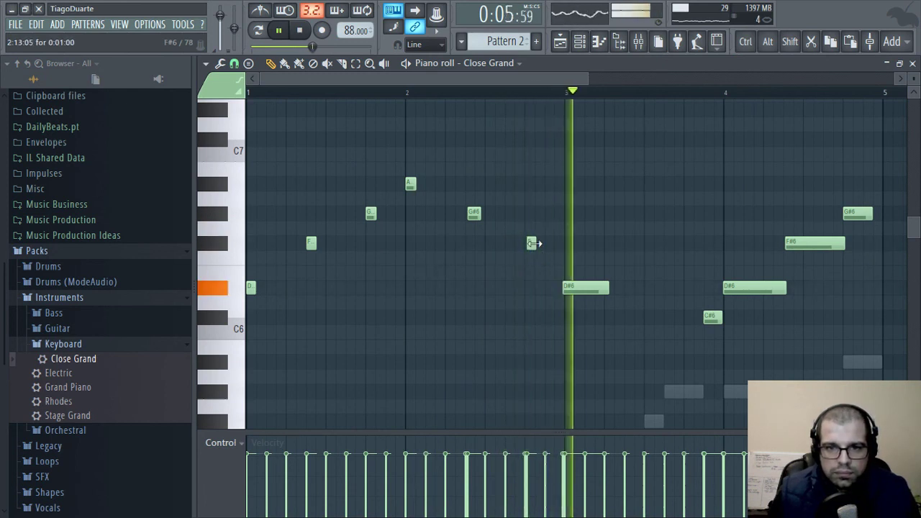
scroll(536, 245, "up", 4)
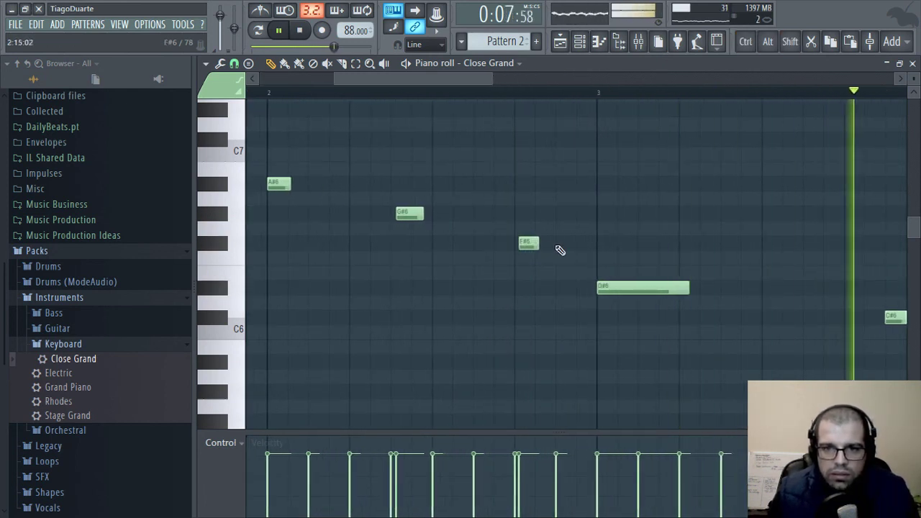
left_click_drag(521, 247, 516, 247)
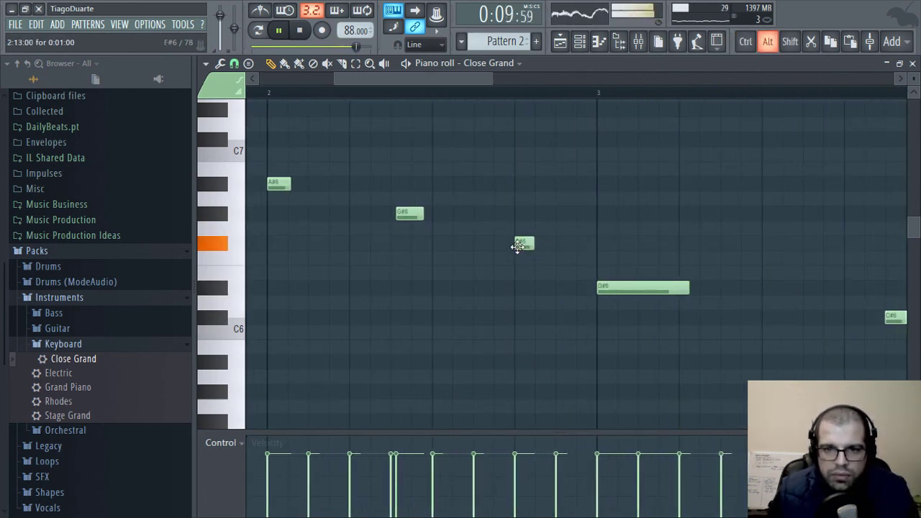
left_click_drag(587, 294, 278, 269)
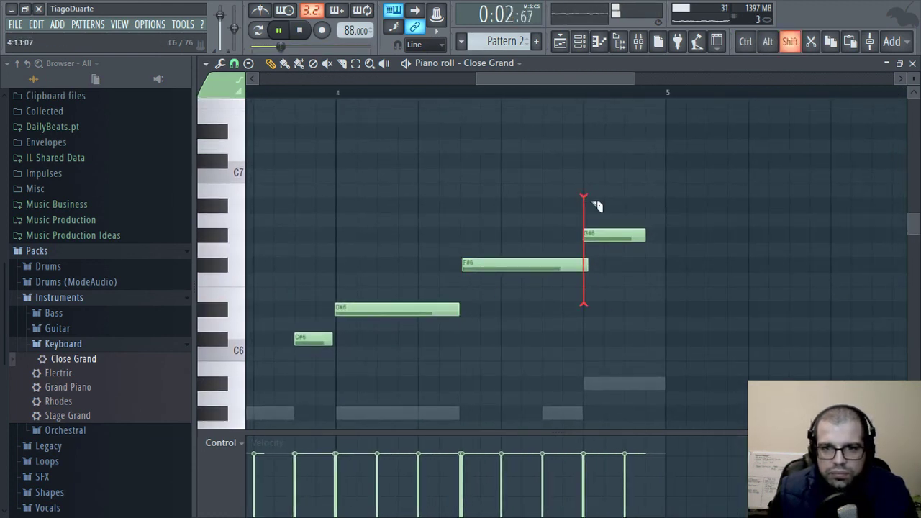
left_click_drag(597, 207, 588, 217)
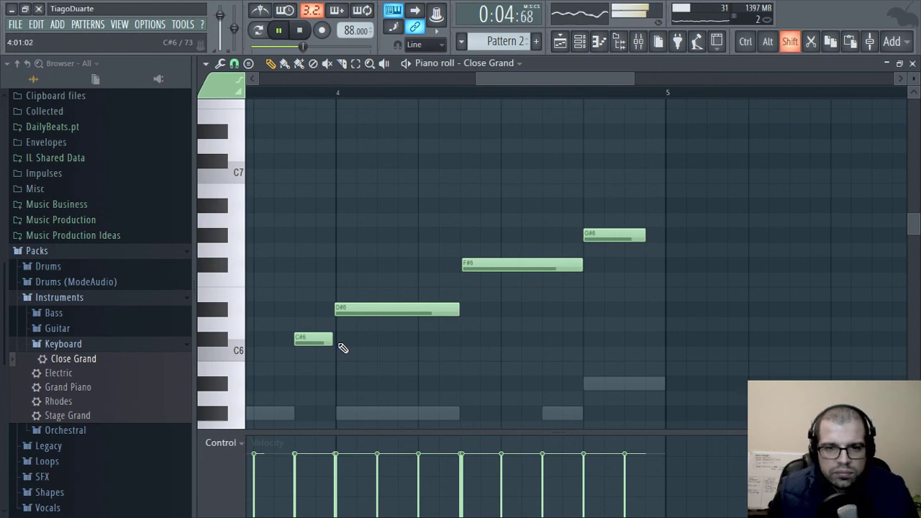
left_click_drag(339, 344, 340, 271)
Cut all recorded high melody notes from Close Grand and close its piano roll
scroll(336, 260, "down", 5)
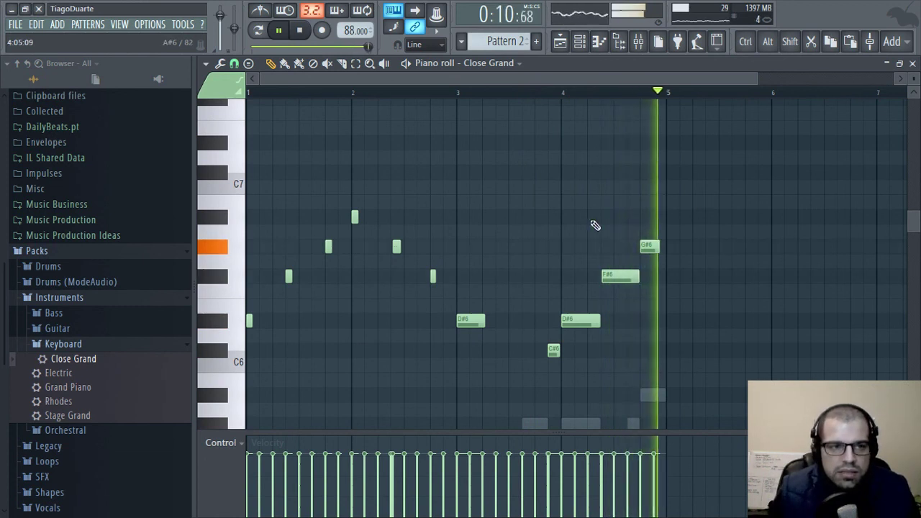
left_click_drag(699, 150, 243, 373)
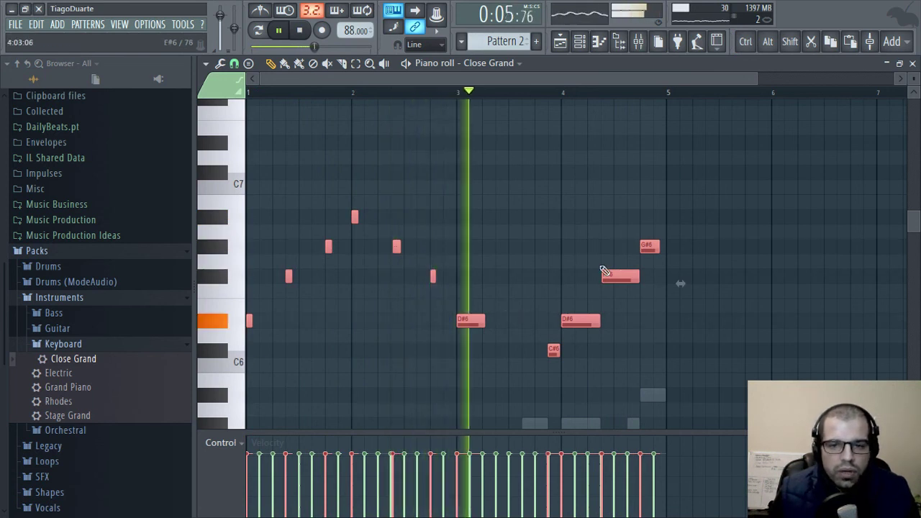
key("Delete")
left_click(912, 63)
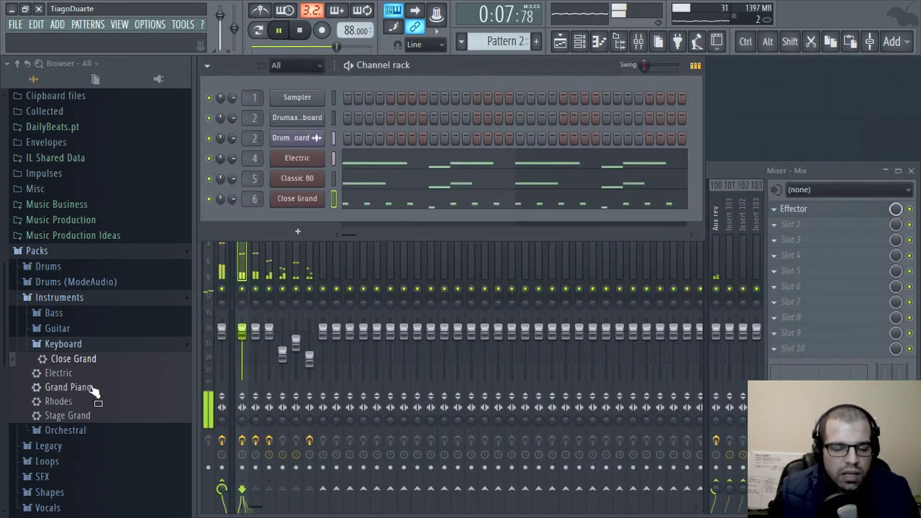
Add the Rhodes keyboard preset as a new channel below Close Grand and assign it to mixer Insert 7
left_click_drag(72, 402, 301, 220)
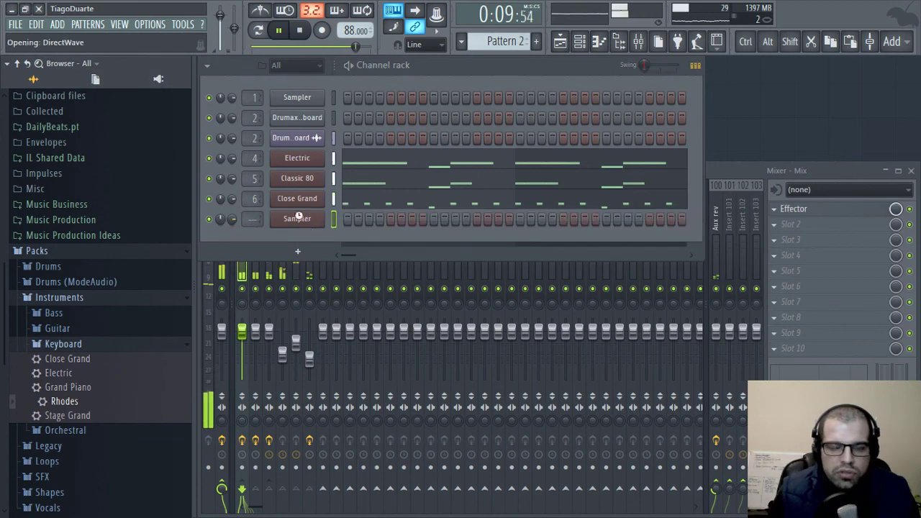
left_click(761, 158)
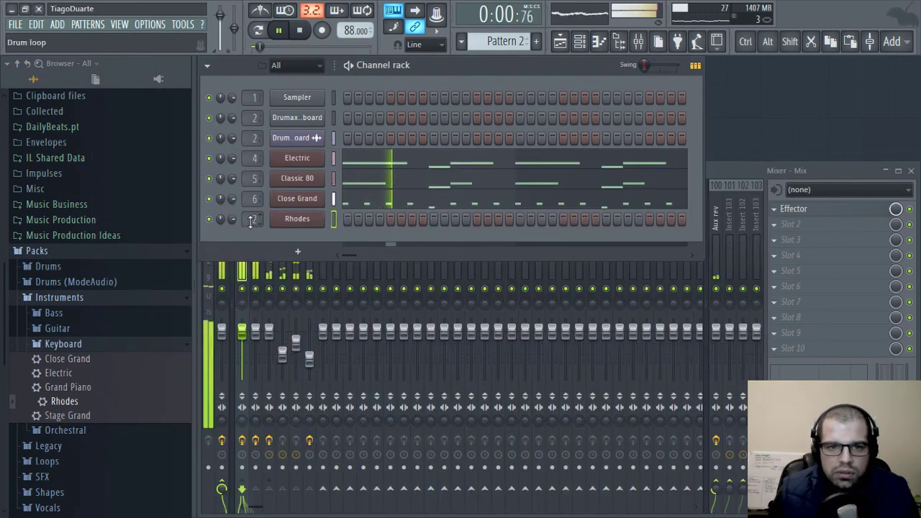
left_click(323, 273)
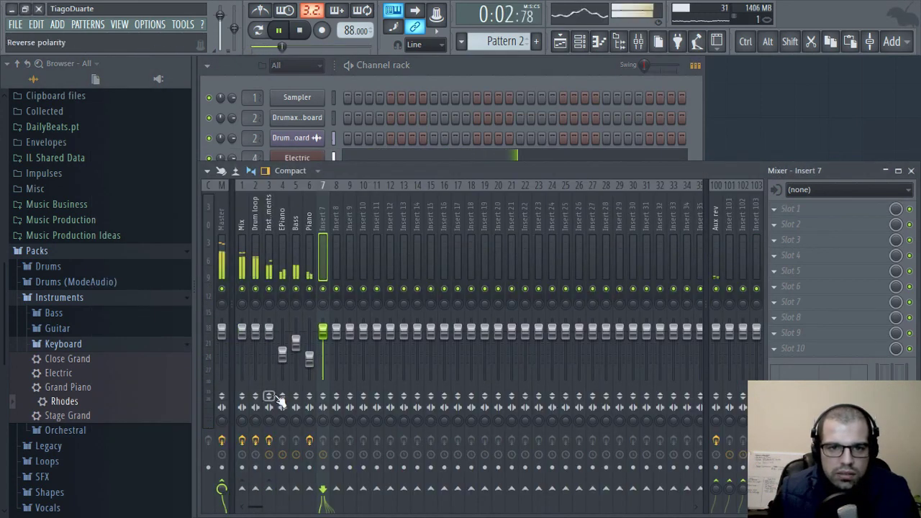
Route Insert 7 only to the Instruments track and lower its volume to about -7.6 dB
right_click(270, 489)
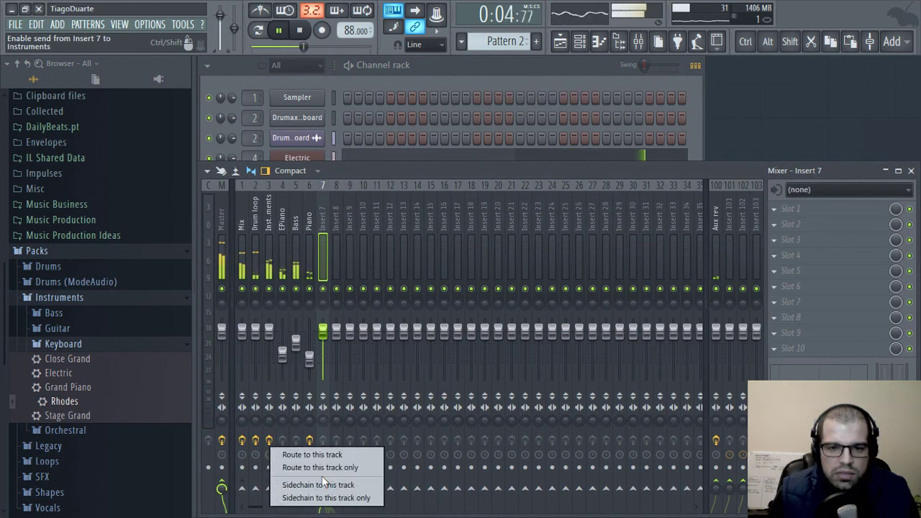
left_click(321, 470)
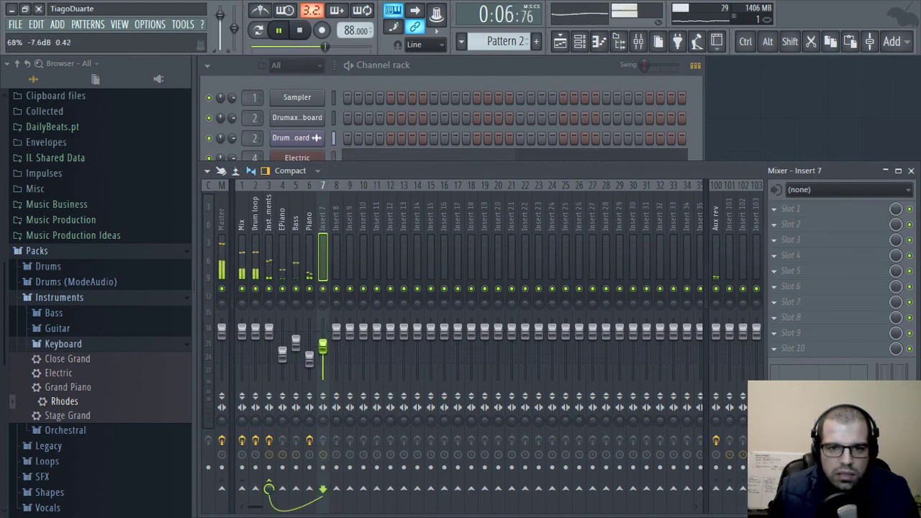
left_click(464, 63)
Paste the high melody into the Rhodes piano roll and transpose it up one octave
right_click(322, 217)
left_click(349, 218)
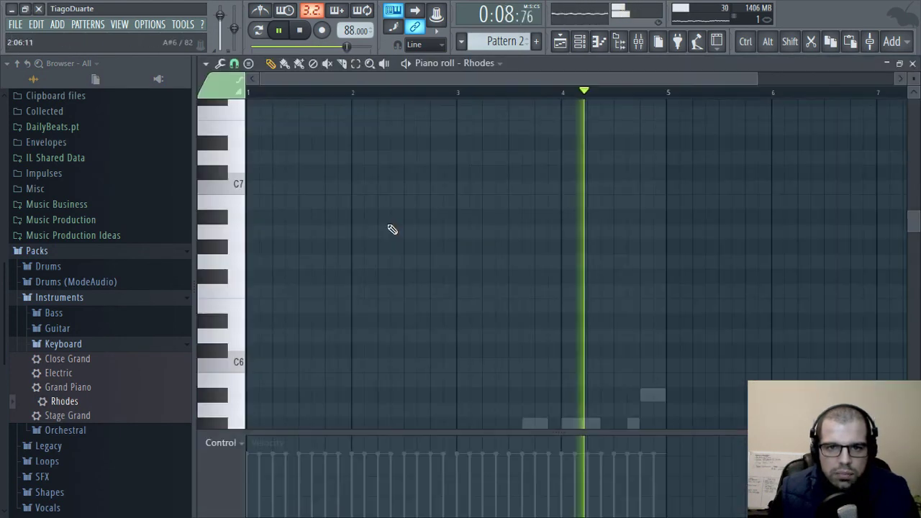
key("ctrl+Up")
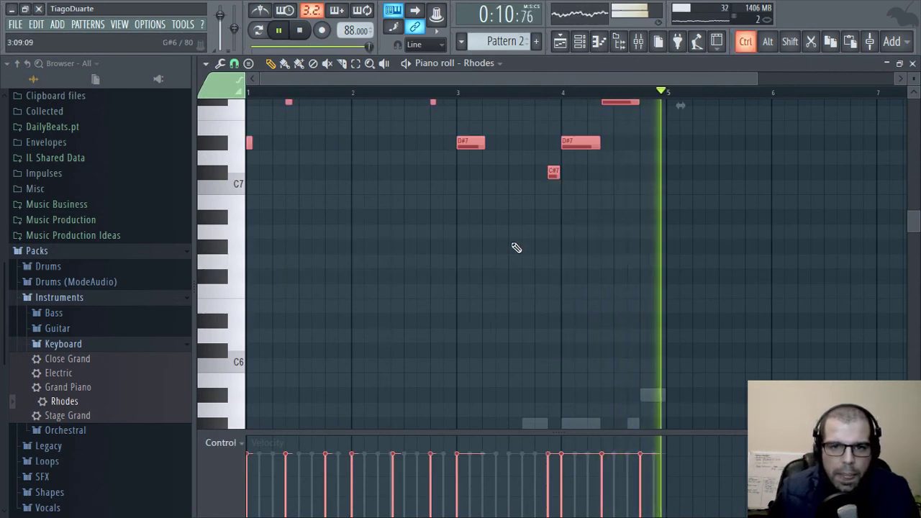
scroll(449, 230, "up", 5)
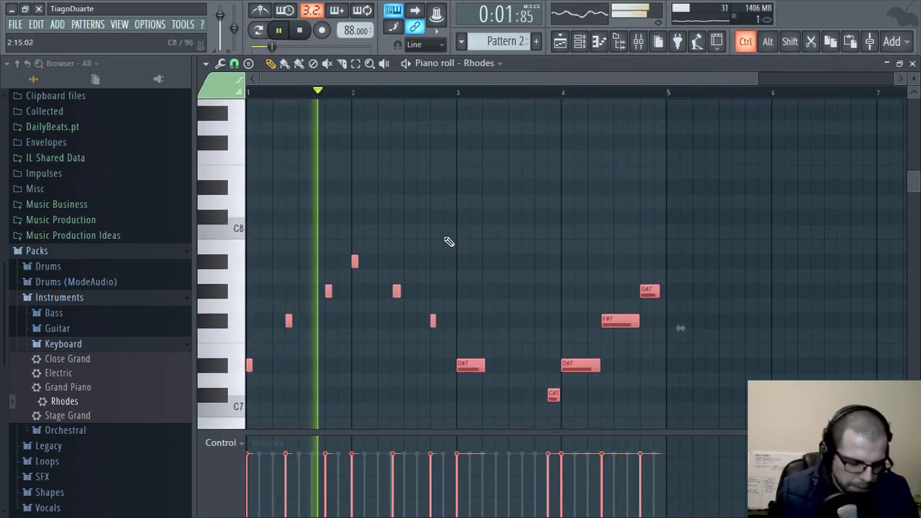
Close the Rhodes piano roll and lower the volume of mixer Insert 7 further
key("Escape")
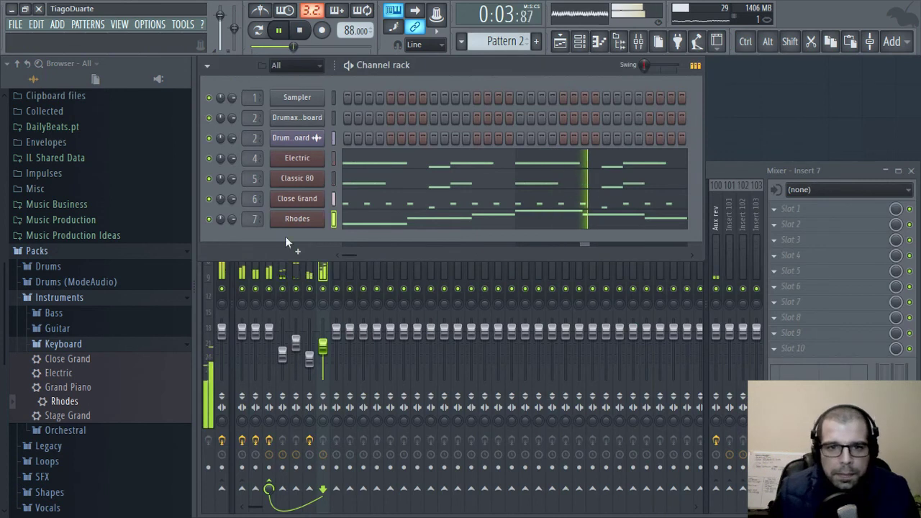
left_click_drag(327, 345, 327, 364)
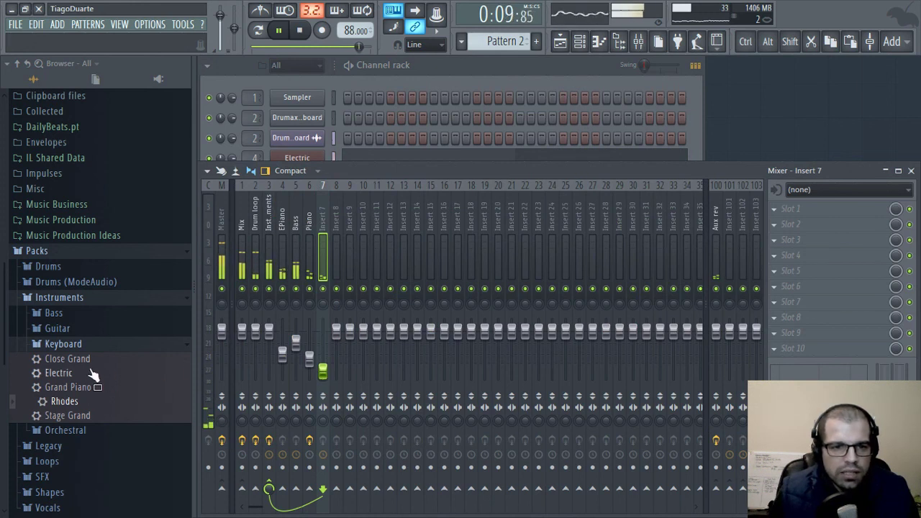
Add the Grand Piano keyboard preset as a new channel below Rhodes and paste the high melody into its piano roll
key("F6")
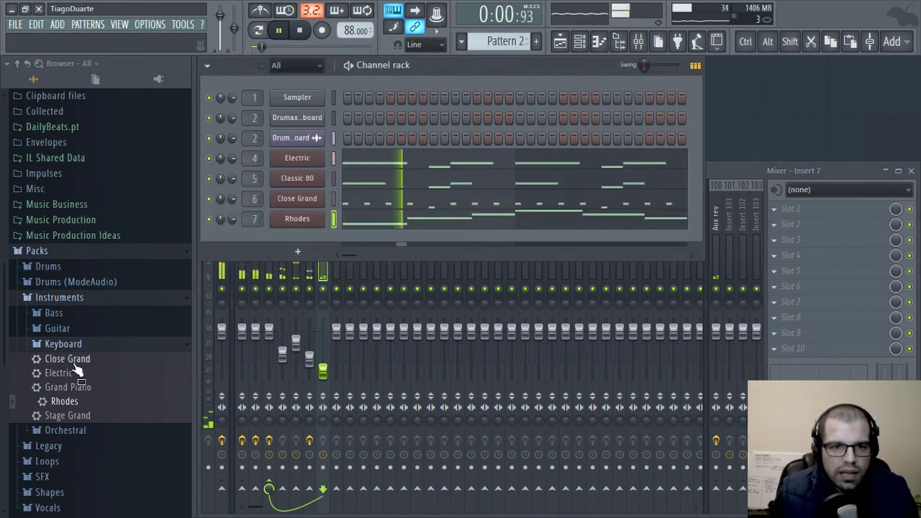
left_click_drag(81, 395, 301, 241)
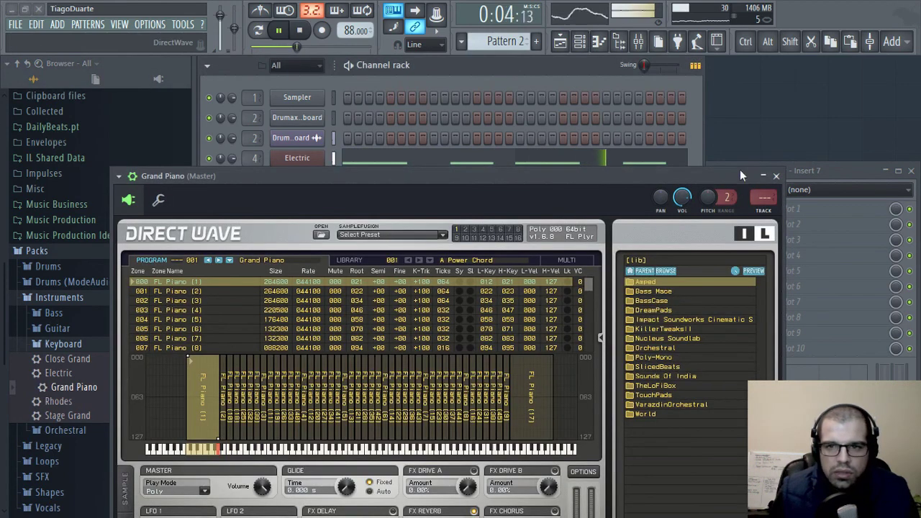
left_click(777, 177)
right_click(294, 234)
left_click(340, 239)
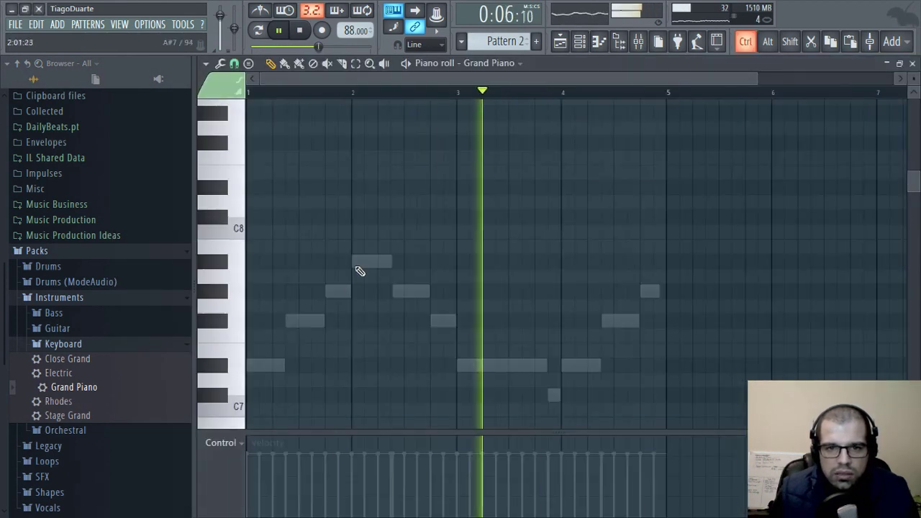
key("ctrl+v")
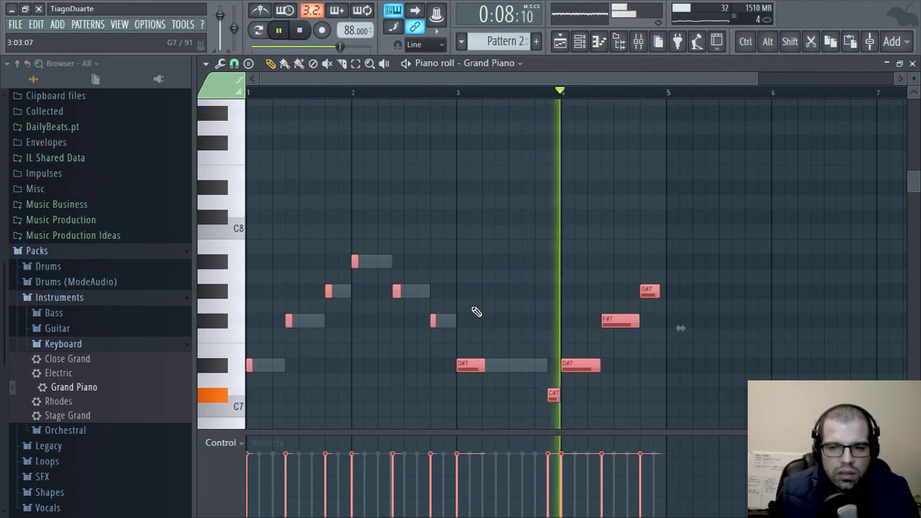
left_click(887, 63)
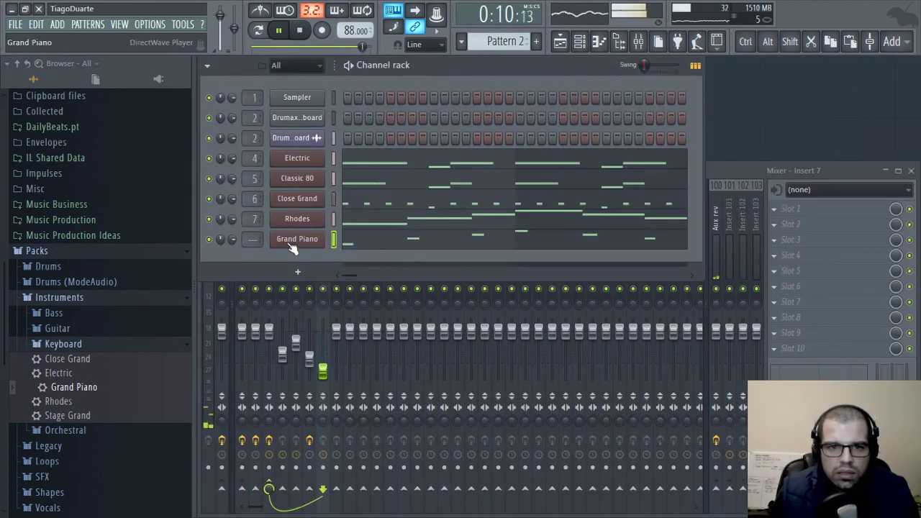
Assign Grand Piano to mixer Insert 8, lower that track to about -18.8 dB, and trim Insert 7's volume slightly
scroll(247, 239, "up", 8)
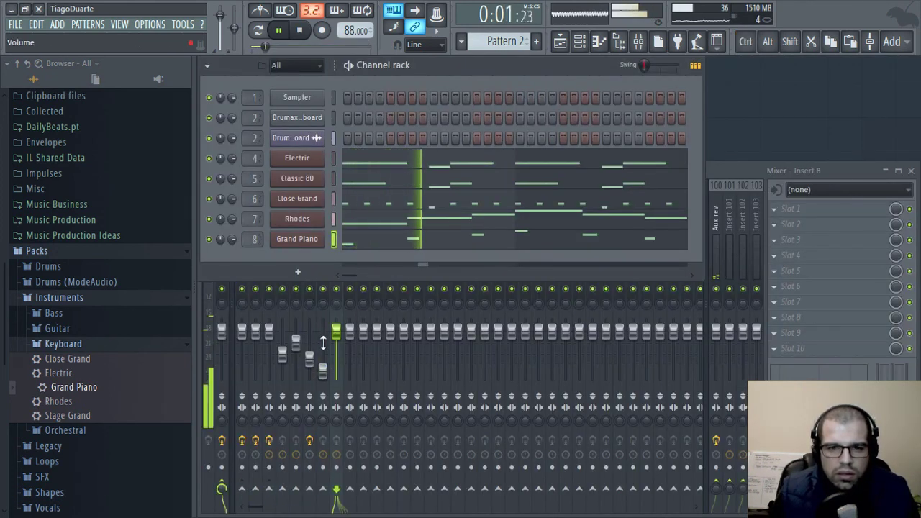
left_click_drag(336, 332, 337, 349)
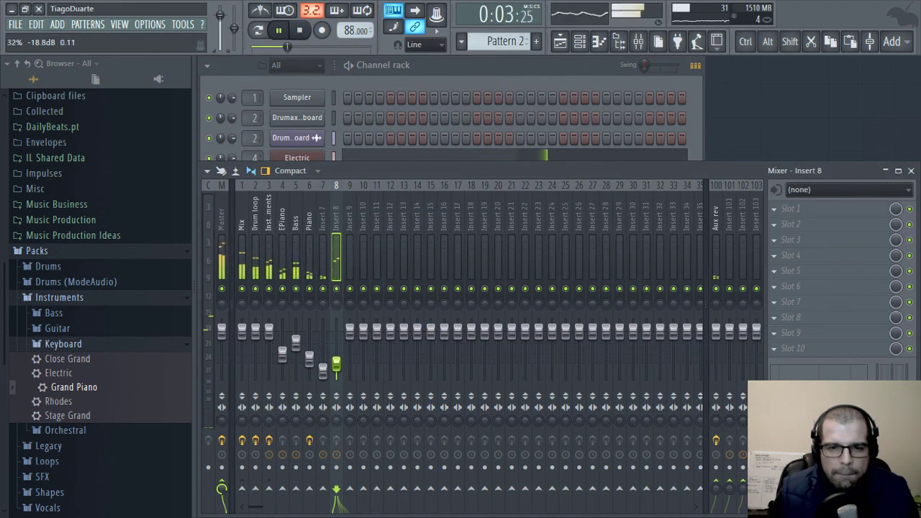
left_click(322, 373)
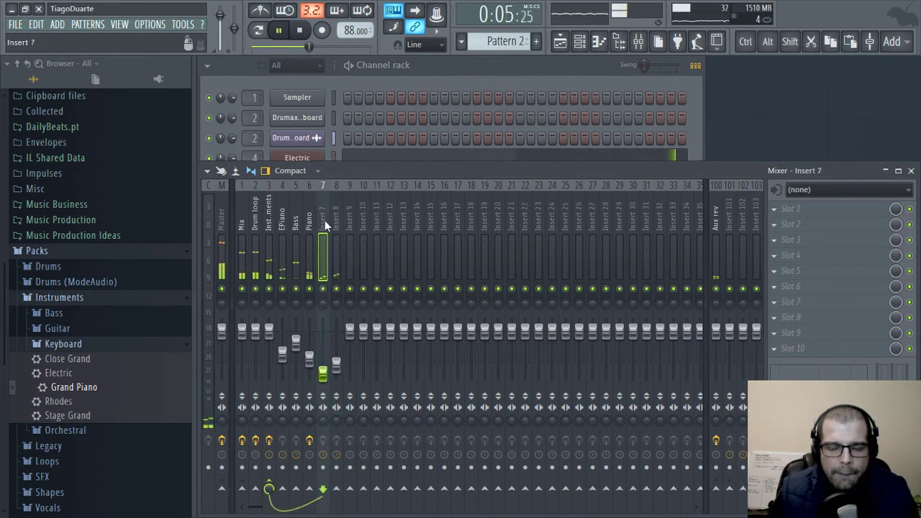
left_click(428, 45)
left_click(494, 57)
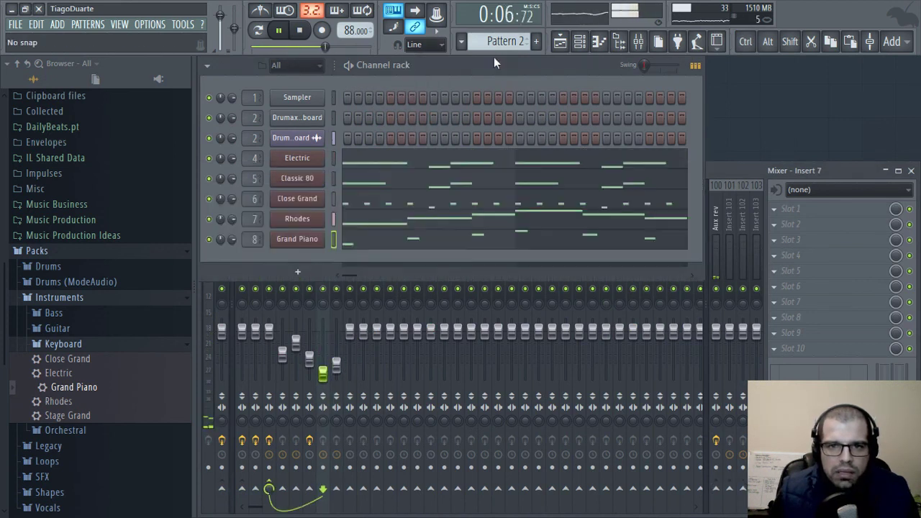
left_click(437, 218)
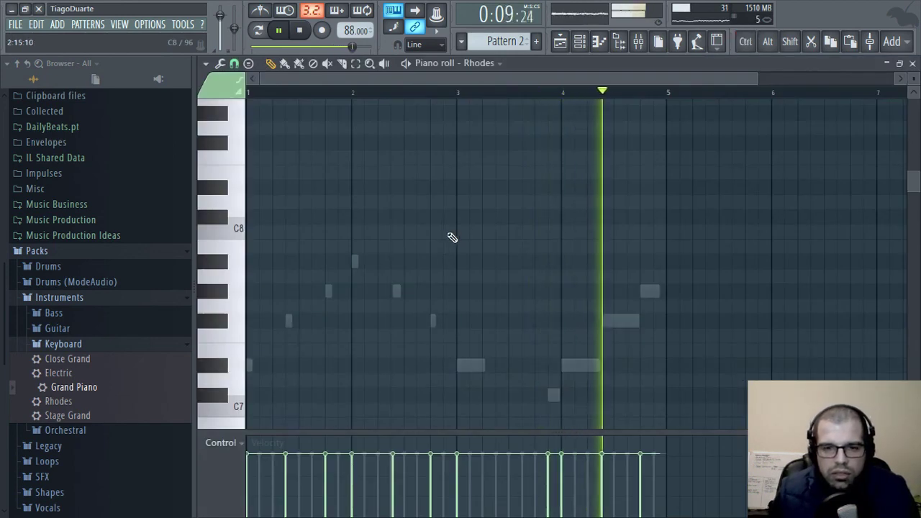
key("Escape")
Pan Insert 7 about 29% left and Insert 8 to the right, and fine-tune Insert 7's volume
left_click(324, 382)
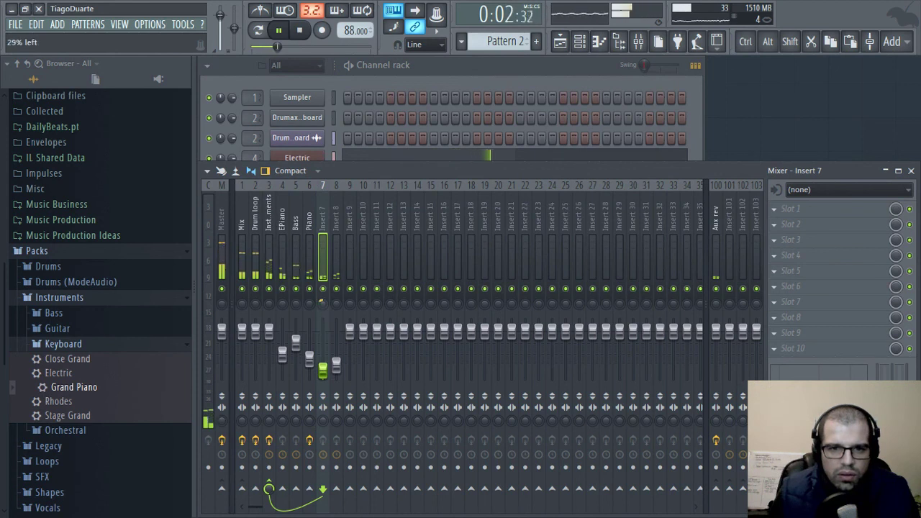
left_click_drag(342, 307, 342, 297)
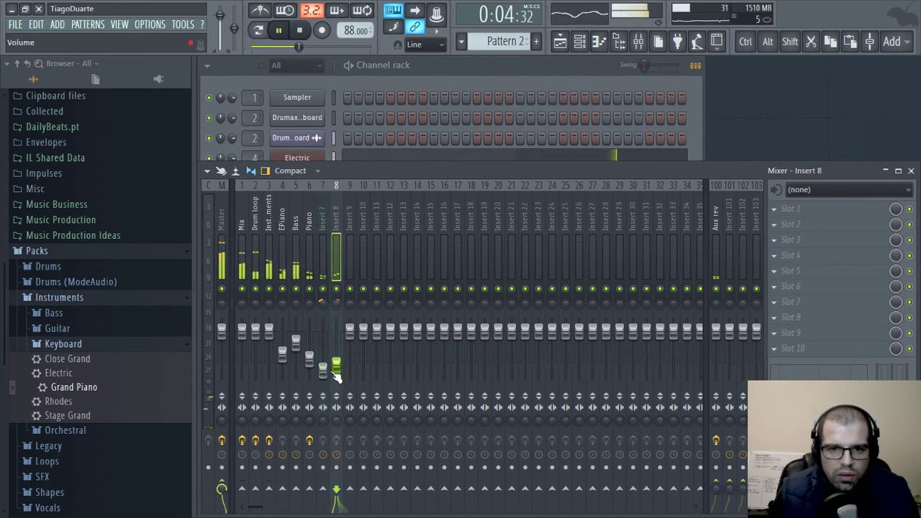
left_click_drag(322, 369, 322, 373)
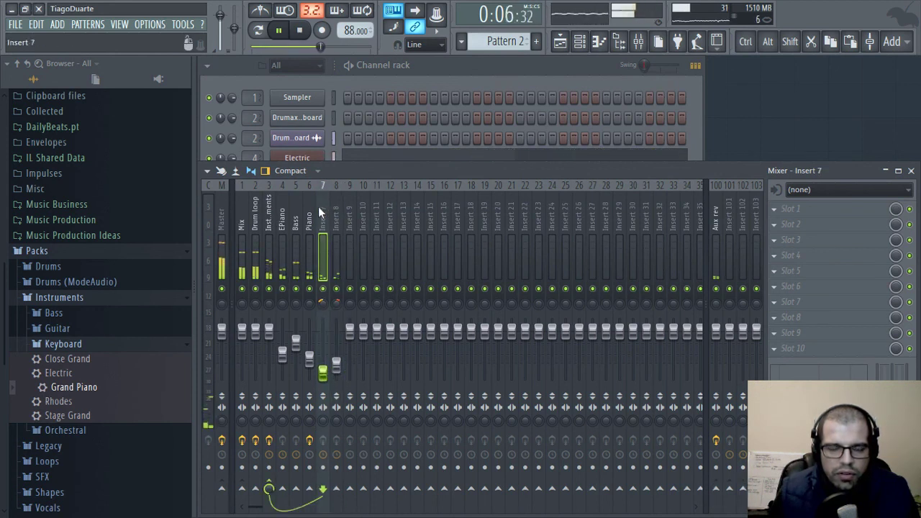
Rename mixer Insert 7 as Rhodes
double_click(323, 227)
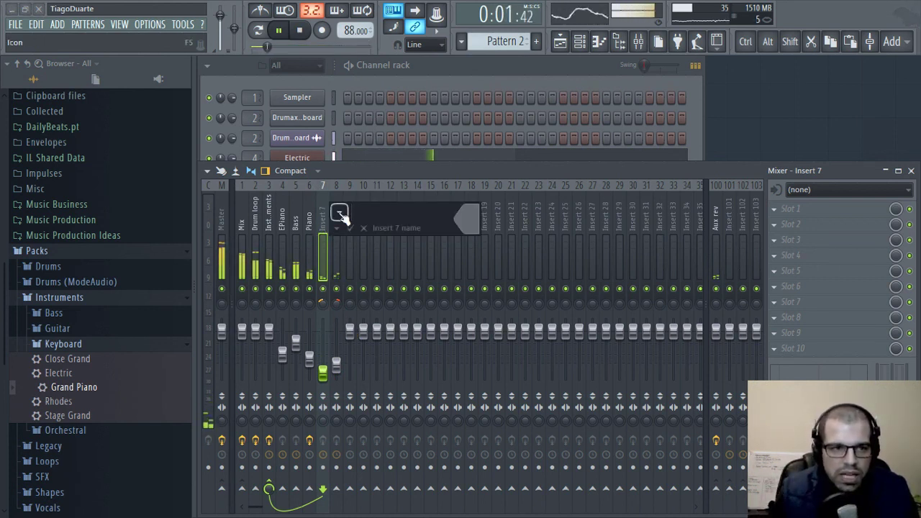
type("Rhod")
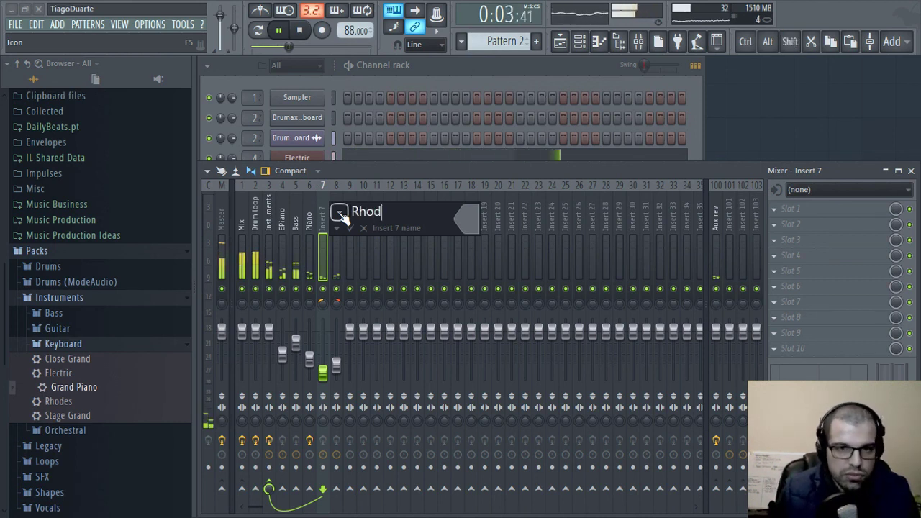
type("es")
key("Return")
Rename mixer Insert 8 as Stage Piano and route the Rhodes and Stage Piano tracks only to the Instruments track
double_click(339, 211)
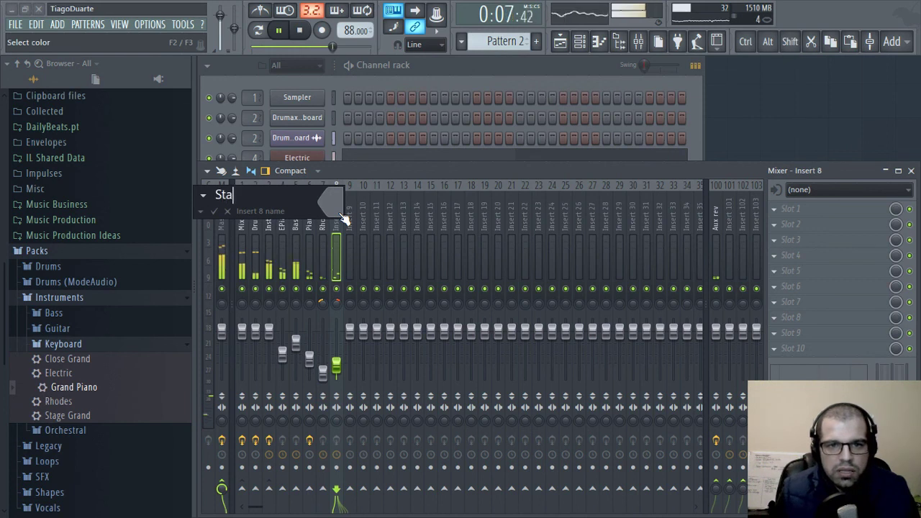
type("Stage Piano")
key("Return")
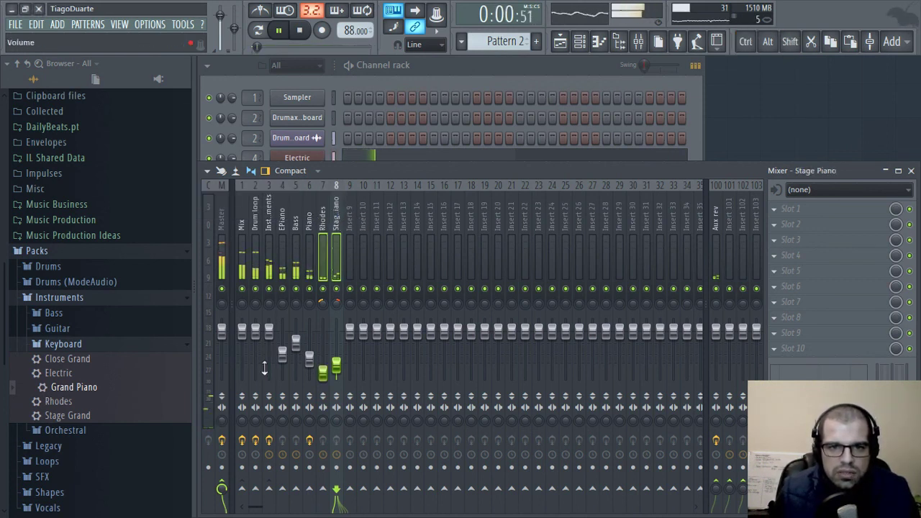
right_click(268, 489)
left_click(314, 470)
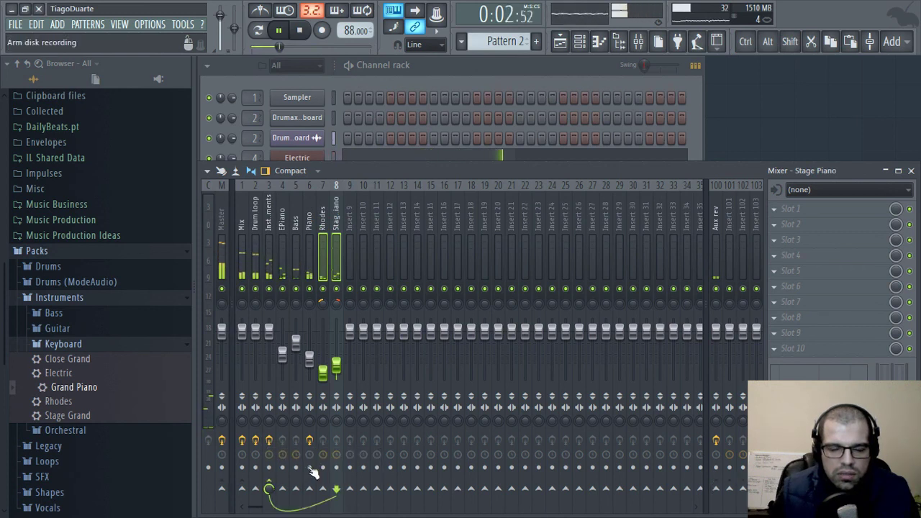
Inspect the effect chains on the Piano, Stage Piano, Instruments, Mix and Master mixer tracks
left_click(311, 233)
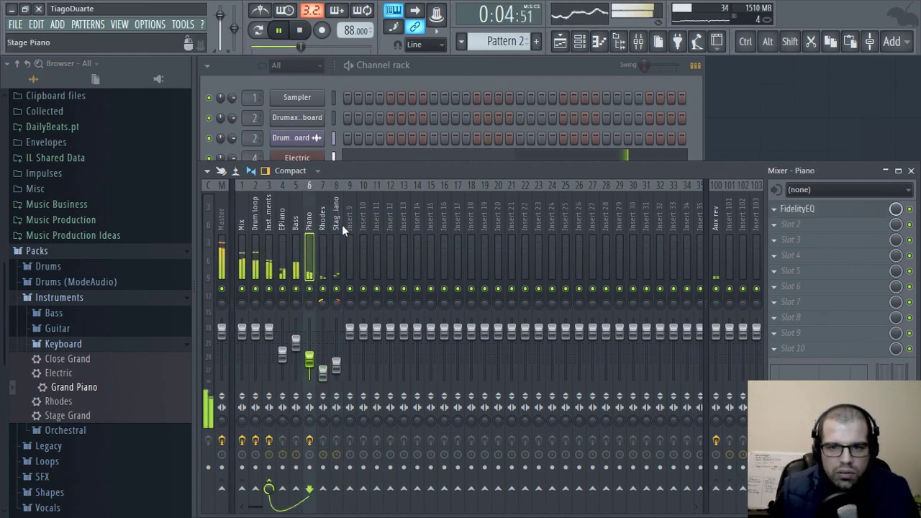
left_click(339, 226)
left_click(390, 233)
left_click(351, 233)
left_click(269, 226)
left_click(245, 222)
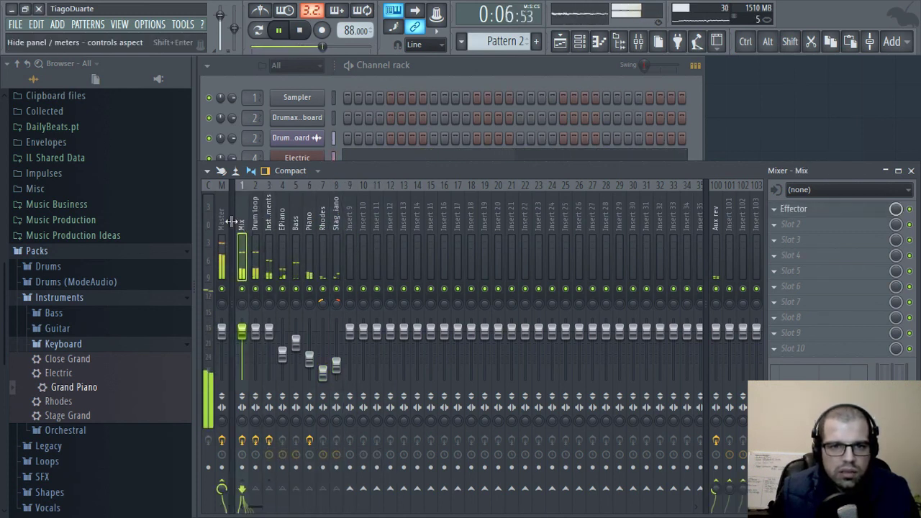
left_click(226, 221)
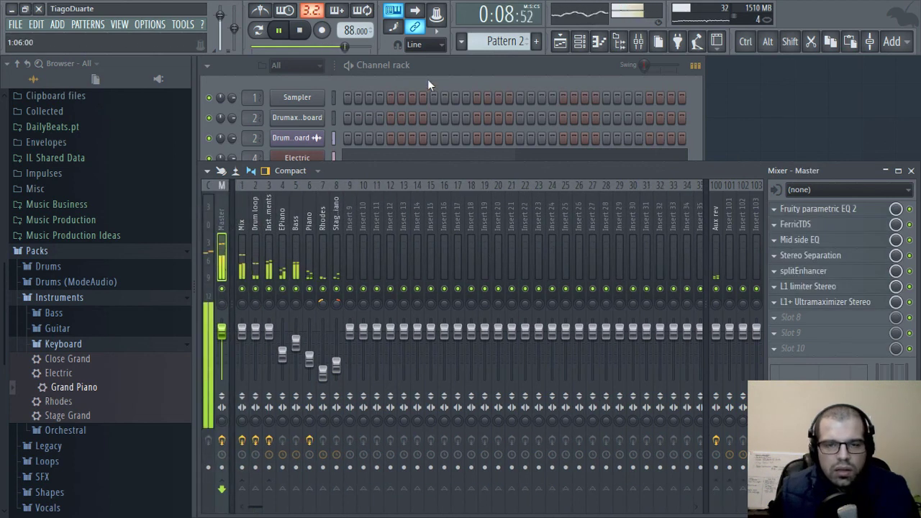
Add the Brass Section orchestral preset as a new channel below Grand Piano and assign it to mixer Insert 9
left_click(443, 62)
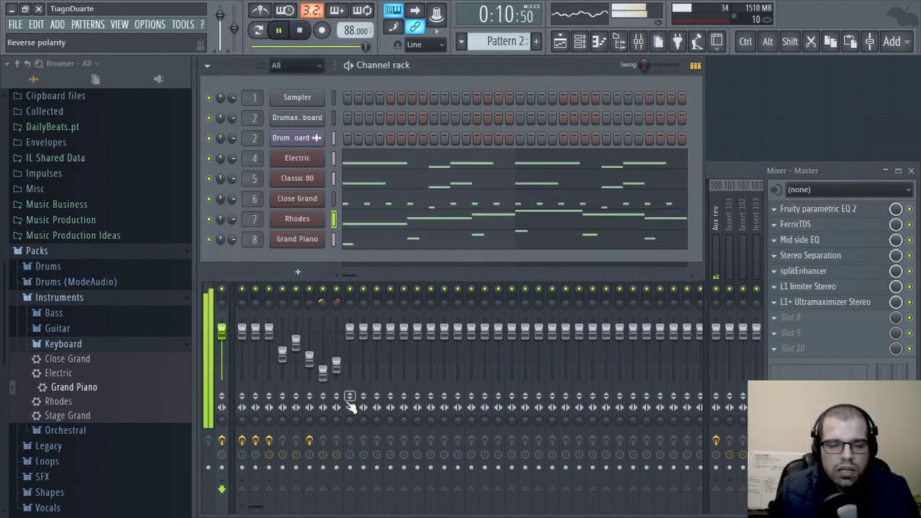
left_click(76, 345)
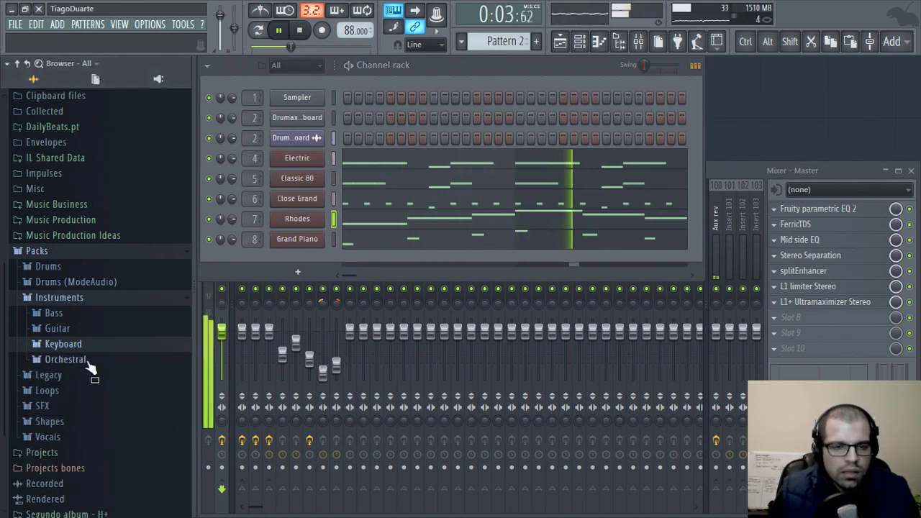
left_click(81, 360)
left_click_drag(76, 380, 291, 253)
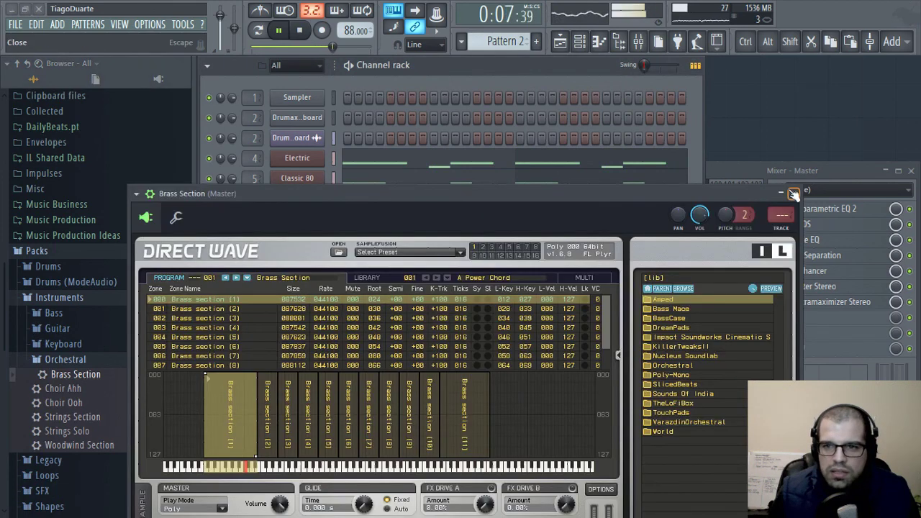
left_click(793, 194)
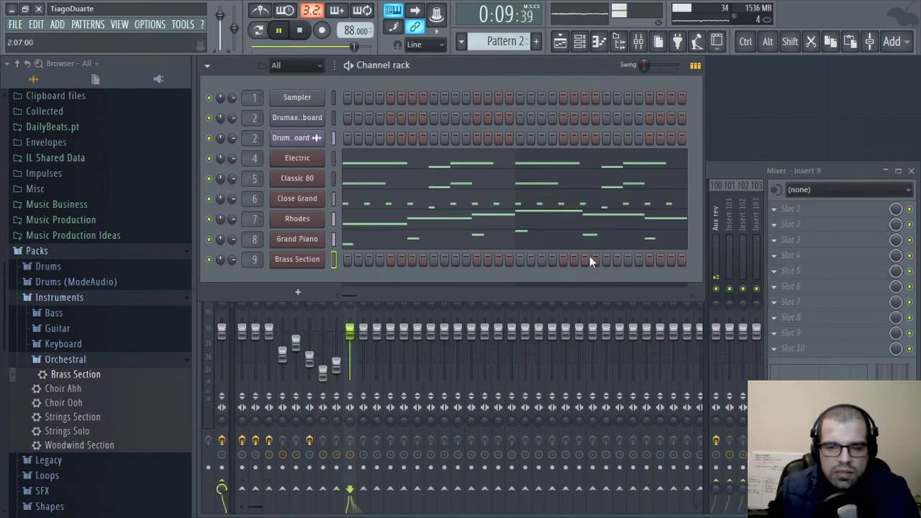
Lower the volume of Insert 9 and route it only to the Instruments track
left_click(769, 171)
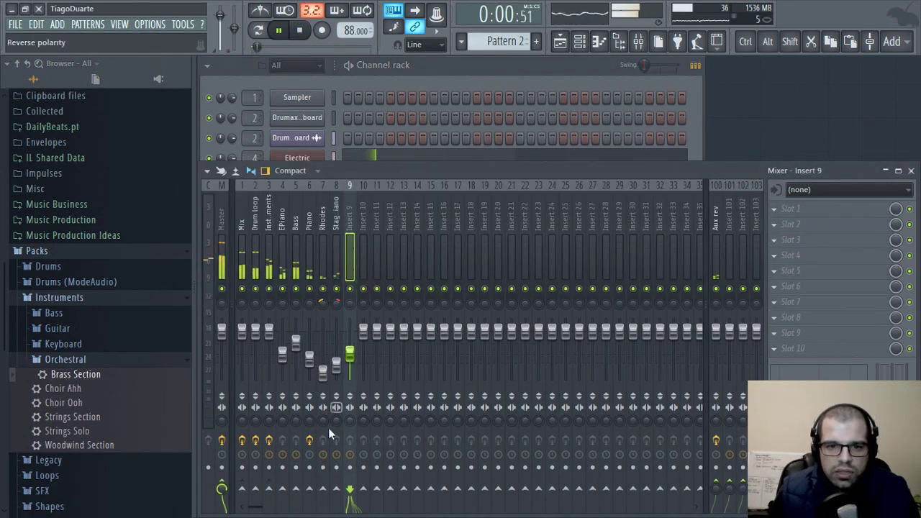
right_click(268, 490)
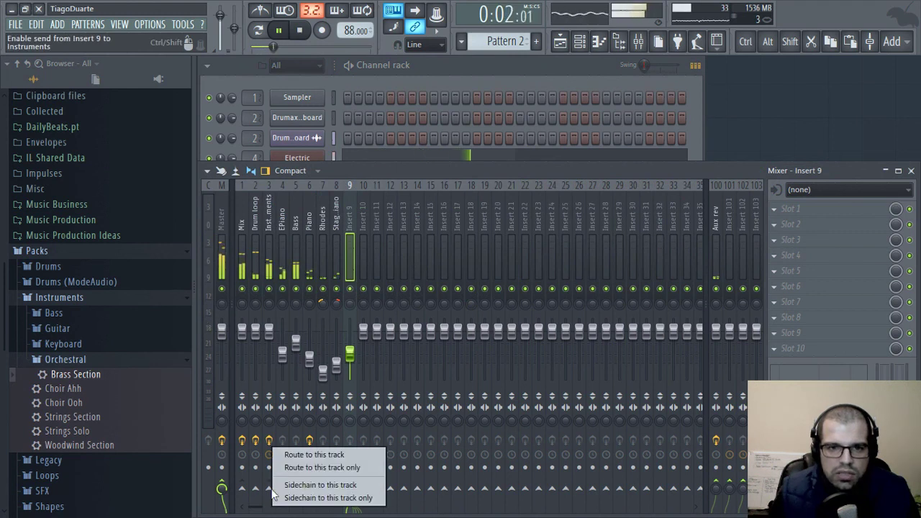
left_click(318, 467)
left_click(467, 82)
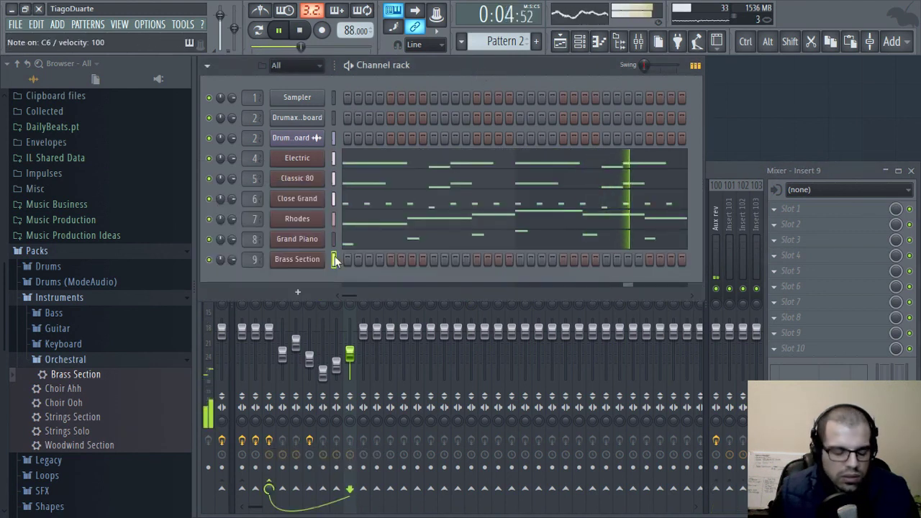
Audition brass notes over the looping pattern and lower Insert 9's volume slightly more
right_click(405, 13)
left_click(422, 34)
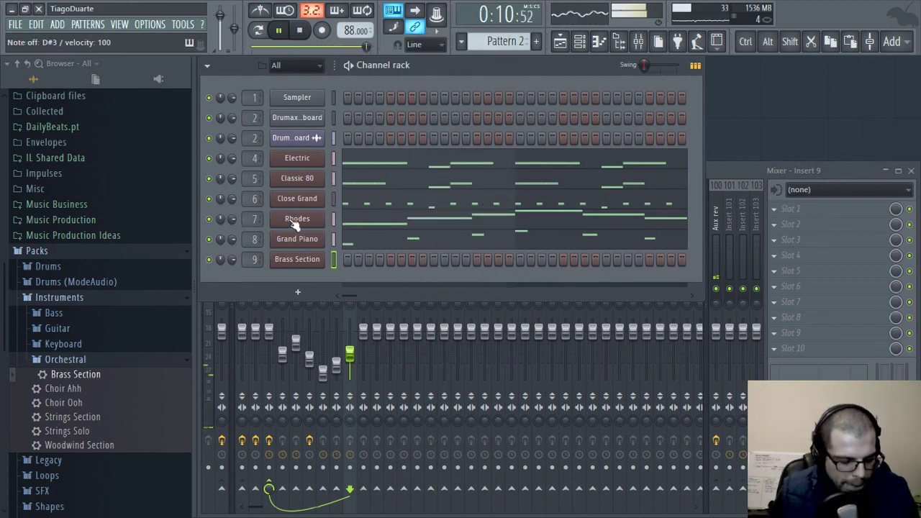
key("space")
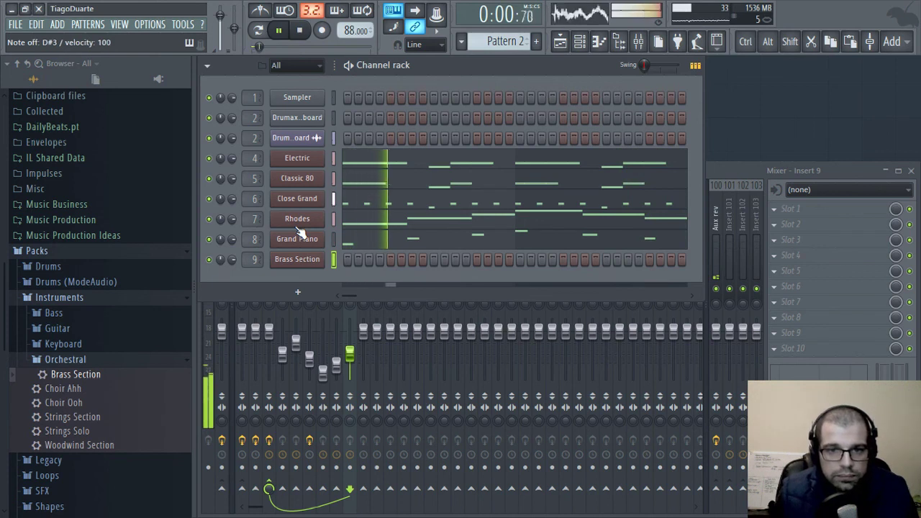
left_click(350, 354)
left_click(426, 64)
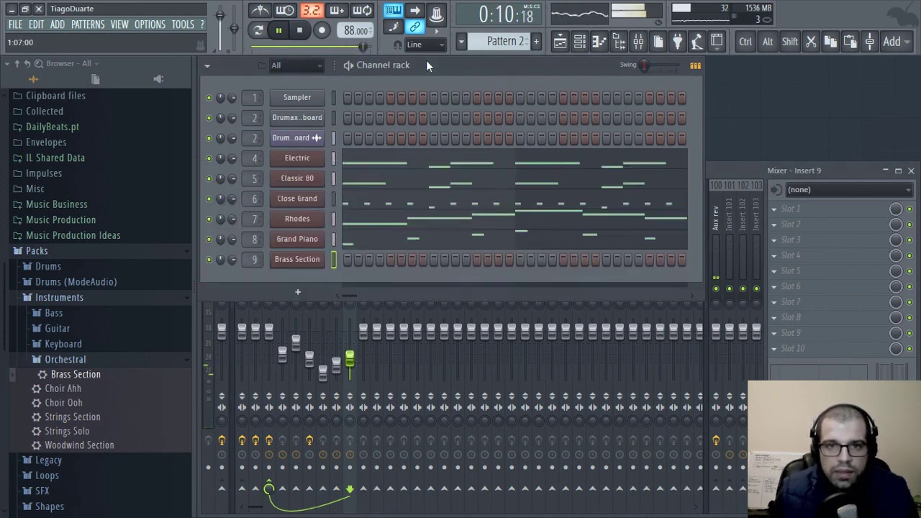
Record a live brass line over the pattern into the Brass Section channel's piano roll
right_click(319, 259)
left_click(334, 259)
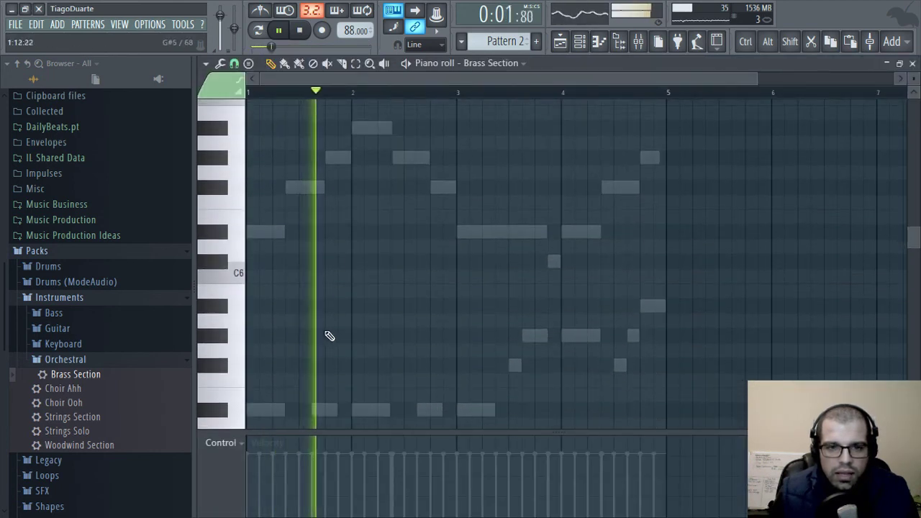
scroll(328, 332, "down", 10)
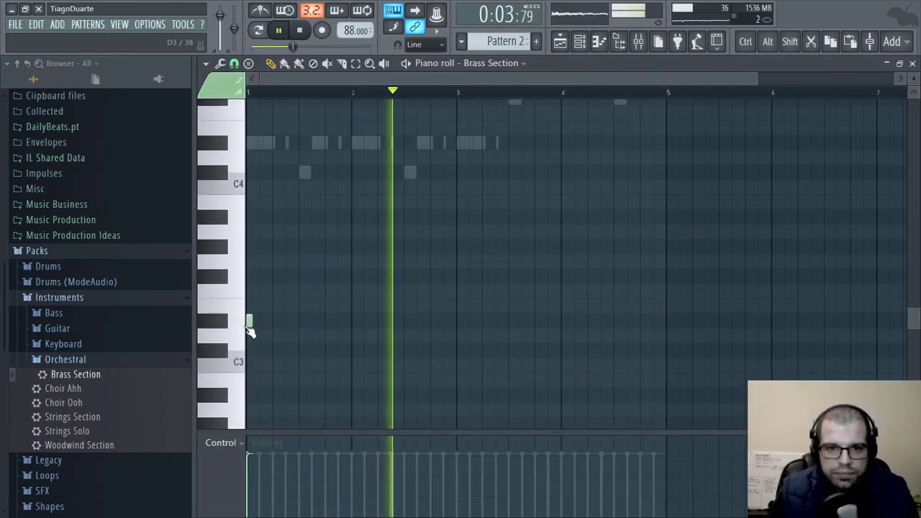
key("space")
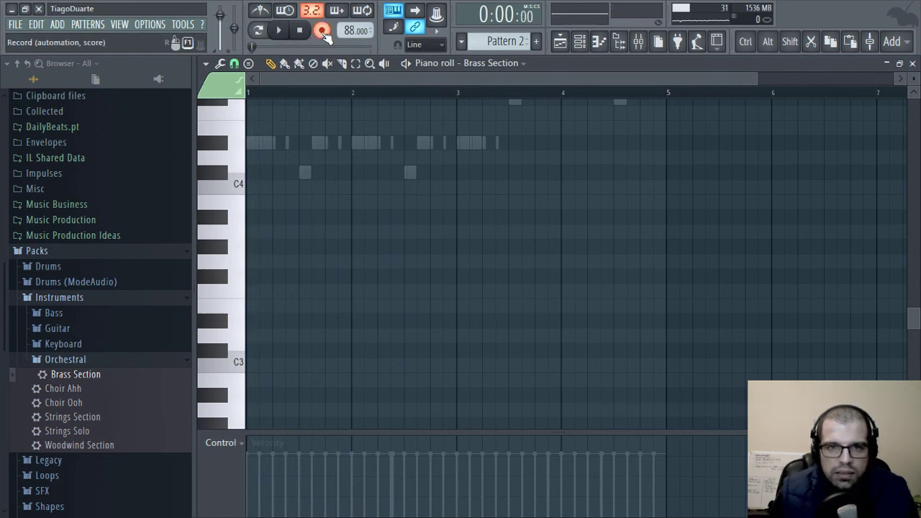
left_click(323, 31)
left_click(464, 335)
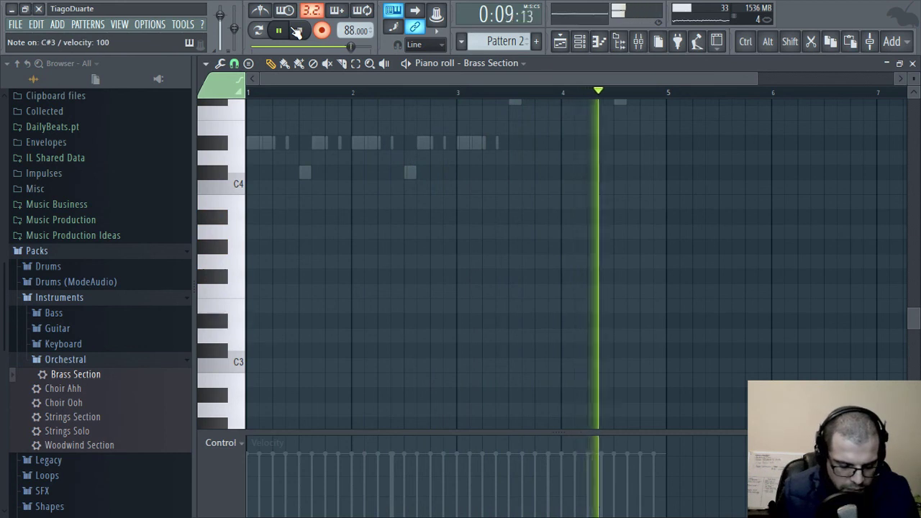
left_click(297, 30)
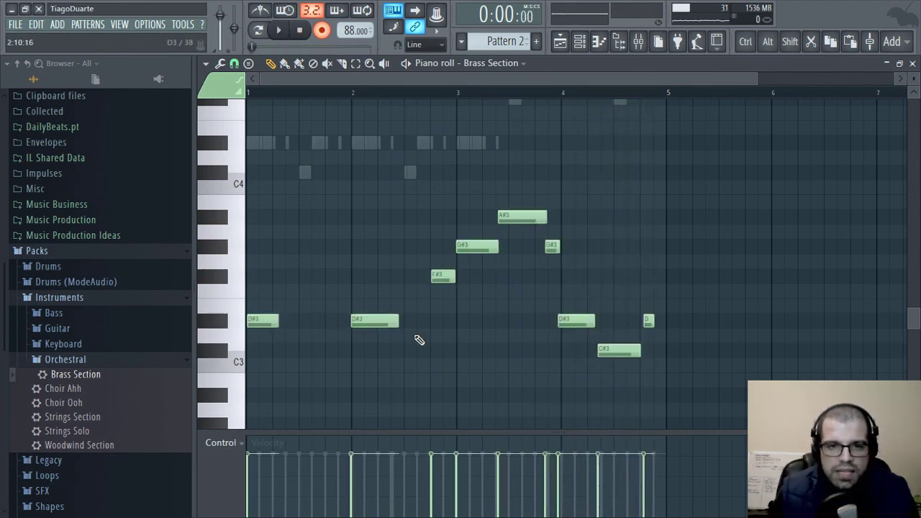
Quantize the recorded brass notes with the Default template, shorten the first D#3 to one beat and play the line back
key("alt+q")
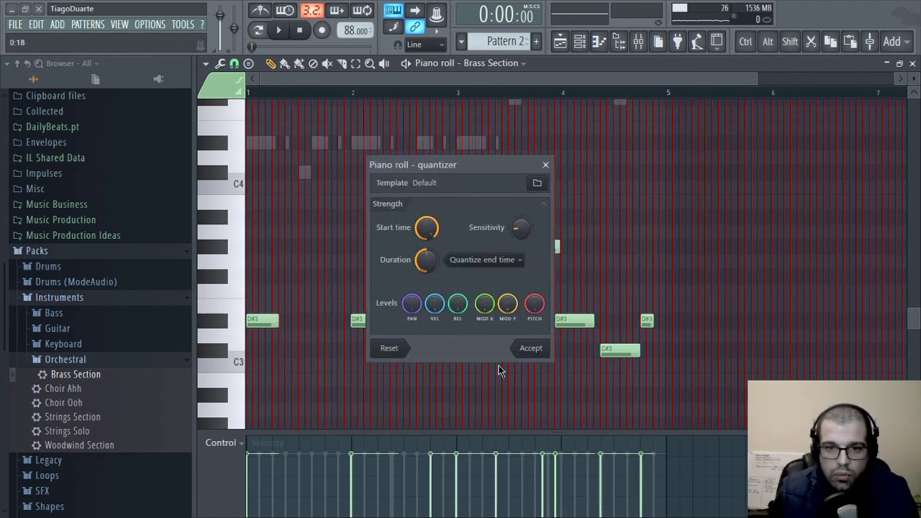
left_click(533, 349)
scroll(389, 370, "up", 2)
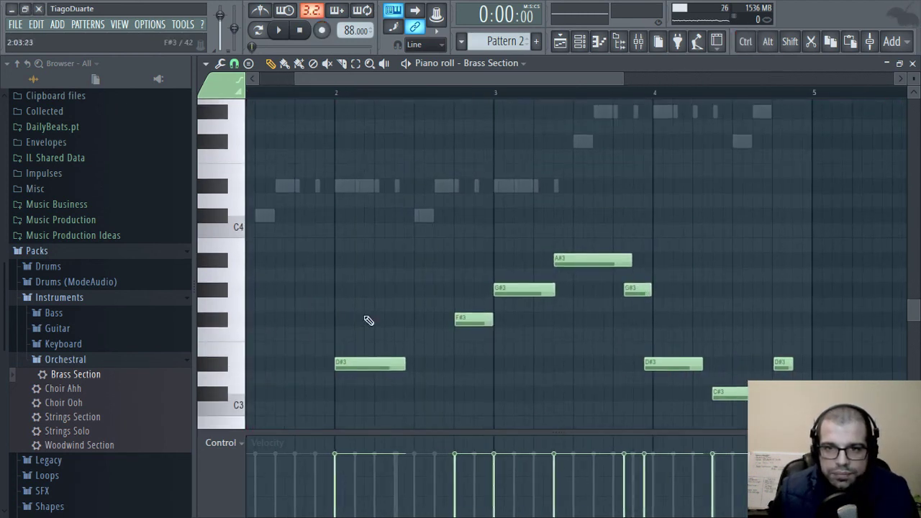
left_click_drag(370, 321, 698, 233)
key("space")
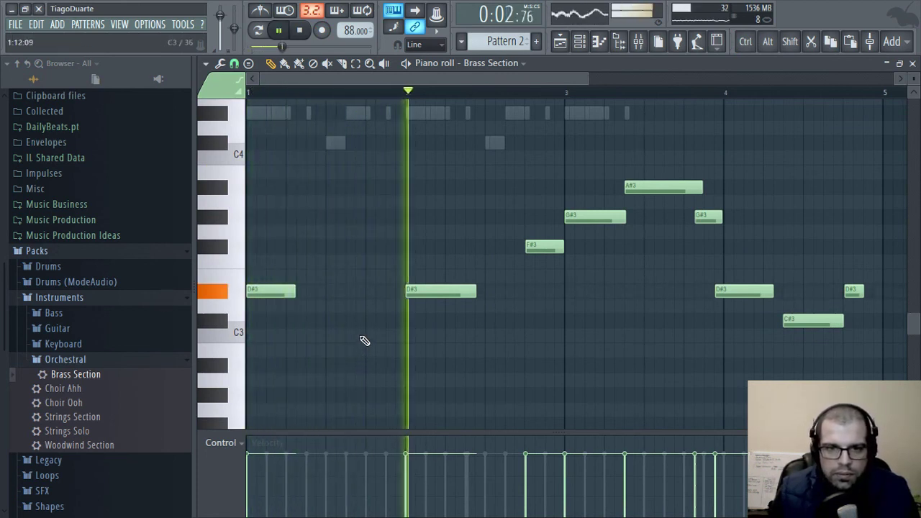
key("space")
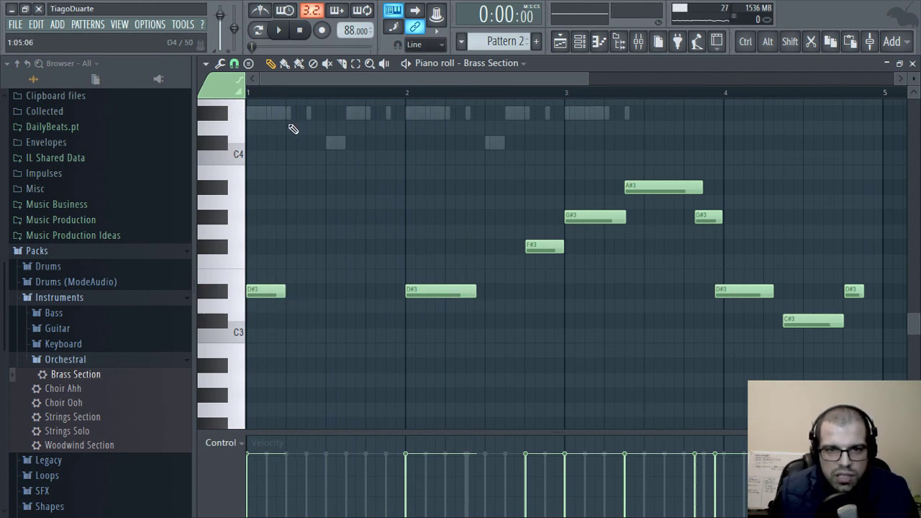
key("space")
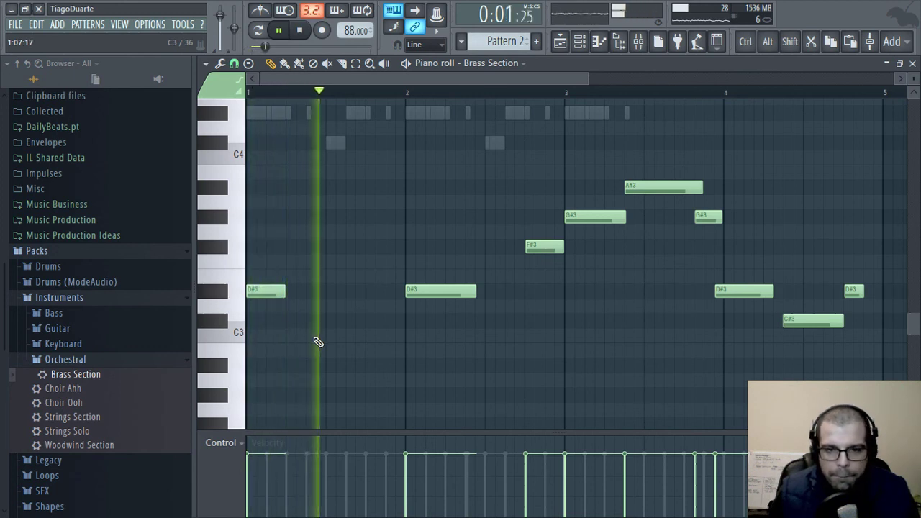
key("space")
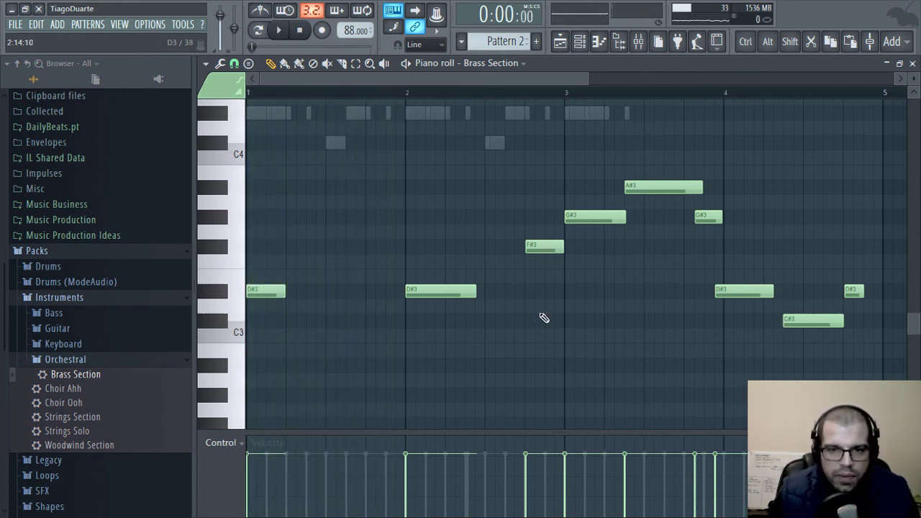
Move the second D#3 to the last beat of bar 1, shorten it, and add C#3 after it and D#3 at bar 2
left_click_drag(436, 286, 400, 288)
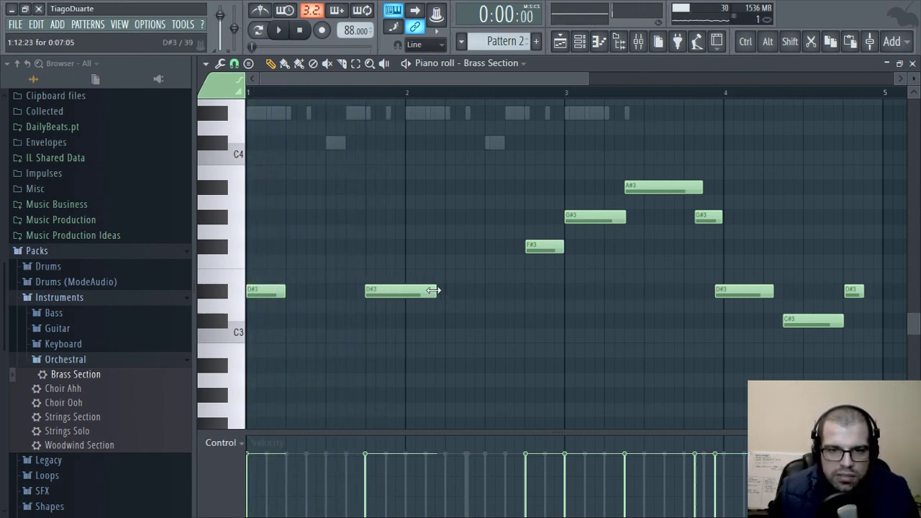
left_click(391, 321)
left_click(412, 291)
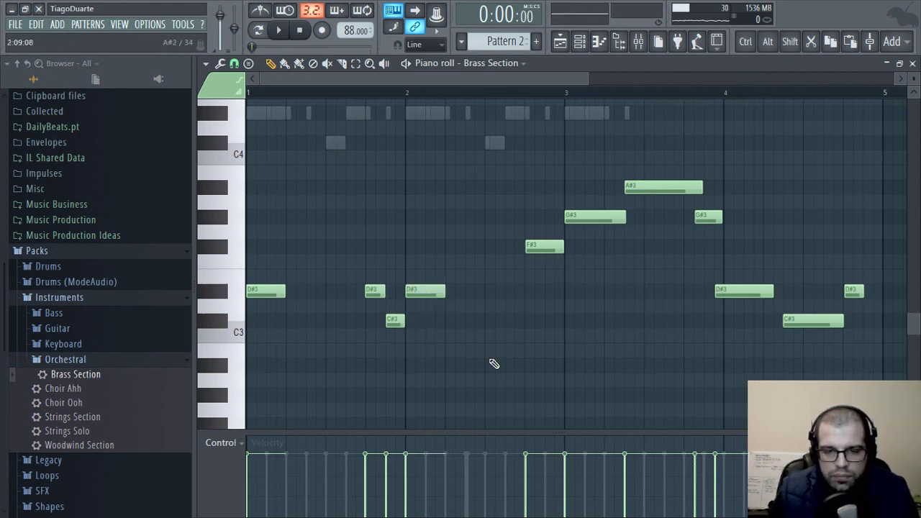
Play the line and delete all recorded brass notes after the D#3 at the start of bar 2
key("space")
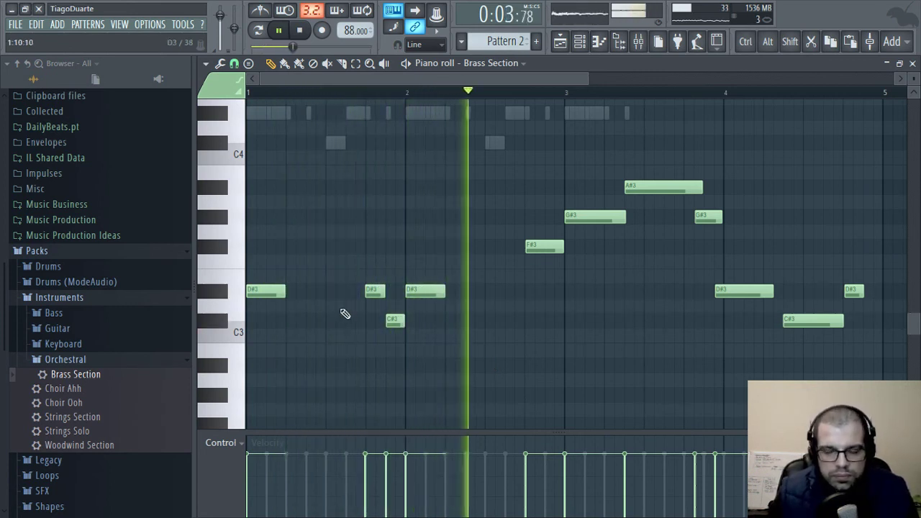
key("space")
right_click(576, 217)
right_click(631, 188)
right_click(553, 245)
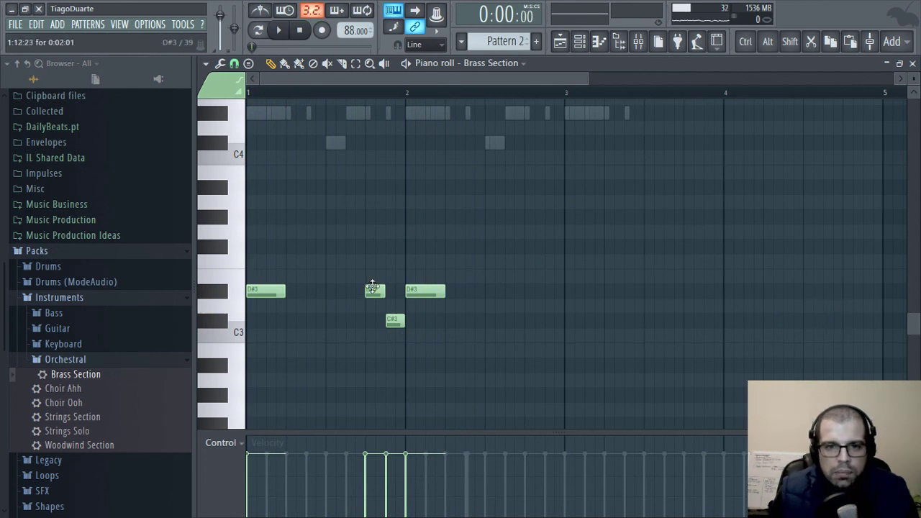
Duplicate the four brass notes of the opening phrase so the copy starts at bar 3
key("space")
scroll(468, 305, "down", 1)
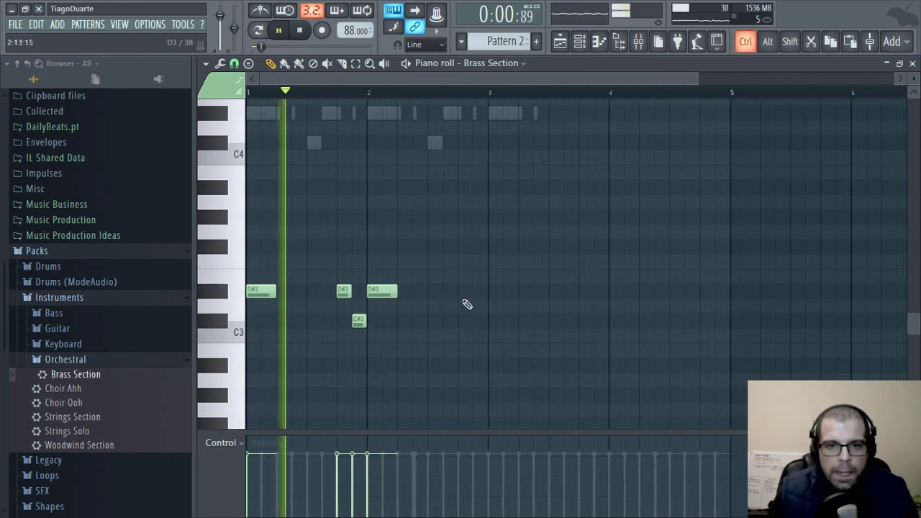
left_click_drag(423, 226, 184, 341)
left_click_drag(254, 294, 494, 292)
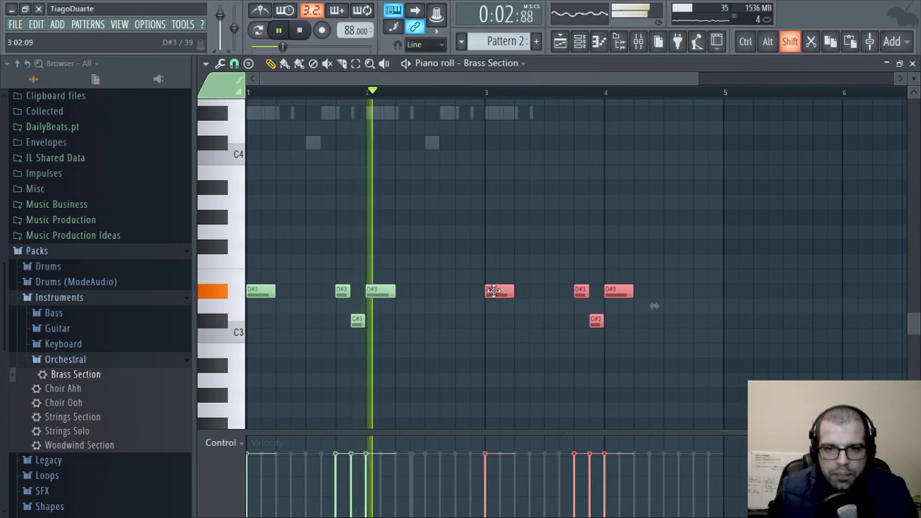
Add an F#3 and a G#3 brass note, one beat each, in the second half of bar 2
left_click(430, 307)
left_click(430, 278)
left_click_drag(434, 278, 438, 247)
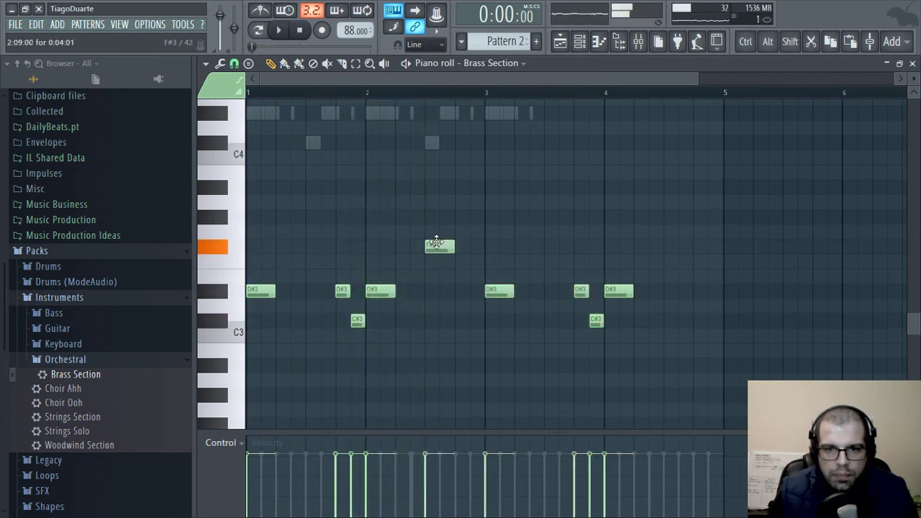
left_click(460, 217)
Add rising F#4, G#4 and A#4 brass notes at the end of bar 4, with the first two shortened to half a beat
scroll(537, 271, "up", 3)
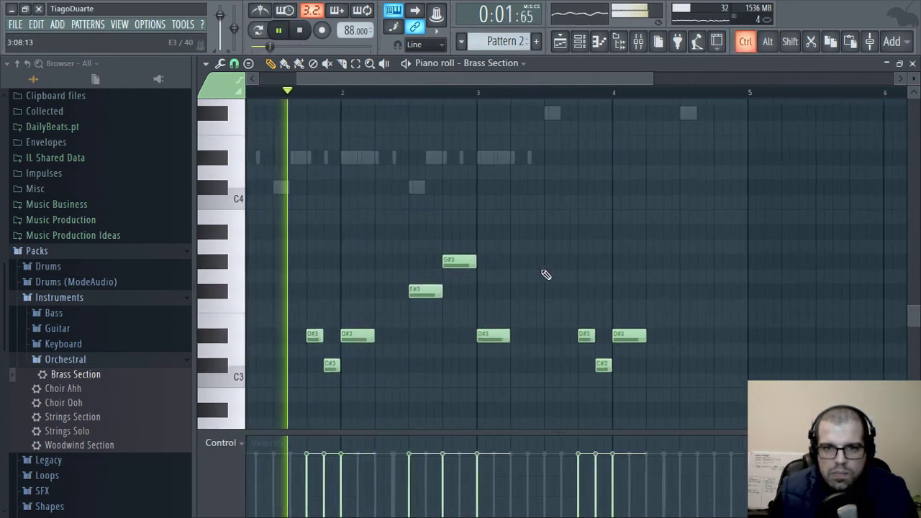
scroll(520, 276, "up", 4)
scroll(513, 277, "down", 4)
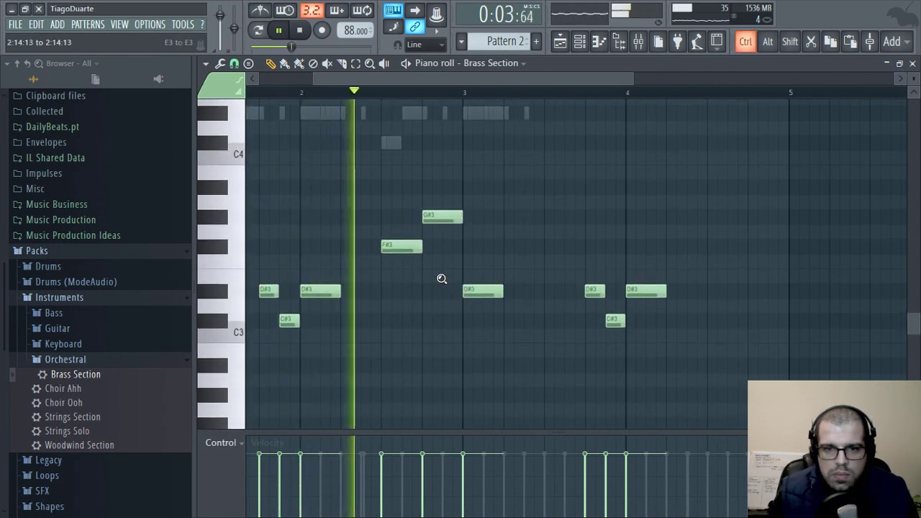
scroll(516, 306, "down", 1, "ctrl")
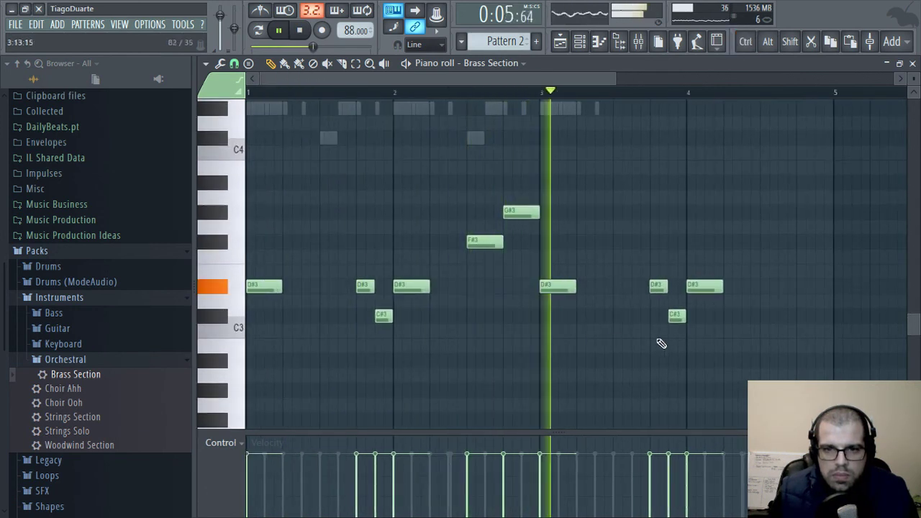
scroll(747, 336, "up", 3)
scroll(749, 336, "down", 1)
left_click(771, 287)
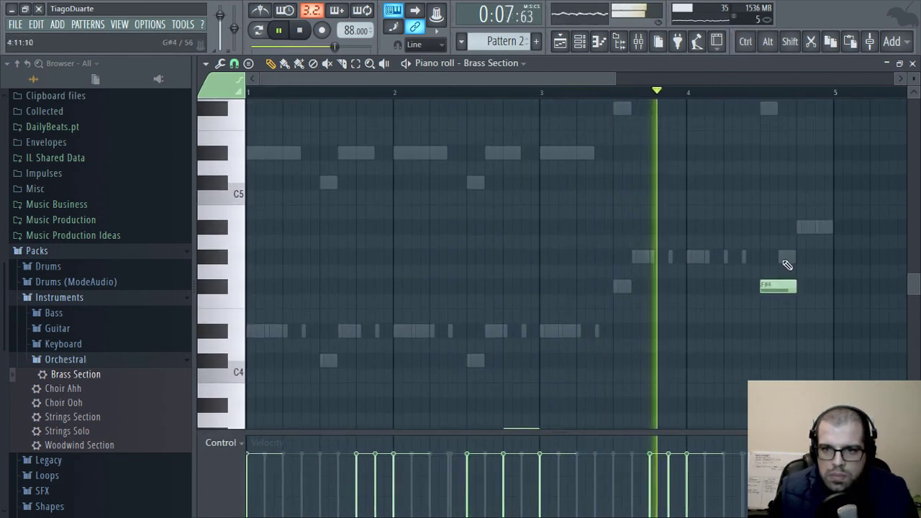
left_click(787, 257)
left_click(822, 227)
left_click_drag(850, 206, 770, 315)
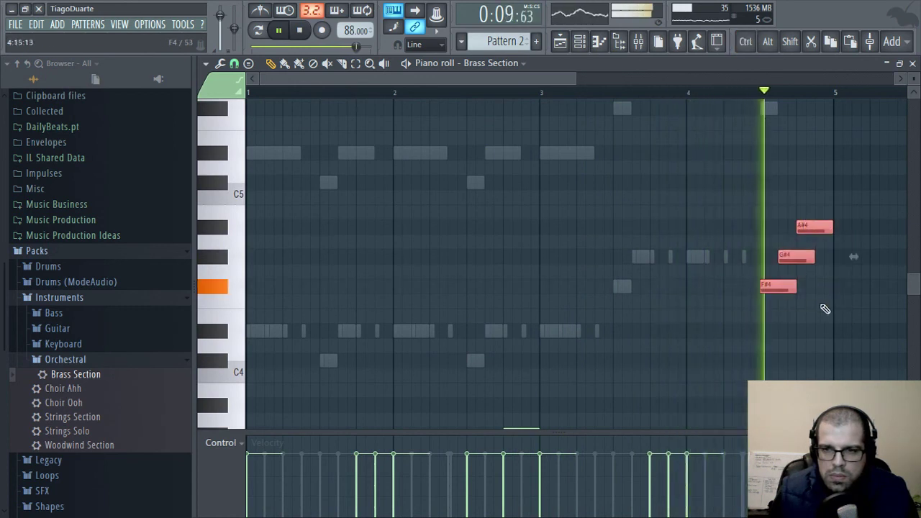
left_click_drag(831, 257, 778, 293)
Transpose the three rising notes at the end of bar 4 down one octave
left_click_drag(850, 179, 725, 296)
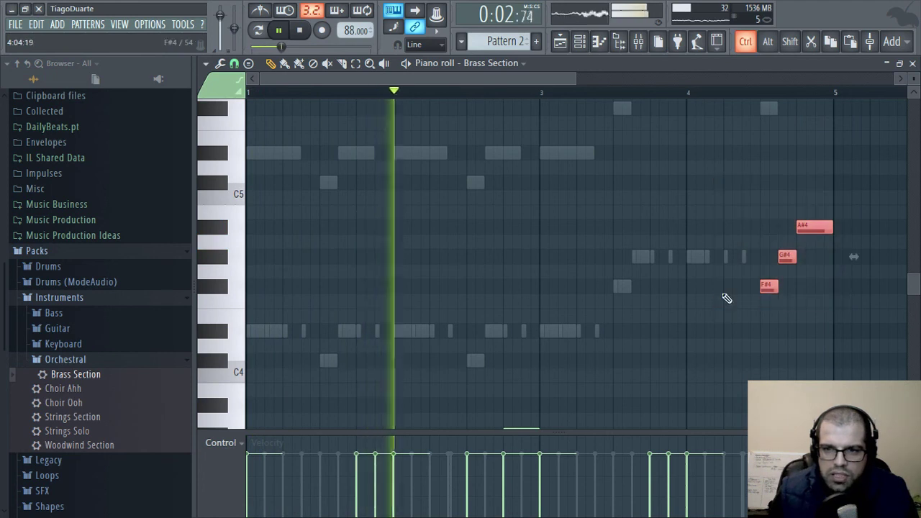
key("ctrl+Down")
scroll(724, 310, "down", 3)
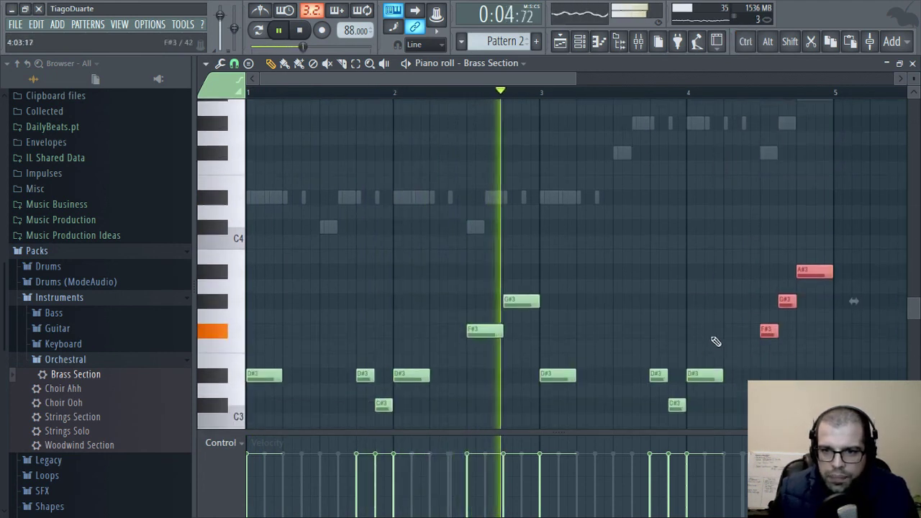
Raise the D#3 at the start of bar 4 to G#3 and the C#3 before it to F#3
left_click_drag(703, 351, 702, 292)
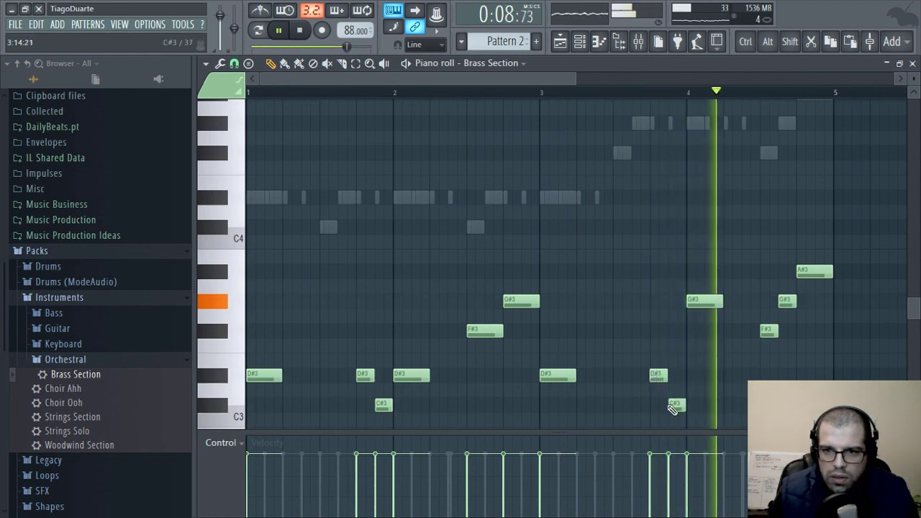
left_click_drag(675, 404, 674, 317)
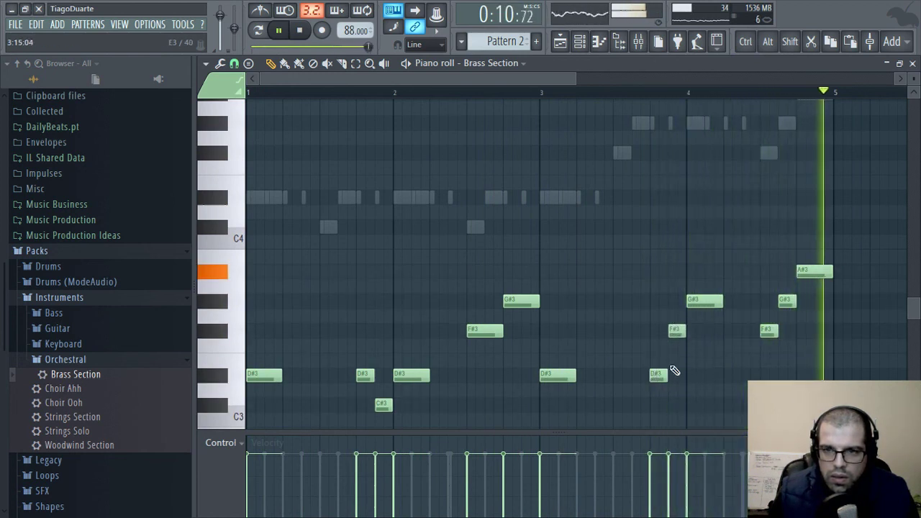
In the second half of bar 3, replace the short D#3 with a half-beat F#3 followed by a one-beat G#3
left_click(620, 332)
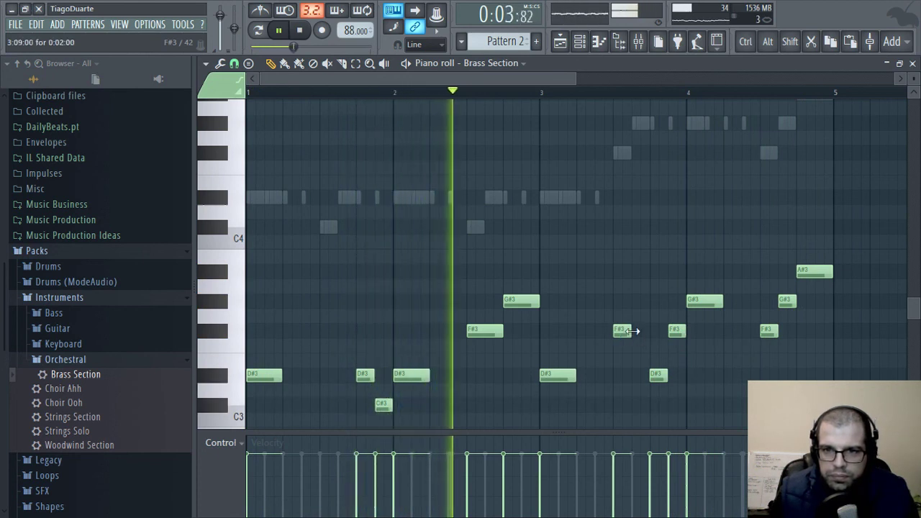
left_click(632, 302)
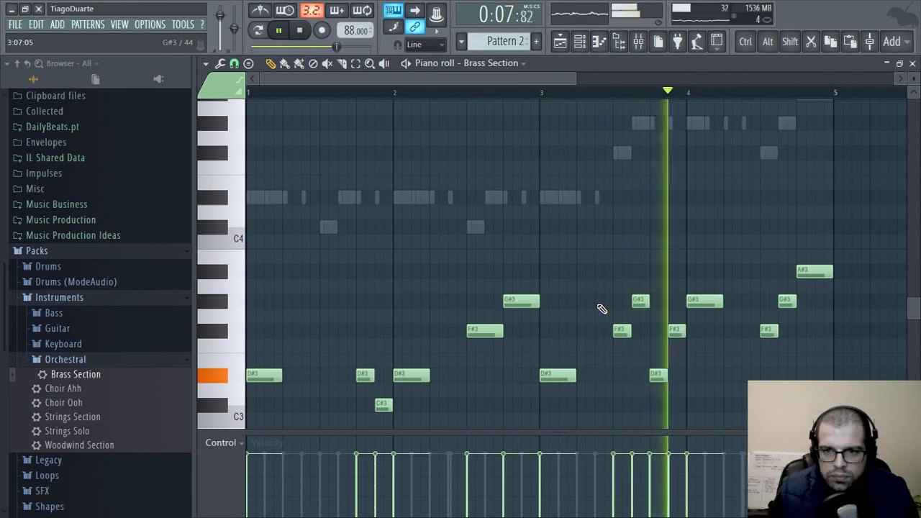
right_click(658, 375)
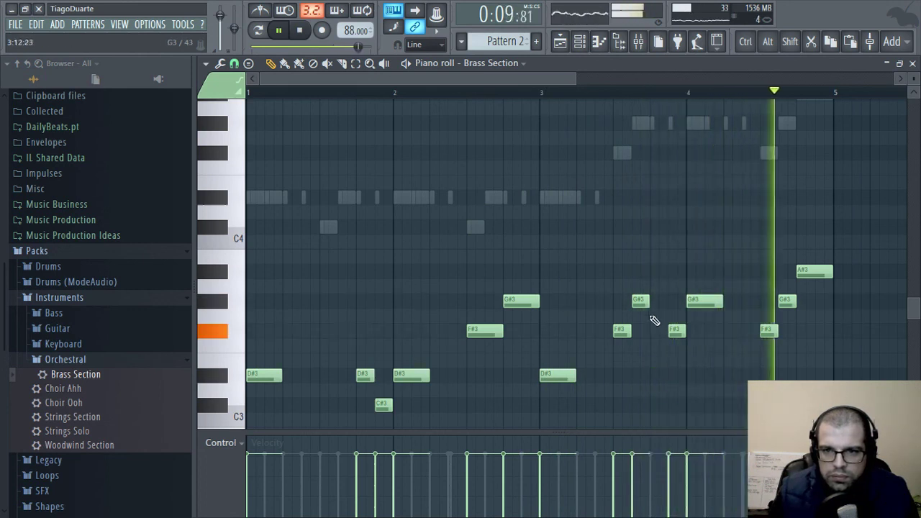
left_click_drag(650, 302, 663, 305)
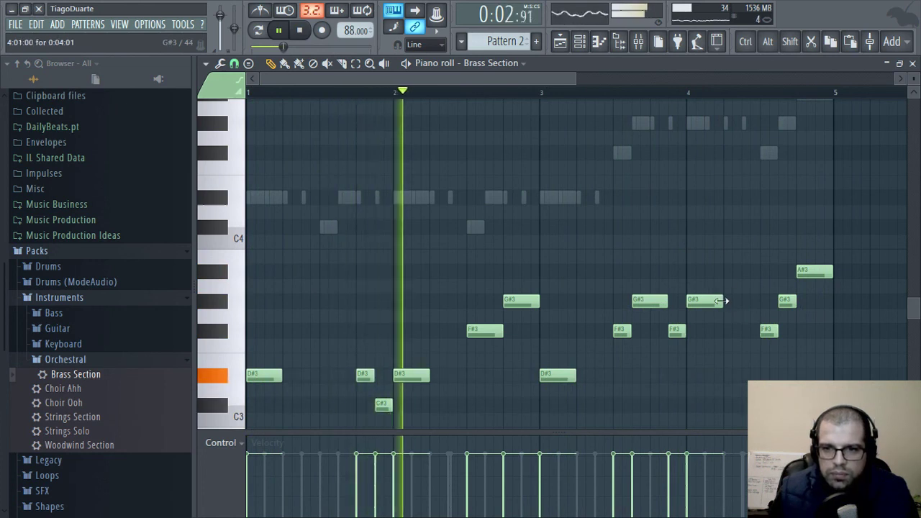
Duplicate the whole brass line in place and transpose the copy up one octave
scroll(833, 157, "down", 2)
scroll(712, 244, "down", 1)
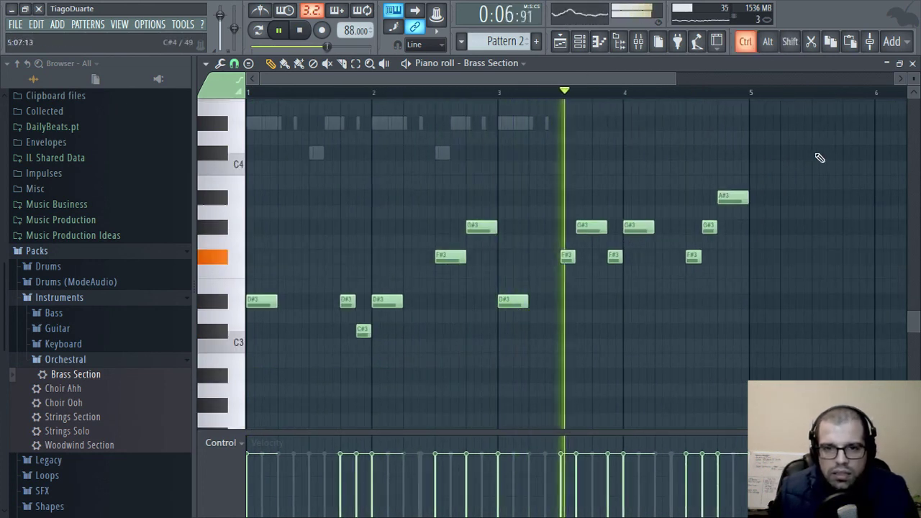
left_click_drag(821, 149, 156, 353)
key("ctrl+c")
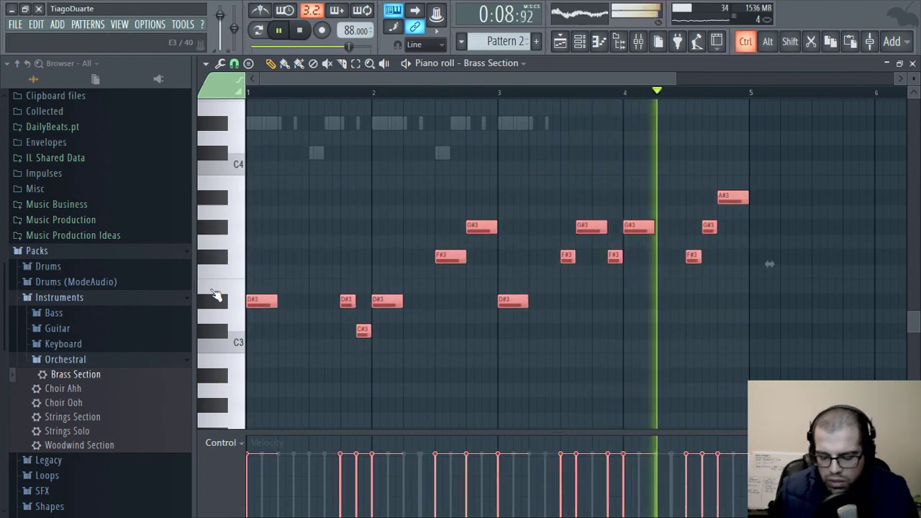
key("ctrl+v")
key("ctrl+Up")
Leave the piano roll and lower the volume of mixer Insert 9 to about 24% (-22.1 dB)
key("F7")
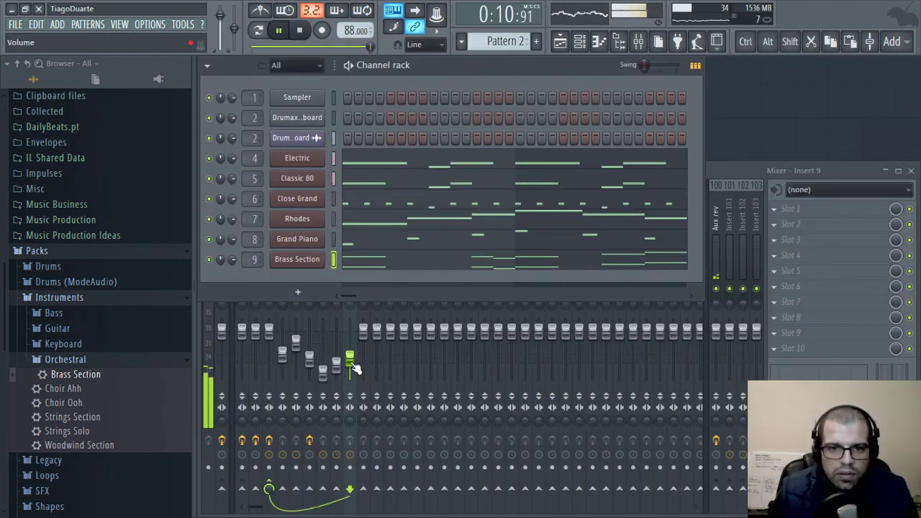
left_click_drag(352, 364, 352, 375)
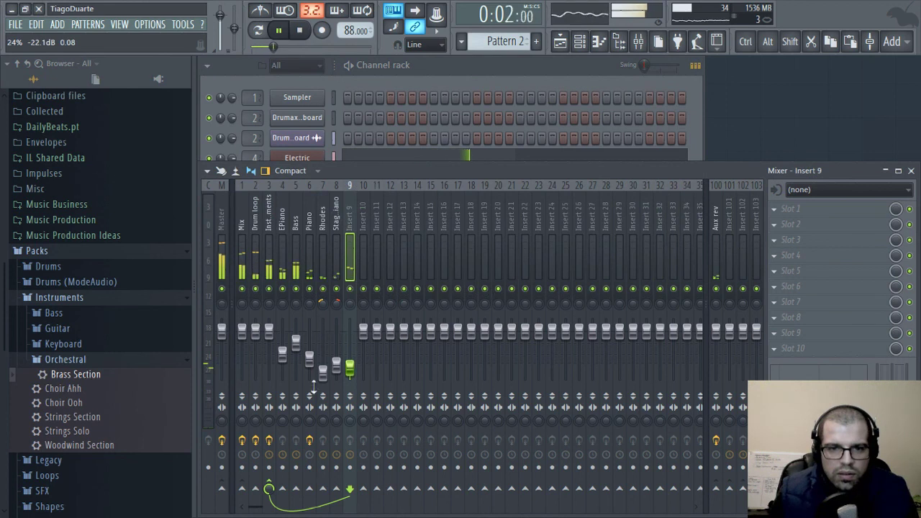
Rename mixer track Insert 9 as Brass
double_click(351, 214)
type("B")
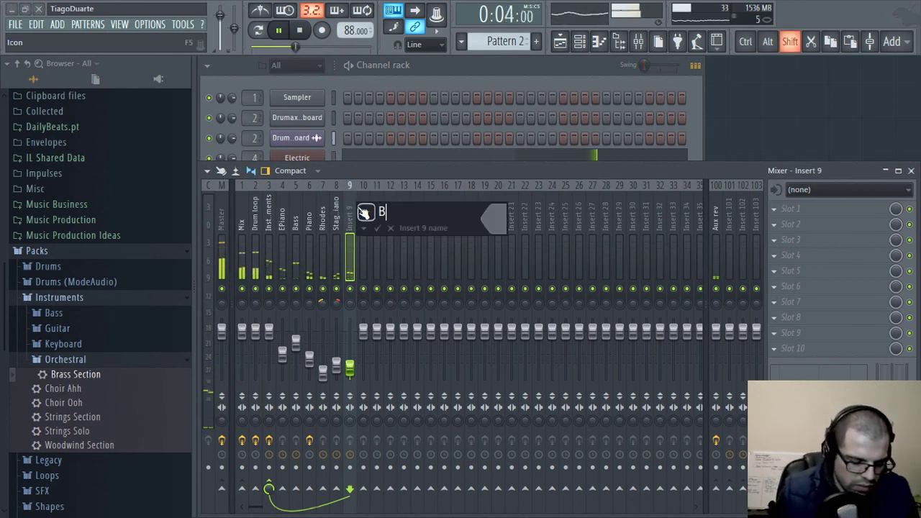
type("rass")
key("Return")
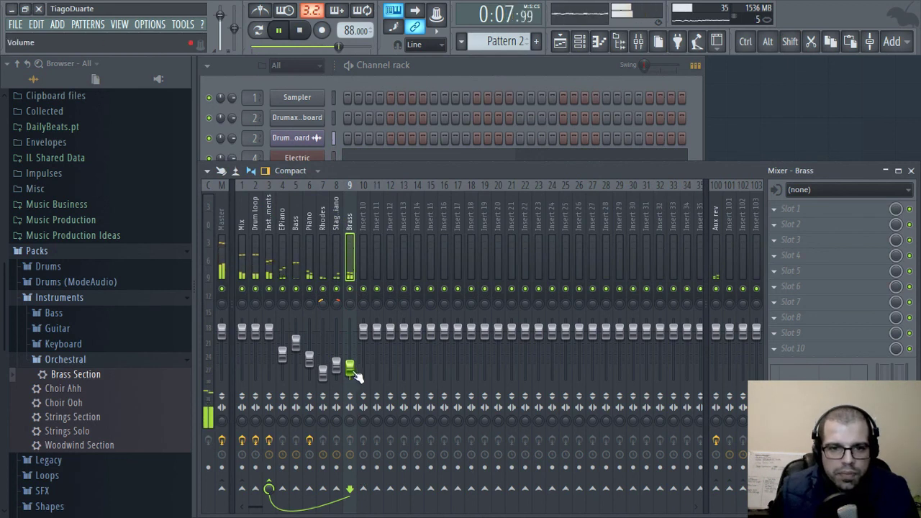
Isolate the Bass and Brass tracks and insert FidelityEQ on Brass with its high-pass filter on at about 281 Hz
left_click(225, 218)
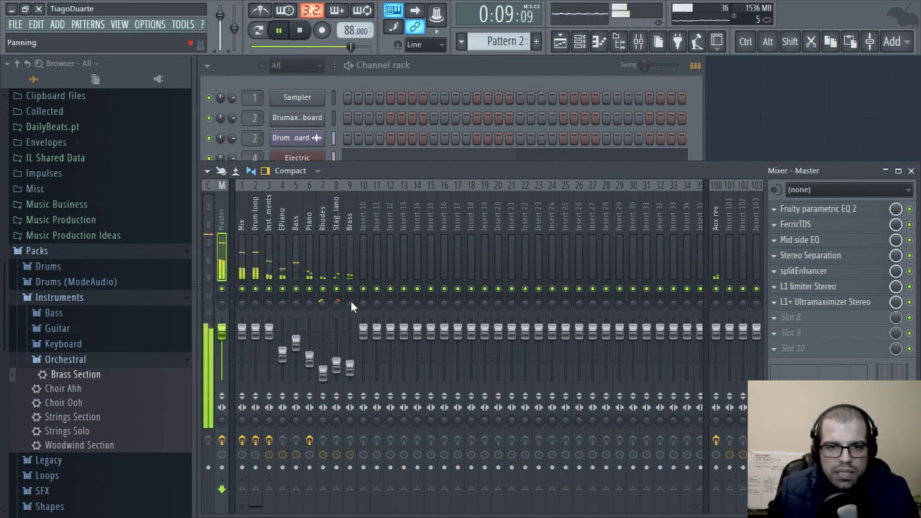
left_click(353, 216)
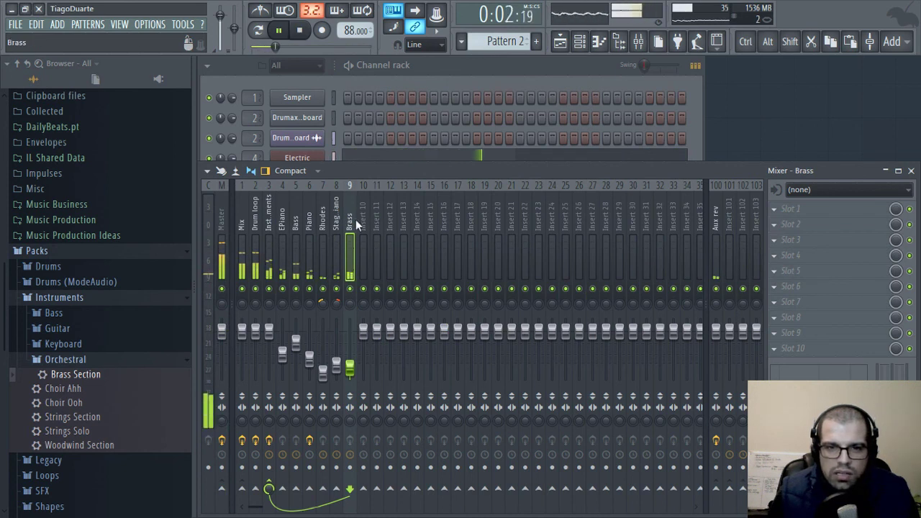
right_click(295, 291)
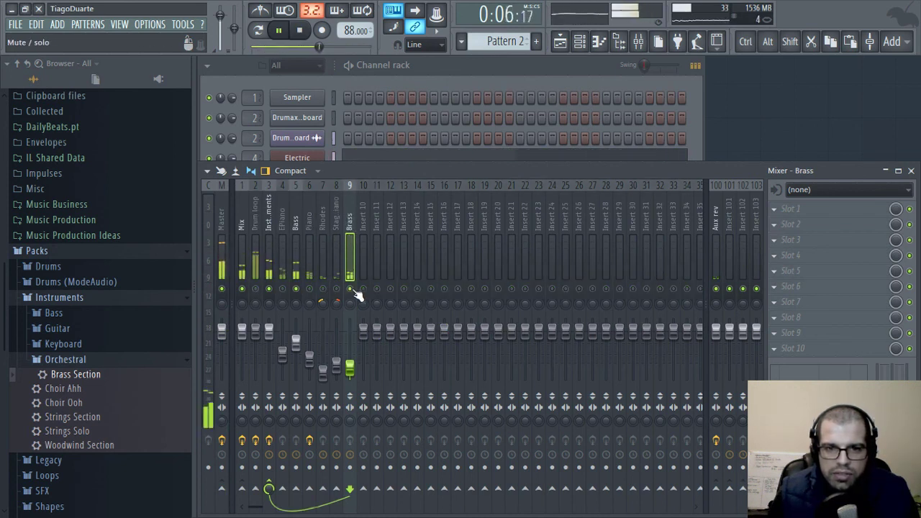
left_click(801, 210)
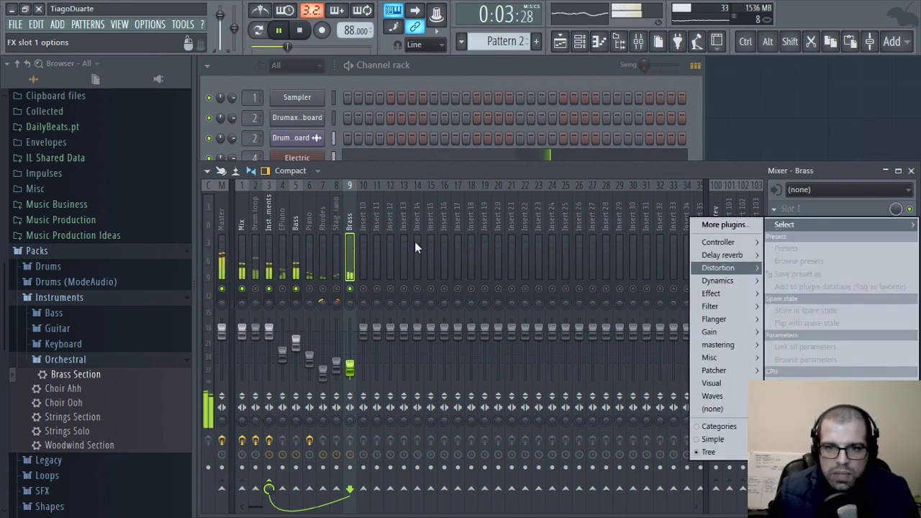
mouse_move(726, 311)
mouse_move(718, 294)
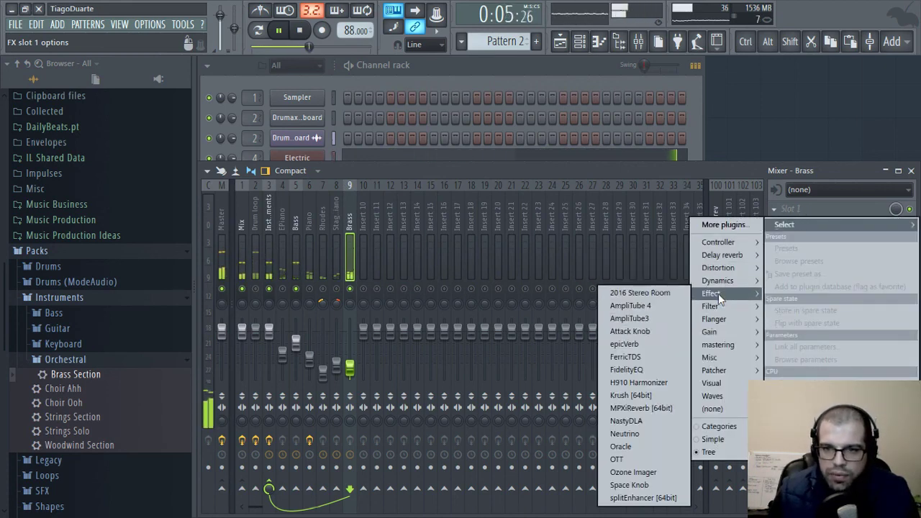
left_click(640, 370)
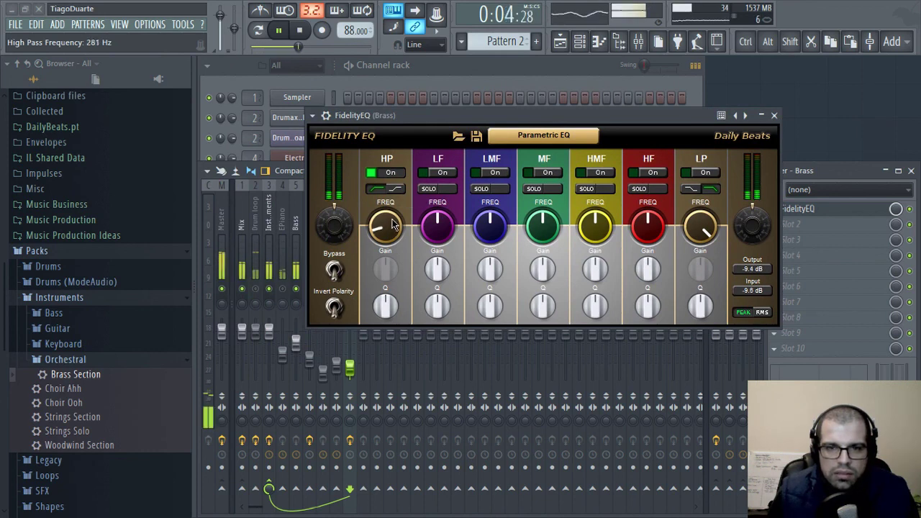
left_click(774, 115)
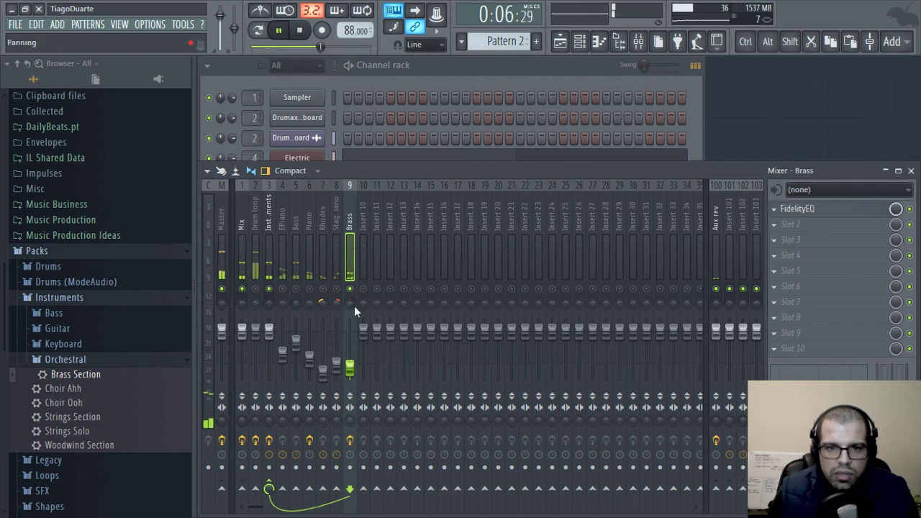
Unmute all mixer tracks again and lower the Brass volume to about 23% (-22.8 dB)
right_click(351, 289)
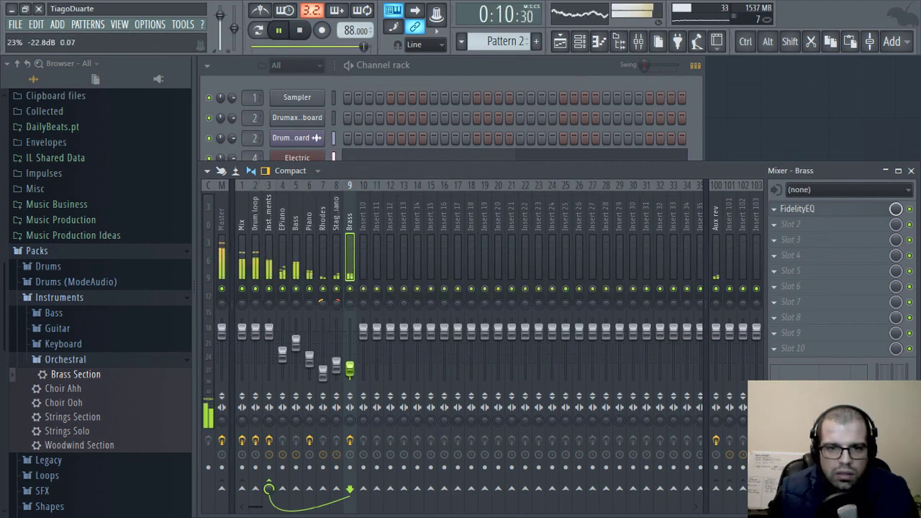
left_click(454, 62)
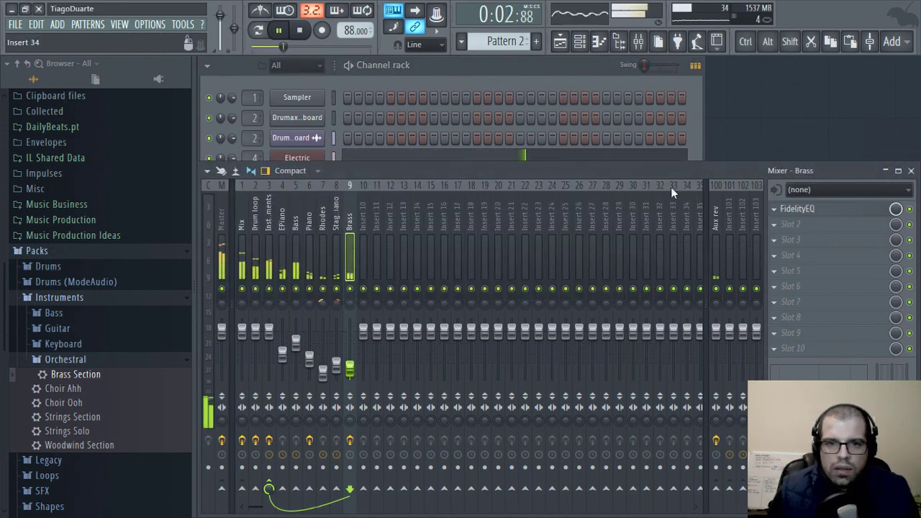
Open Fruity parametric EQ 2 on the Master track, stop playback and move the EQ window clear of the browser
left_click(227, 214)
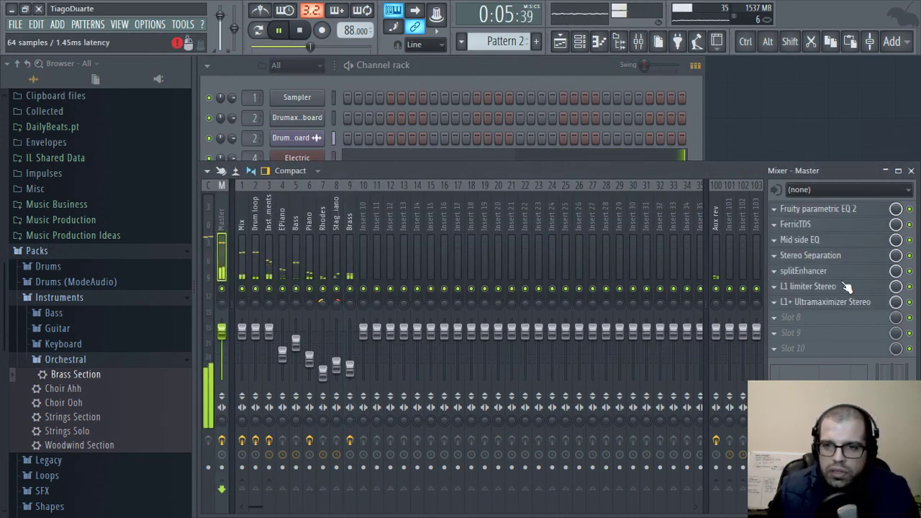
left_click(811, 210)
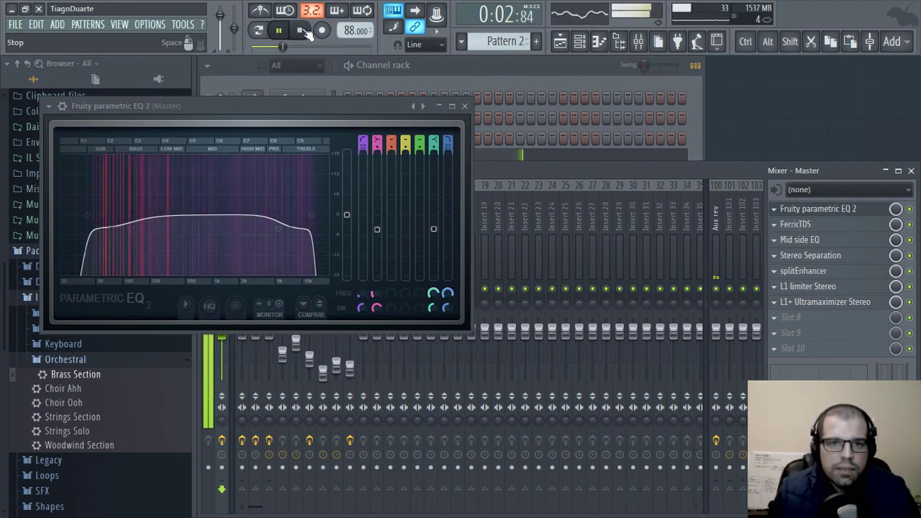
key("space")
left_click_drag(354, 110, 574, 152)
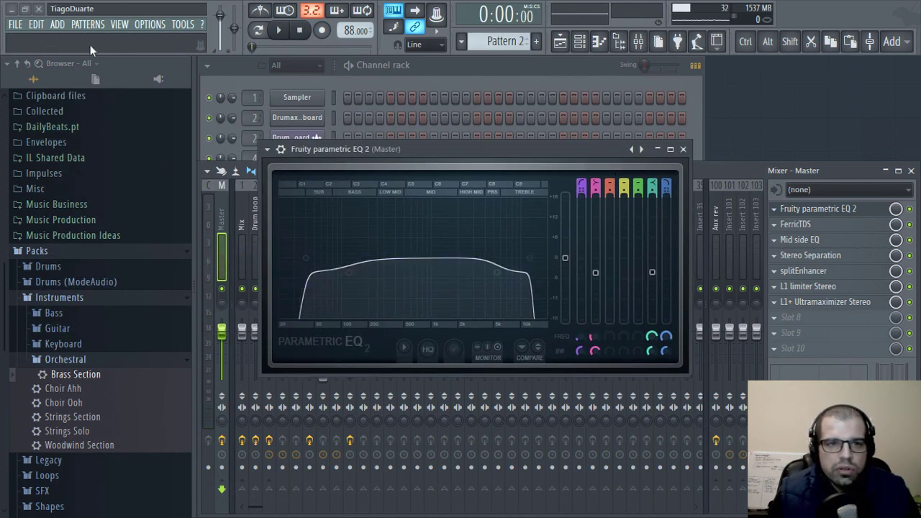
Examine the WAV bit depth options in the export settings for untitled.wav, and leave without rendering
left_click(16, 24)
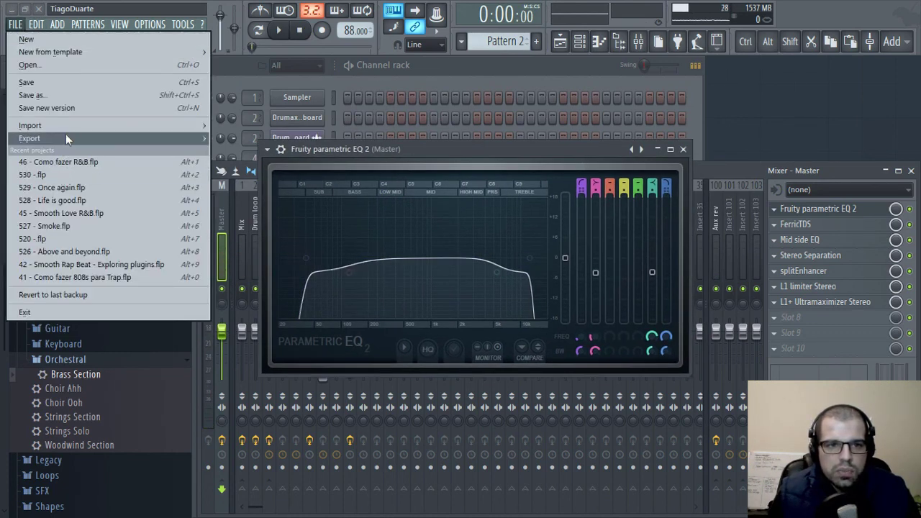
mouse_move(65, 137)
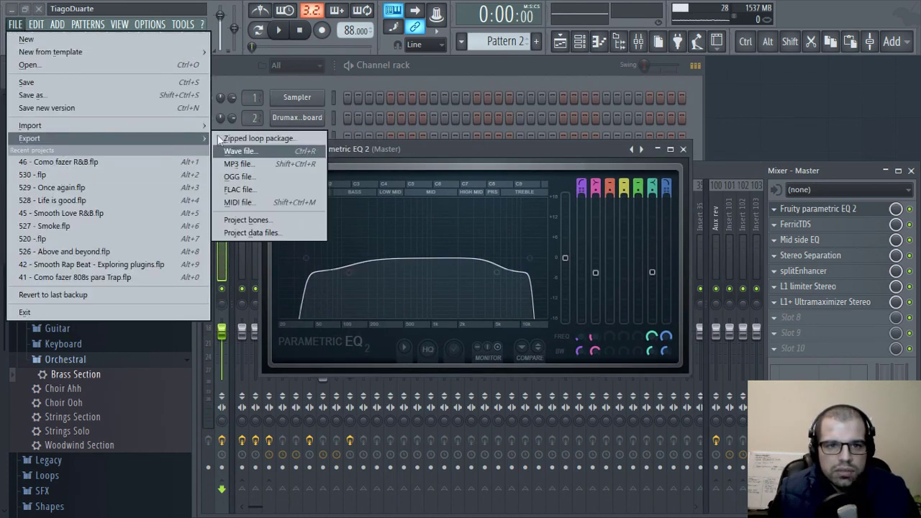
left_click(264, 154)
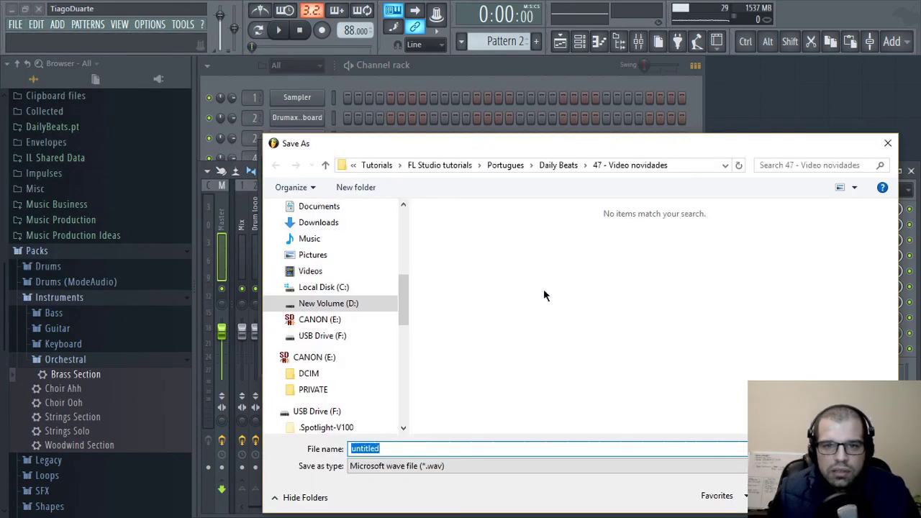
left_click_drag(616, 144, 534, 82)
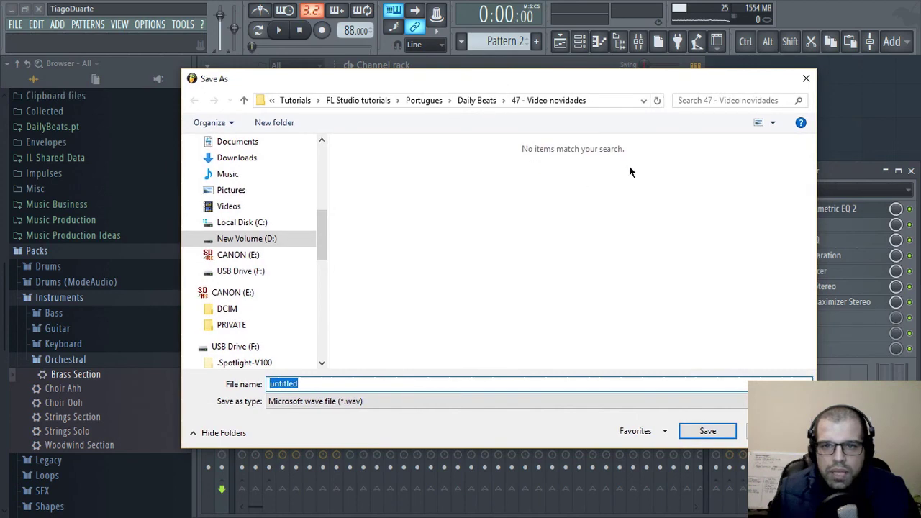
left_click(708, 431)
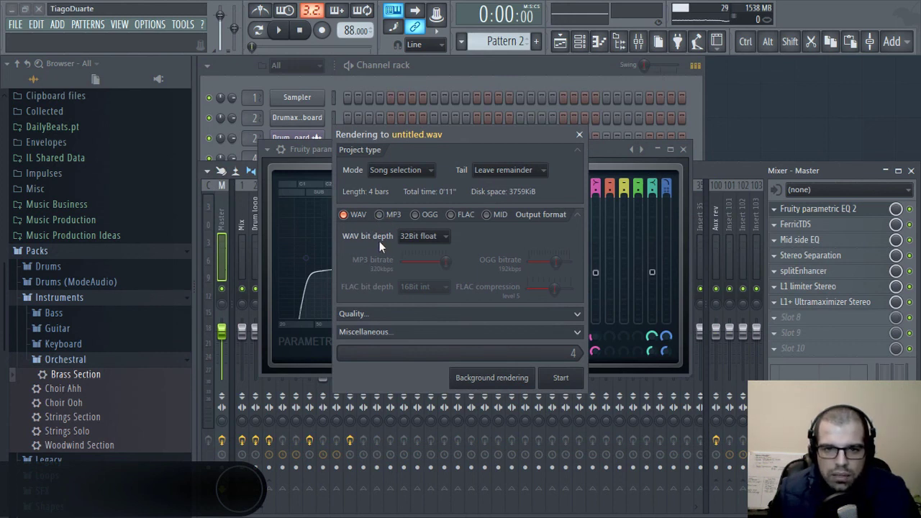
left_click(436, 237)
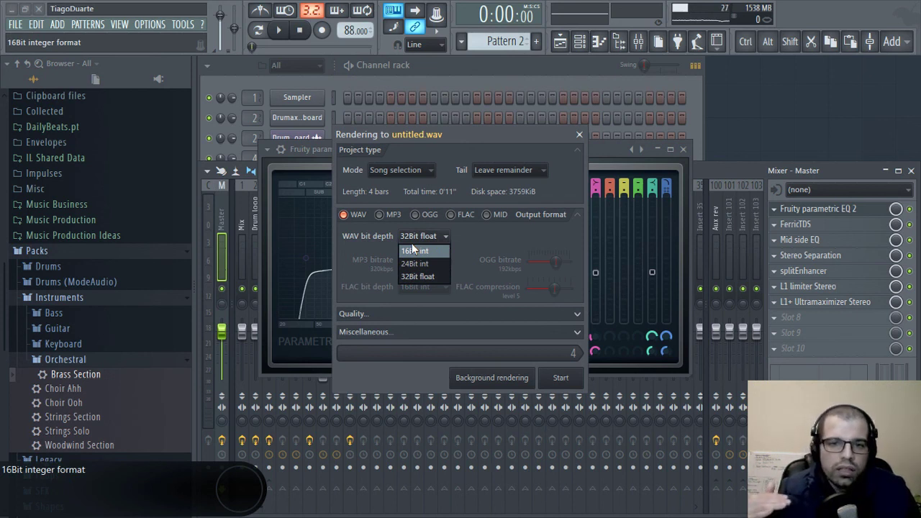
left_click(481, 246)
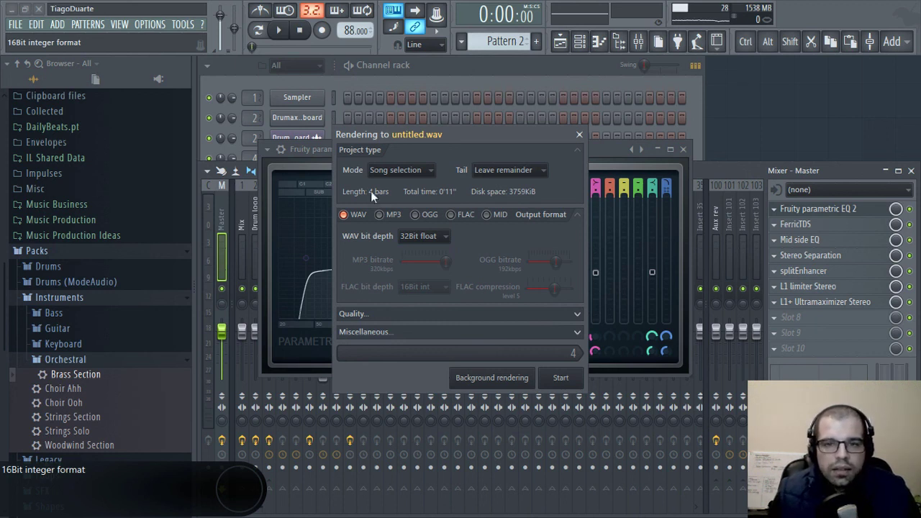
left_click(580, 135)
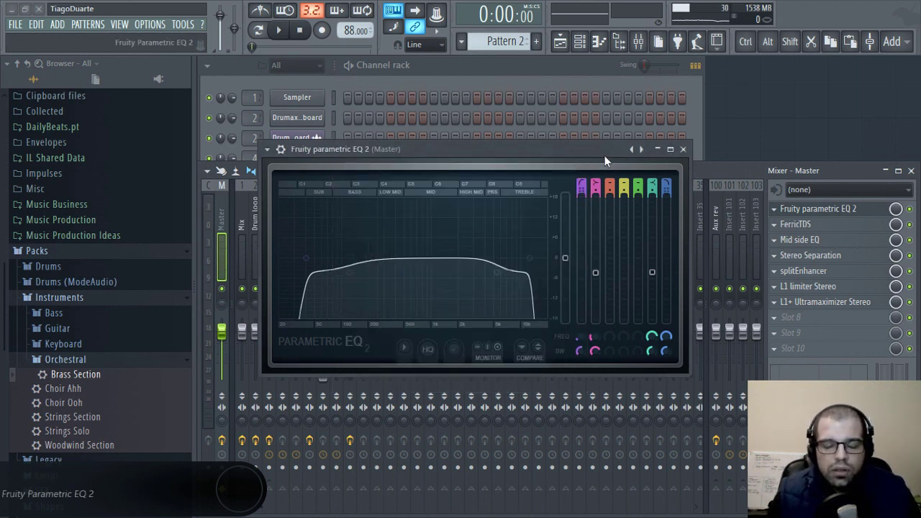
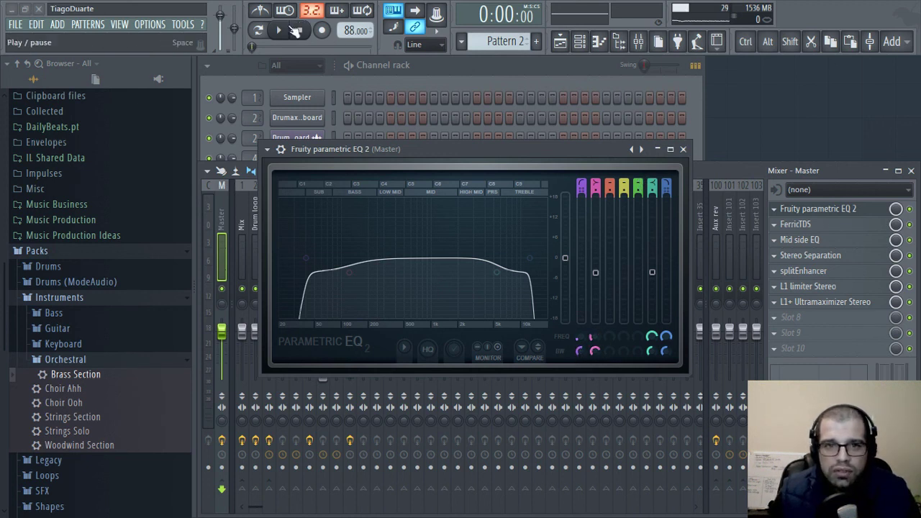
Resume playback and raise the high-pass frequency of band 1 in the Master's parametric EQ to slightly above 50 Hz
key("space")
mouse_move(581, 351)
left_mouse_down()
mouse_move(581, 334)
mouse_move(581, 360)
left_mouse_up()
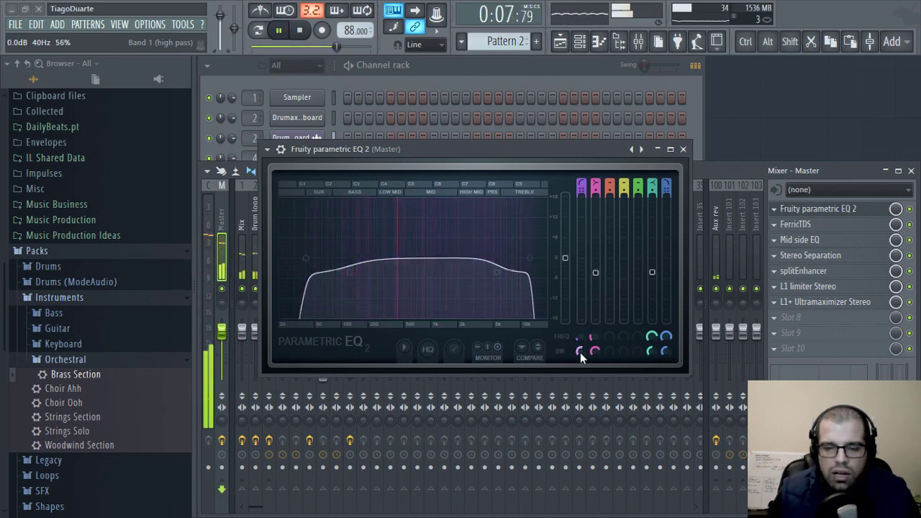
left_click_drag(581, 336, 581, 327)
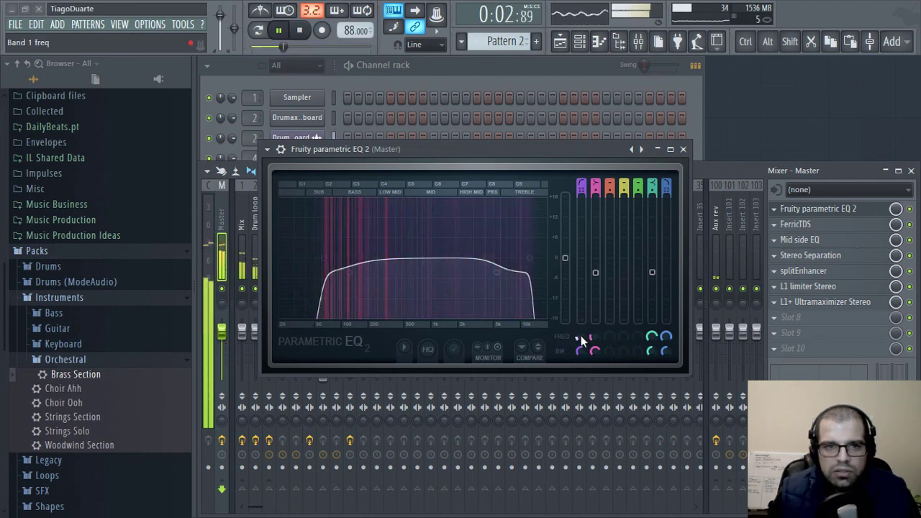
left_click_drag(581, 335, 581, 334)
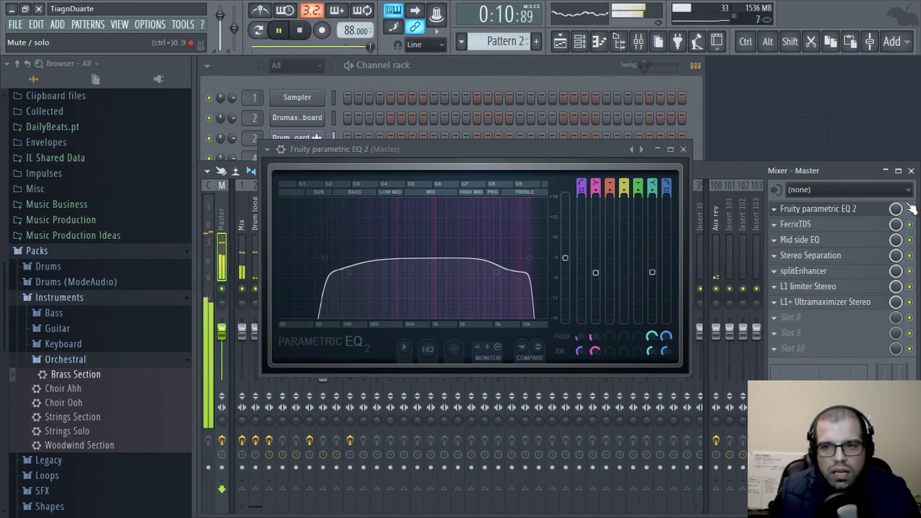
left_click(684, 150)
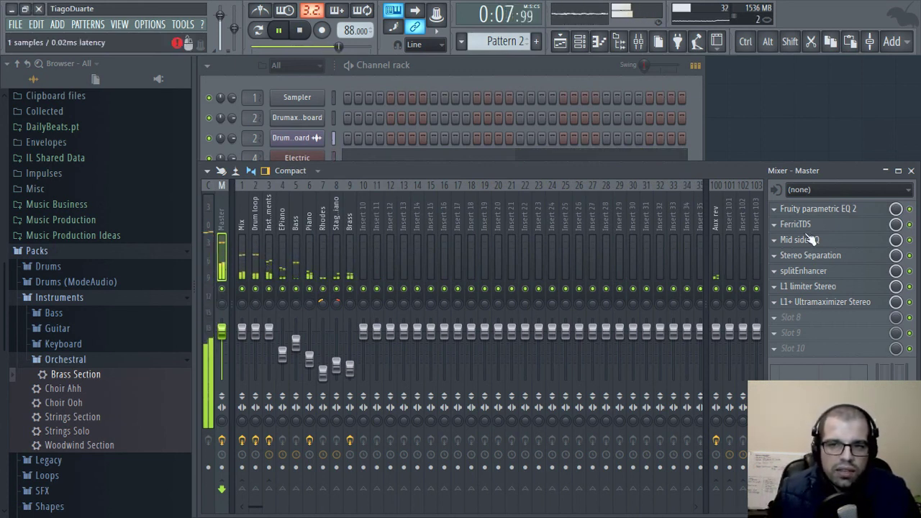
Inspect the Master's FerricTDS settings and the width of the uppermost Ozone Imager in the Stereo Separation patch
left_click(806, 224)
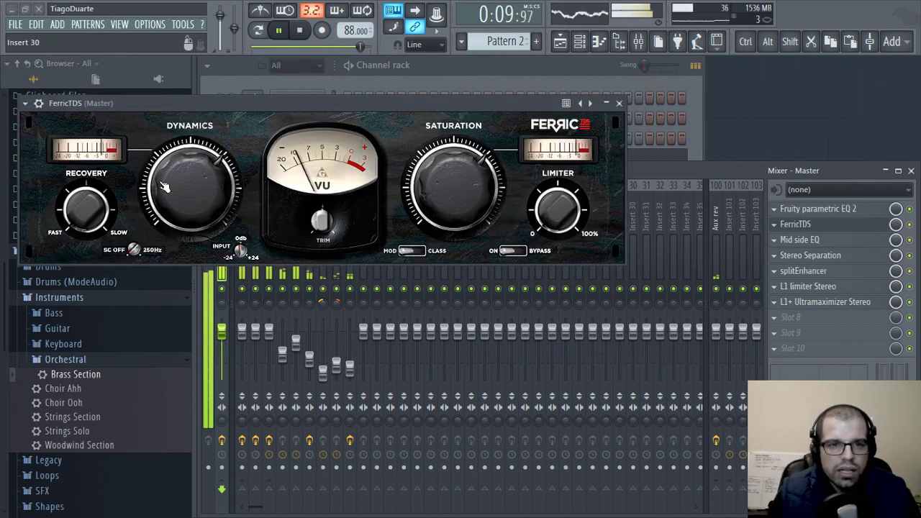
left_click(619, 103)
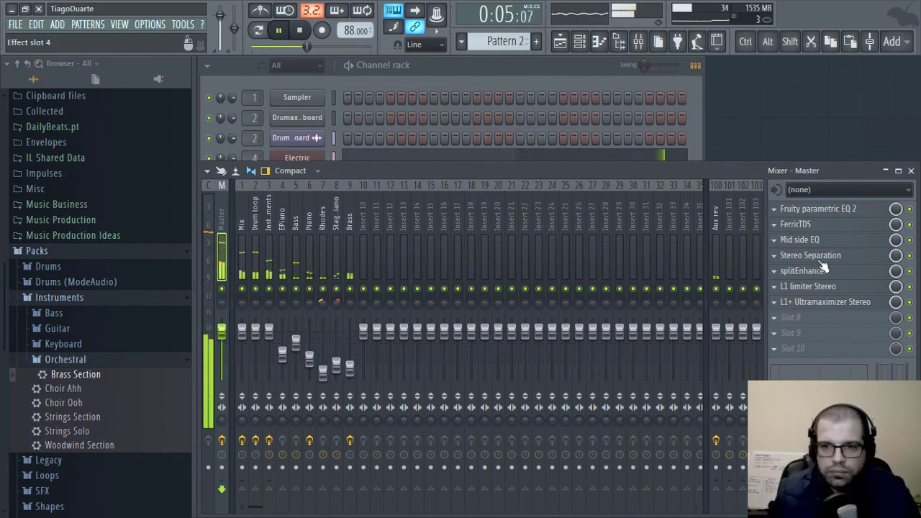
left_click(812, 255)
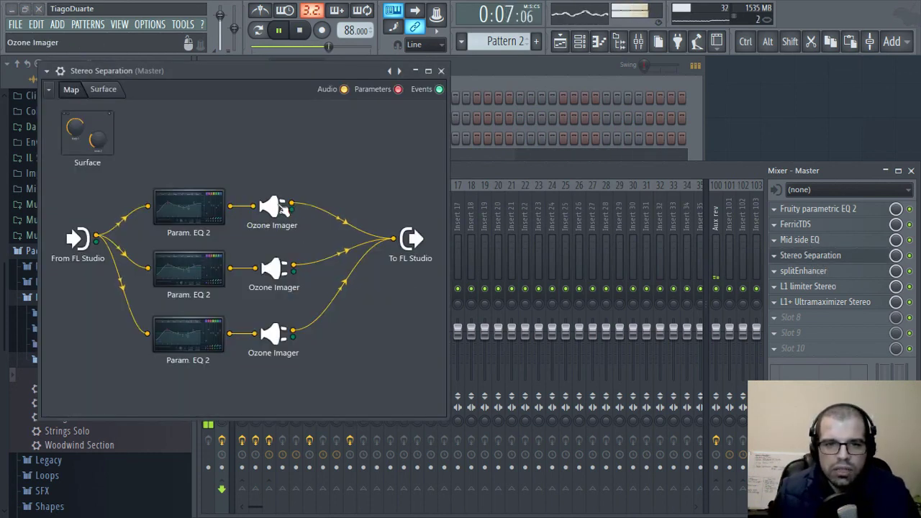
left_click(284, 209)
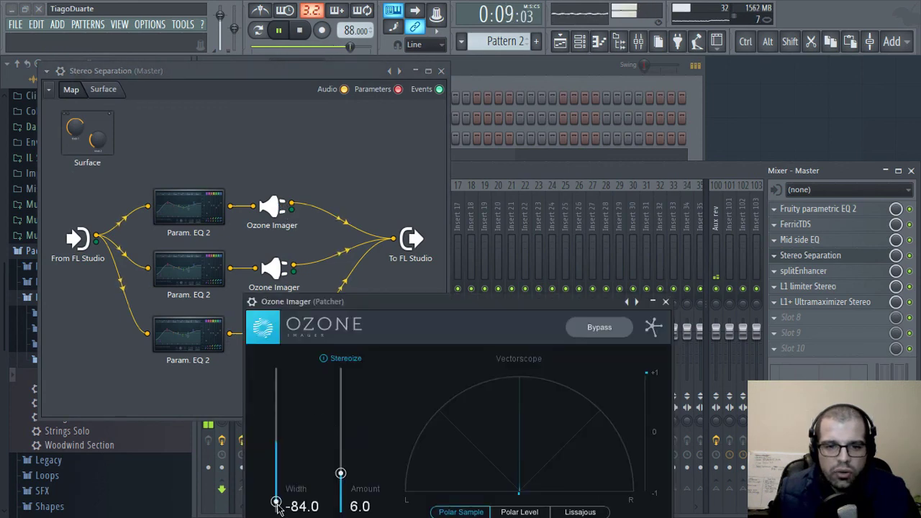
left_click(667, 302)
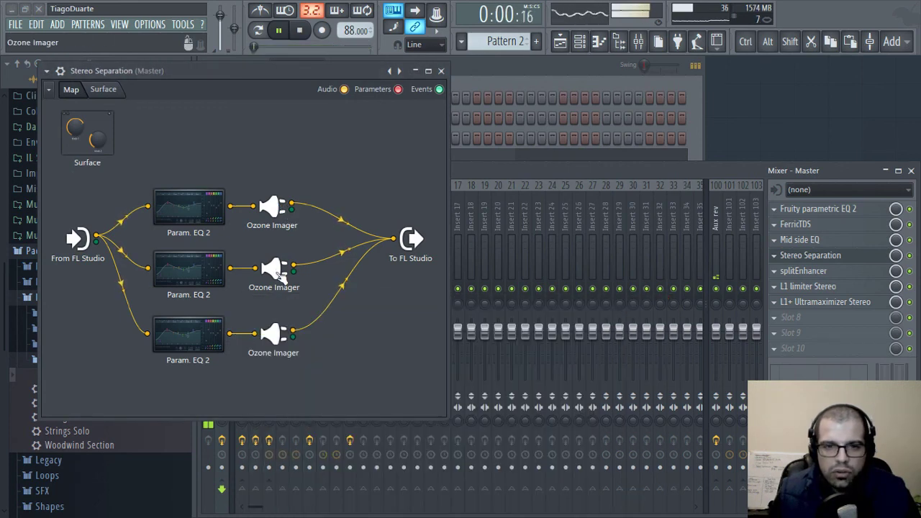
Reduce the stereo width of the middle Ozone Imager in the Stereo Separation patch to about -16.0
left_click_drag(454, 305, 483, 91)
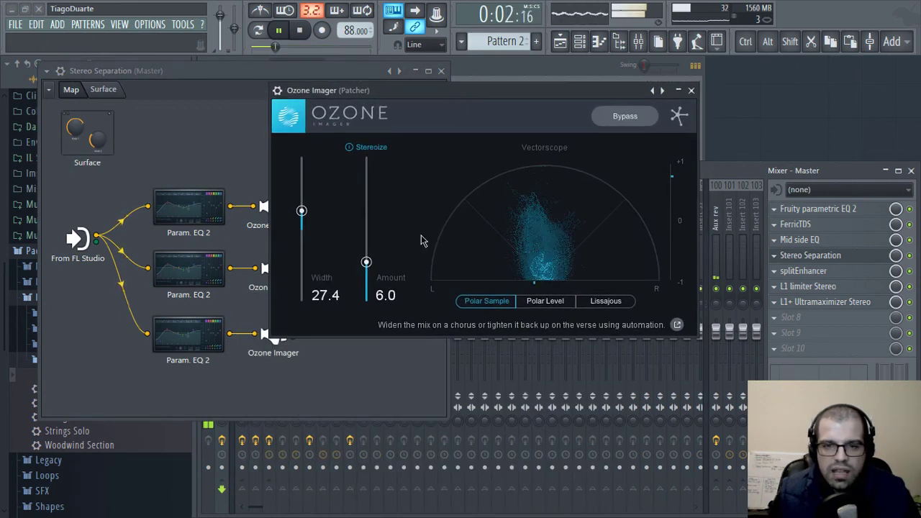
left_click_drag(302, 211, 308, 250)
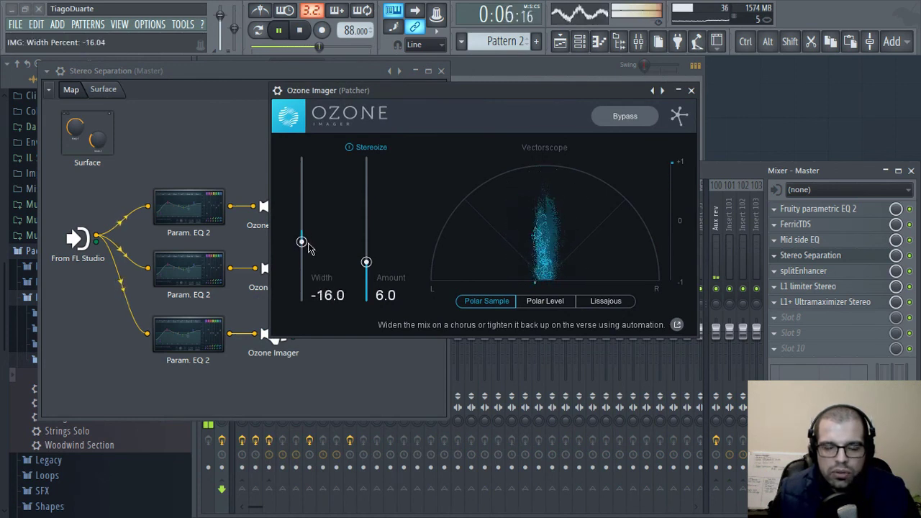
left_click(691, 90)
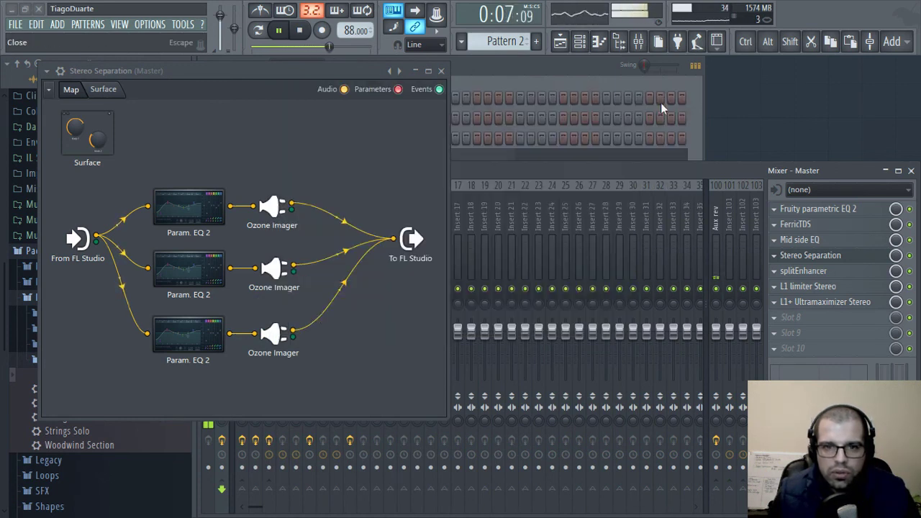
Reduce the stereo width of the lowermost Ozone Imager in the Stereo Separation patch to about -12.3 and close the patch
left_click(277, 336)
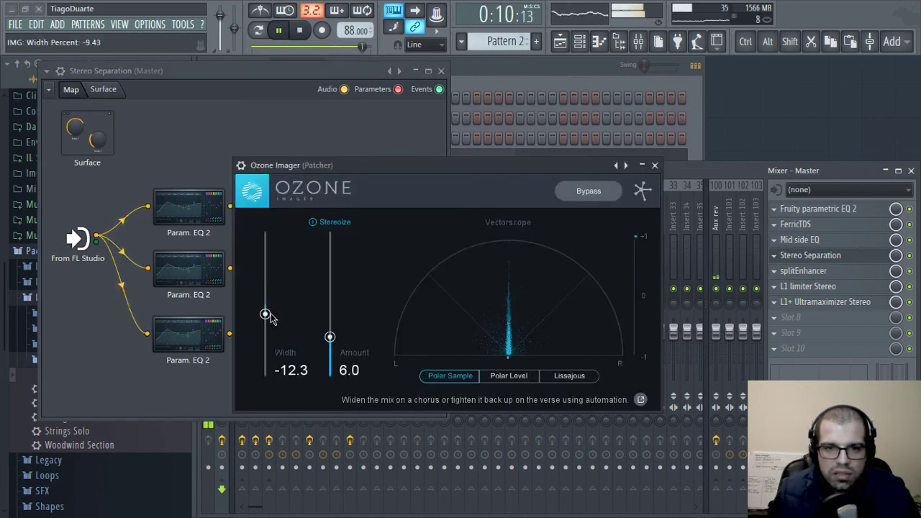
left_click(655, 167)
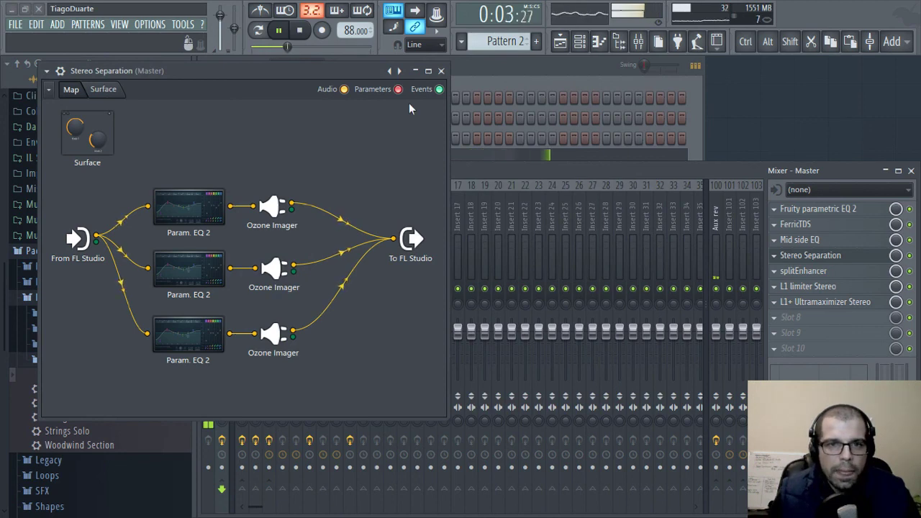
left_click(442, 71)
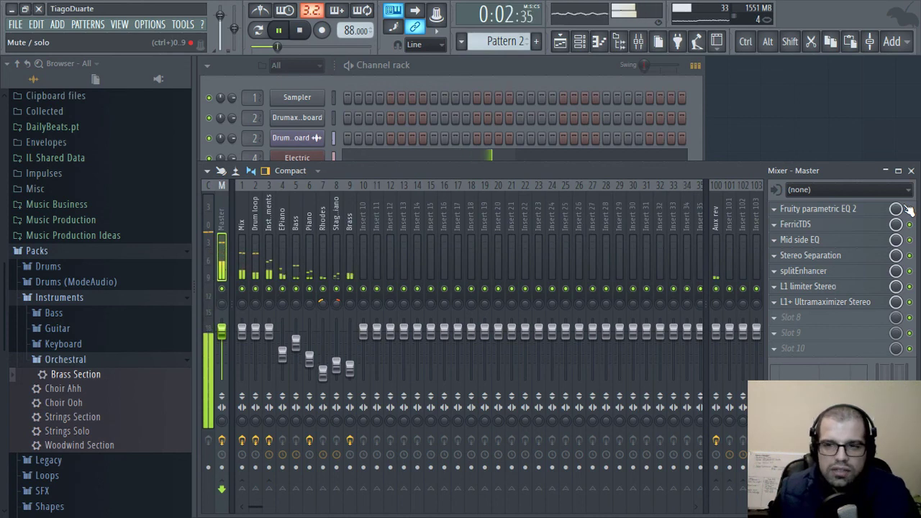
Inspect the Master's parametric EQ curve, L1 limiter threshold and reduction, and L1+ Ultramaximizer quantize settings
left_click(876, 215)
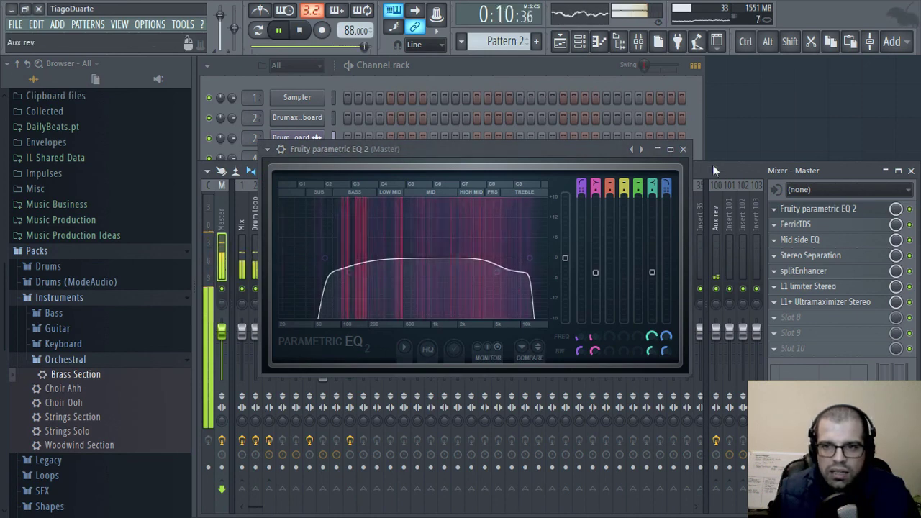
left_click(683, 149)
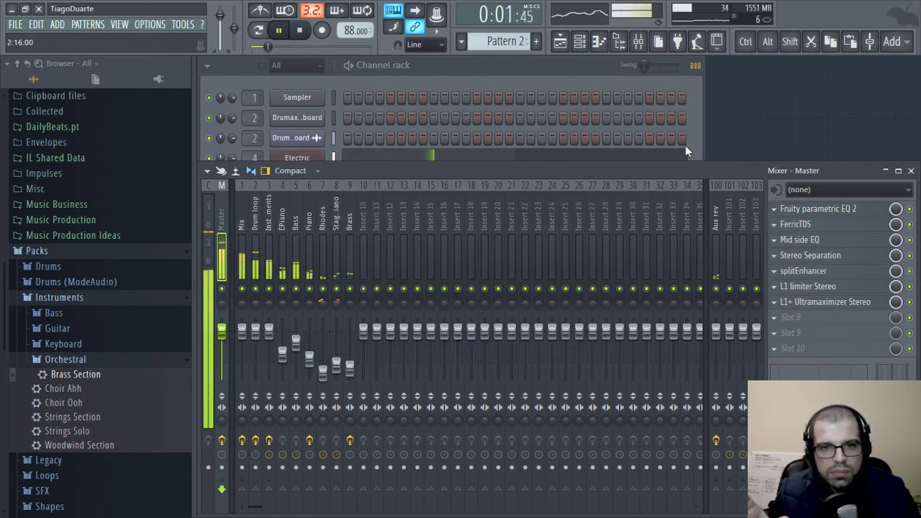
left_click(849, 287)
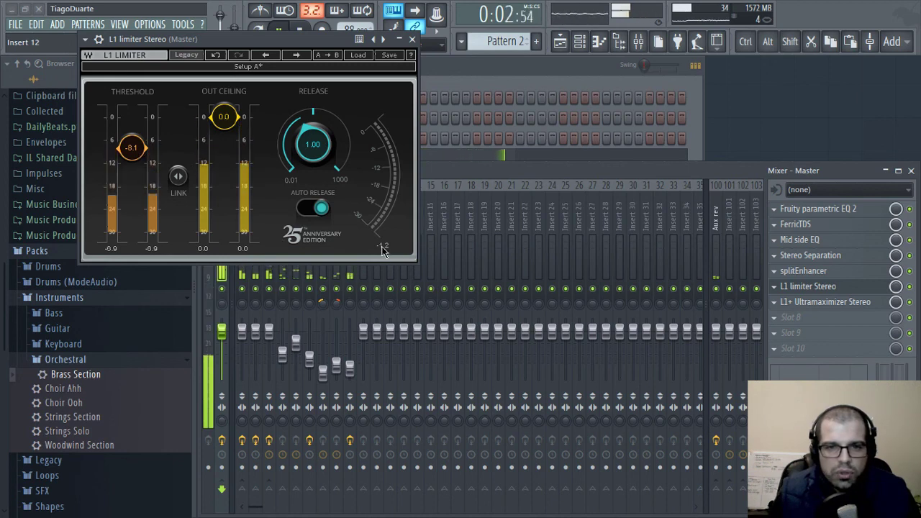
left_click(411, 39)
left_click(869, 306)
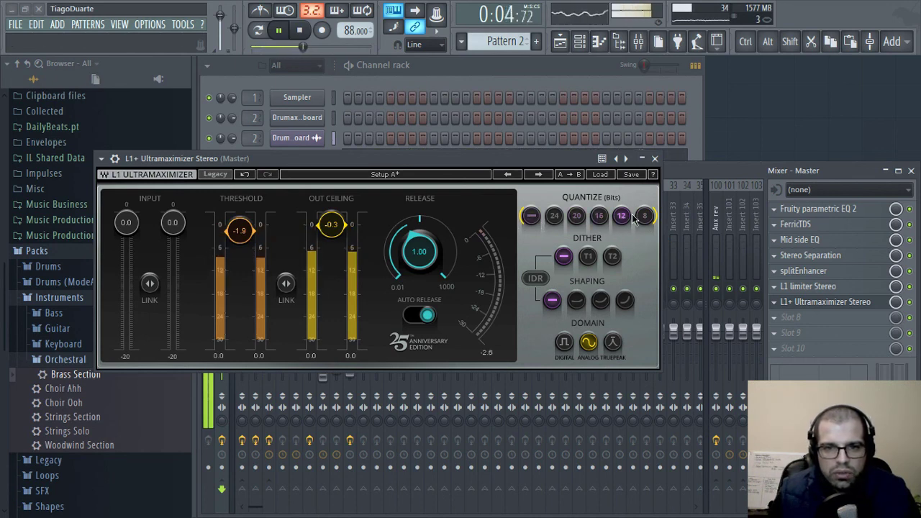
left_click(655, 158)
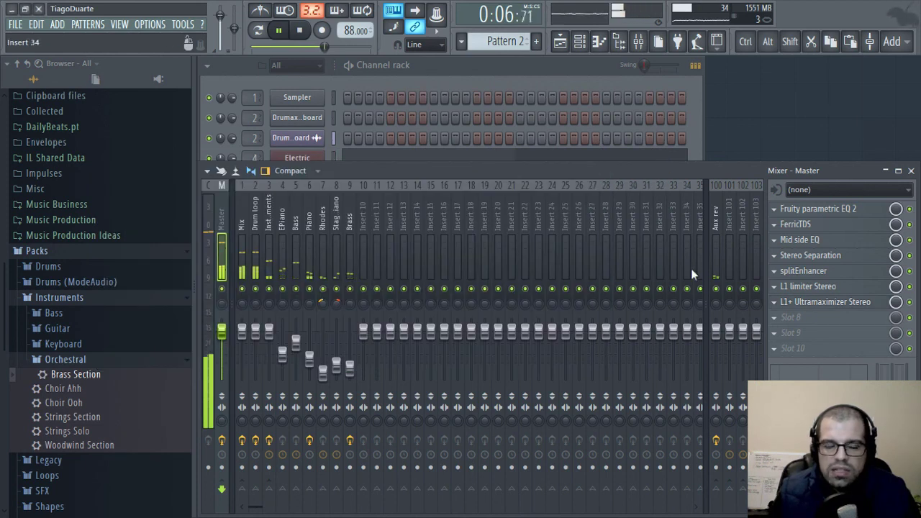
Inspect the Lo-Fi mode of the Effector on the Mix track, and return to the Master track
left_click(242, 218)
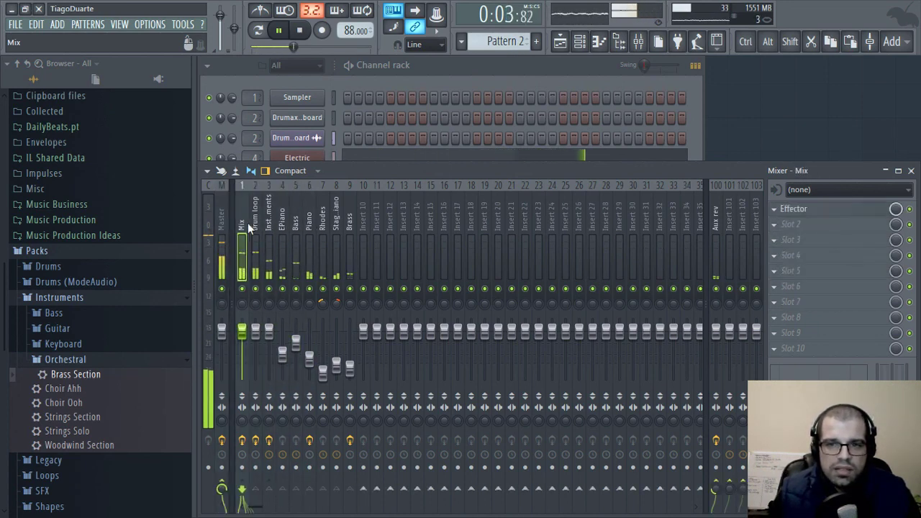
left_click(255, 224)
left_click(242, 225)
left_click(794, 209)
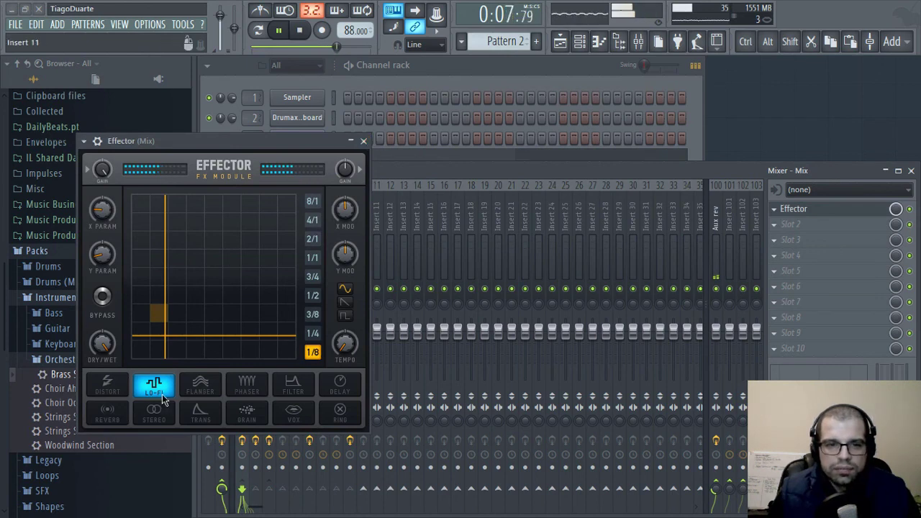
left_click(364, 141)
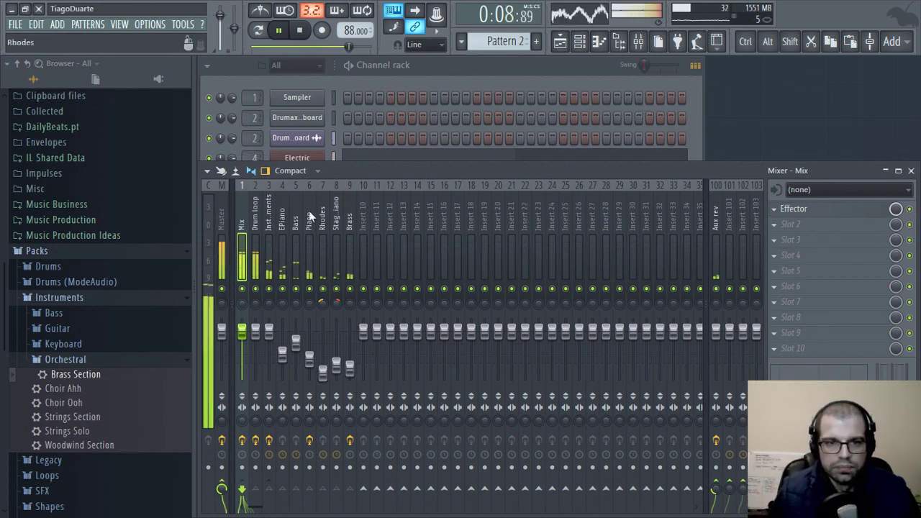
left_click(222, 227)
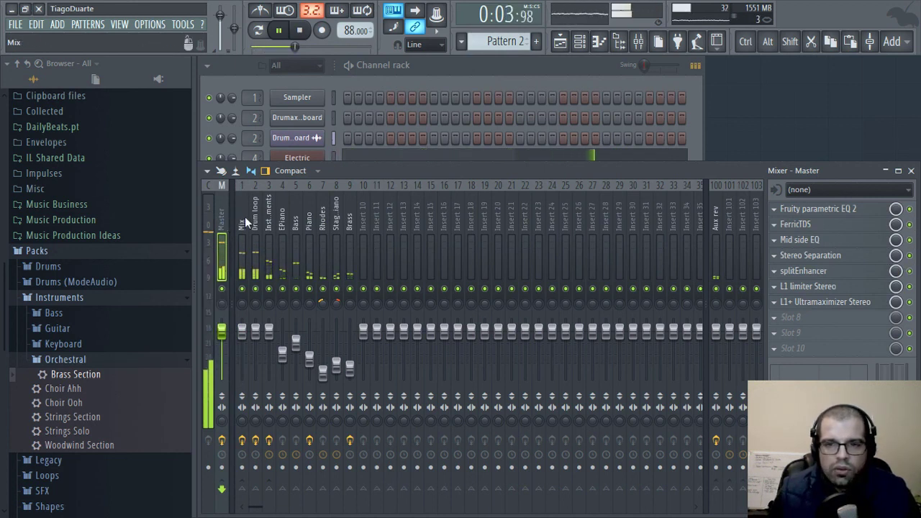
Rename the Classic 80 channel in the channel rack as Bass
left_click(540, 61)
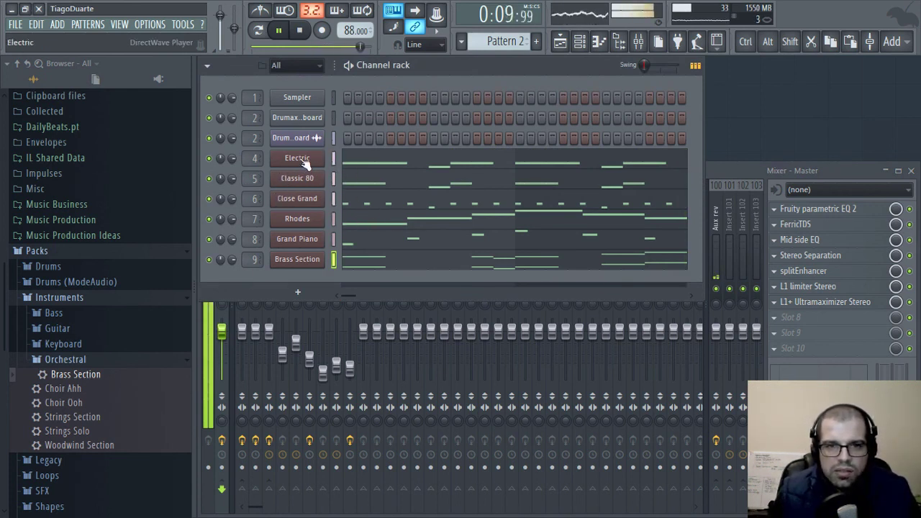
left_click(289, 175, "shift")
type("Bass")
key("Return")
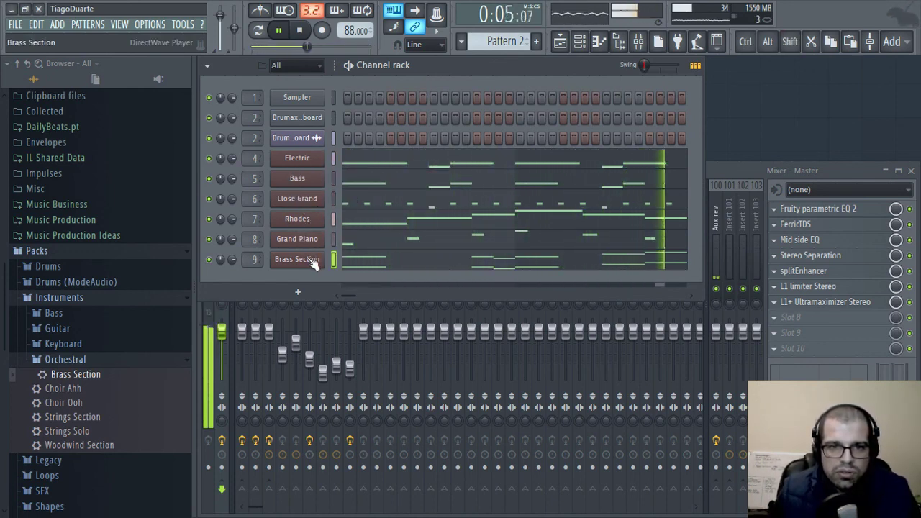
Split Pattern 2 into separate patterns by channel and bring up the playlist
left_click(504, 41)
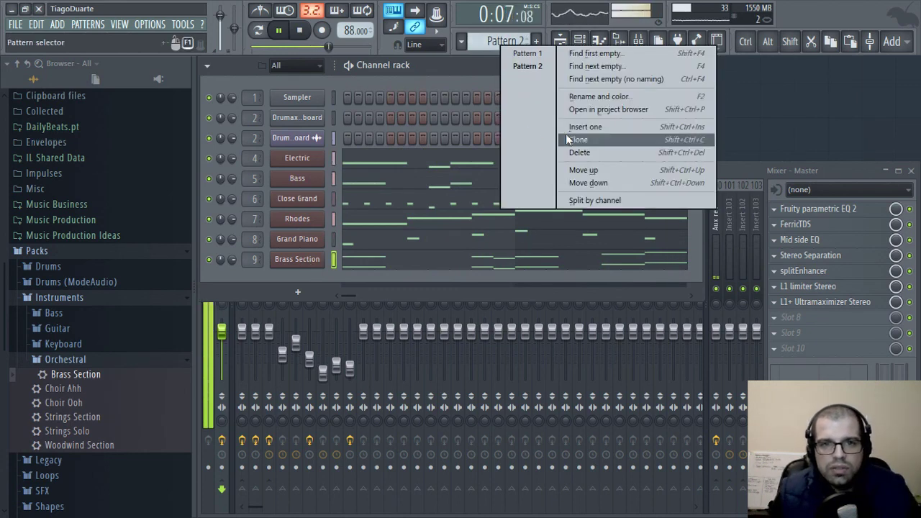
left_click(602, 201)
left_click(560, 41)
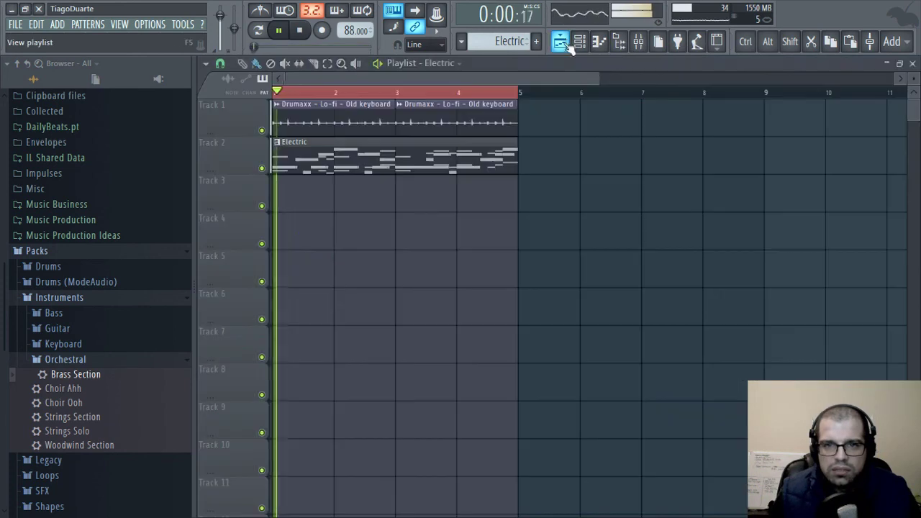
Spread the stacked clips over playlist tracks 2 to 7 in the order Bass, Electric, Close Grand, Rhodes, Grand Piano, Brass Section
left_click_drag(311, 154, 290, 245)
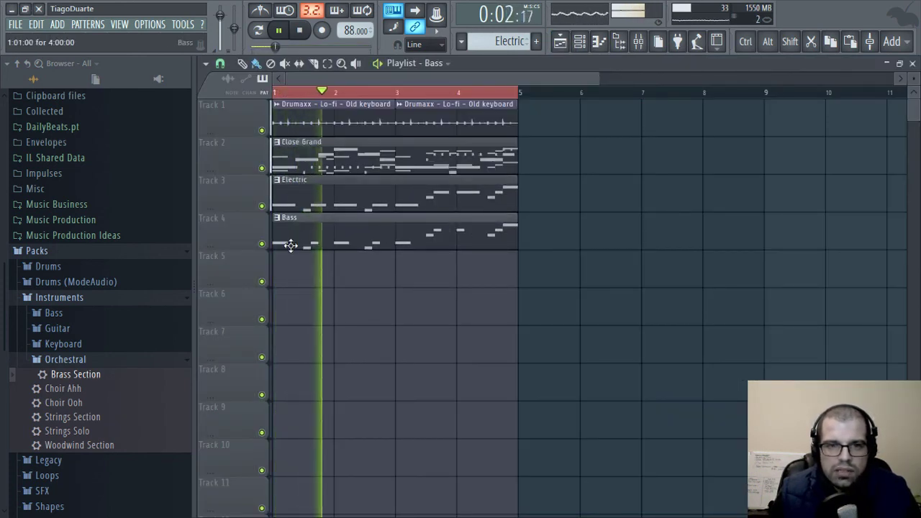
left_click_drag(305, 158, 284, 271)
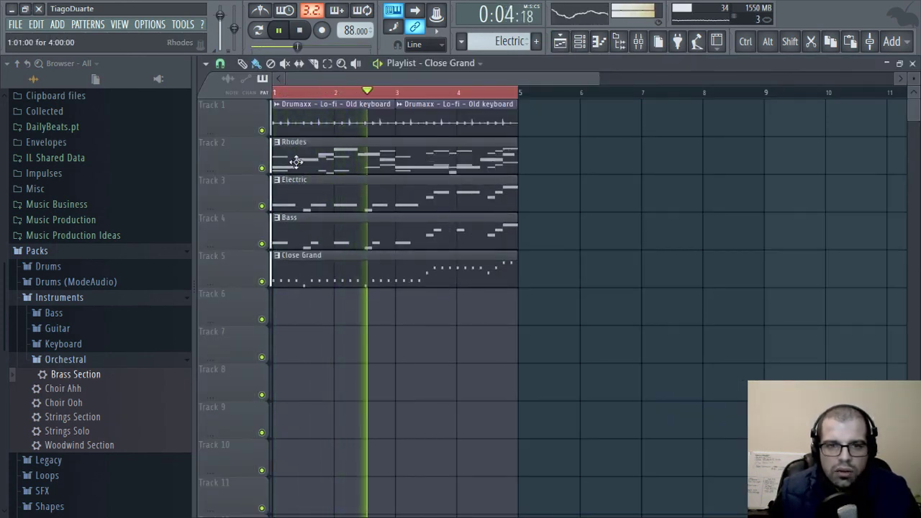
left_click_drag(282, 159, 283, 324)
left_click_drag(302, 160, 306, 338)
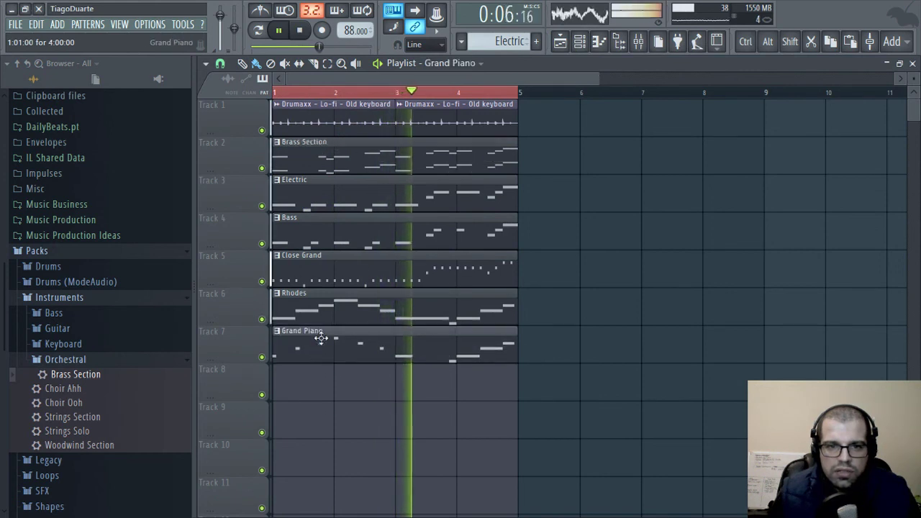
left_click_drag(311, 174, 309, 397)
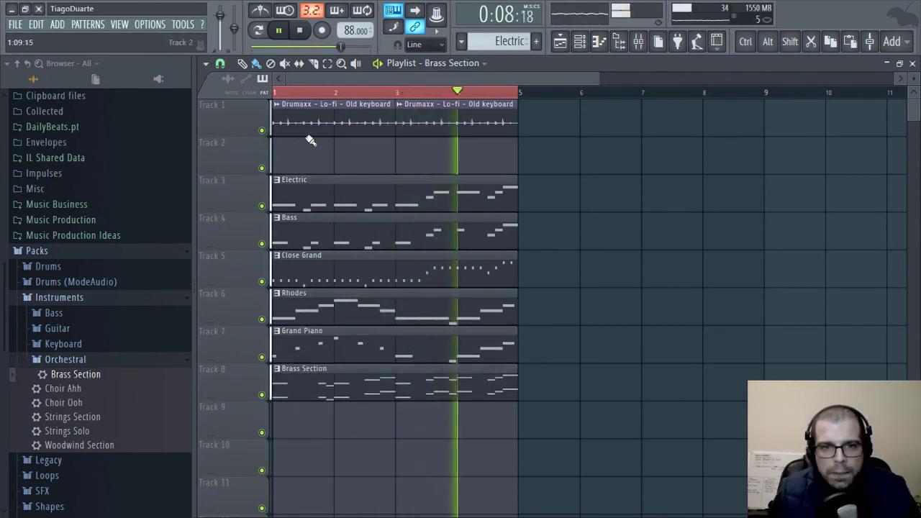
left_click_drag(242, 219, 241, 195)
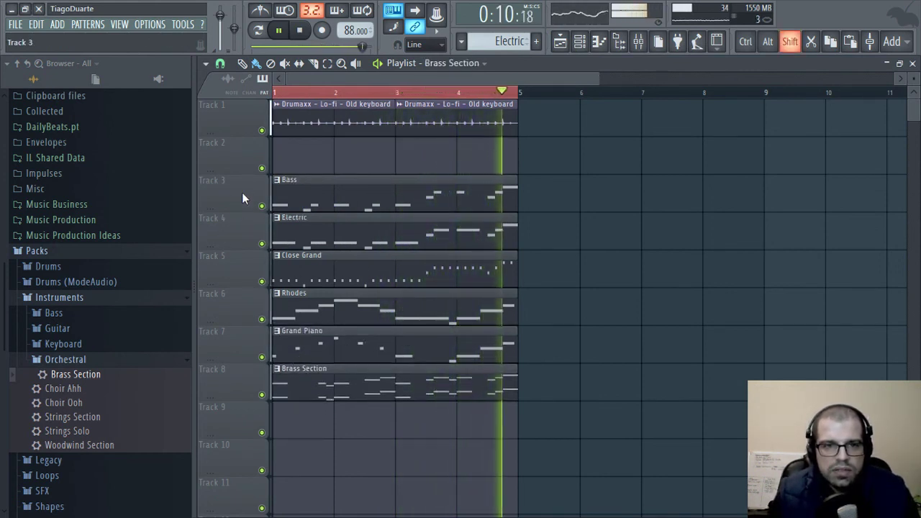
left_click_drag(248, 148, 243, 383)
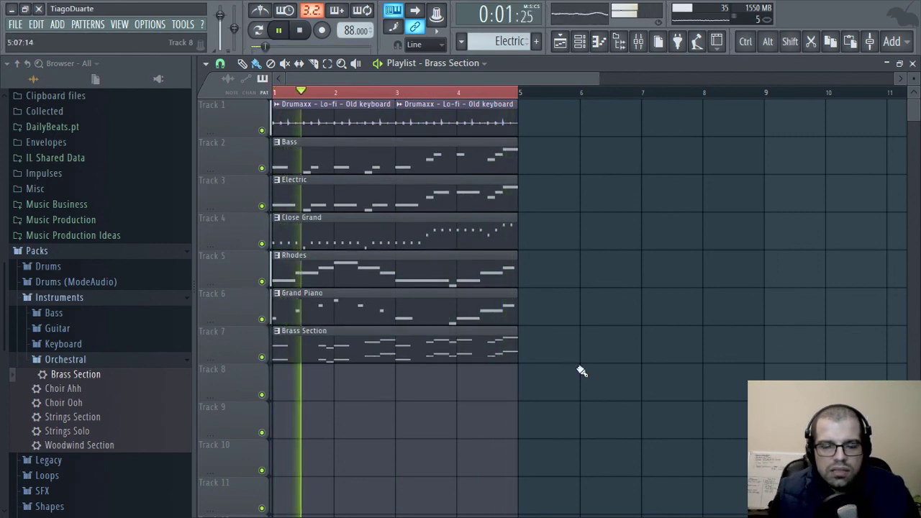
Repeat the four-bar block of clips on all seven tracks through bar 24, deselect everything and hide the browser
left_click_drag(624, 400, 288, 113)
key("ctrl+b")
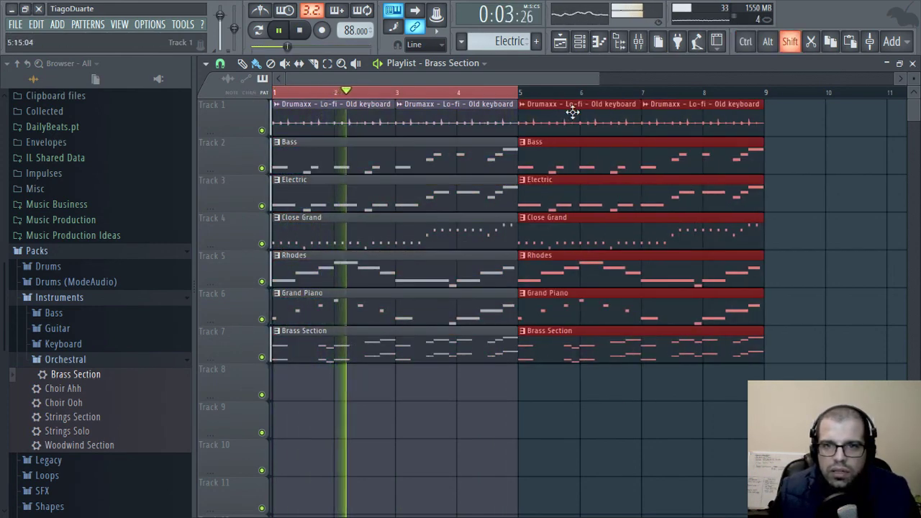
scroll(527, 245, "down", 1)
scroll(527, 245, "down", 2)
left_click_drag(537, 348, 240, 127)
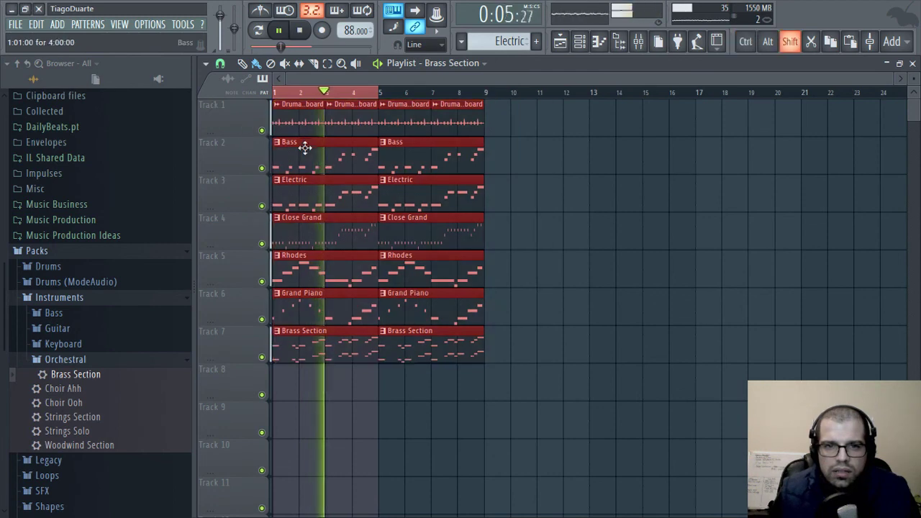
left_click_drag(305, 150, 712, 175)
left_click_drag(488, 93, 274, 93, "ctrl")
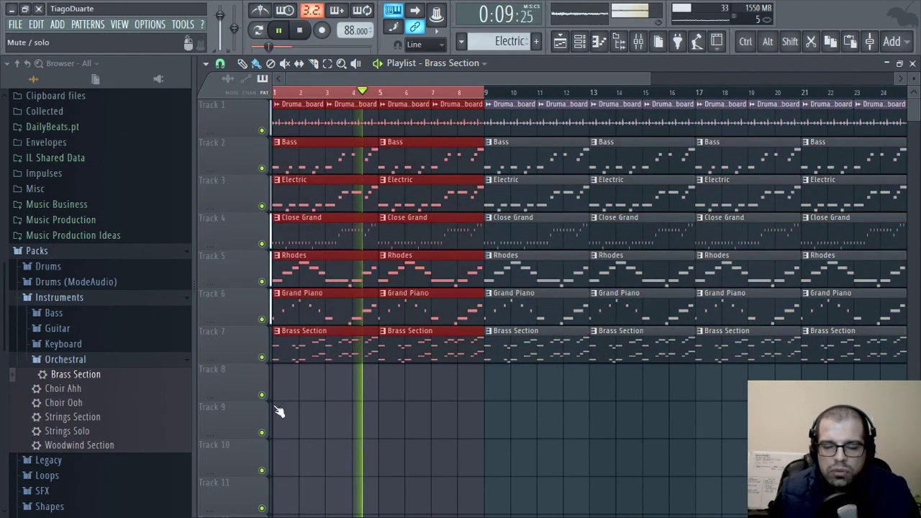
left_click(517, 435, "ctrl")
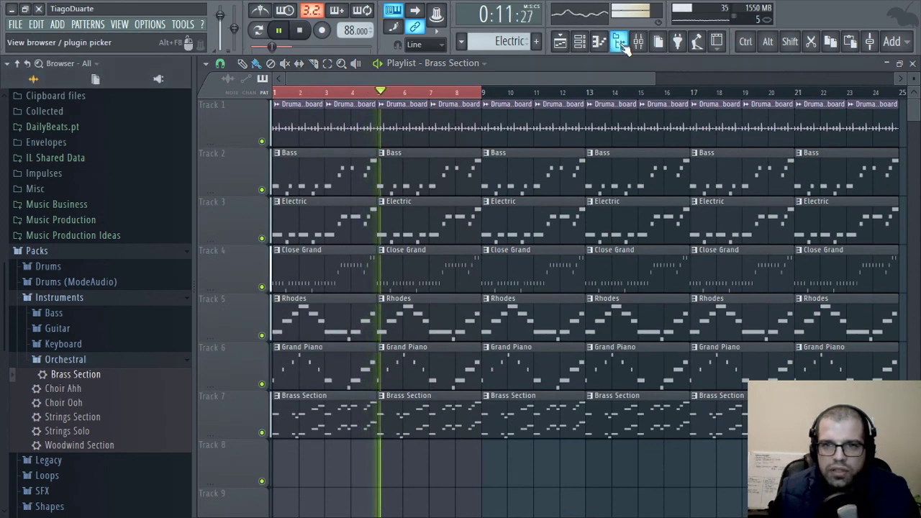
left_click(619, 40)
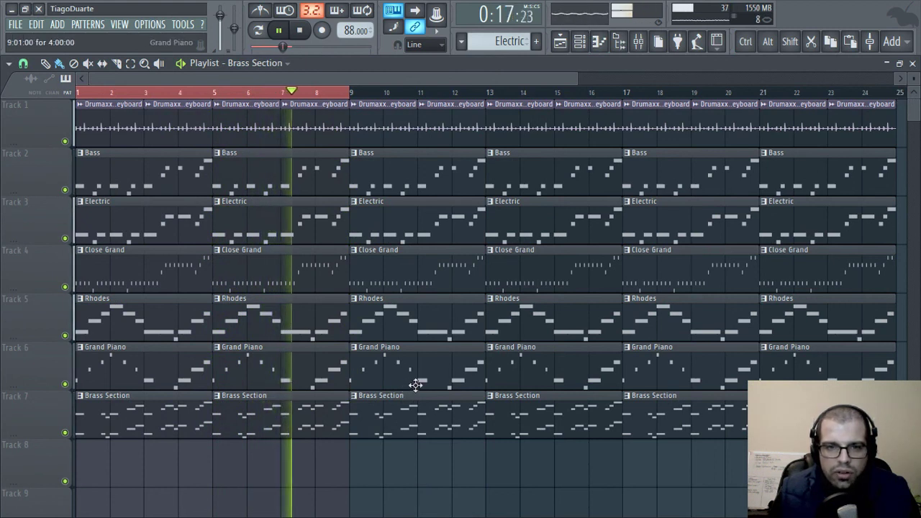
Clear the playlist's time selection and delete the Close Grand, Rhodes, Grand Piano and Brass Section clips from bar 9 onward
left_click(322, 93, "ctrl")
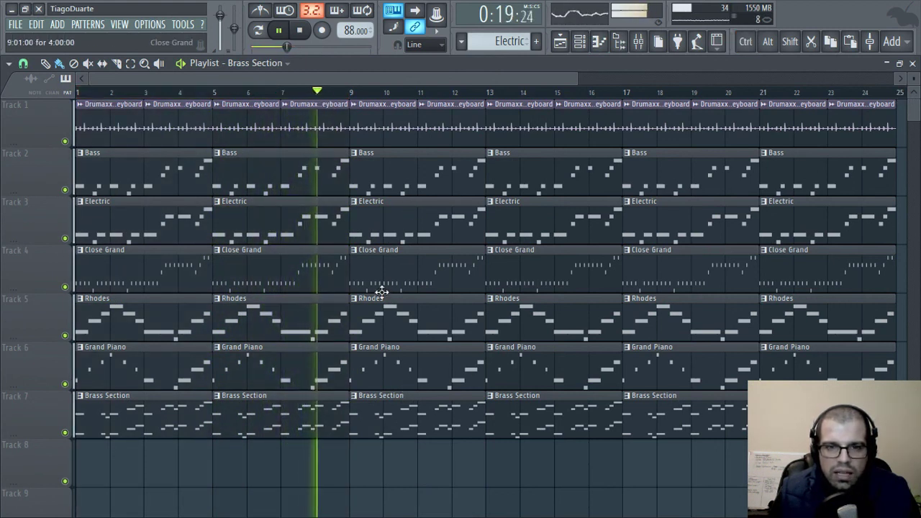
right_click(405, 278)
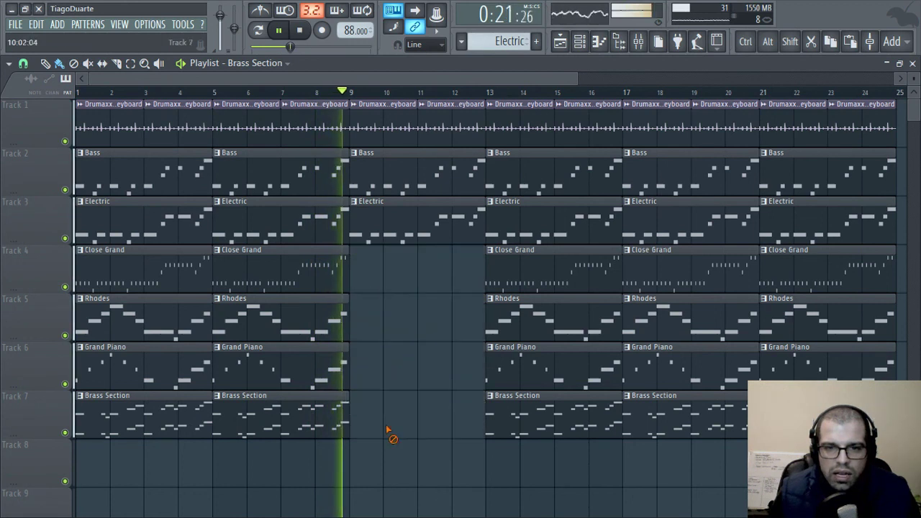
right_click(515, 274)
right_click(668, 268)
right_click(819, 269)
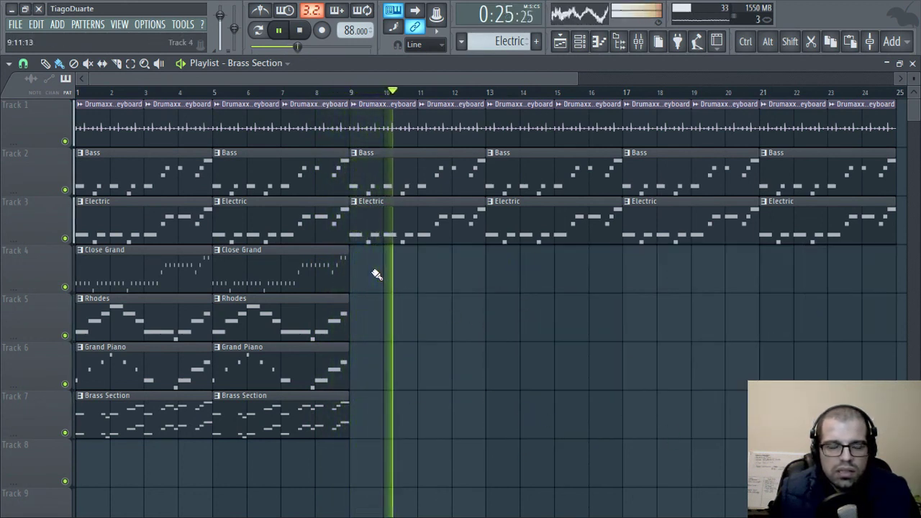
Place Brass Section clips on track 7 at bars 17 and 21
left_click(452, 233)
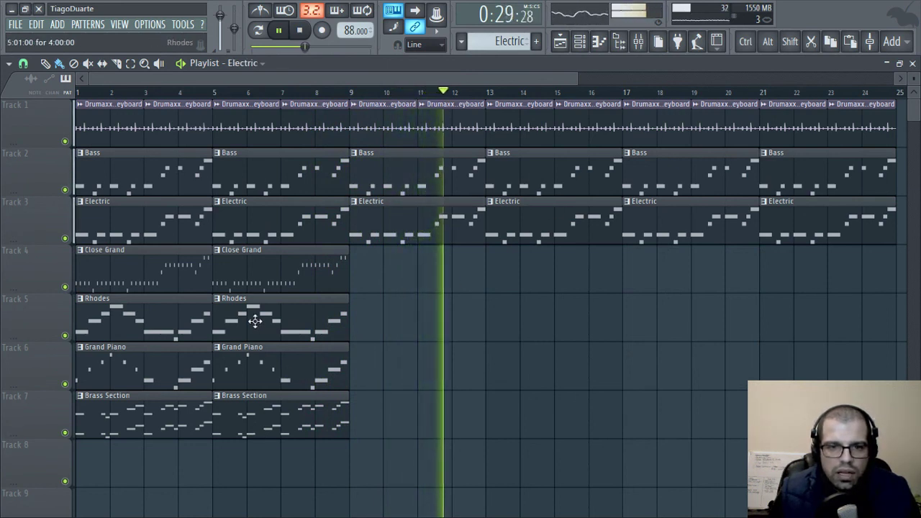
left_click(286, 426)
left_click(640, 418)
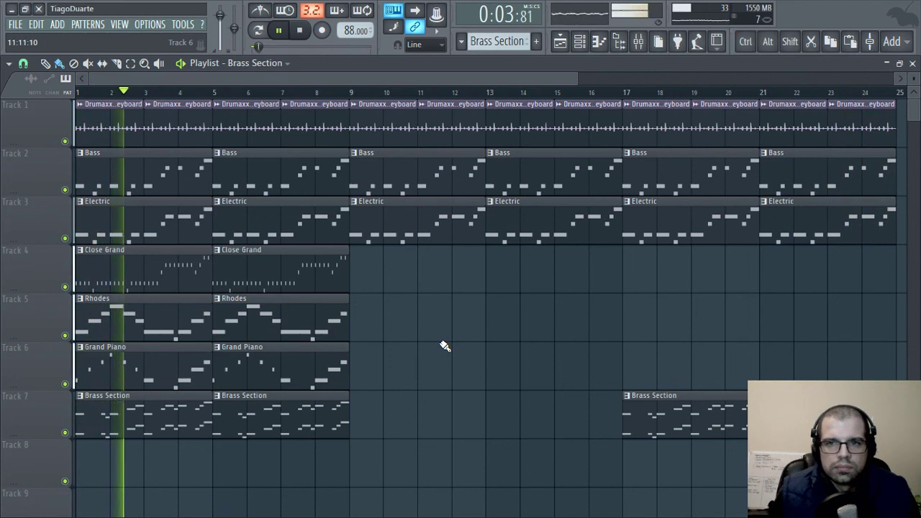
Place a Rhodes clip on track 5 at bar 9 and delete the Electric clip starting at that bar
scroll(445, 344, "down", 1)
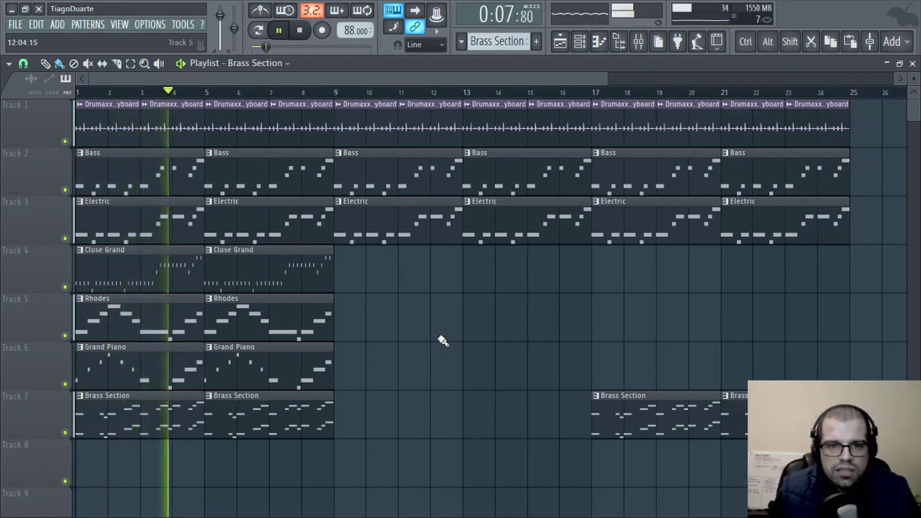
left_click(267, 322)
left_click(376, 324)
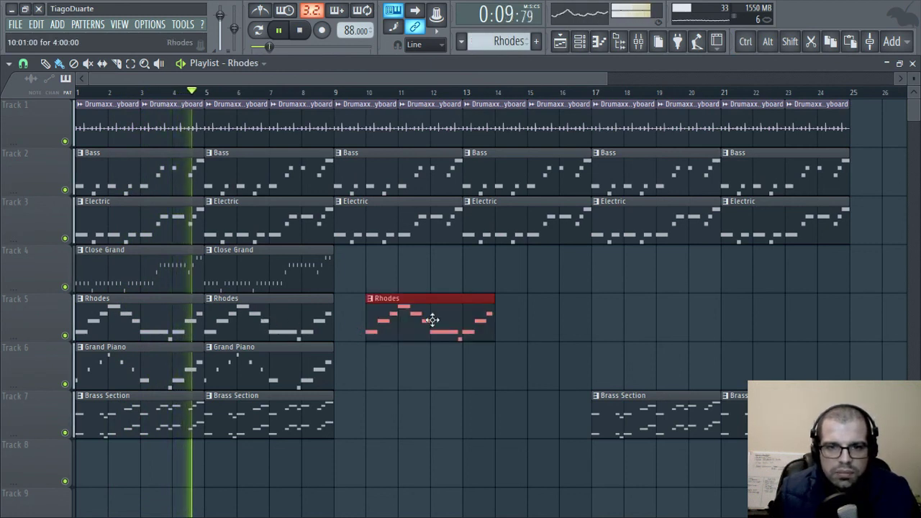
left_click_drag(431, 321, 401, 321)
right_click(402, 225)
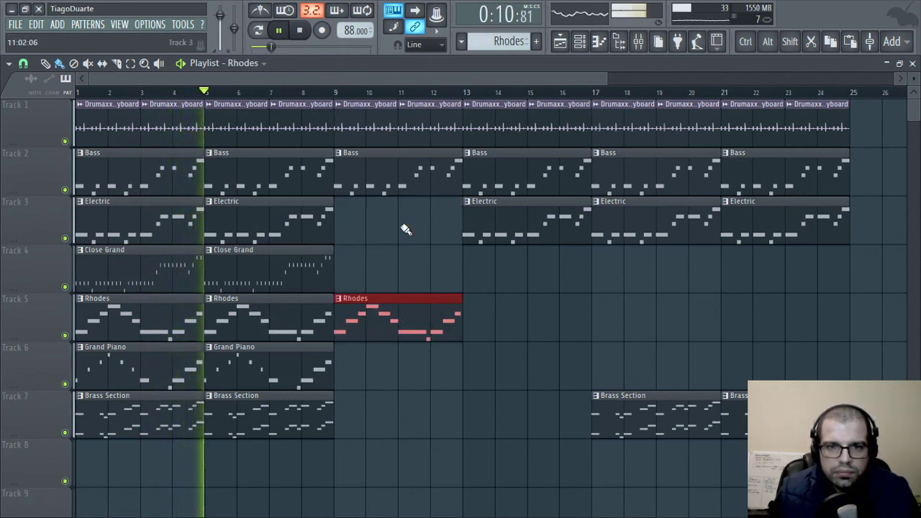
Delete the Bass and Rhodes clips at bar 9 and the Electric clip at bar 13, and place Close Grand clips on track 4 at both bars
right_click(371, 180)
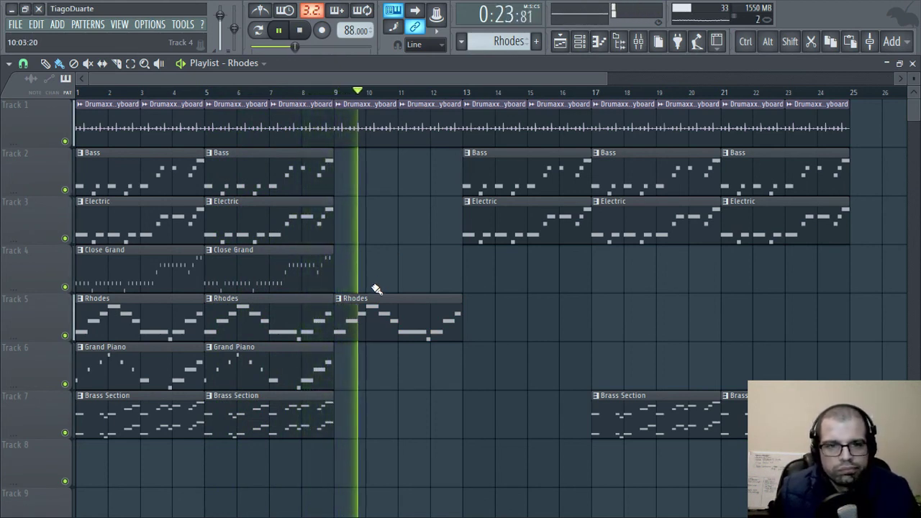
right_click(368, 300)
left_click(282, 252)
left_click(357, 275)
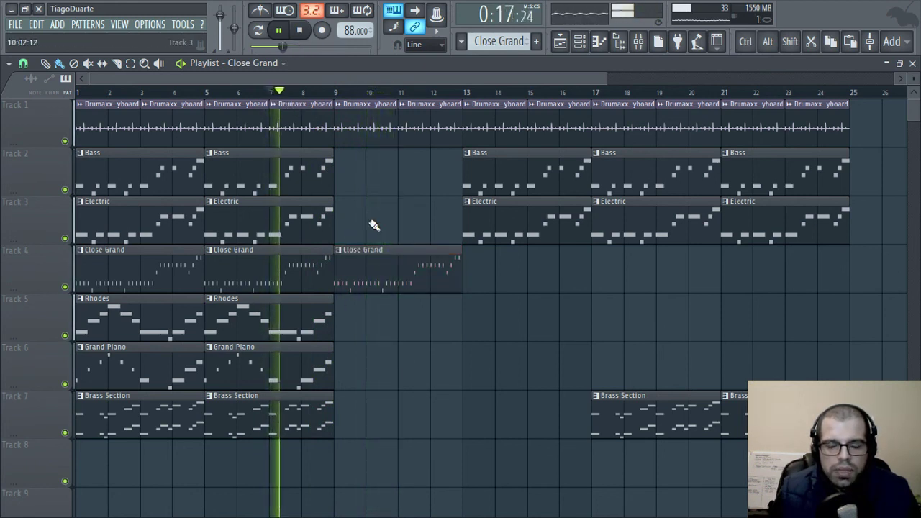
right_click(504, 229)
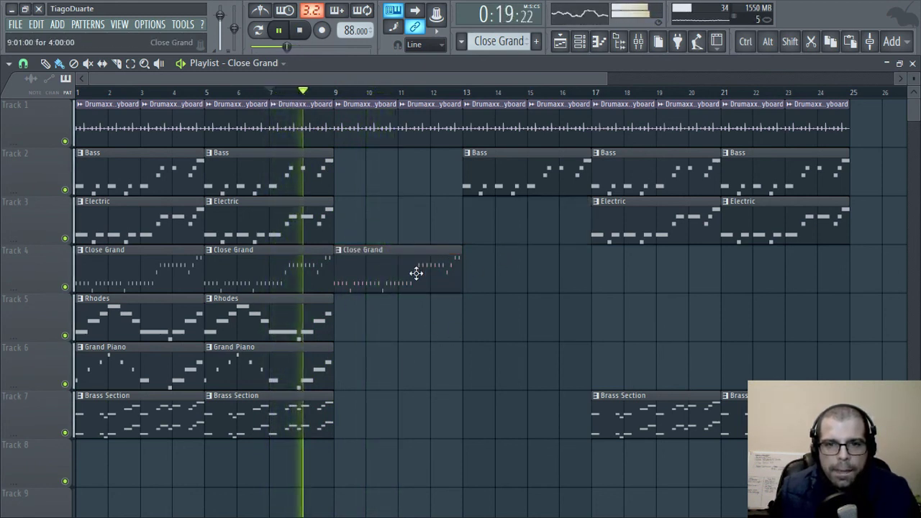
left_click(471, 273)
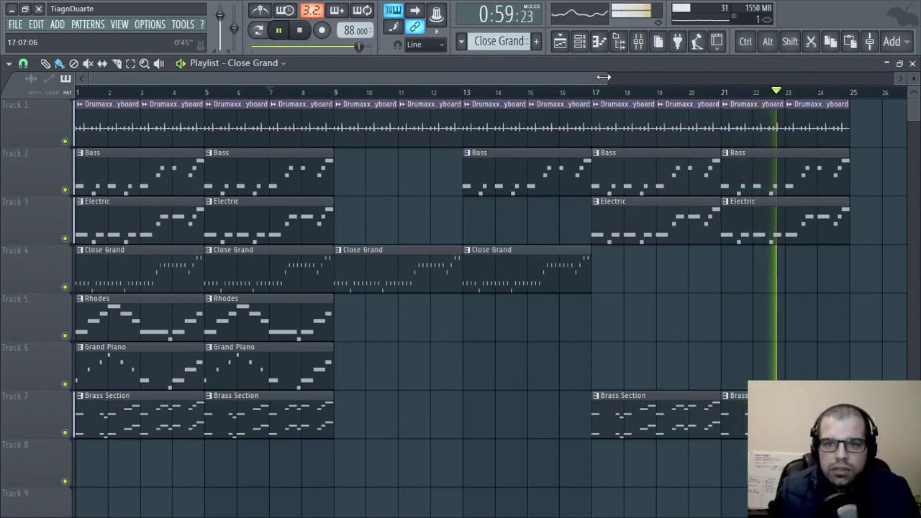
Stop the song playback and close the playlist to return to the mixer
mouse_move(608, 79)
left_mouse_down()
mouse_move(570, 82)
mouse_move(745, 84)
mouse_move(605, 84)
left_mouse_up()
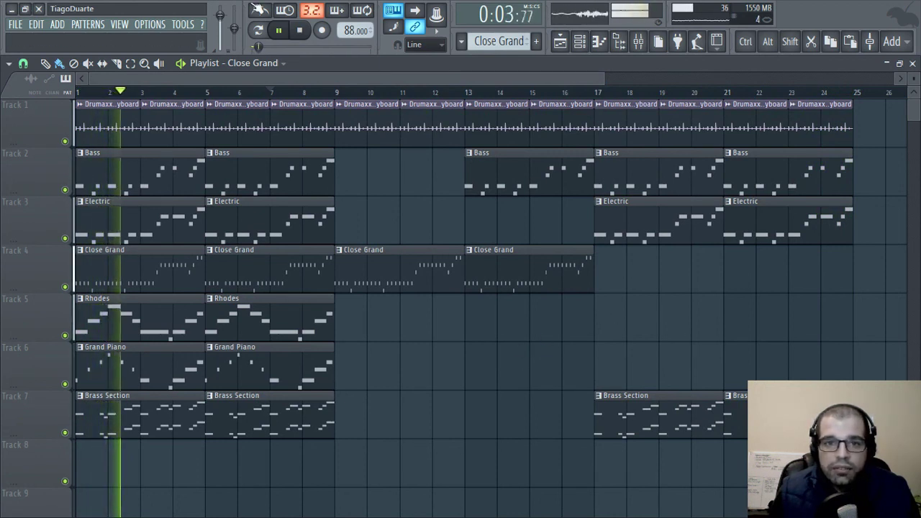
left_click(303, 32)
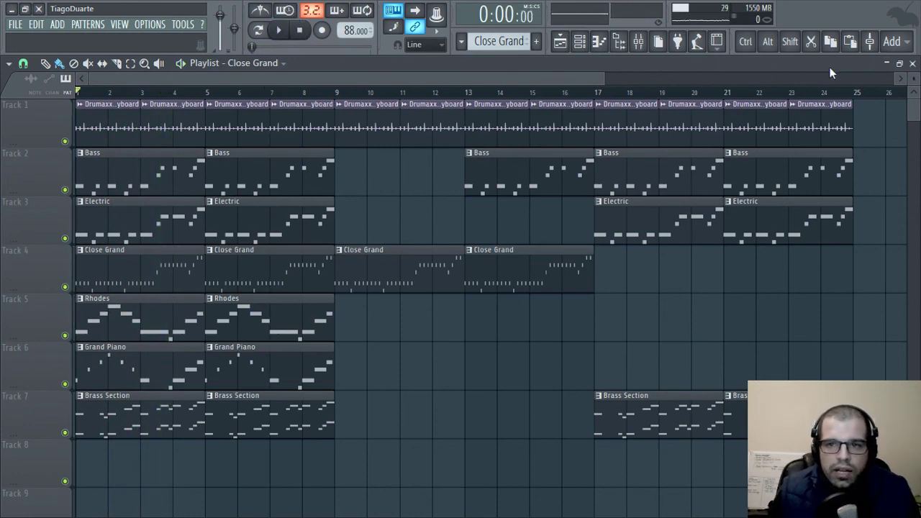
left_click(912, 63)
left_click(546, 173)
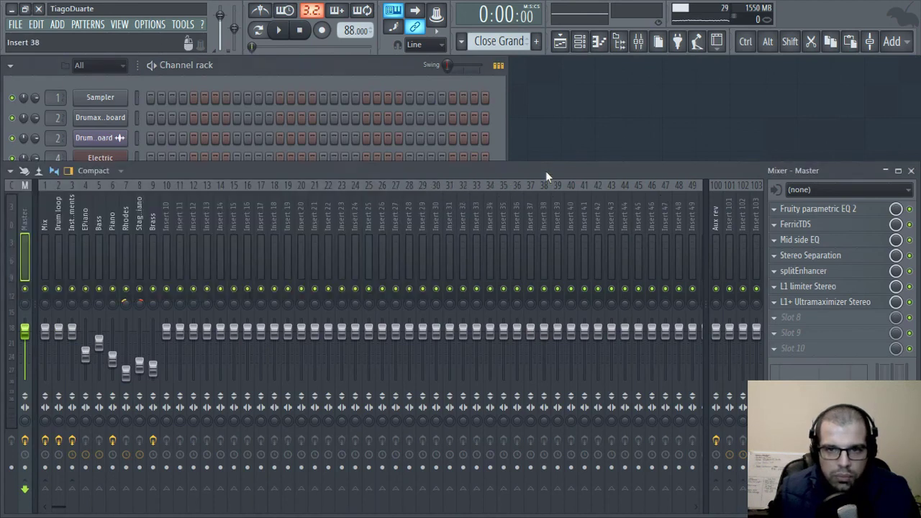